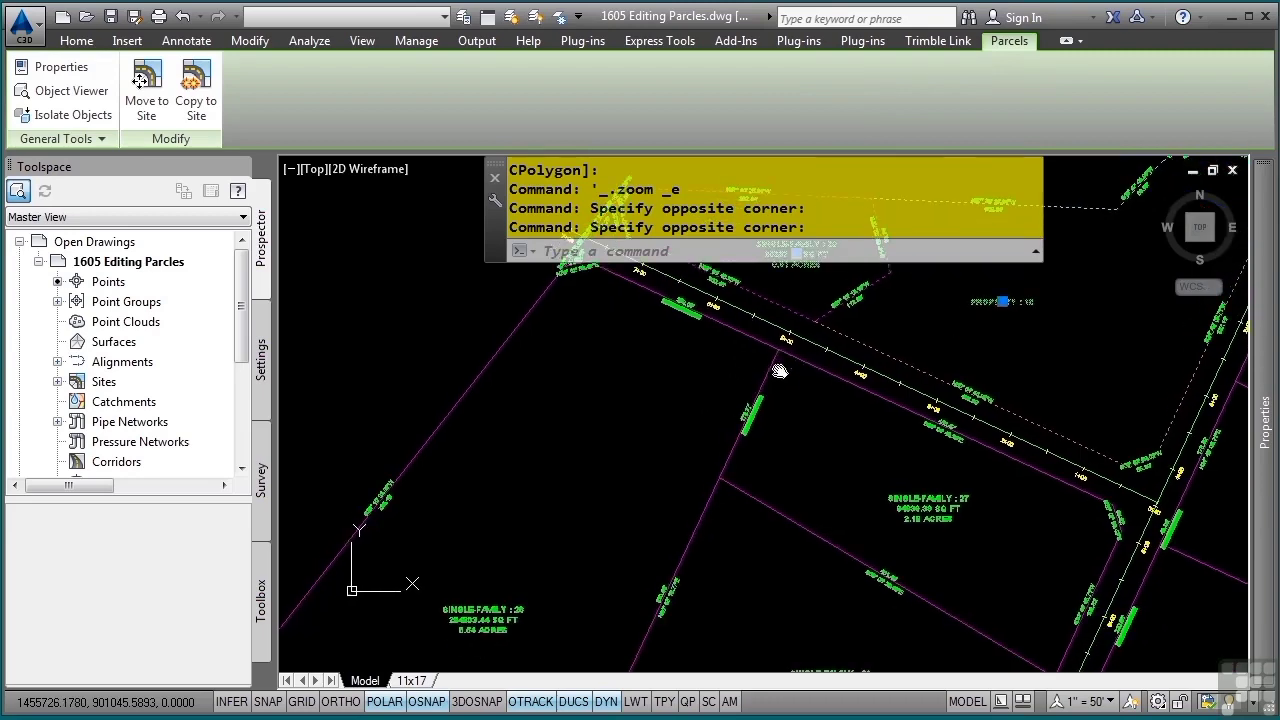
Add the large single-family parcel southwest of the road to the selection and set the three parcels' style to Property
{"action": "left_click", "coordinate": [498, 614]}
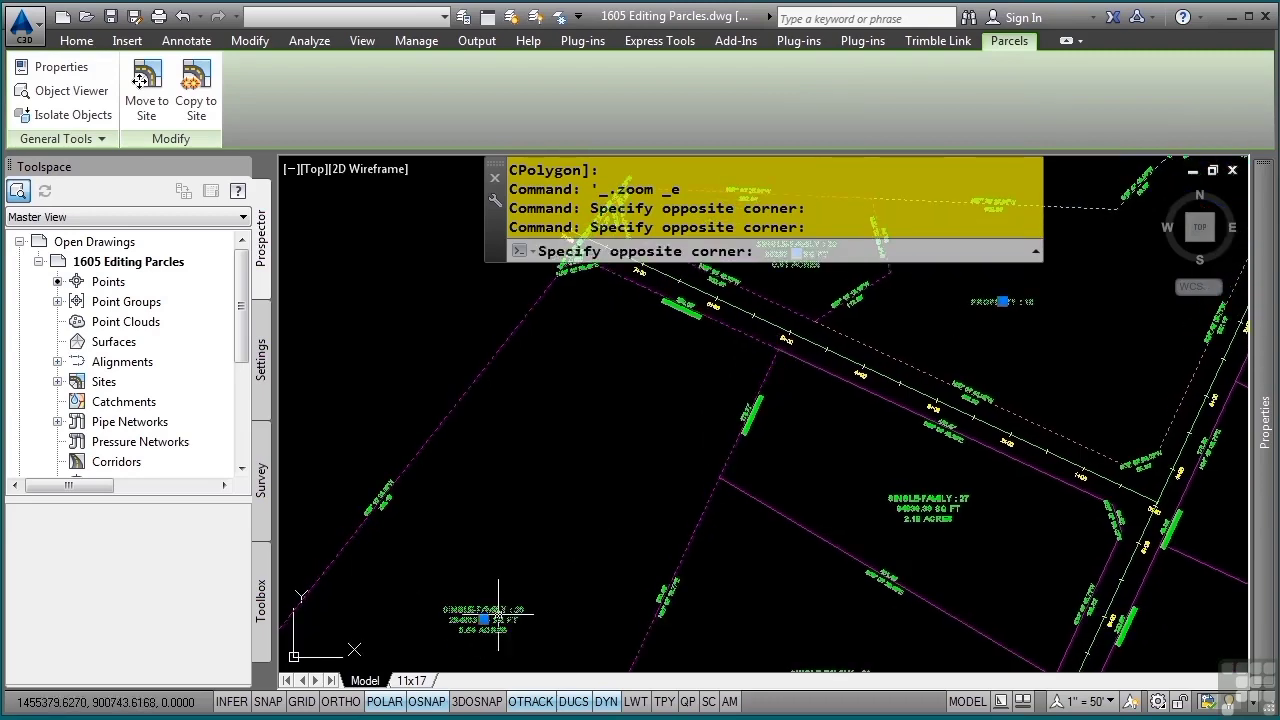
{"action": "middle_click_drag", "start_coordinate": [841, 404], "coordinate": [696, 537]}
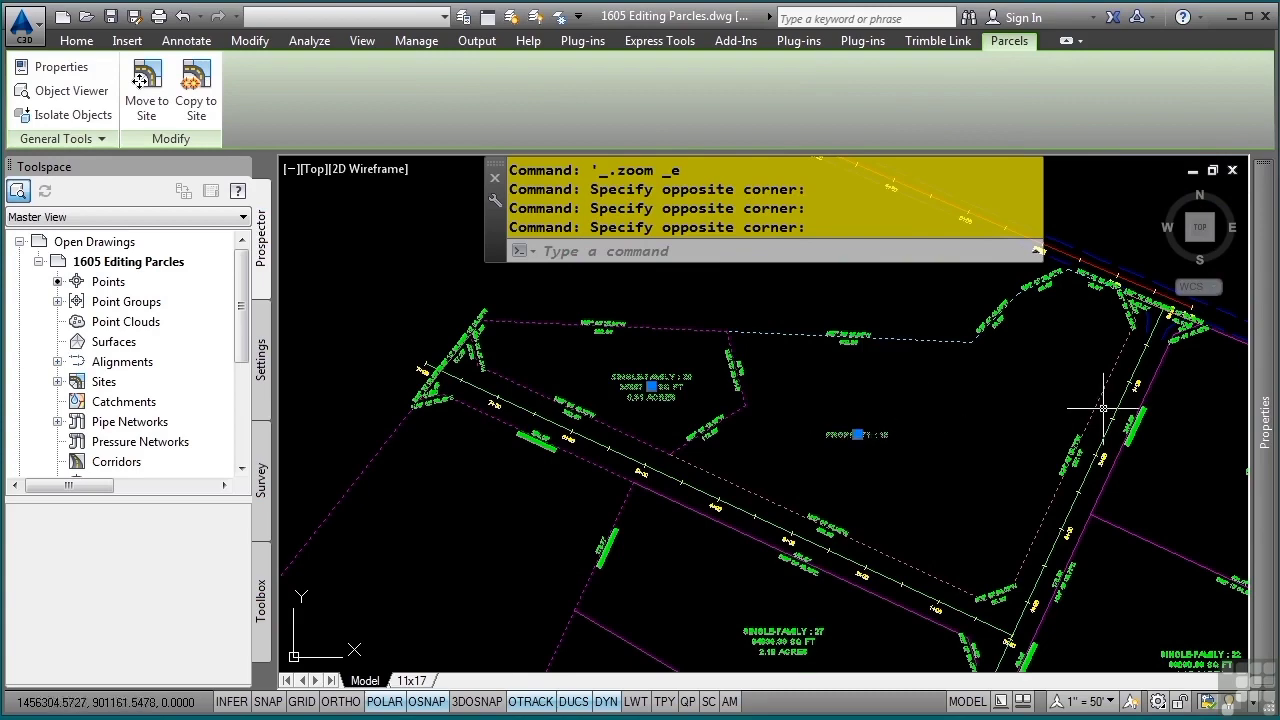
{"action": "mouse_move", "coordinate": [1263, 431]}
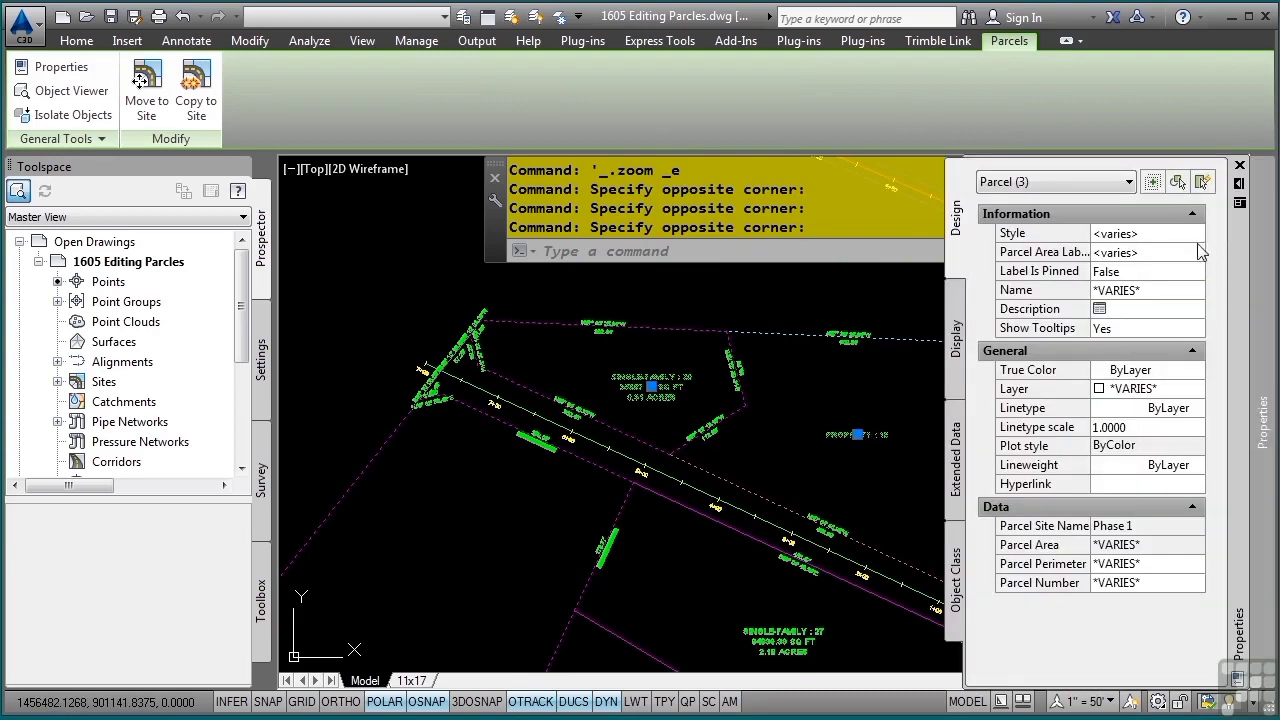
{"action": "left_click", "coordinate": [1195, 236]}
{"action": "left_click", "coordinate": [1193, 234]}
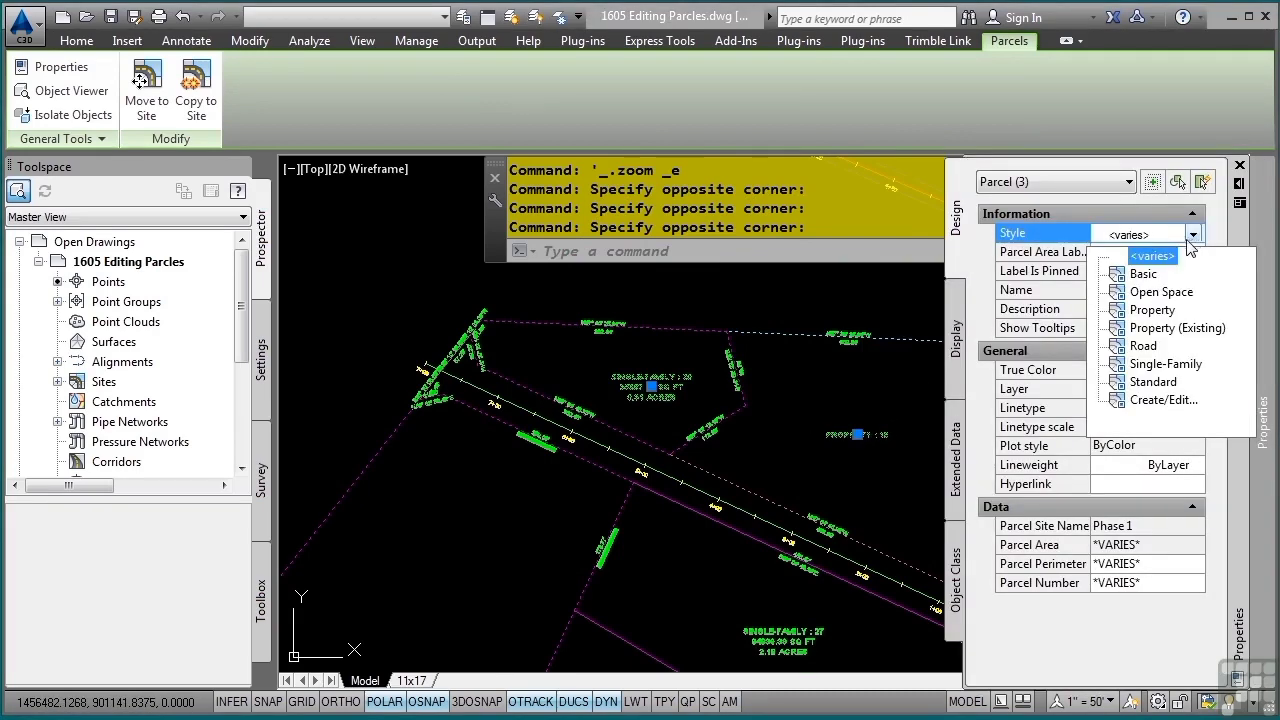
{"action": "left_click", "coordinate": [1160, 311]}
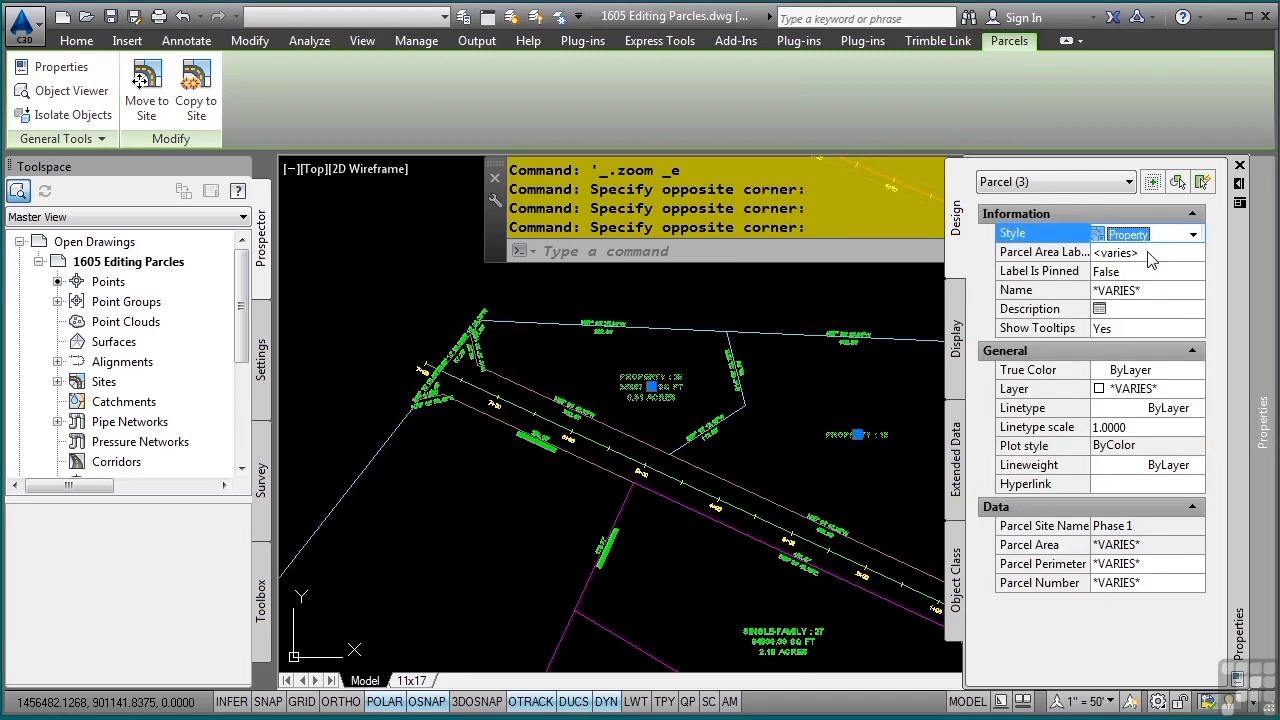
Set the parcel area label style of the three selected parcels to Name Area & Perimeter and clear the selection
{"action": "left_click", "coordinate": [1150, 255]}
{"action": "left_click", "coordinate": [1166, 313]}
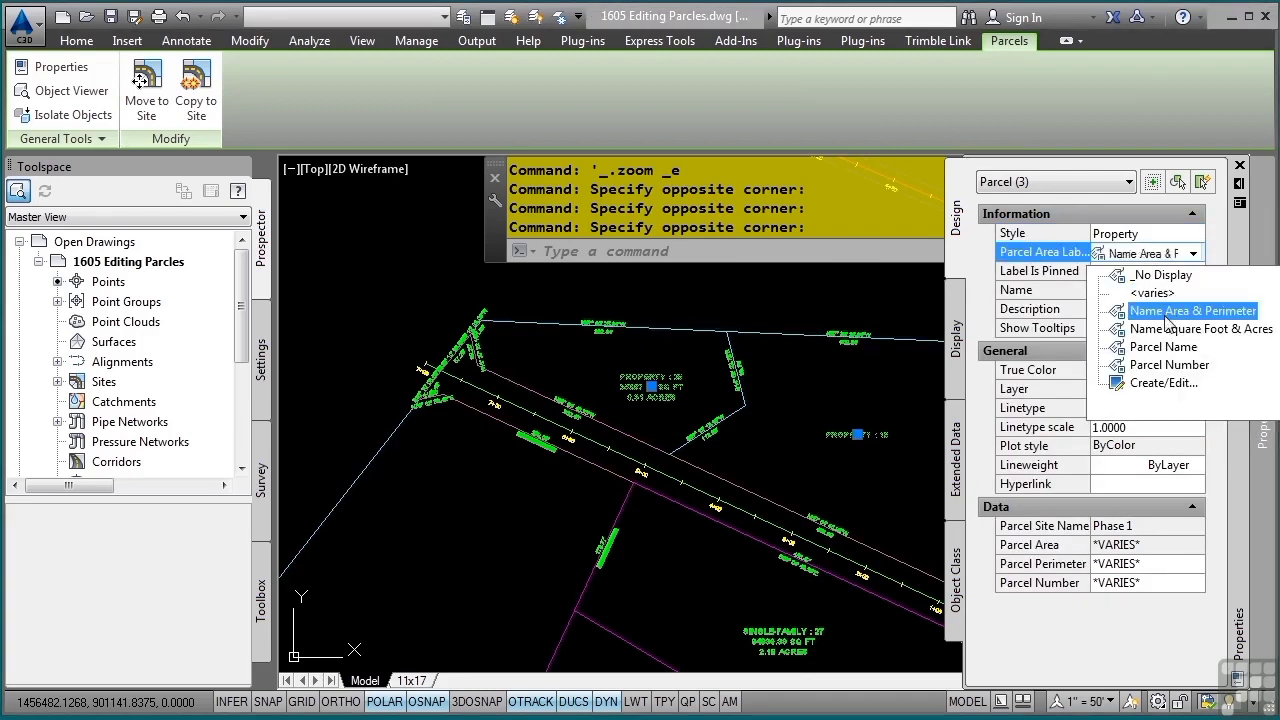
{"action": "key", "text": "Escape"}
{"action": "key", "text": "Escape"}
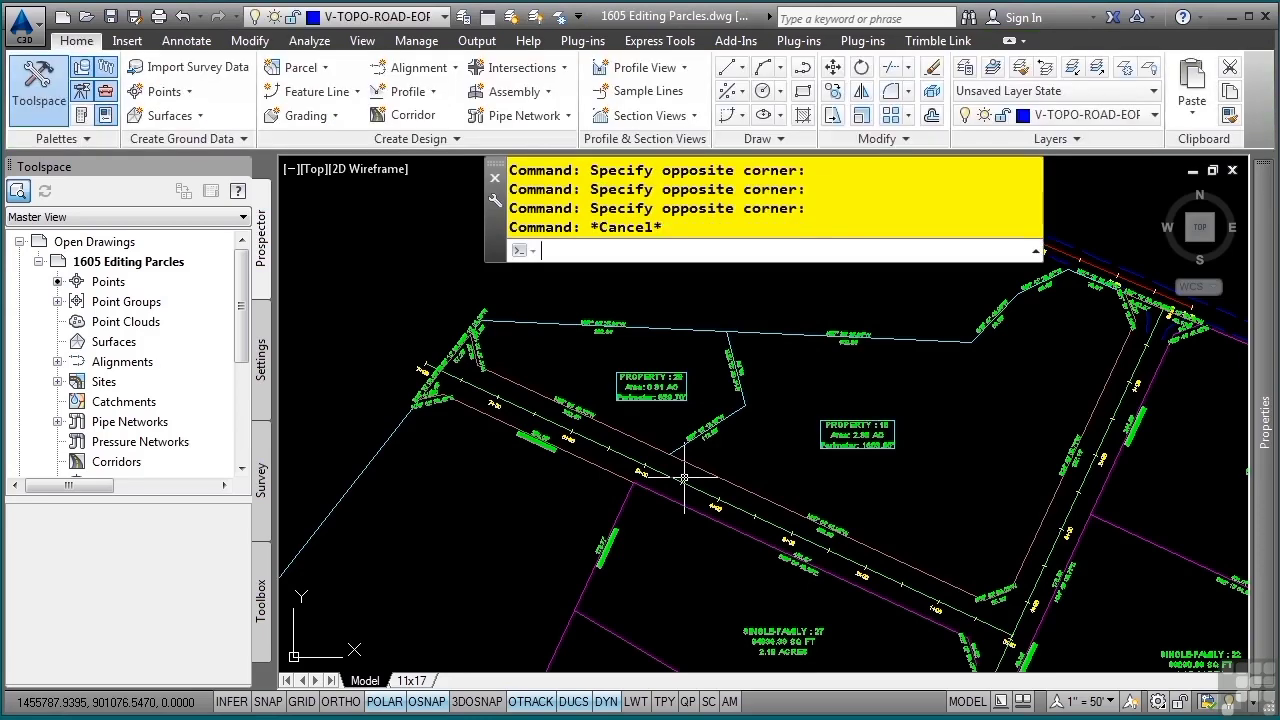
Select the segment between the road and parcel Single-Family : 27, and open the parcel properties of the Phase 1 site
{"action": "scroll", "coordinate": [666, 543], "scroll_direction": "up", "scroll_amount": 5}
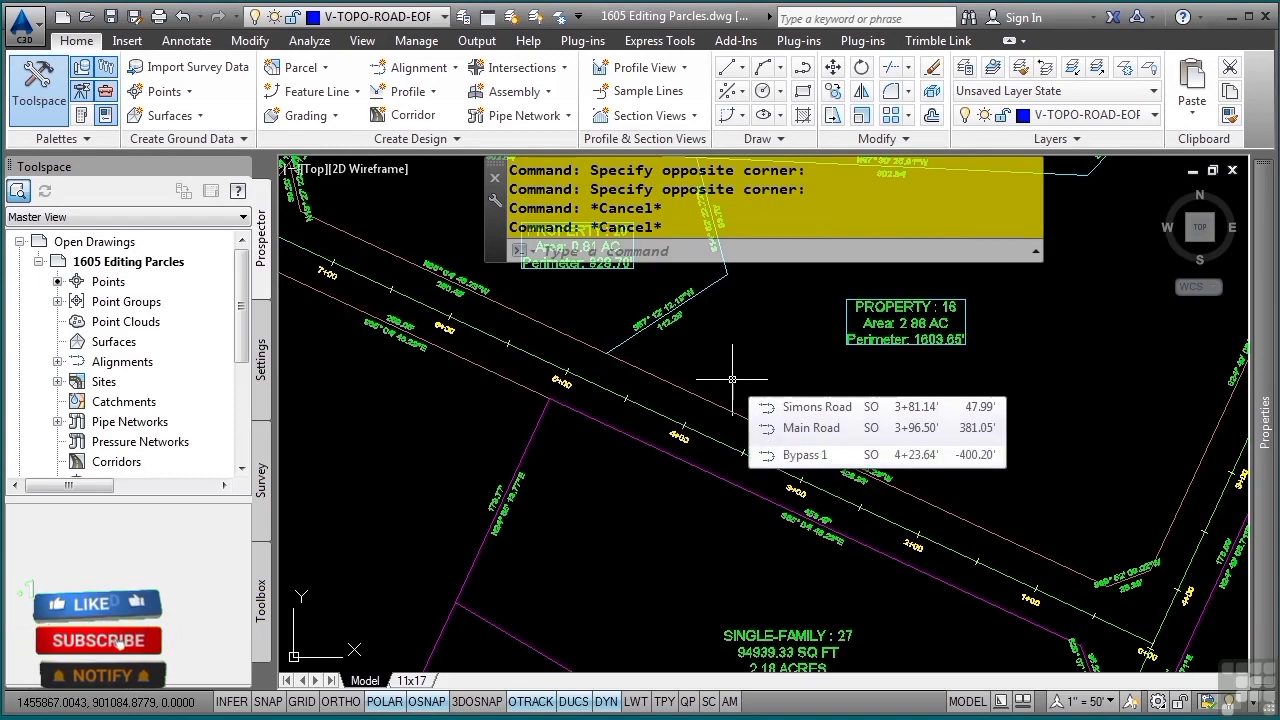
{"action": "left_click", "coordinate": [681, 461]}
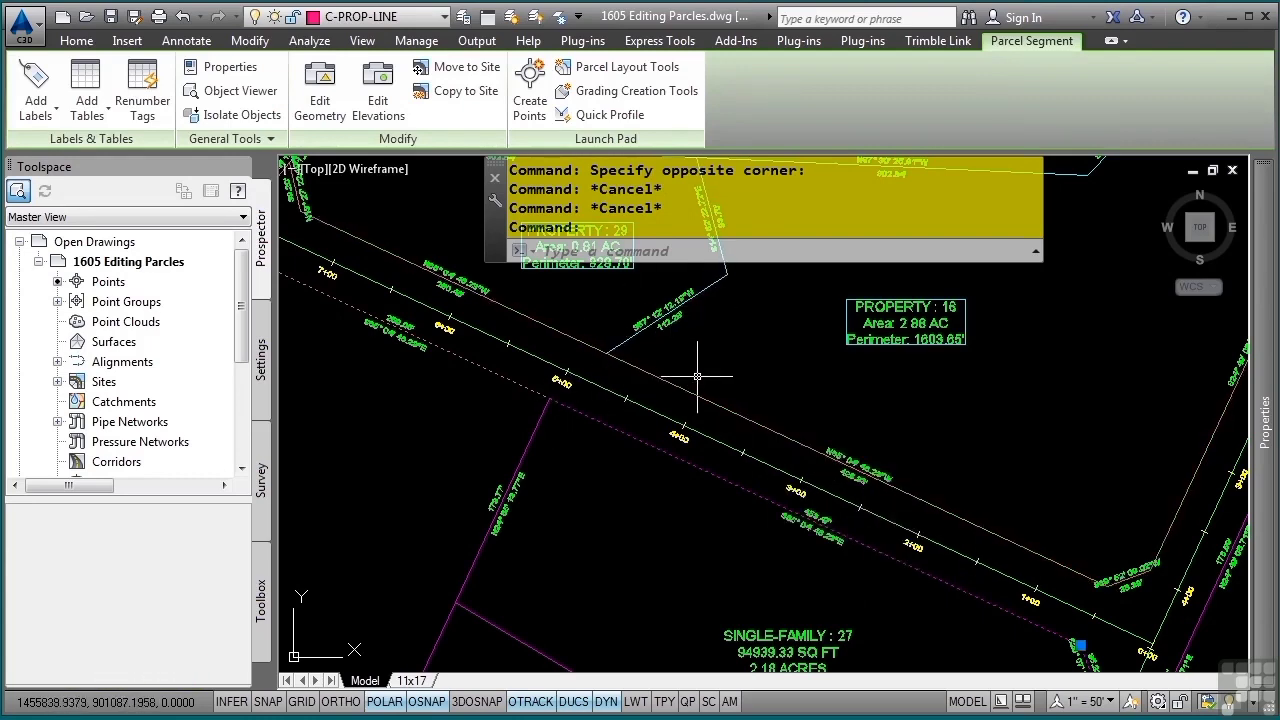
{"action": "mouse_move", "coordinate": [858, 432]}
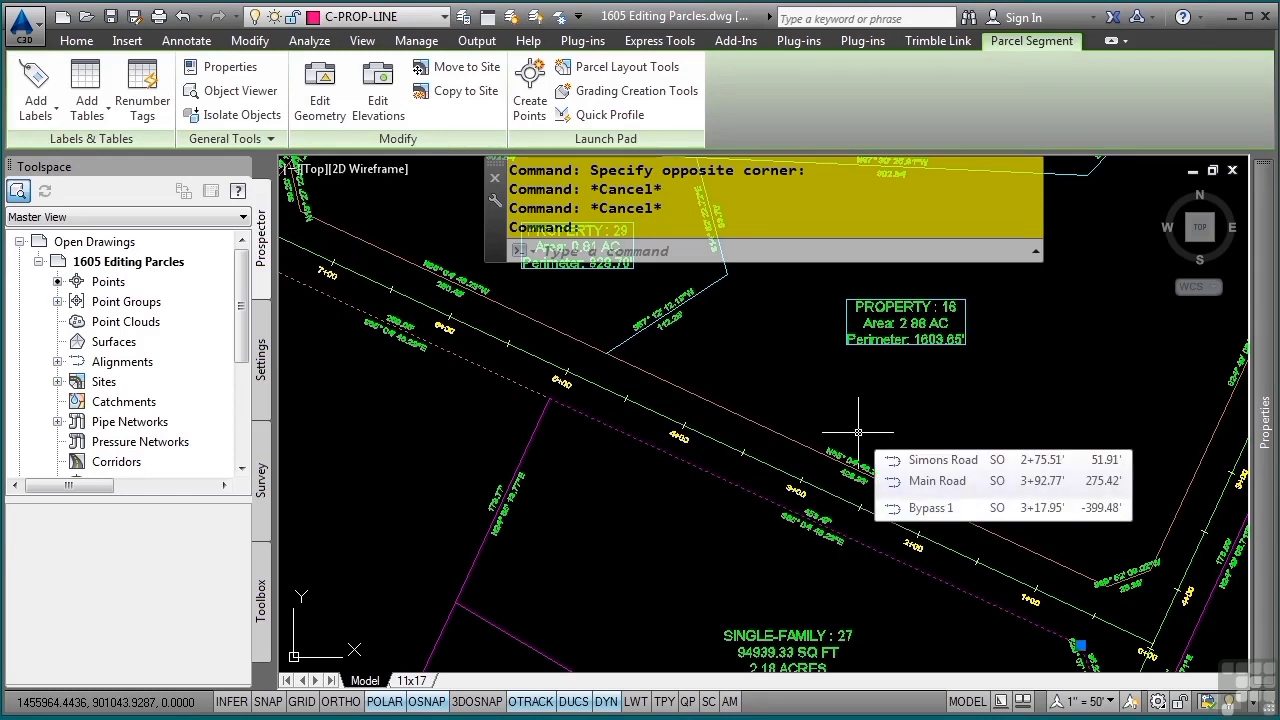
{"action": "left_click", "coordinate": [58, 382]}
{"action": "left_click", "coordinate": [77, 401]}
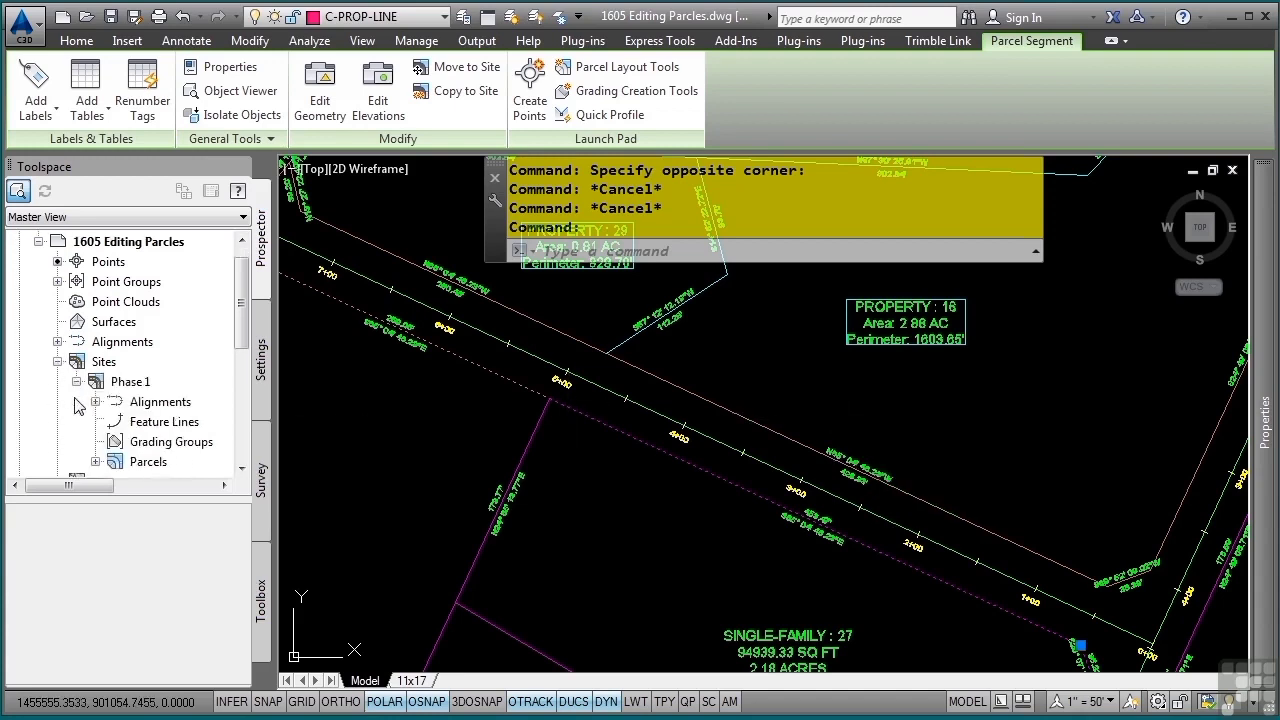
{"action": "scroll", "coordinate": [78, 417], "scroll_direction": "down", "scroll_amount": 2}
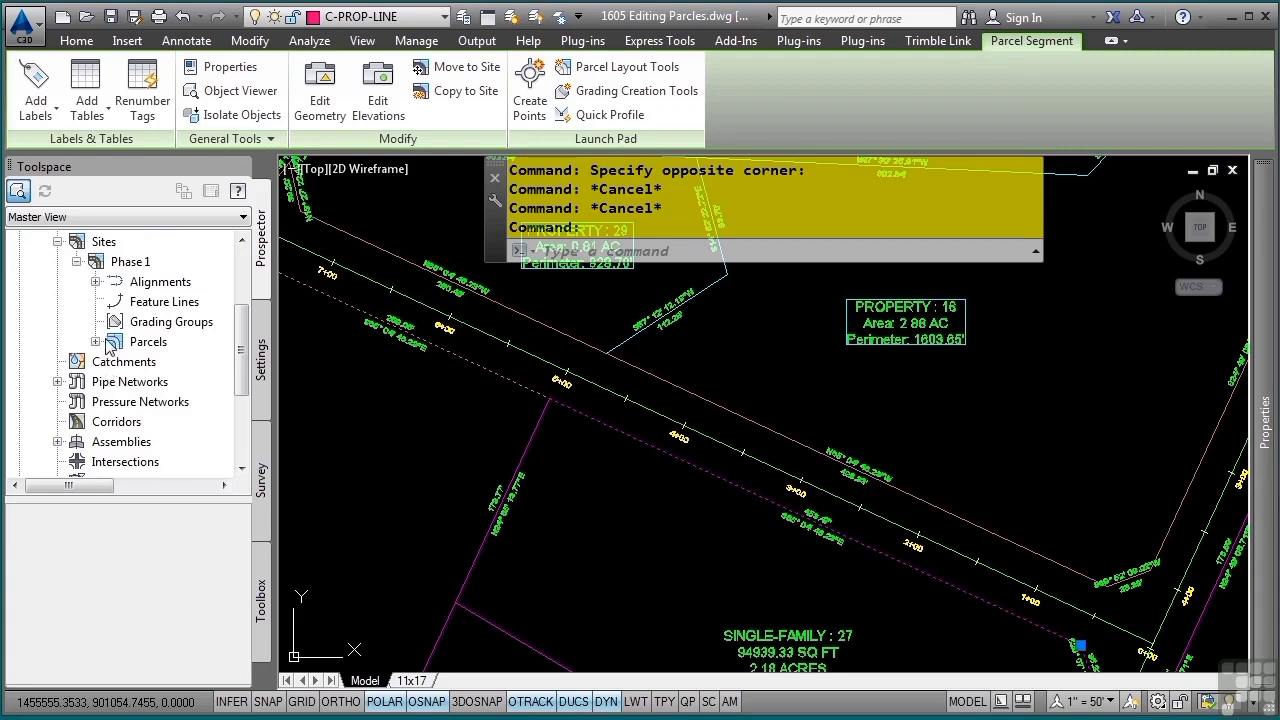
{"action": "right_click", "coordinate": [130, 342]}
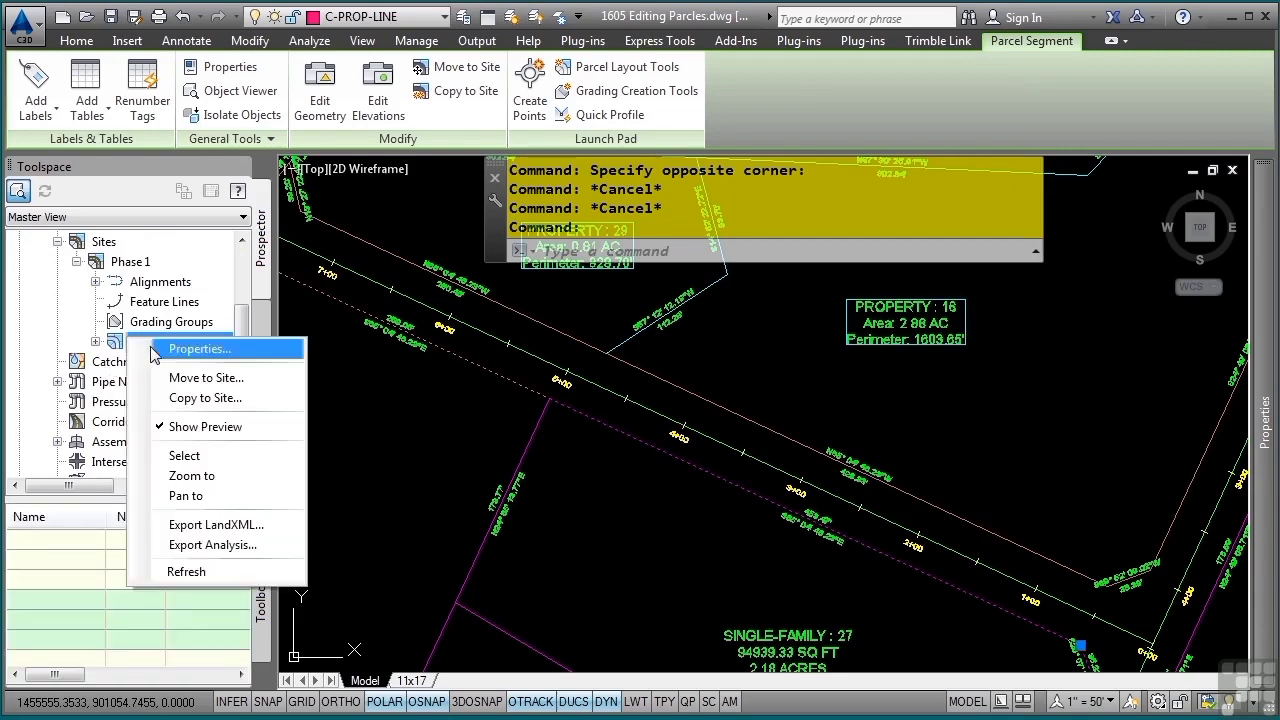
{"action": "left_click", "coordinate": [192, 352]}
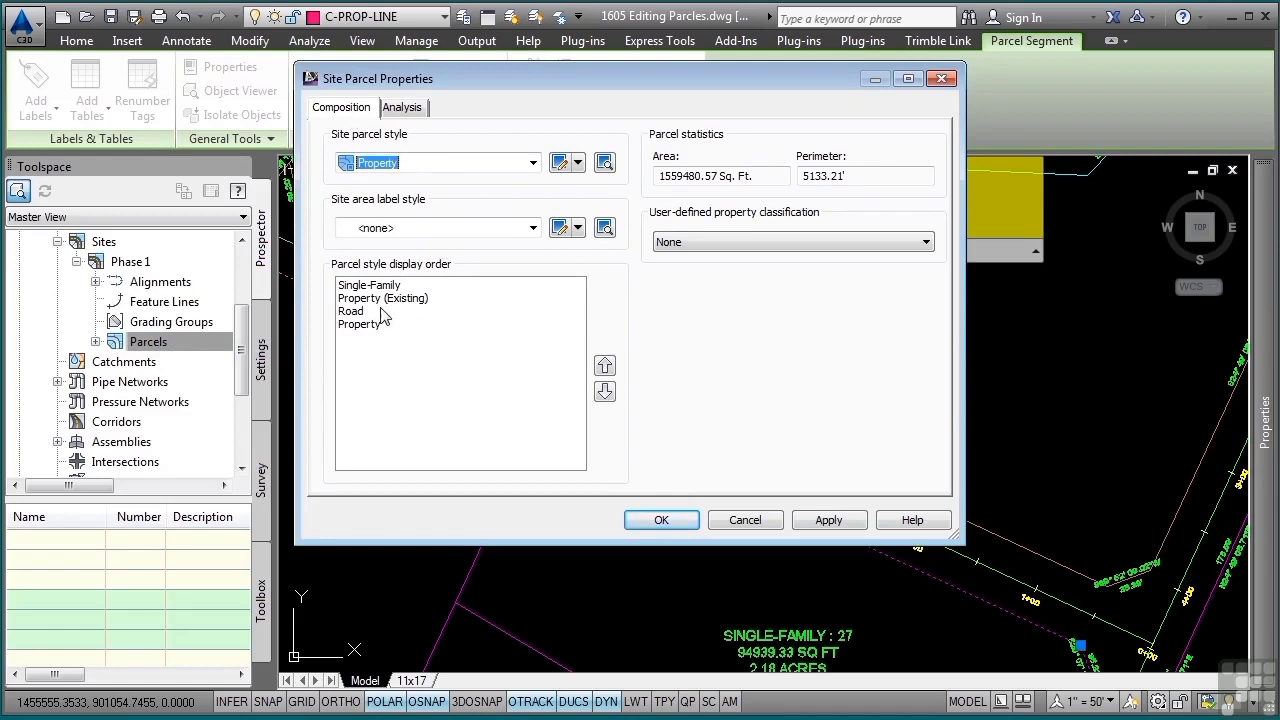
Move Road to the top of the site's parcel style display order, apply it and clear the segment selection
{"action": "left_click", "coordinate": [365, 313]}
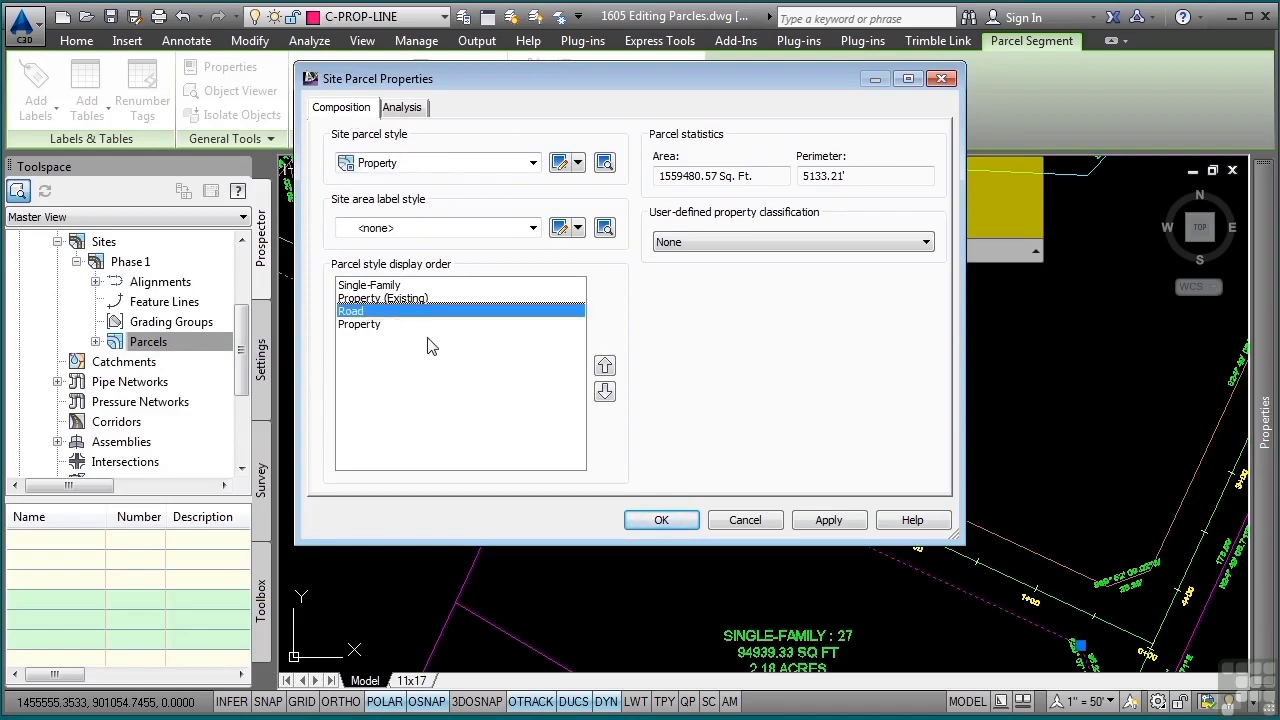
{"action": "left_click", "coordinate": [607, 369]}
{"action": "left_click", "coordinate": [607, 369]}
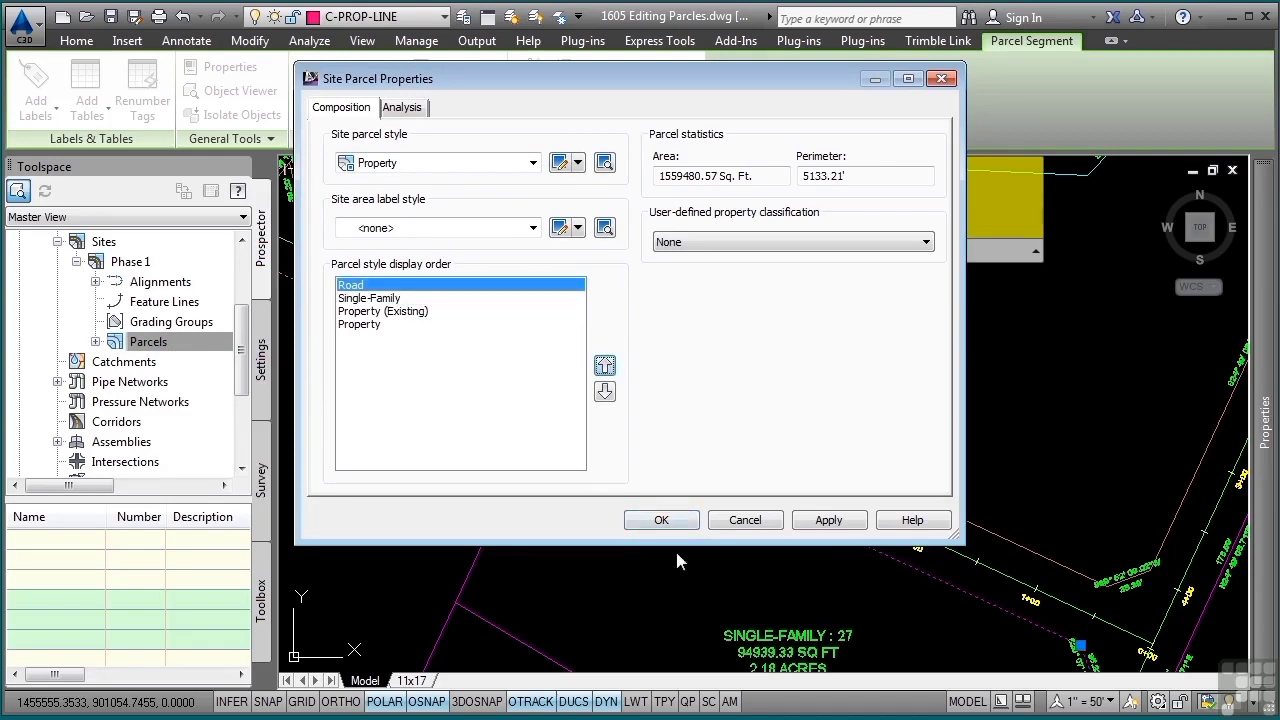
{"action": "left_click", "coordinate": [662, 521]}
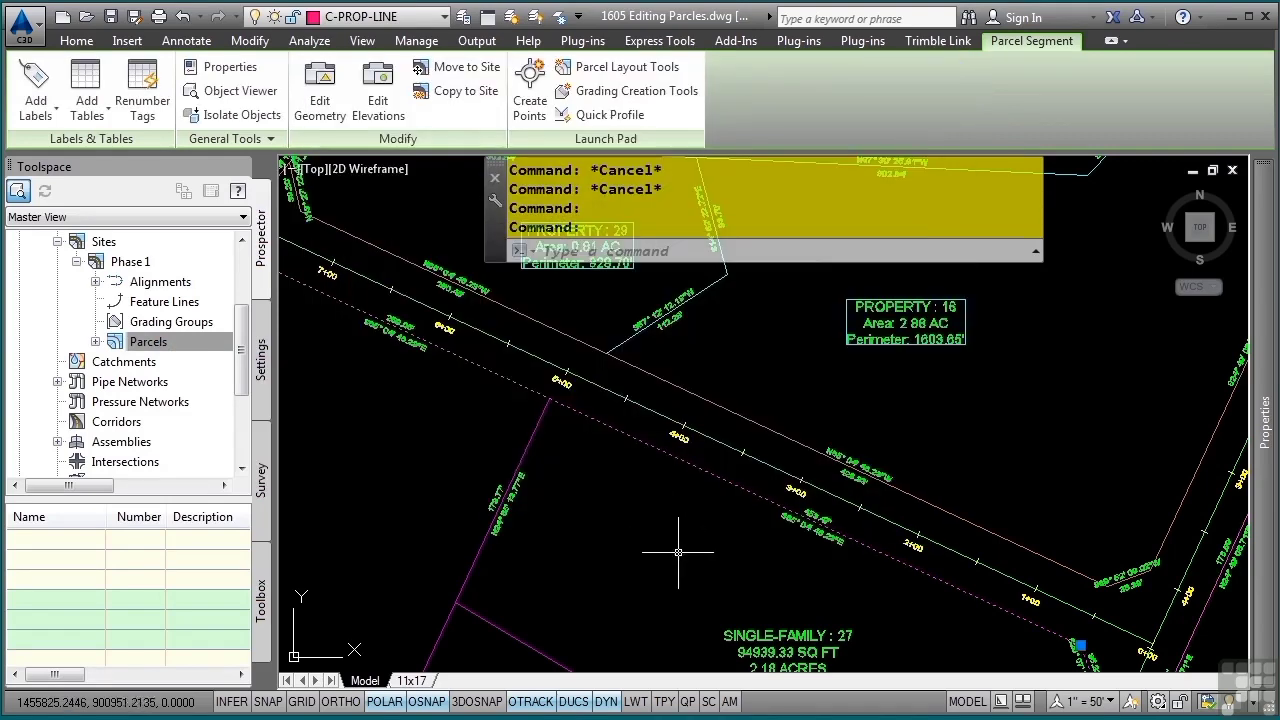
{"action": "key", "text": "Escape"}
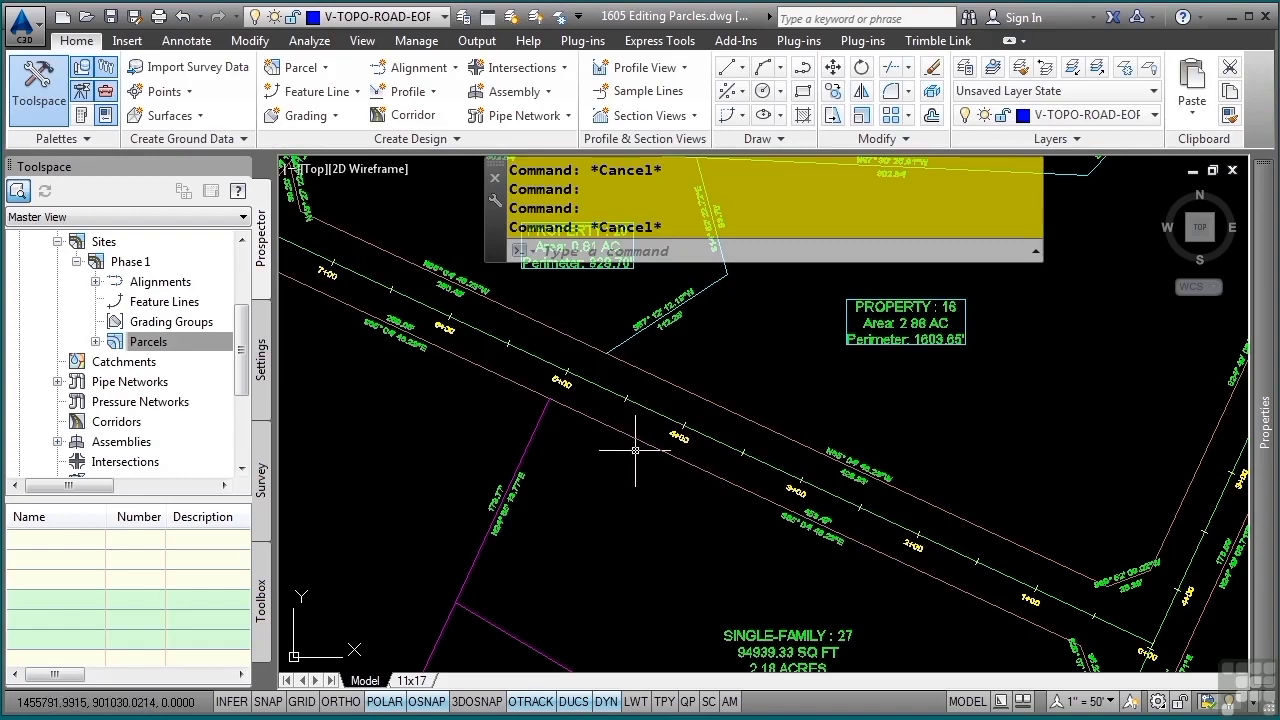
Delete the middle PI of the lot line between parcels Property : 29 and Property : 16 with the Parcel Layout Tools
{"action": "mouse_move", "coordinate": [644, 439]}
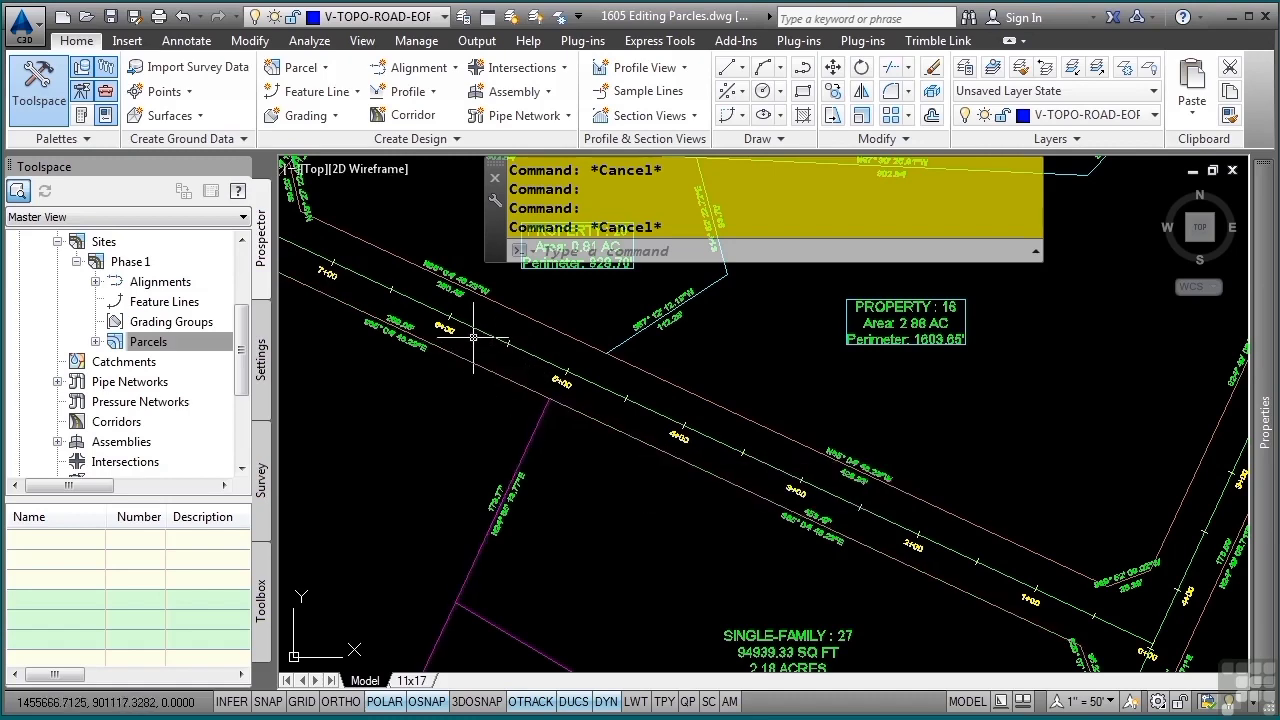
{"action": "middle_click_drag", "start_coordinate": [463, 326], "coordinate": [703, 429]}
{"action": "middle_click_drag", "start_coordinate": [836, 423], "coordinate": [690, 444]}
{"action": "scroll", "coordinate": [768, 413], "scroll_direction": "up", "scroll_amount": 2}
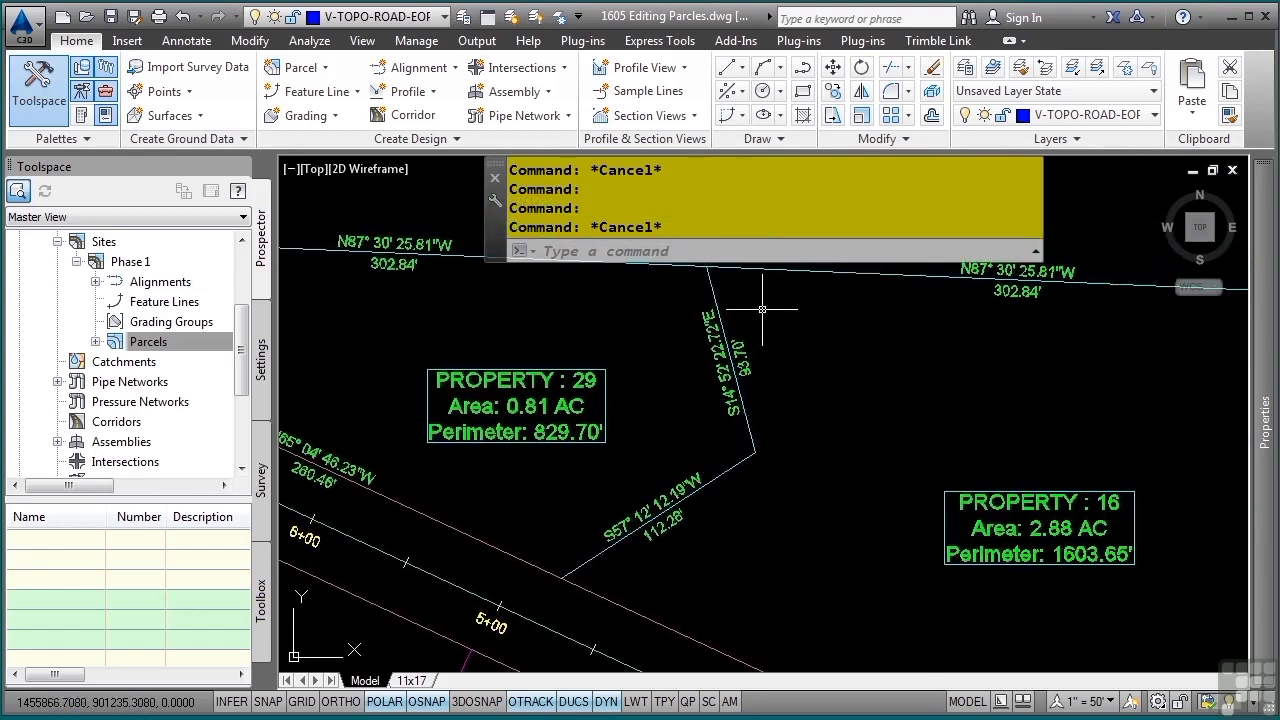
{"action": "left_click", "coordinate": [747, 450]}
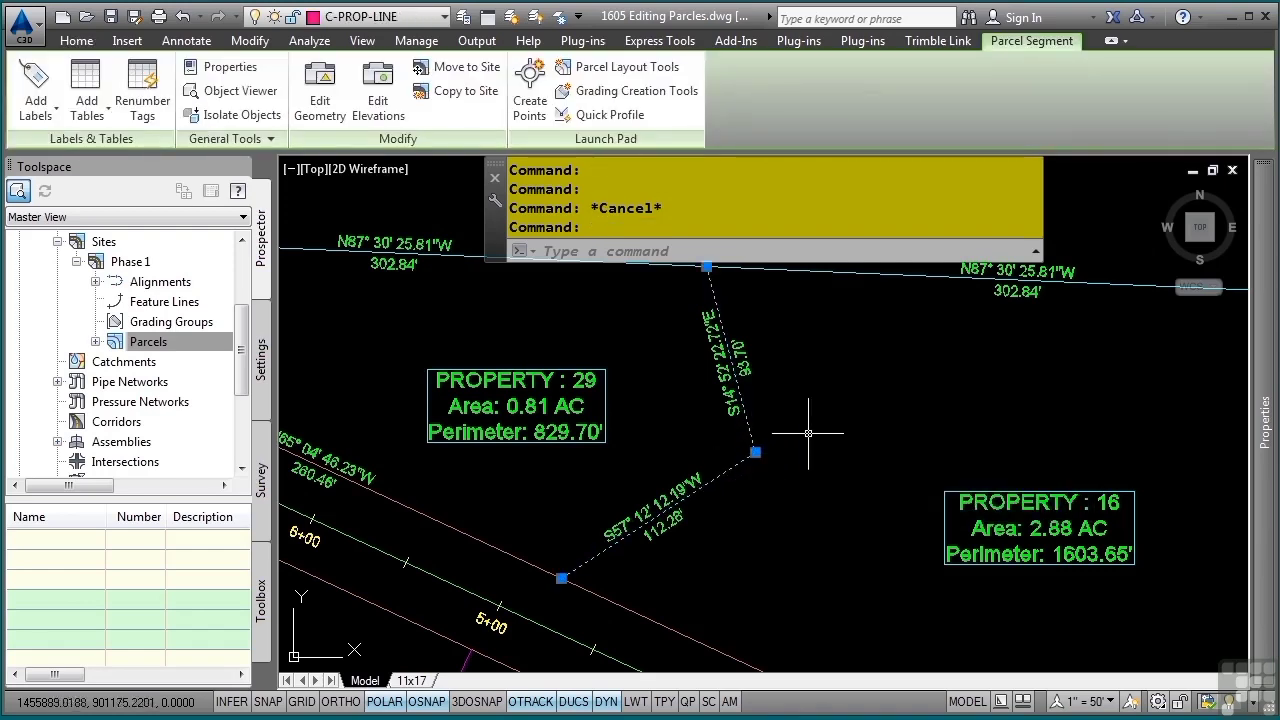
{"action": "left_click", "coordinate": [604, 67]}
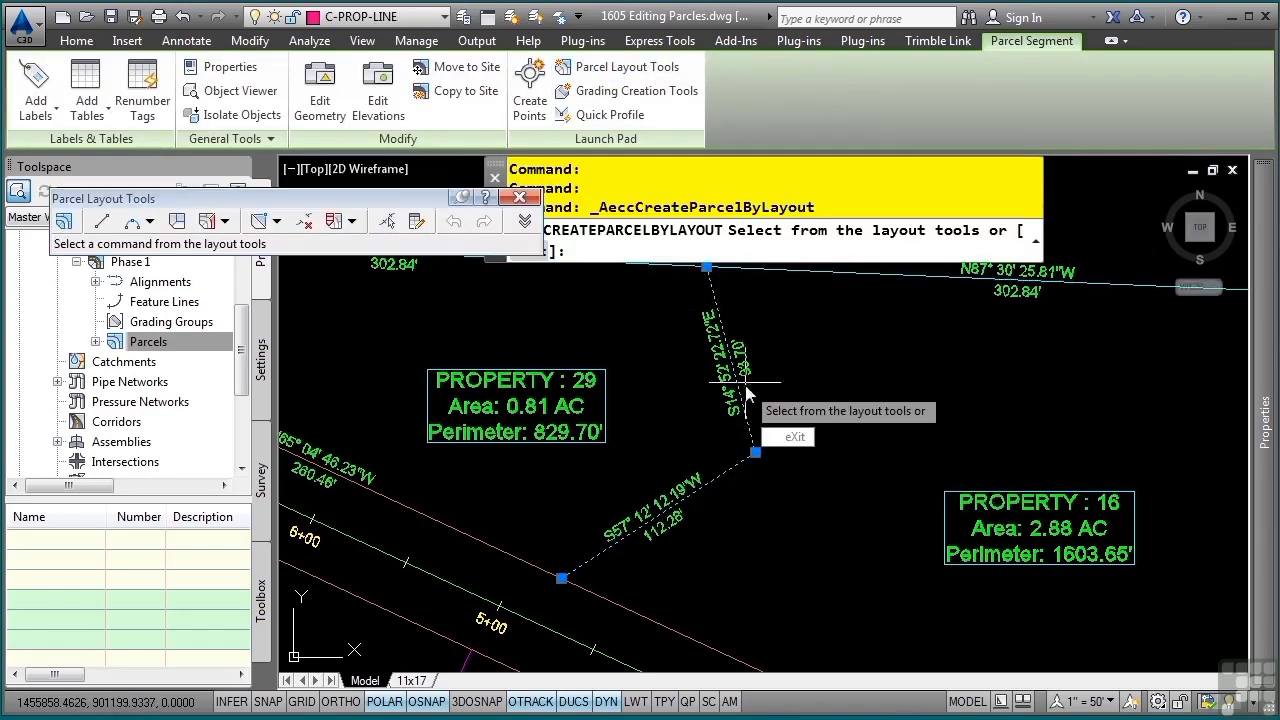
{"action": "left_click", "coordinate": [277, 221]}
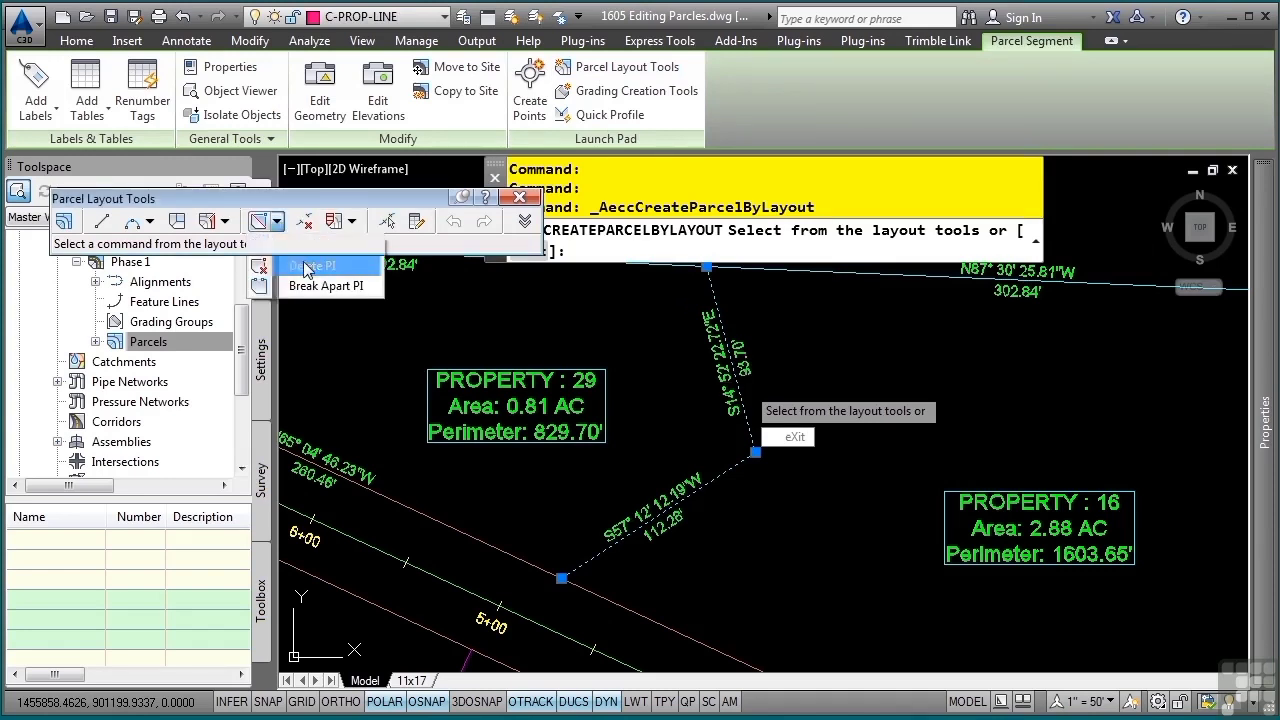
{"action": "left_click", "coordinate": [305, 265]}
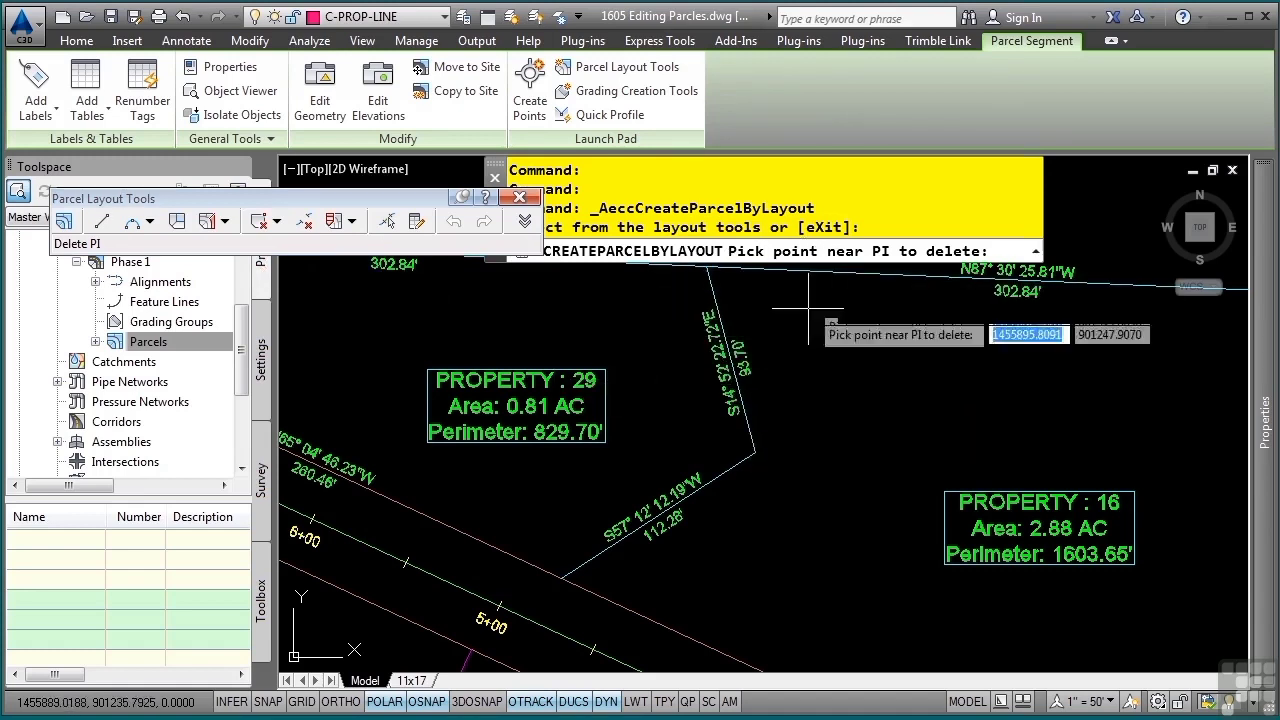
{"action": "left_click", "coordinate": [755, 452]}
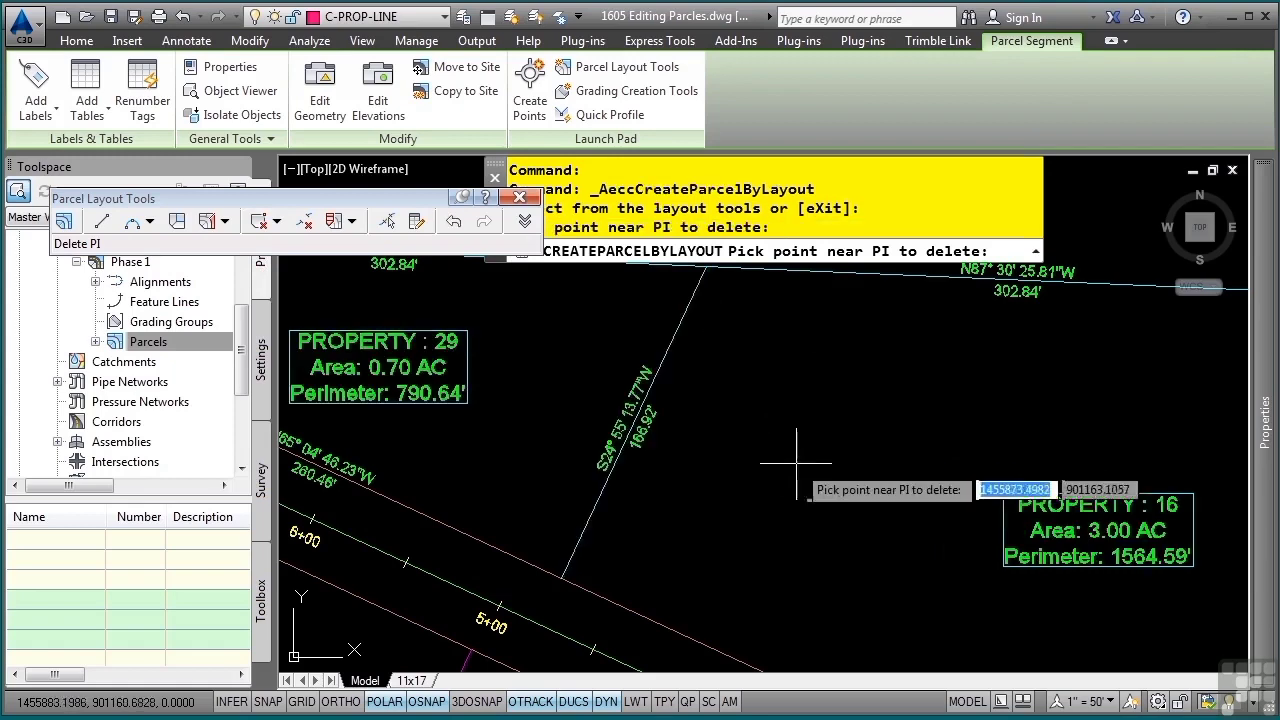
{"action": "key", "text": "Return"}
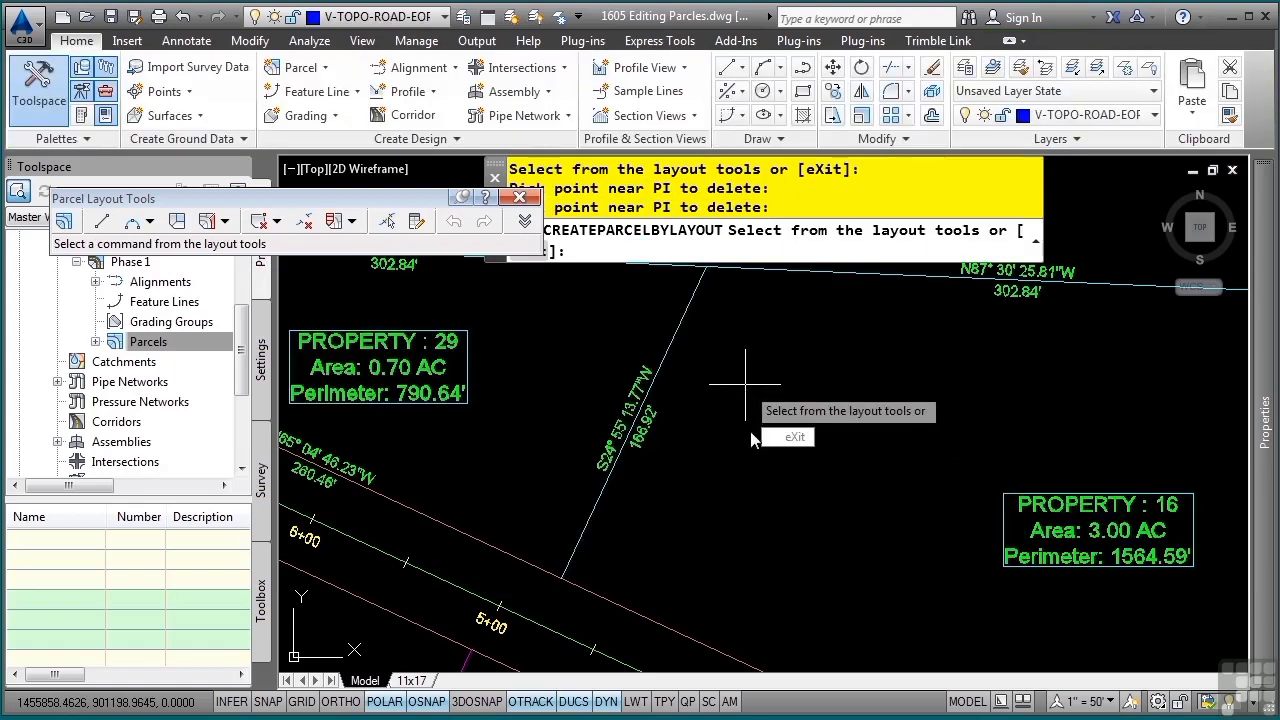
{"action": "key", "text": "Escape"}
{"action": "key", "text": "Escape"}
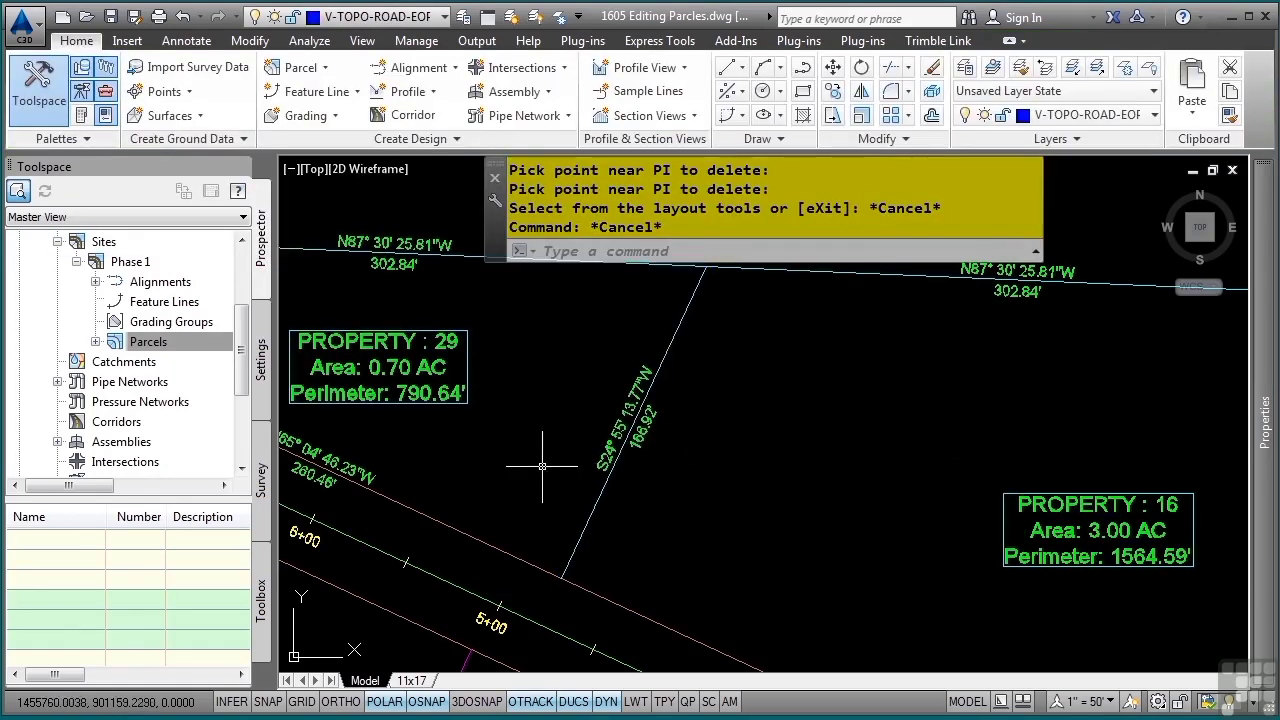
Delete the two angled corner sub-entities on both sides of the road at its end near station 7+98
{"action": "middle_click_drag", "start_coordinate": [418, 413], "coordinate": [730, 516]}
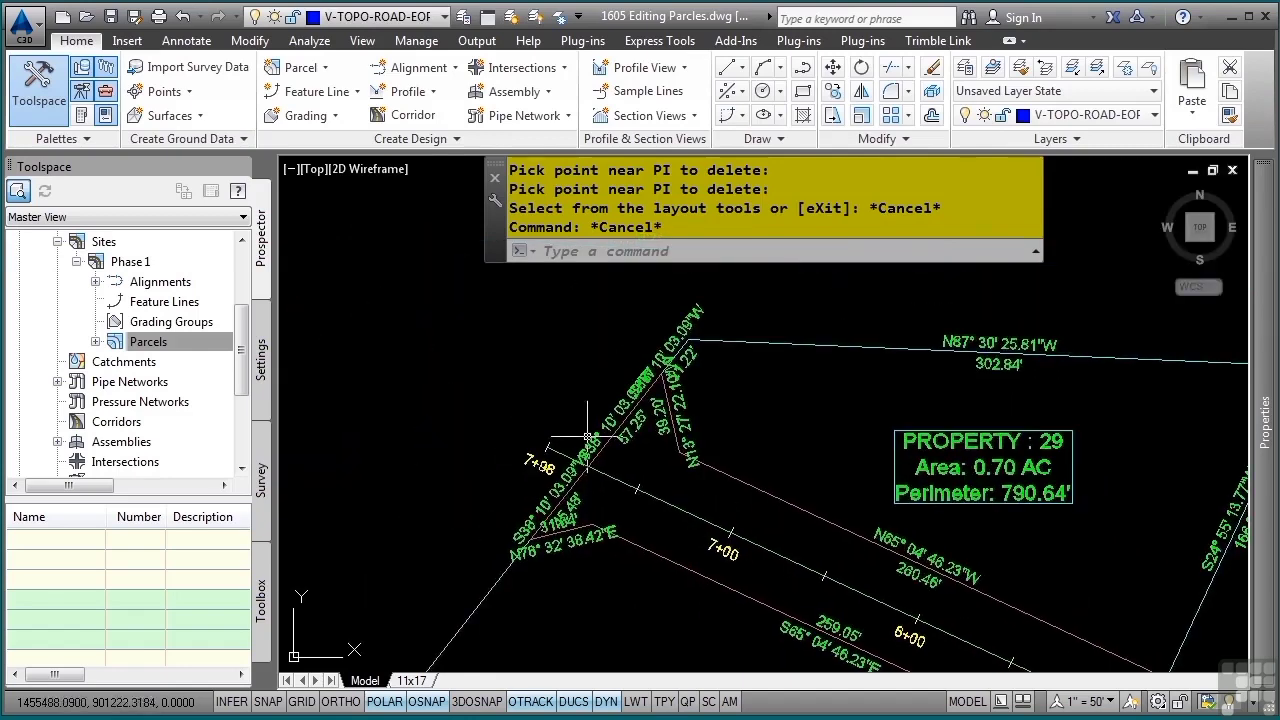
{"action": "left_click", "coordinate": [670, 440]}
{"action": "left_click", "coordinate": [622, 66]}
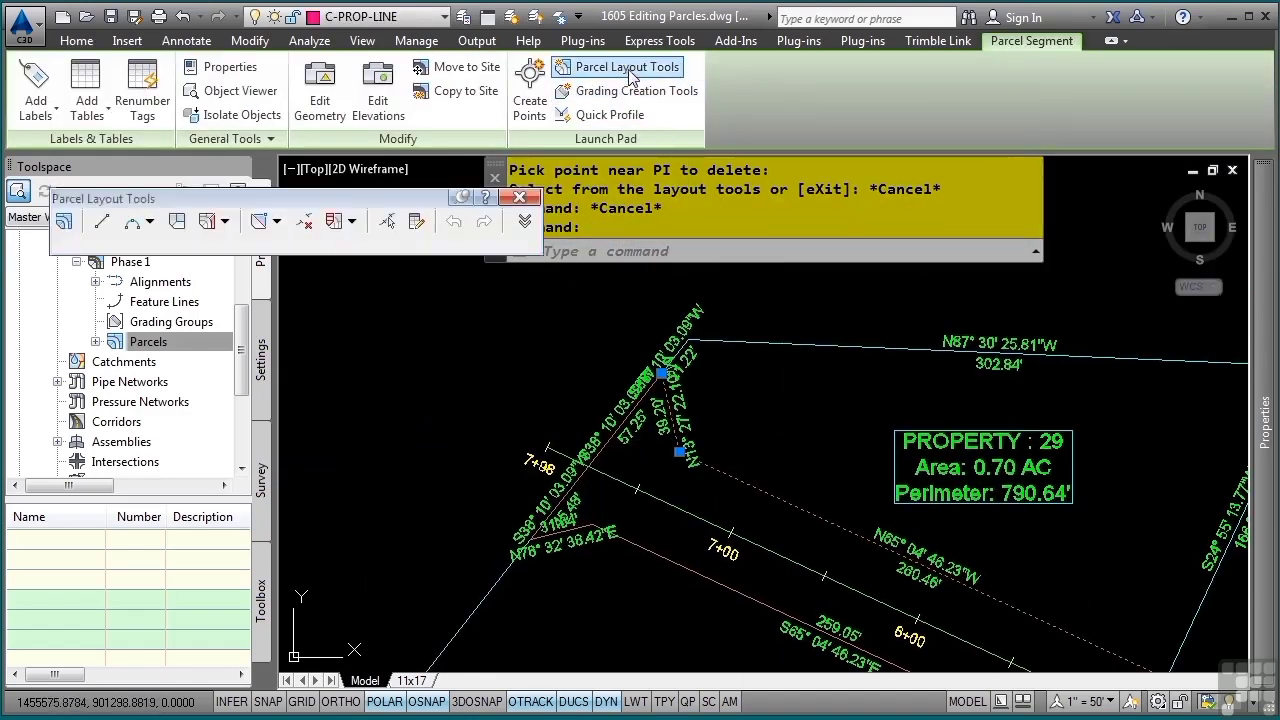
{"action": "left_click", "coordinate": [305, 221]}
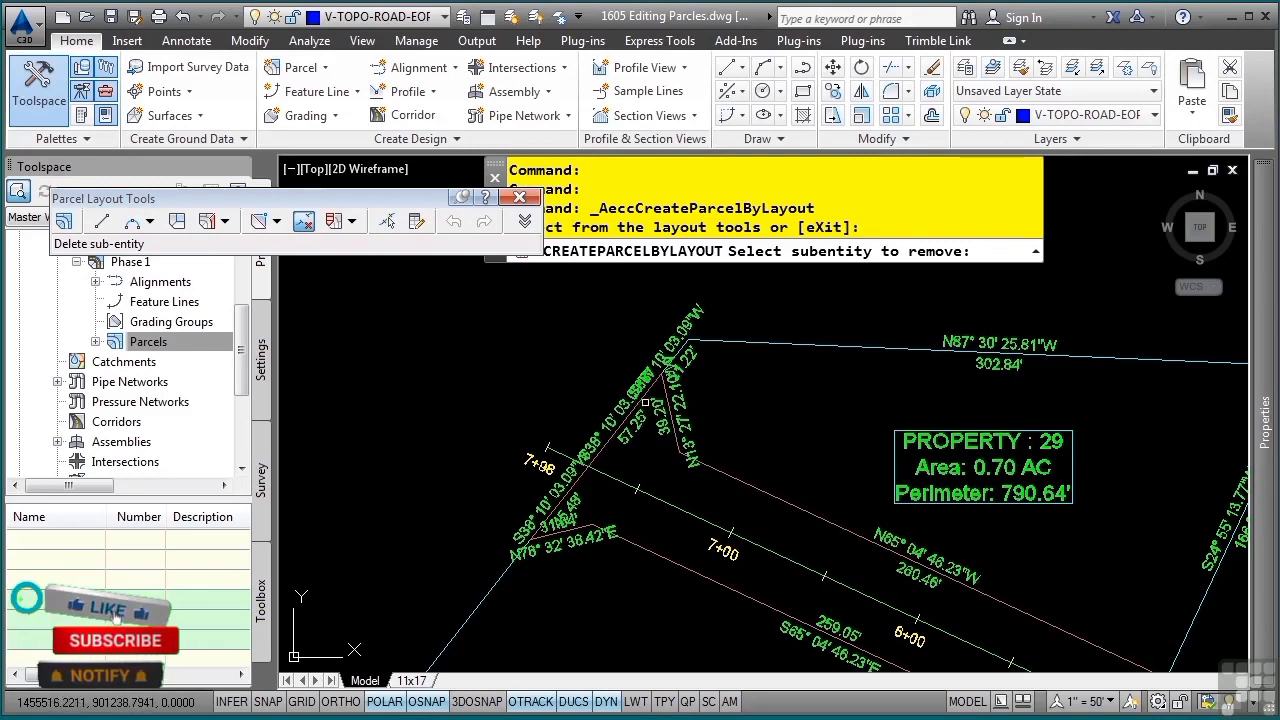
{"action": "left_click", "coordinate": [688, 450]}
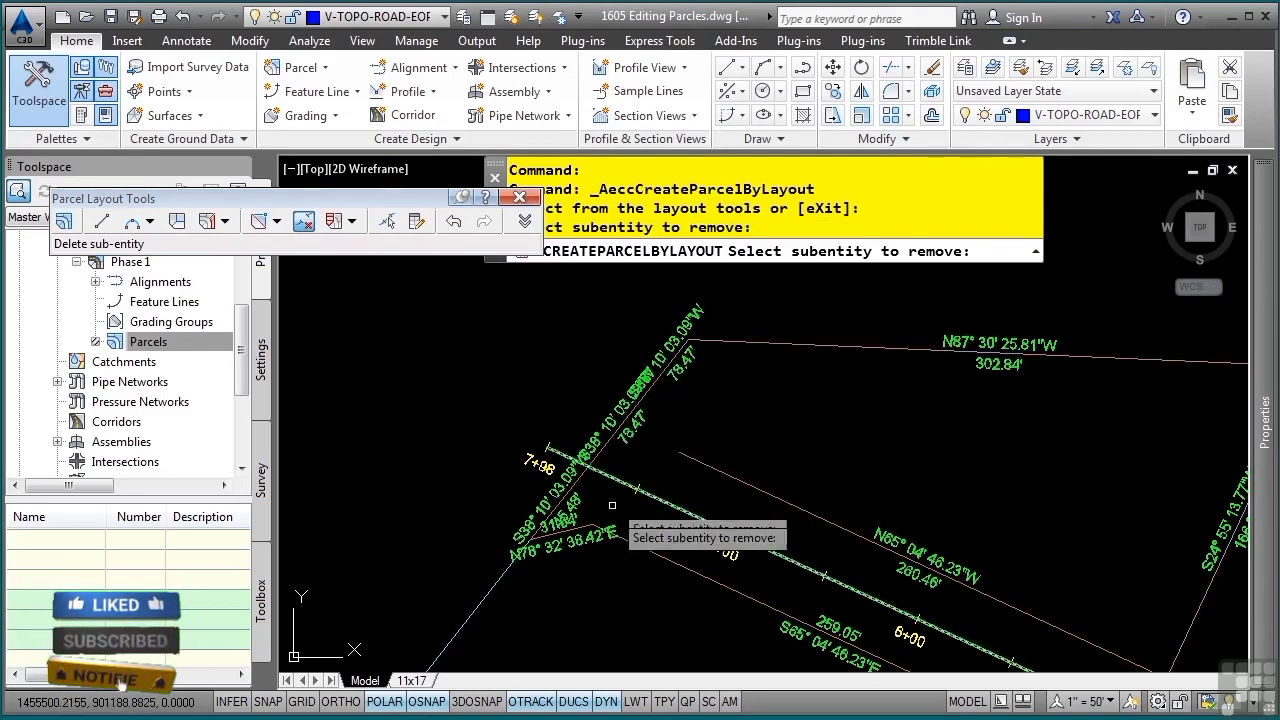
{"action": "left_click", "coordinate": [570, 528]}
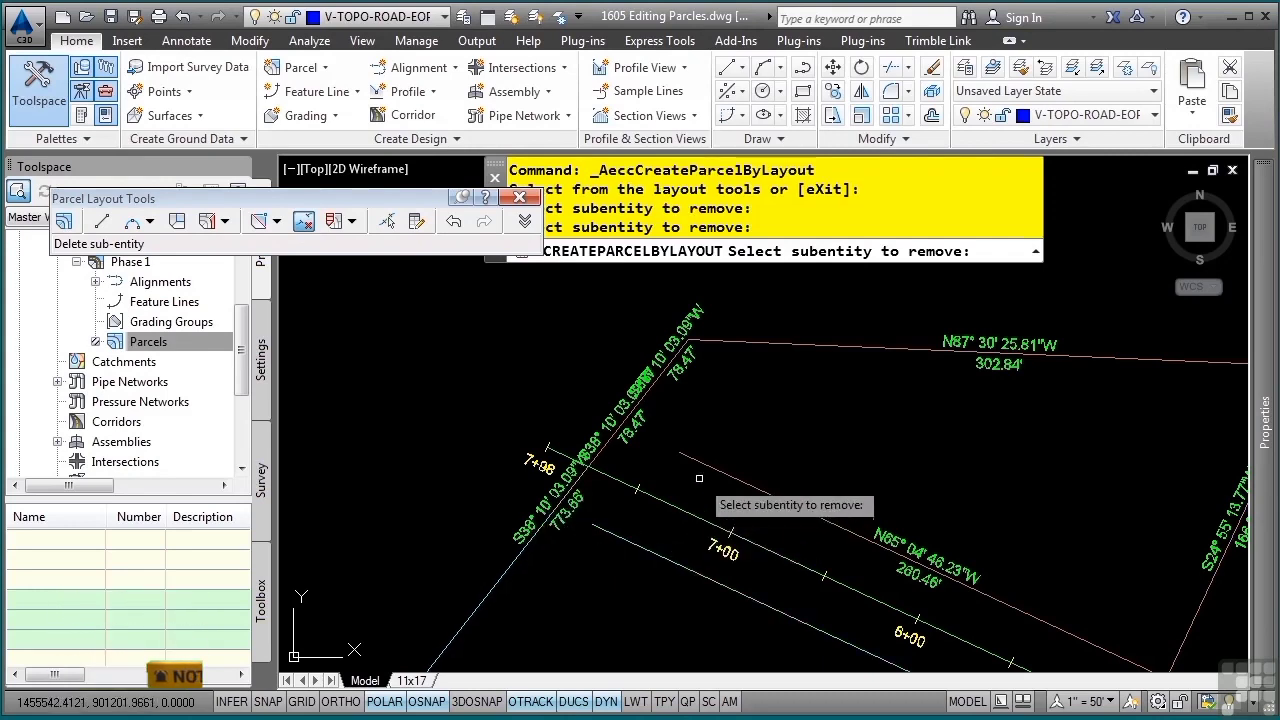
Delete the two angled corner sub-entities at the road's other end near station 13+85 and exit the Parcel Layout Tools
{"action": "scroll", "coordinate": [645, 470], "scroll_direction": "down", "scroll_amount": 6}
{"action": "scroll", "coordinate": [621, 564], "scroll_direction": "up", "scroll_amount": 6}
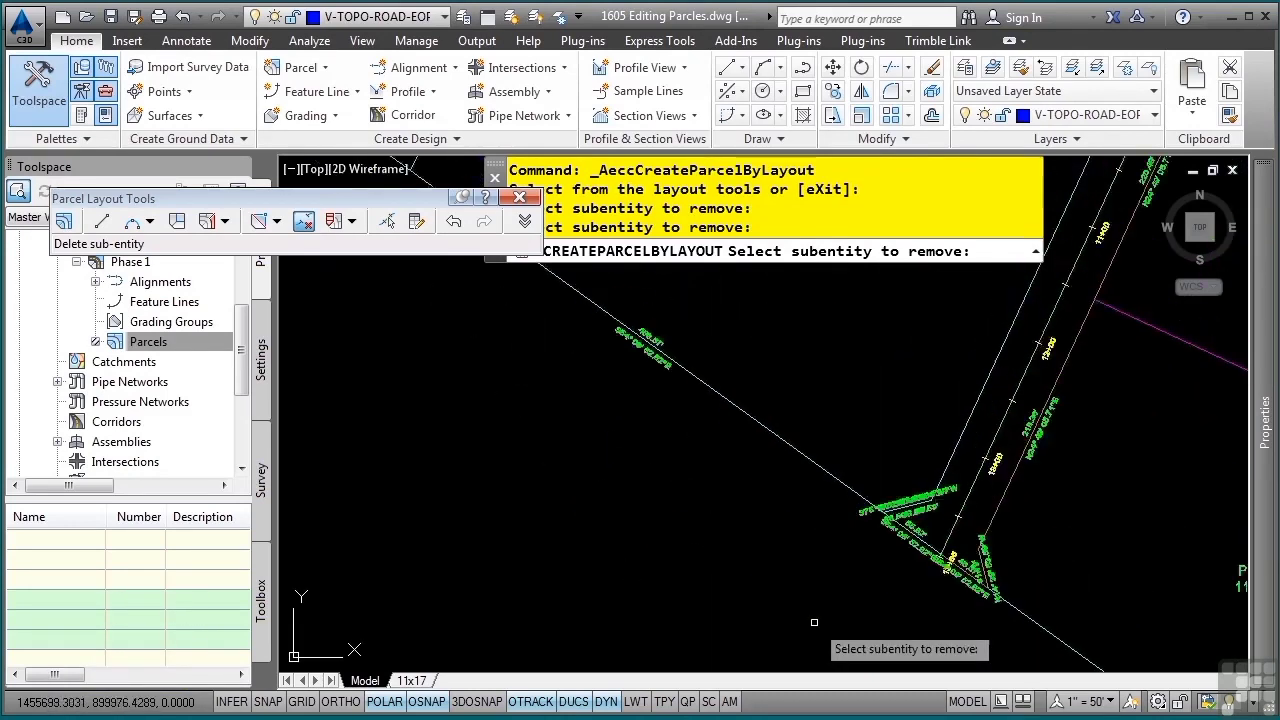
{"action": "left_click", "coordinate": [683, 392]}
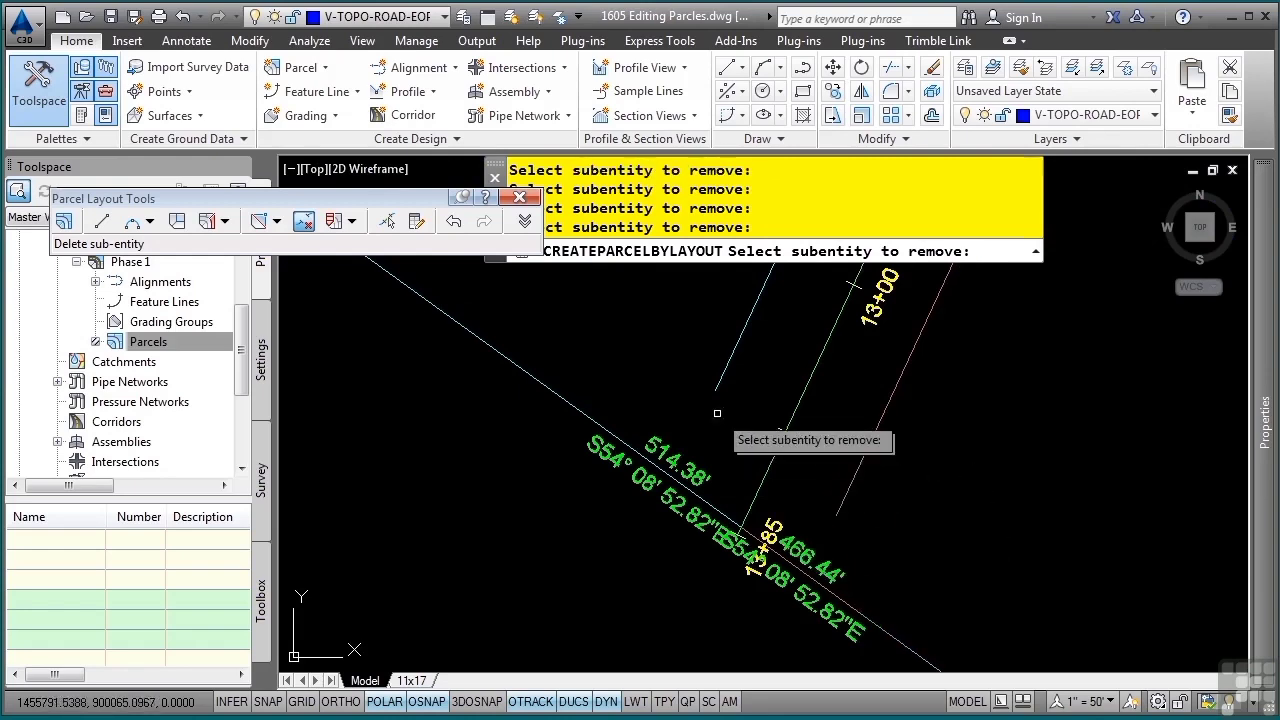
{"action": "scroll", "coordinate": [745, 435], "scroll_direction": "down", "scroll_amount": 5}
{"action": "mouse_move", "coordinate": [784, 365]}
{"action": "middle_mouse_down"}
{"action": "mouse_move", "coordinate": [712, 640]}
{"action": "mouse_move", "coordinate": [732, 640]}
{"action": "middle_mouse_up"}
{"action": "middle_click_drag", "start_coordinate": [530, 395], "coordinate": [682, 647]}
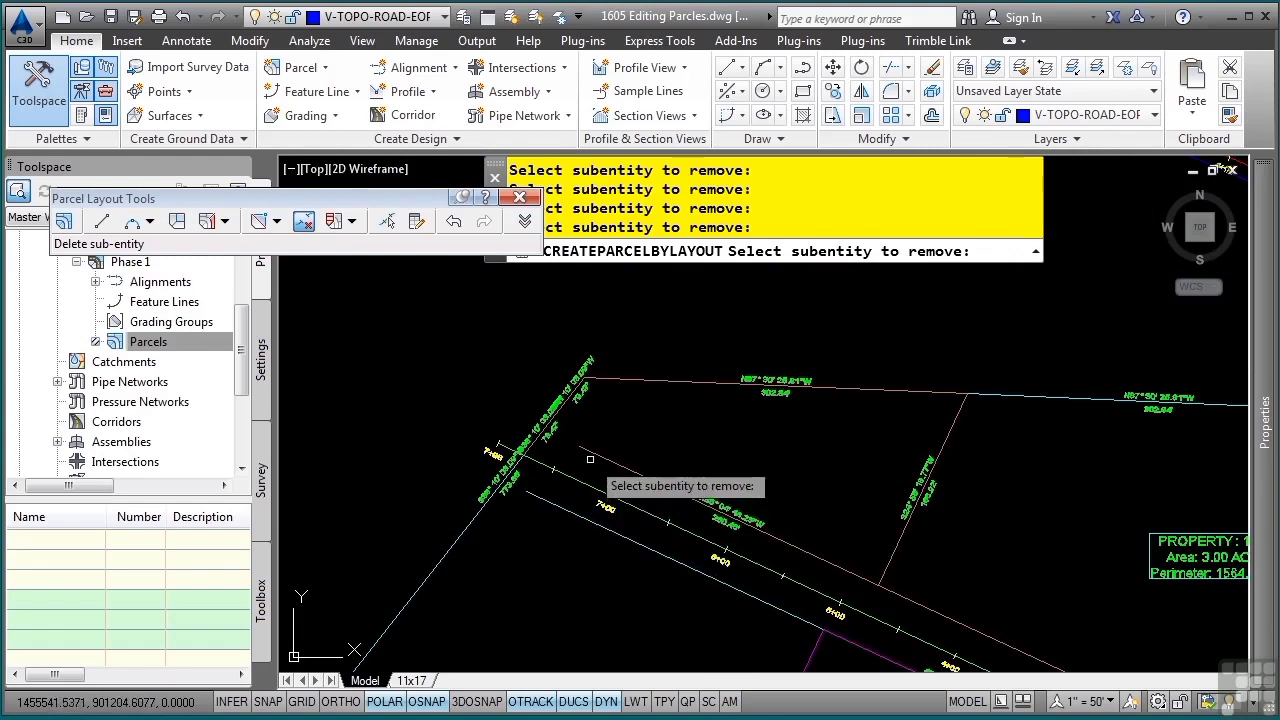
{"action": "scroll", "coordinate": [650, 430], "scroll_direction": "up", "scroll_amount": 4}
{"action": "key", "text": "Escape"}
{"action": "key", "text": "Escape"}
{"action": "key", "text": "Escape"}
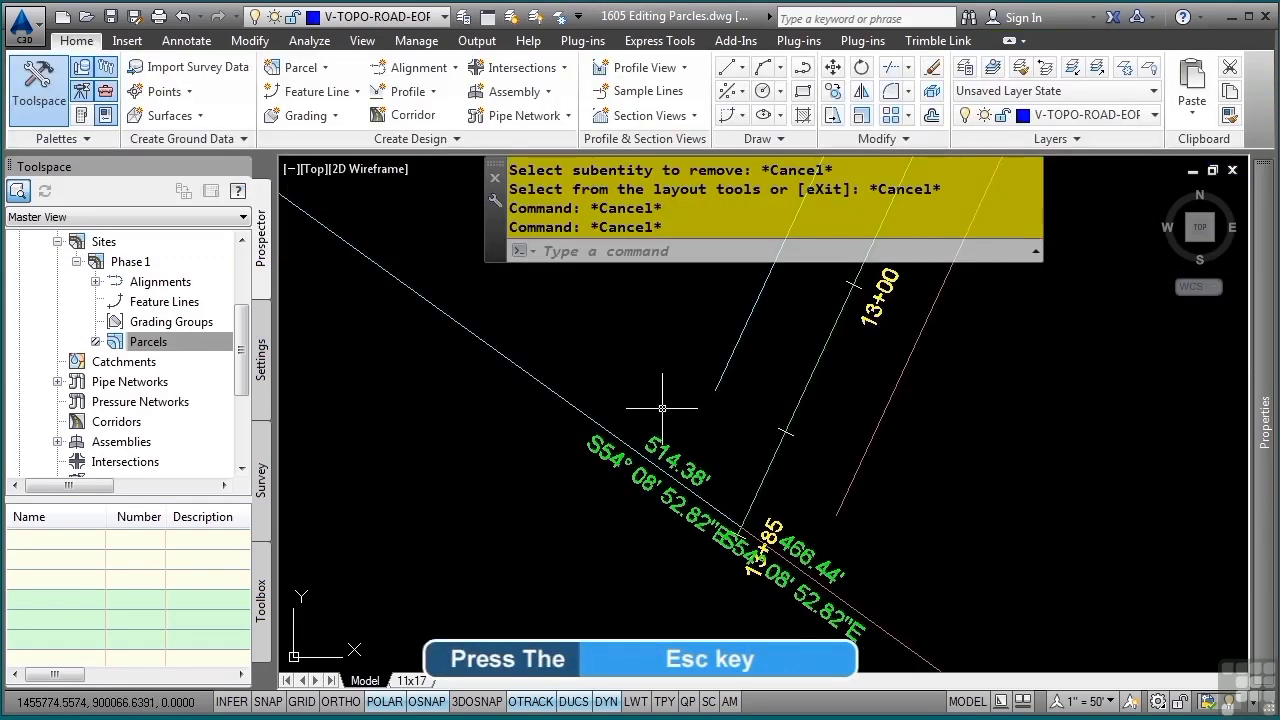
Stretch the open ends of both road-edge parcel segments onto the site boundary line near station 13+85
{"action": "left_click", "coordinate": [745, 338]}
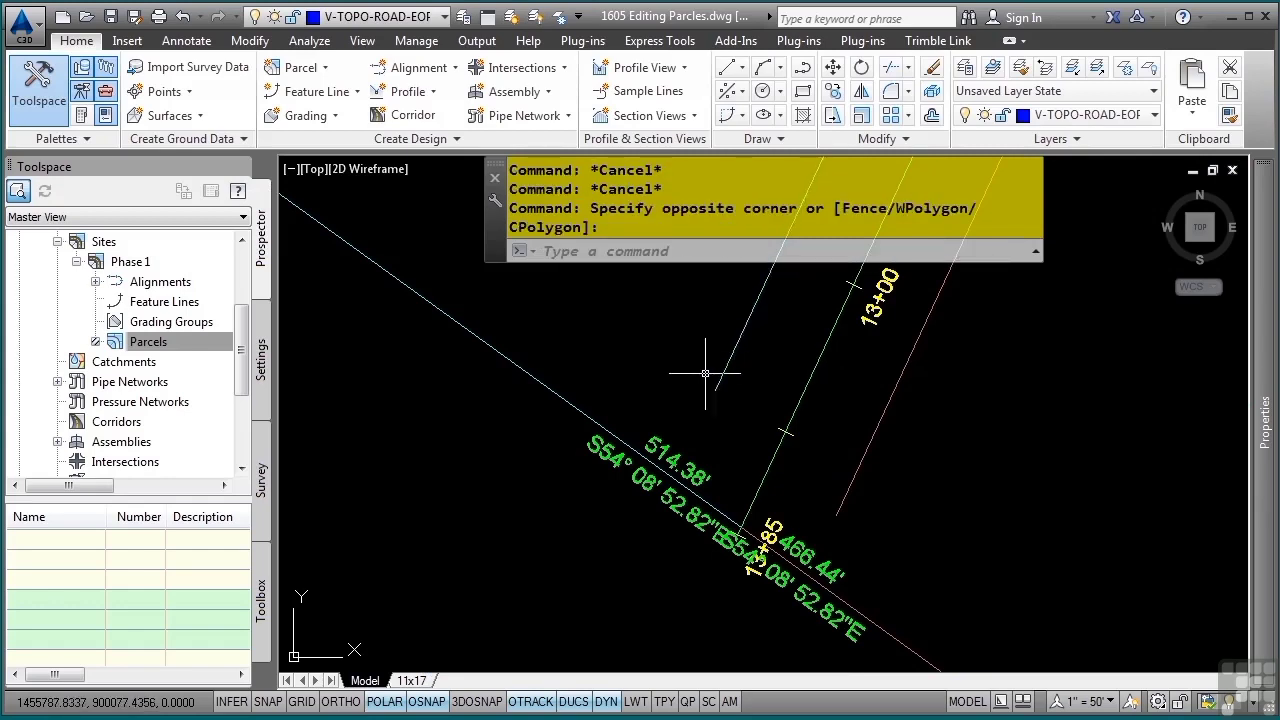
{"action": "left_click", "coordinate": [727, 368]}
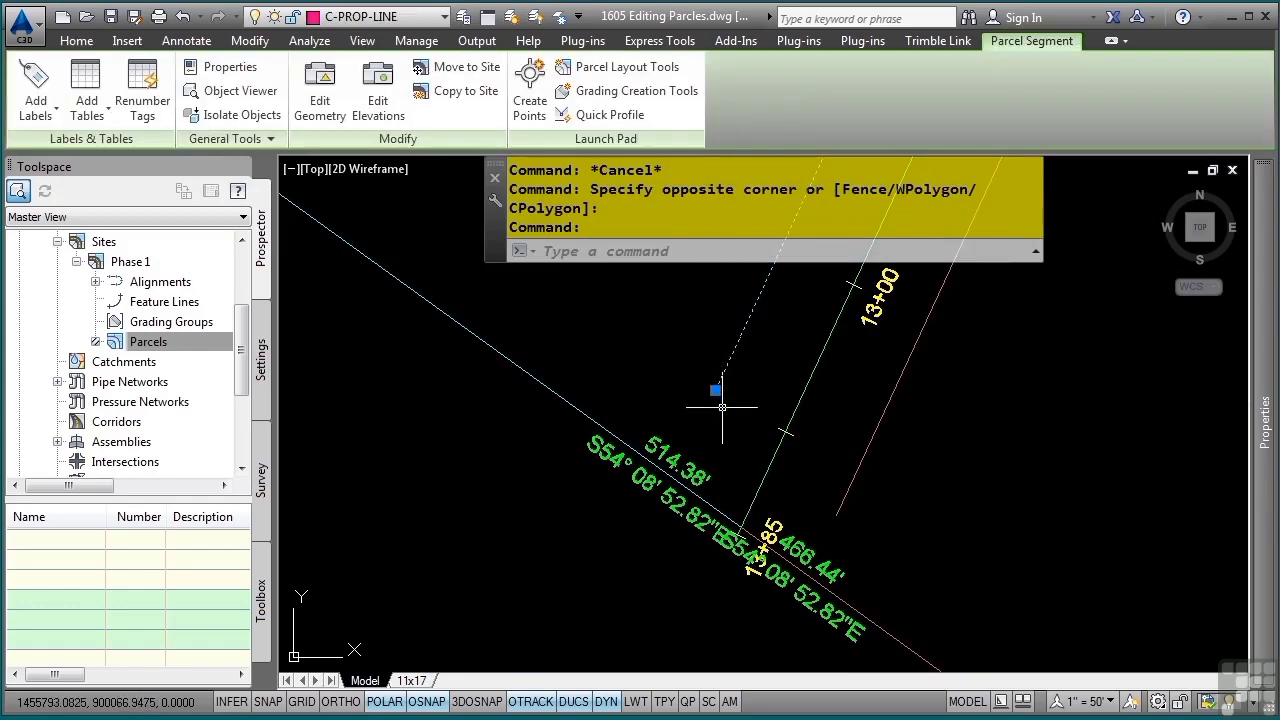
{"action": "left_click", "coordinate": [715, 390]}
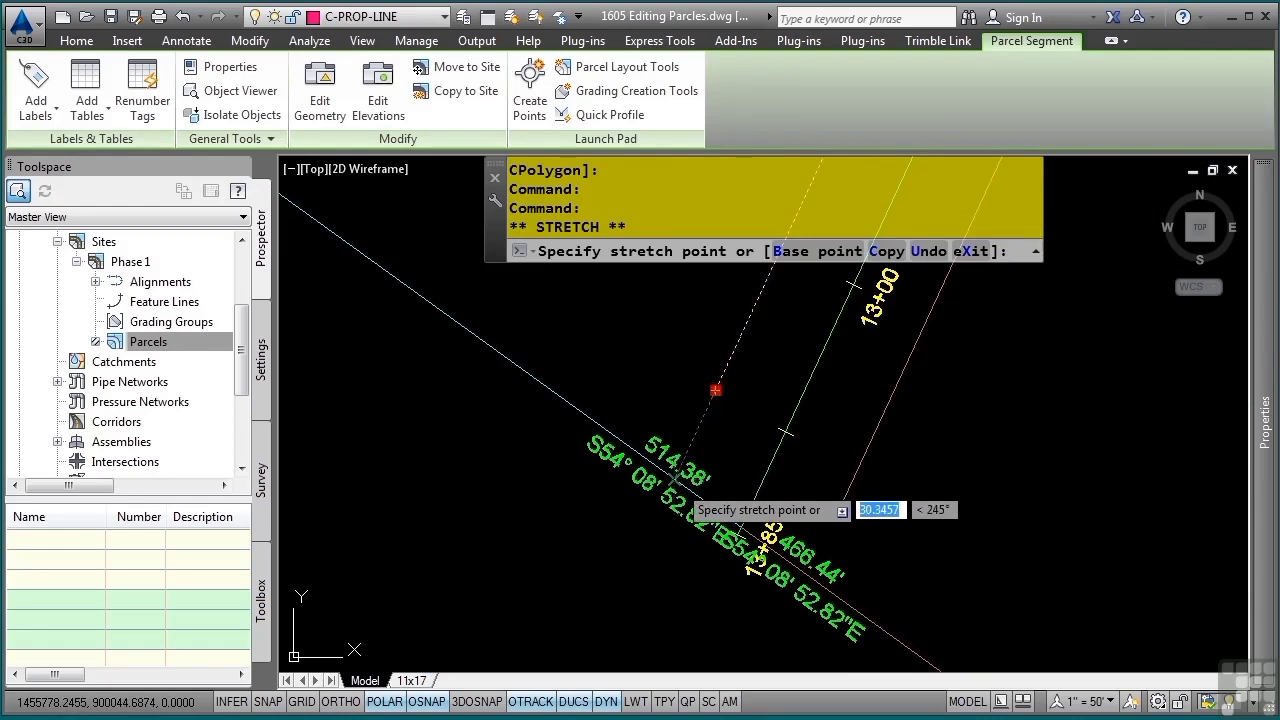
{"action": "left_click", "coordinate": [676, 479]}
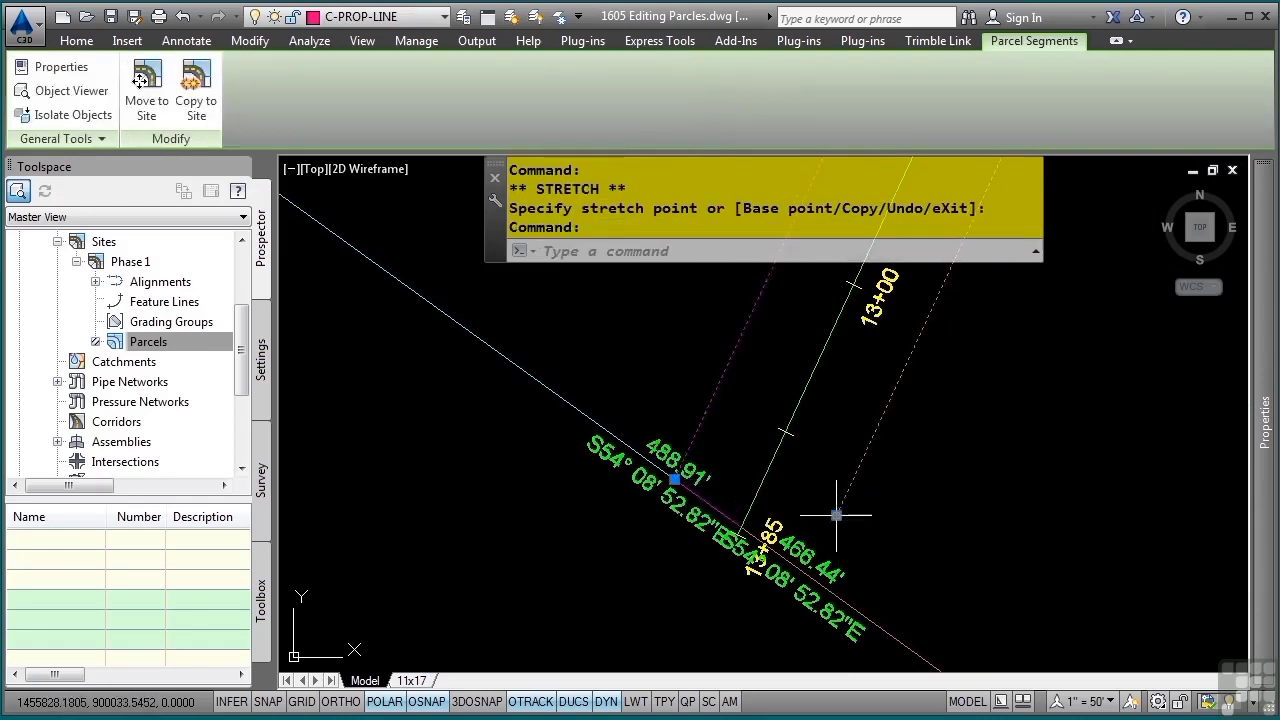
{"action": "left_click", "coordinate": [836, 515]}
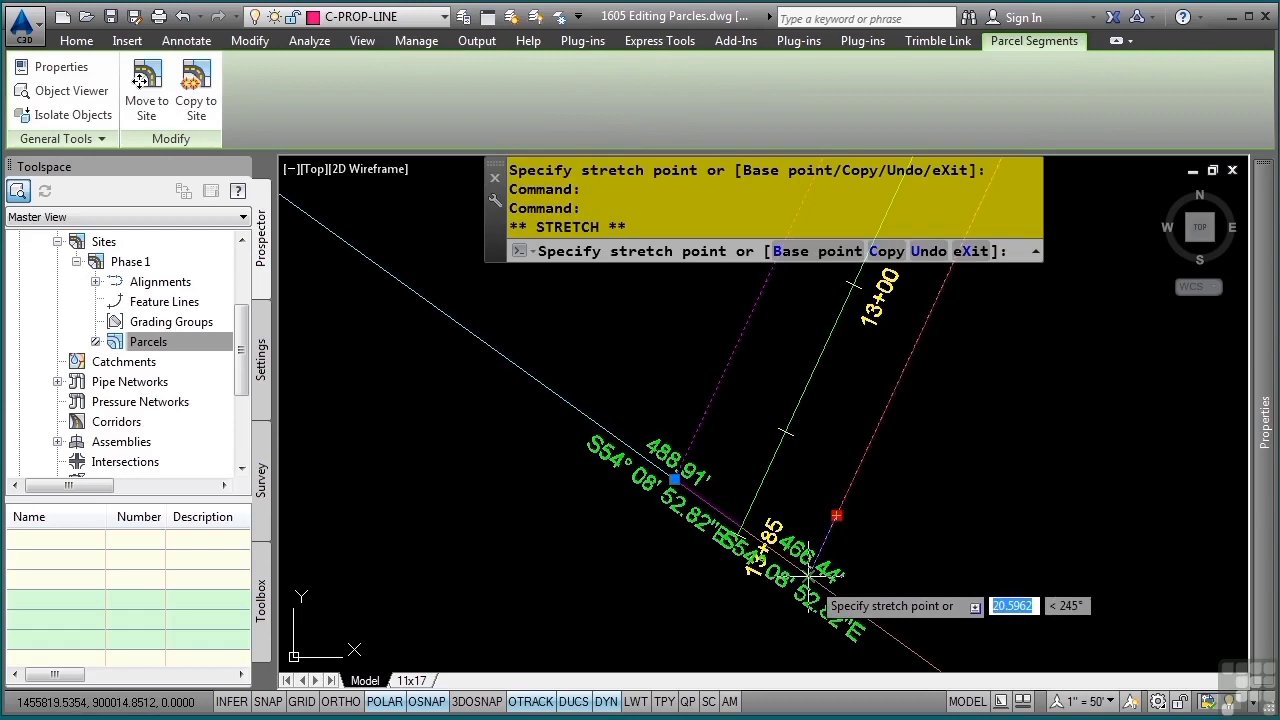
{"action": "left_click", "coordinate": [808, 575]}
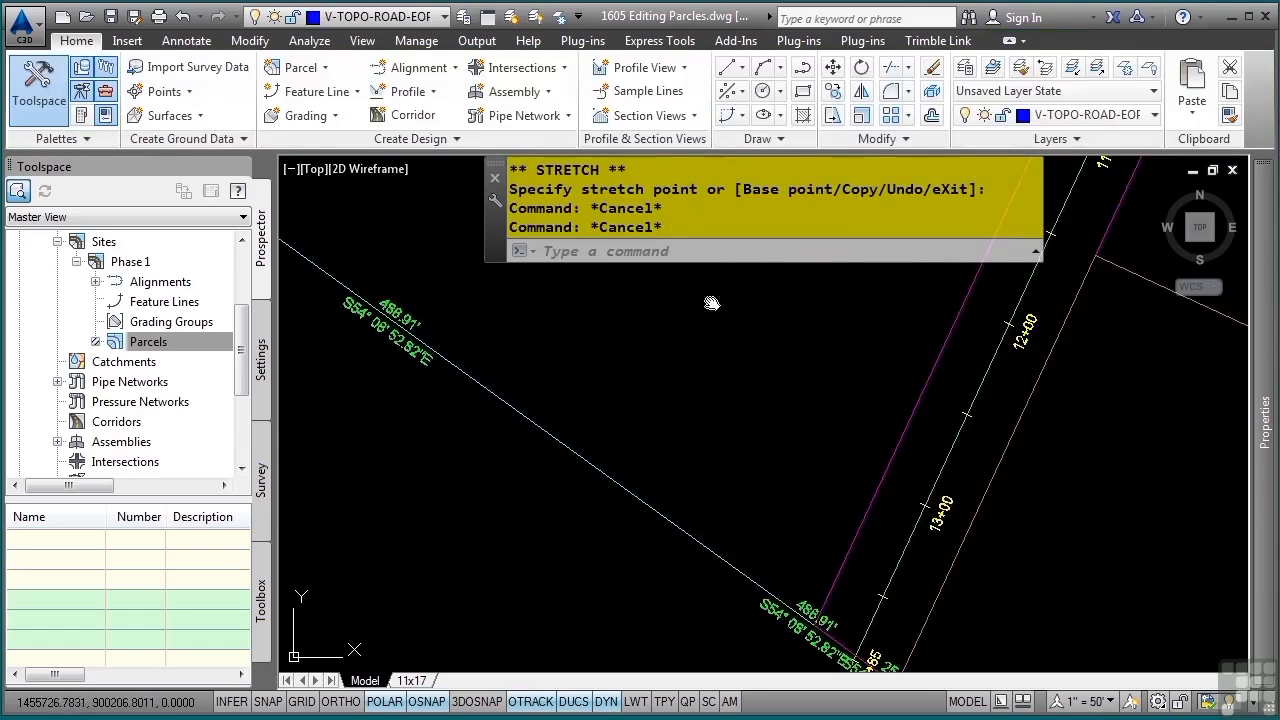
Stretch the open end of the southern road-edge segment onto the site boundary line near station 7+98 and clear the selection
{"action": "mouse_move", "coordinate": [711, 303]}
{"action": "middle_mouse_down"}
{"action": "mouse_move", "coordinate": [874, 479]}
{"action": "mouse_move", "coordinate": [874, 579]}
{"action": "mouse_move", "coordinate": [893, 585]}
{"action": "middle_mouse_up"}
{"action": "scroll", "coordinate": [893, 578], "scroll_direction": "down", "scroll_amount": 2}
{"action": "scroll", "coordinate": [729, 357], "scroll_direction": "up", "scroll_amount": 6}
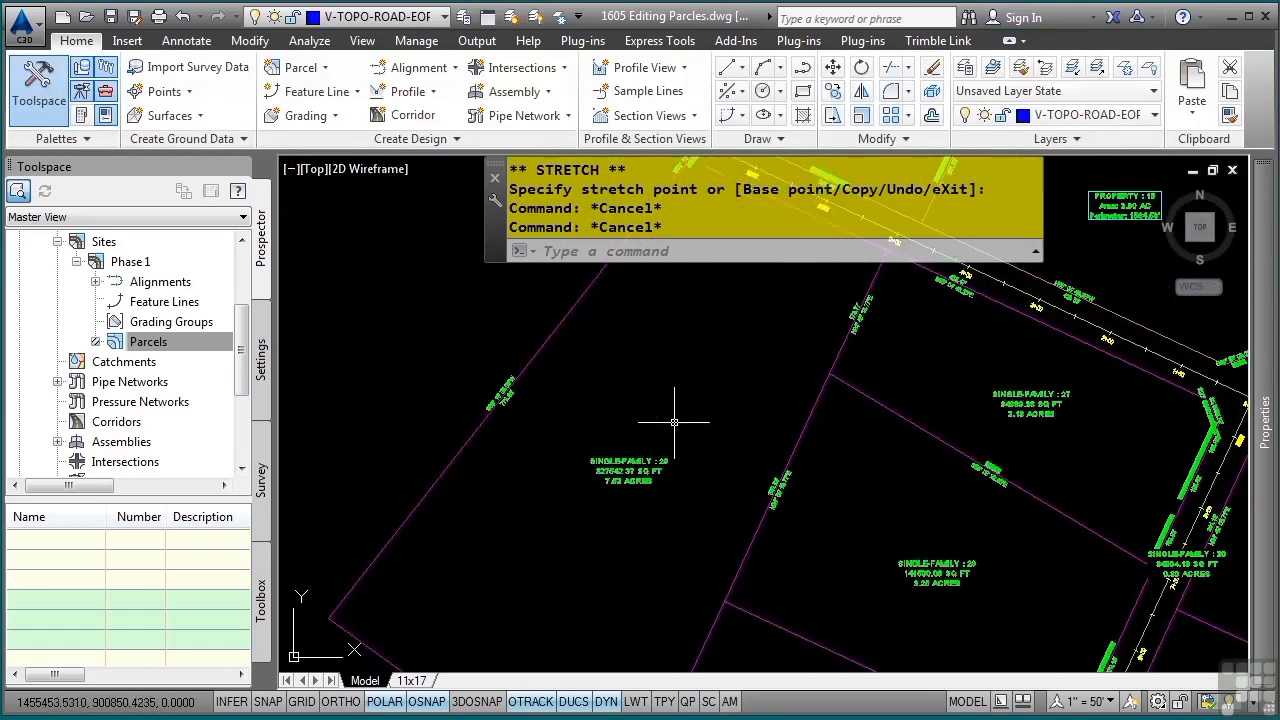
{"action": "scroll", "coordinate": [716, 366], "scroll_direction": "up", "scroll_amount": 2}
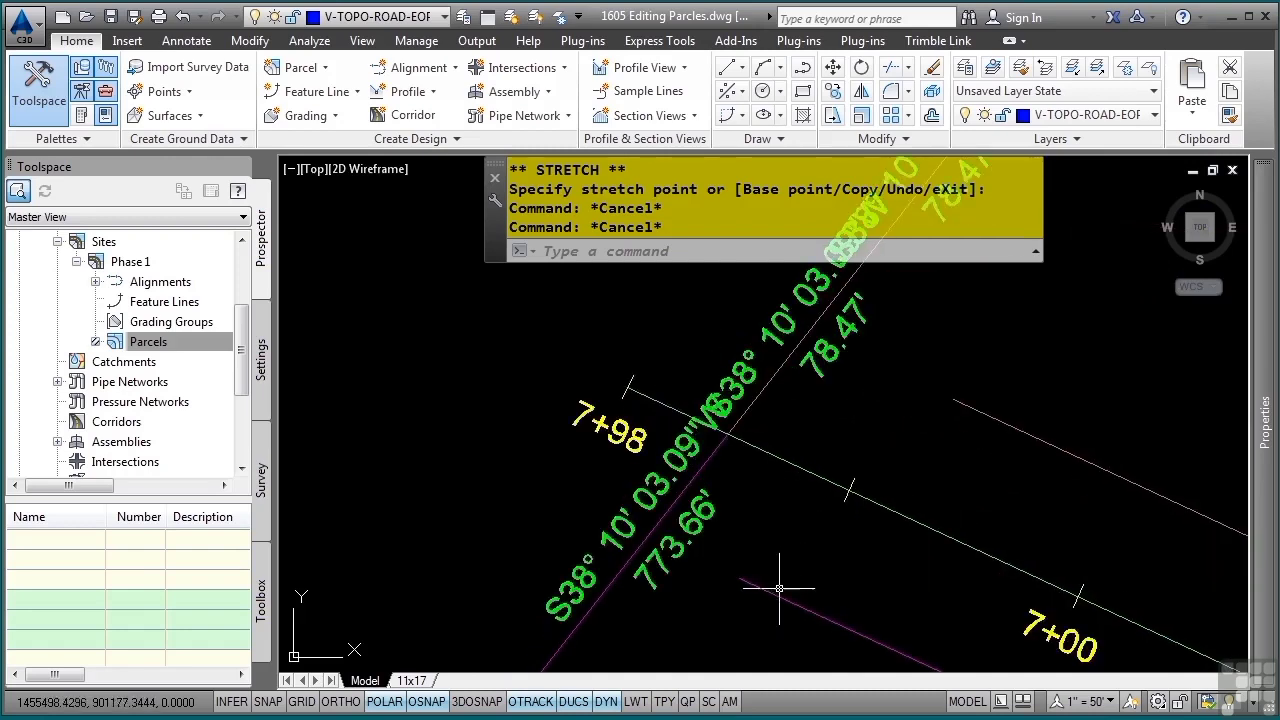
{"action": "left_click", "coordinate": [741, 583]}
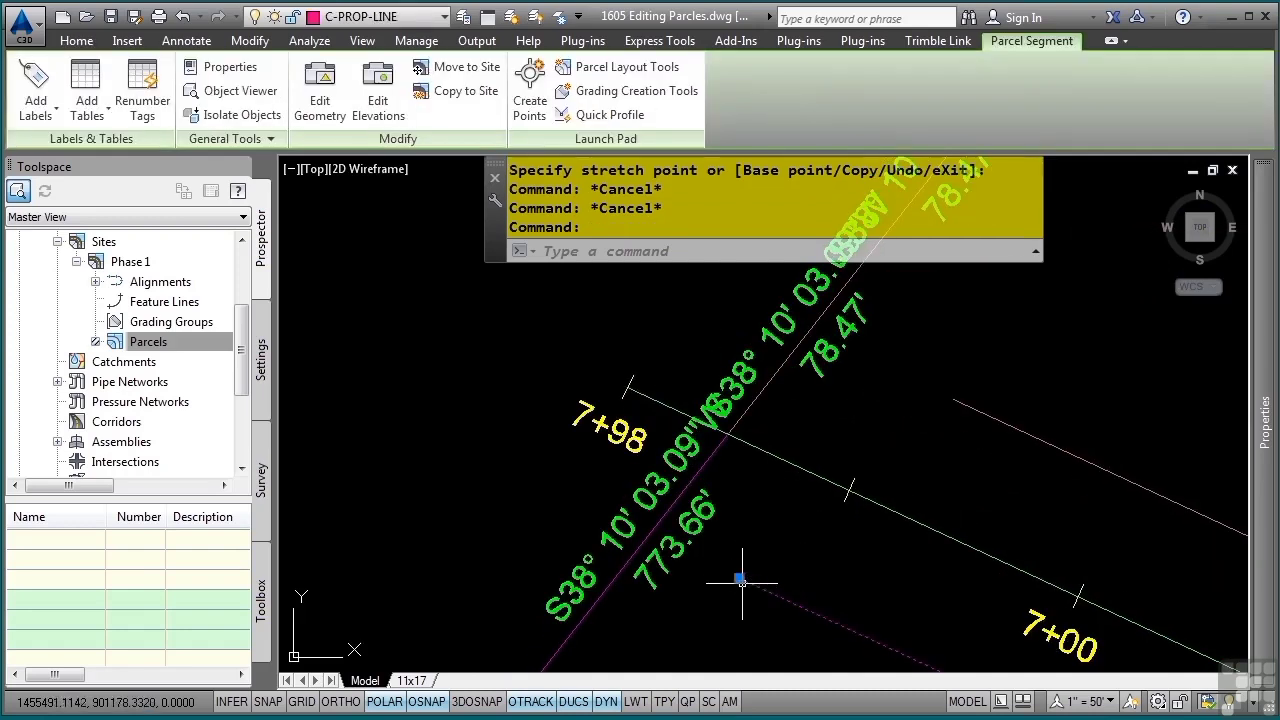
{"action": "left_click", "coordinate": [741, 583]}
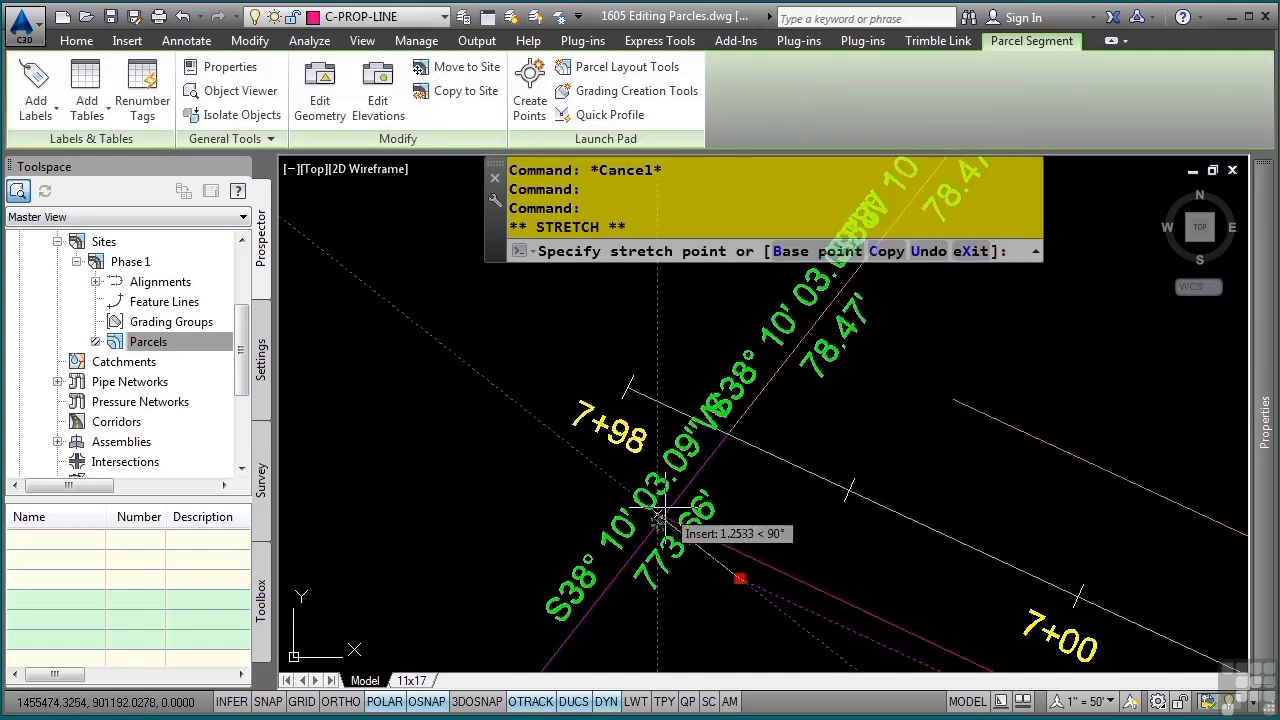
{"action": "scroll", "coordinate": [669, 530], "scroll_direction": "up", "scroll_amount": 2}
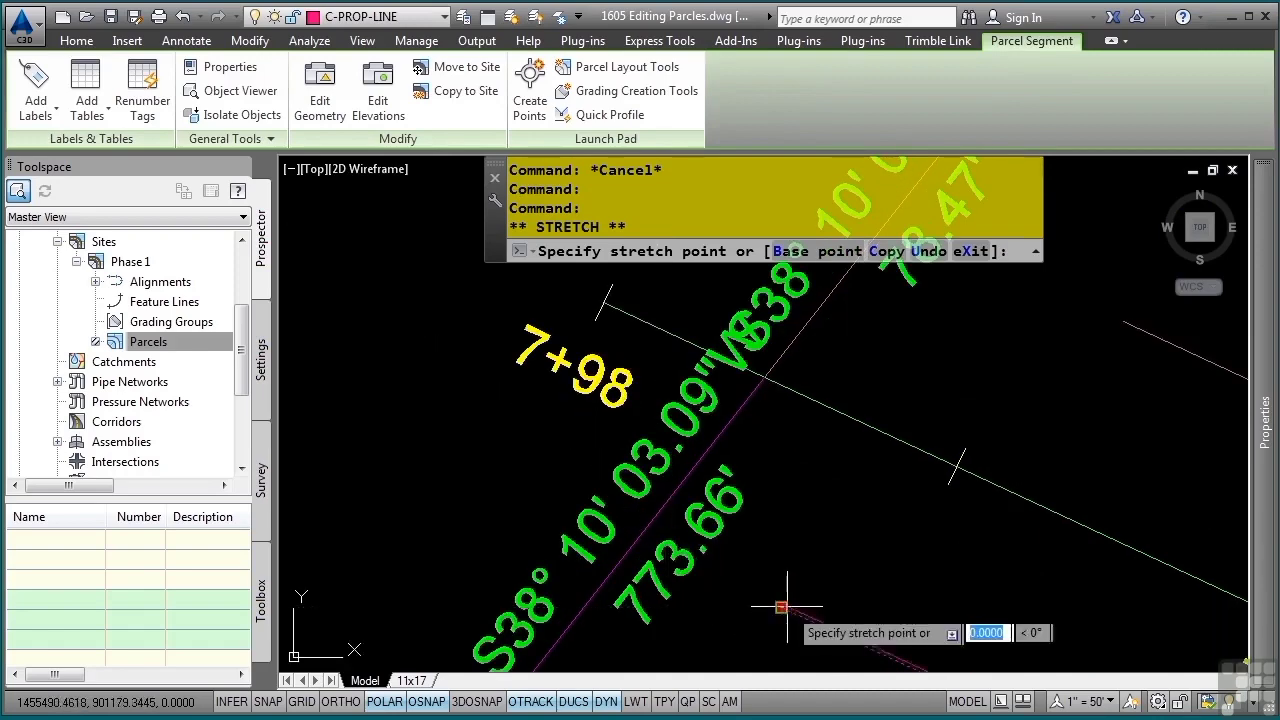
{"action": "left_click", "coordinate": [637, 538]}
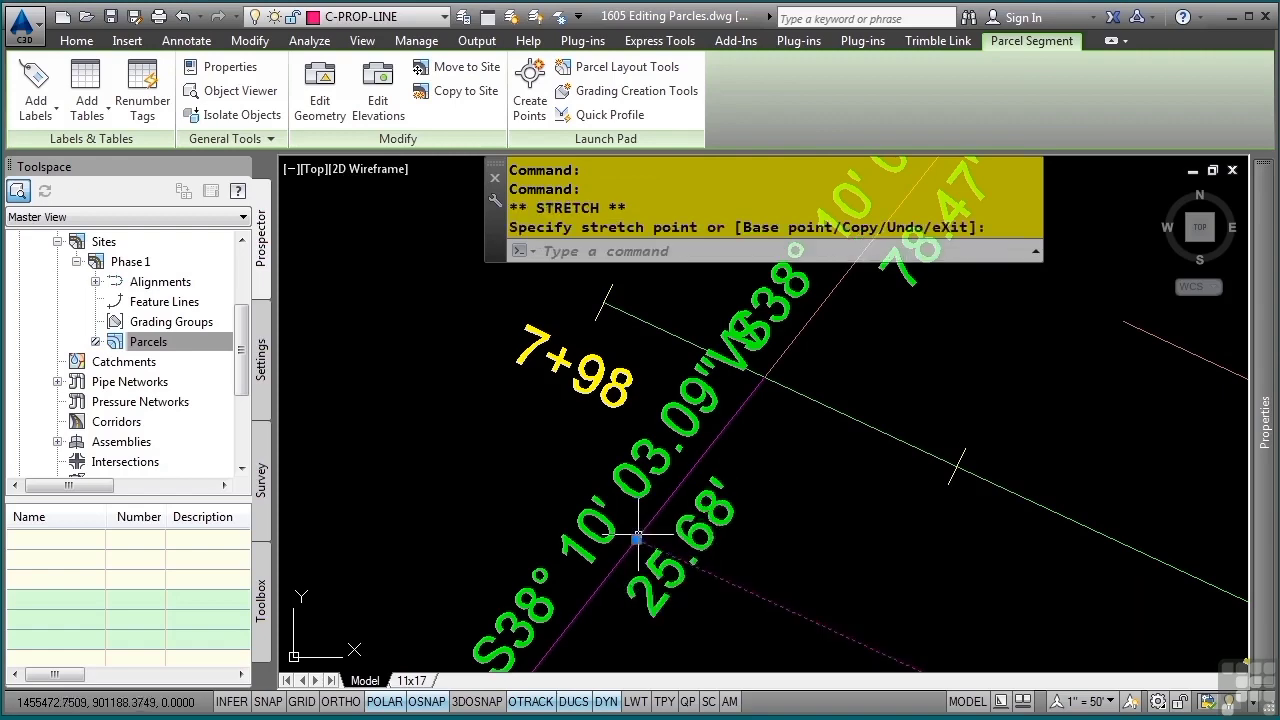
{"action": "scroll", "coordinate": [868, 572], "scroll_direction": "down", "scroll_amount": 2}
{"action": "middle_click_drag", "start_coordinate": [926, 542], "coordinate": [652, 609]}
{"action": "key", "text": "Escape"}
Stretch the open end of the northern road-edge segment onto the boundary line near station 7+98 and save the drawing
{"action": "left_click", "coordinate": [824, 491]}
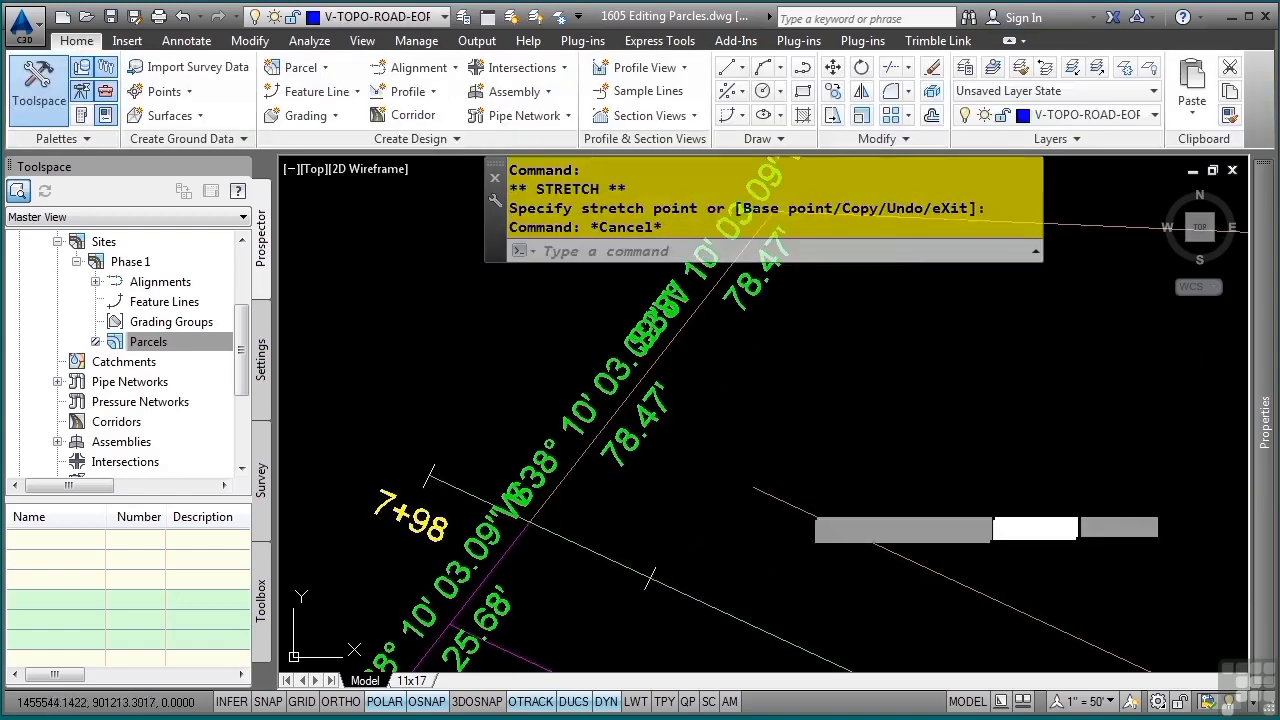
{"action": "left_click", "coordinate": [750, 497]}
{"action": "left_click", "coordinate": [753, 487]}
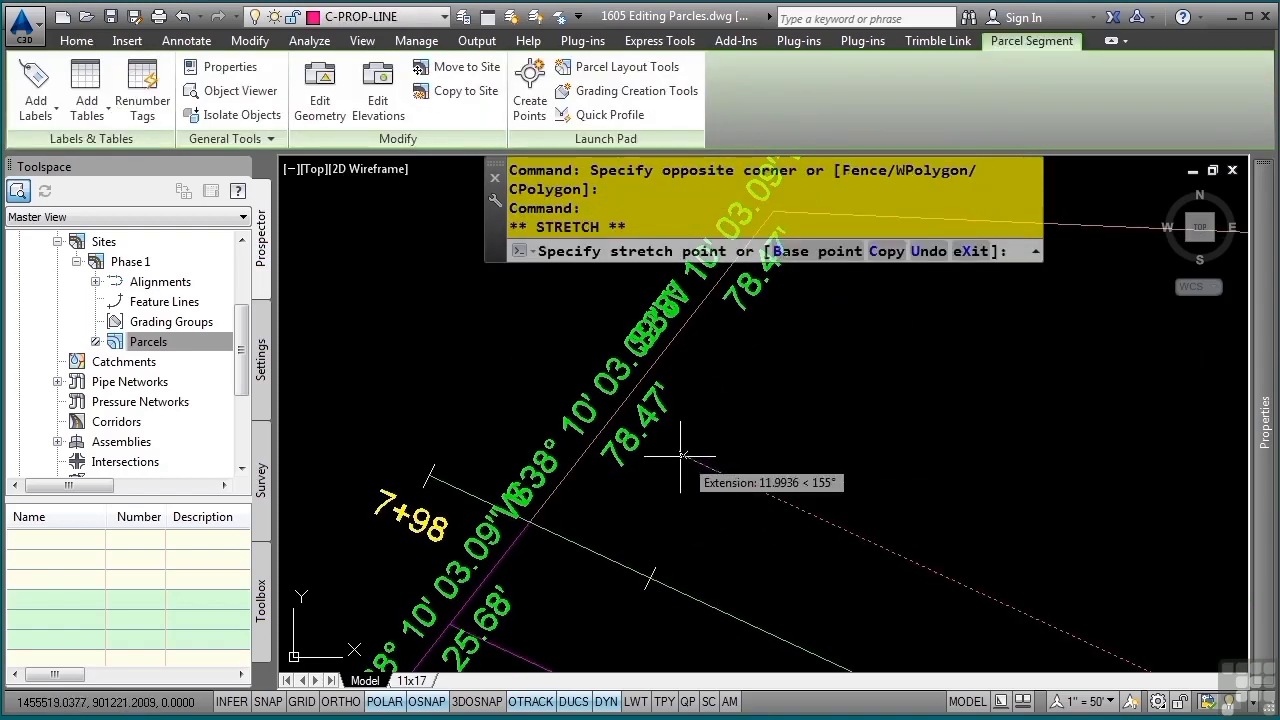
{"action": "left_click", "coordinate": [609, 422]}
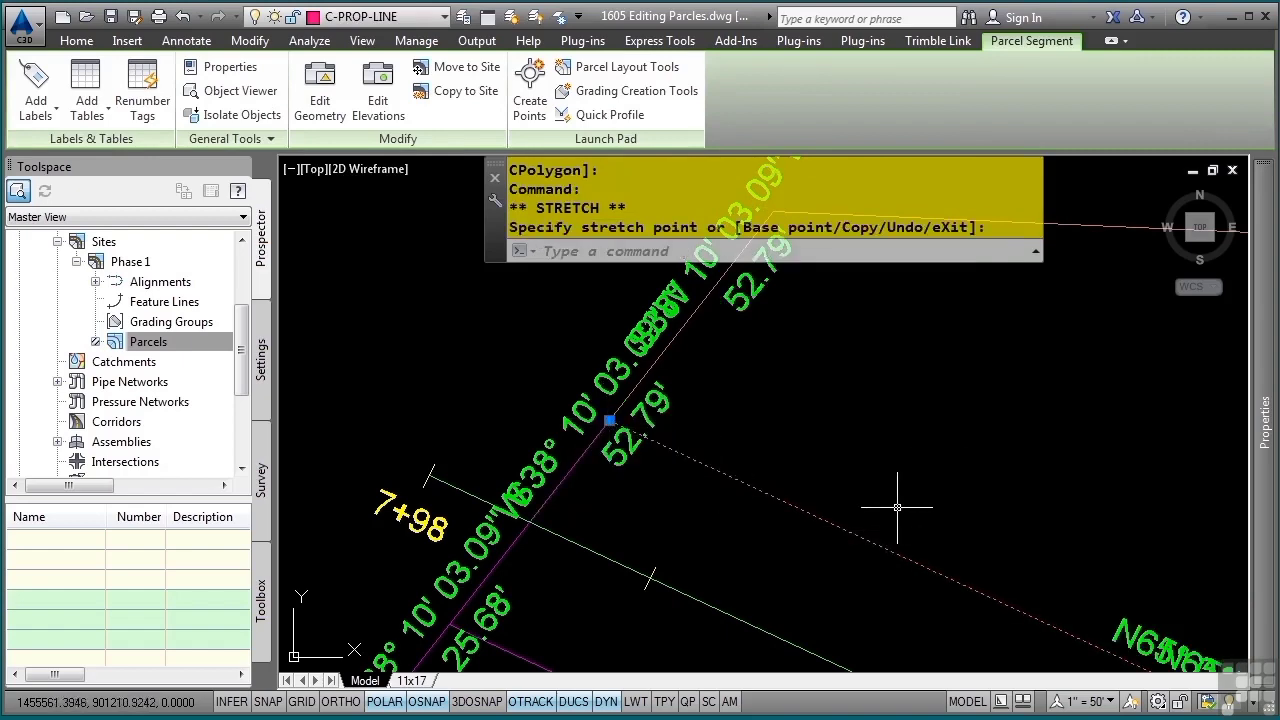
{"action": "key", "text": "Escape"}
{"action": "key", "text": "ctrl+s"}
Slide the lot line between Single-Family : 21 and Single-Family : 22 along the road to near station 2+00
{"action": "scroll", "coordinate": [820, 490], "scroll_direction": "down", "scroll_amount": 2}
{"action": "middle_click_drag", "start_coordinate": [831, 506], "coordinate": [581, 378]}
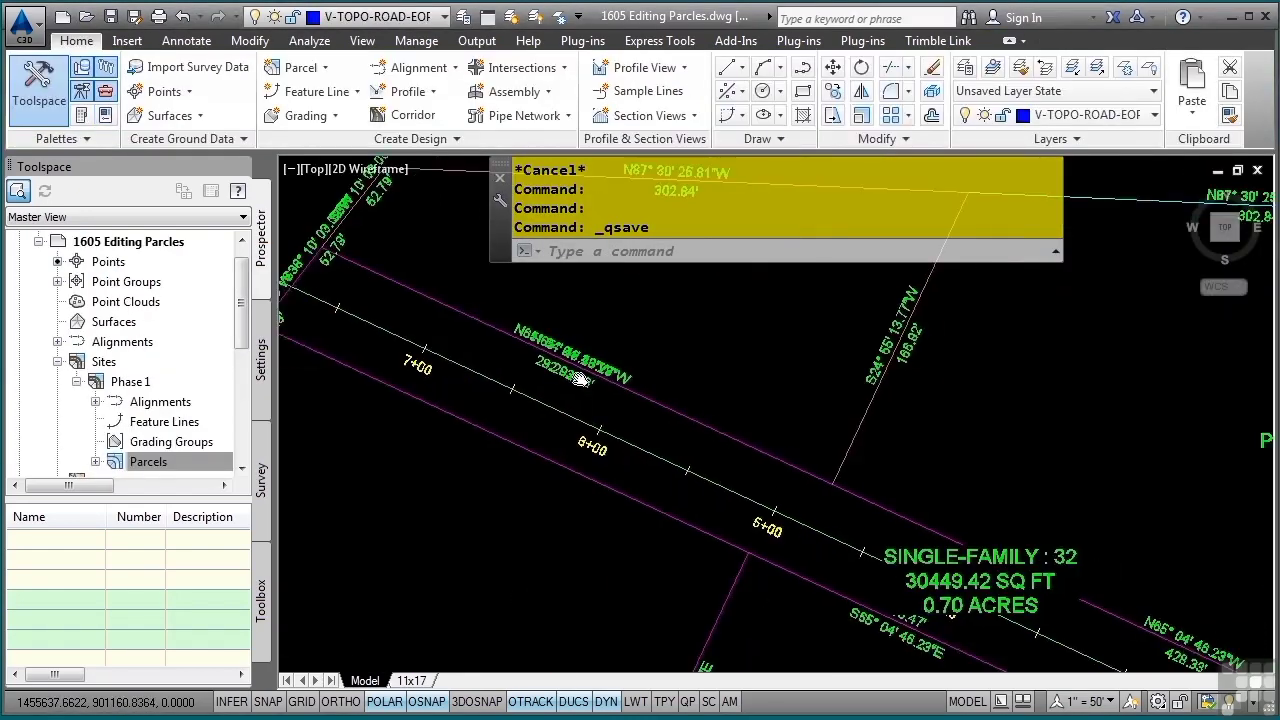
{"action": "middle_click_drag", "start_coordinate": [943, 569], "coordinate": [567, 361]}
{"action": "scroll", "coordinate": [796, 465], "scroll_direction": "down", "scroll_amount": 2}
{"action": "middle_click_drag", "start_coordinate": [936, 522], "coordinate": [649, 442]}
{"action": "middle_click_drag", "start_coordinate": [873, 433], "coordinate": [697, 502]}
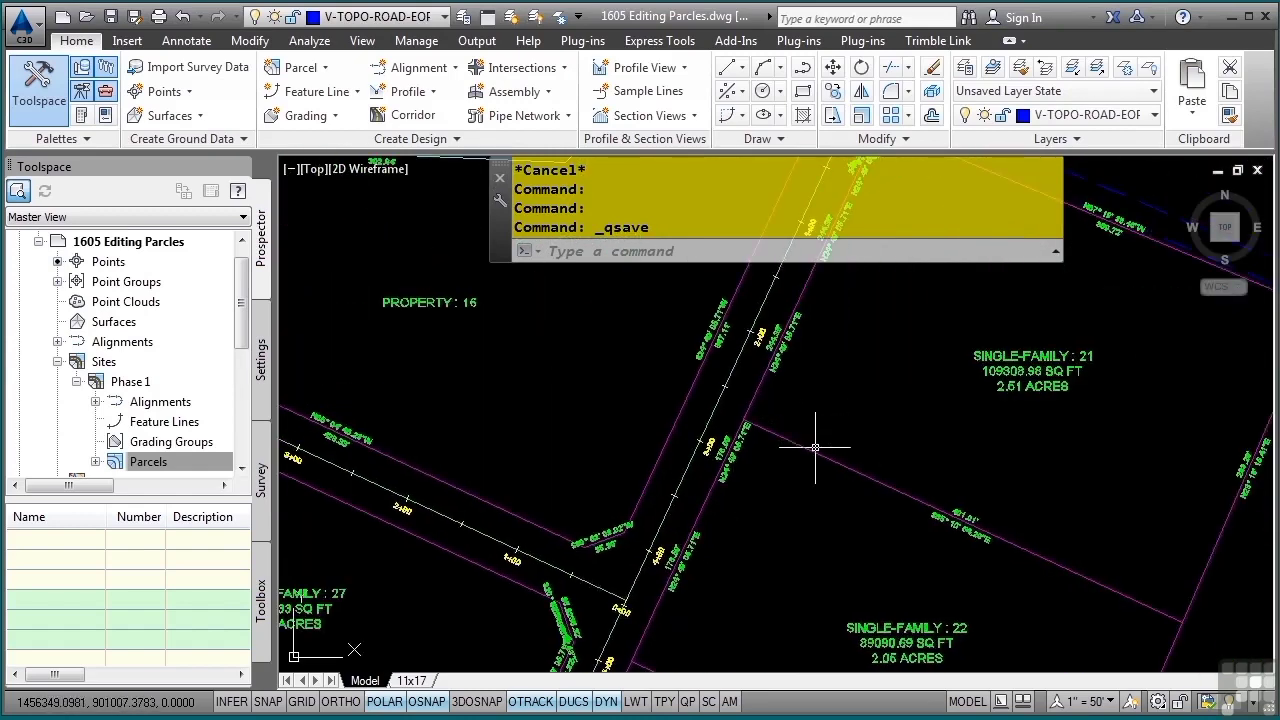
{"action": "middle_click_drag", "start_coordinate": [815, 447], "coordinate": [607, 329]}
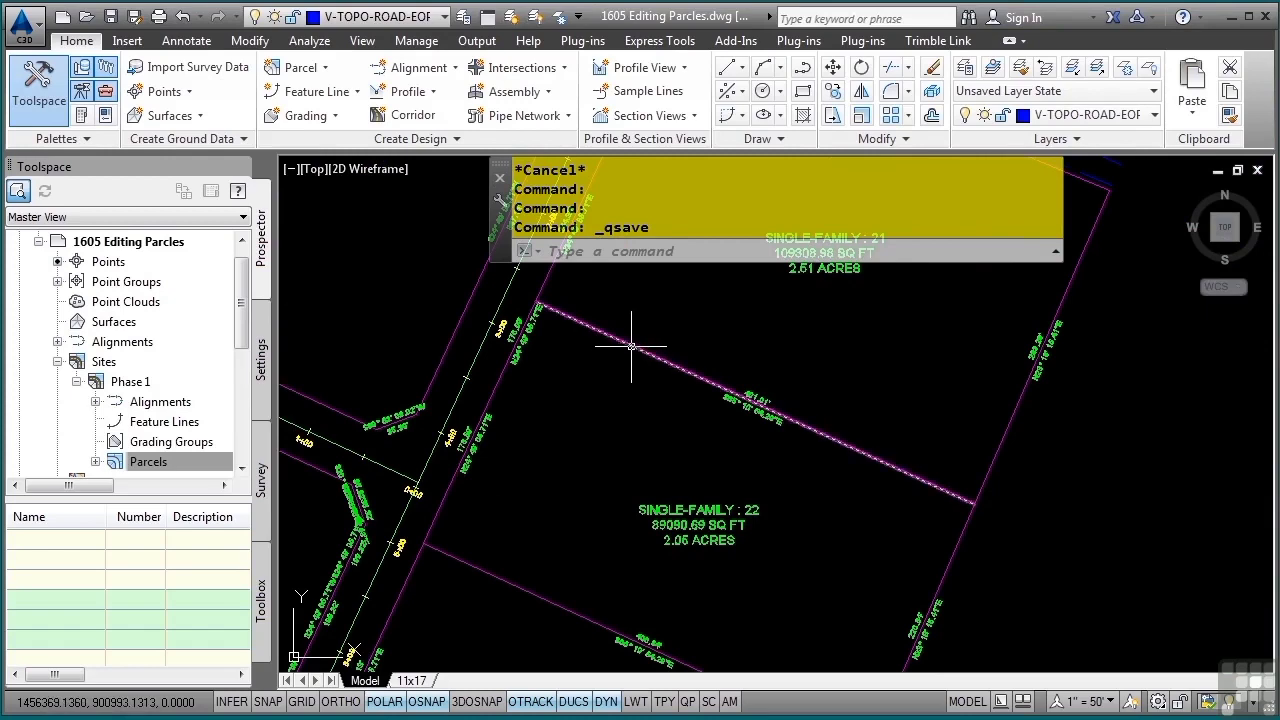
{"action": "left_click", "coordinate": [631, 346]}
{"action": "left_click", "coordinate": [539, 305]}
{"action": "middle_click_drag", "start_coordinate": [654, 322], "coordinate": [651, 434]}
{"action": "left_click", "coordinate": [613, 384]}
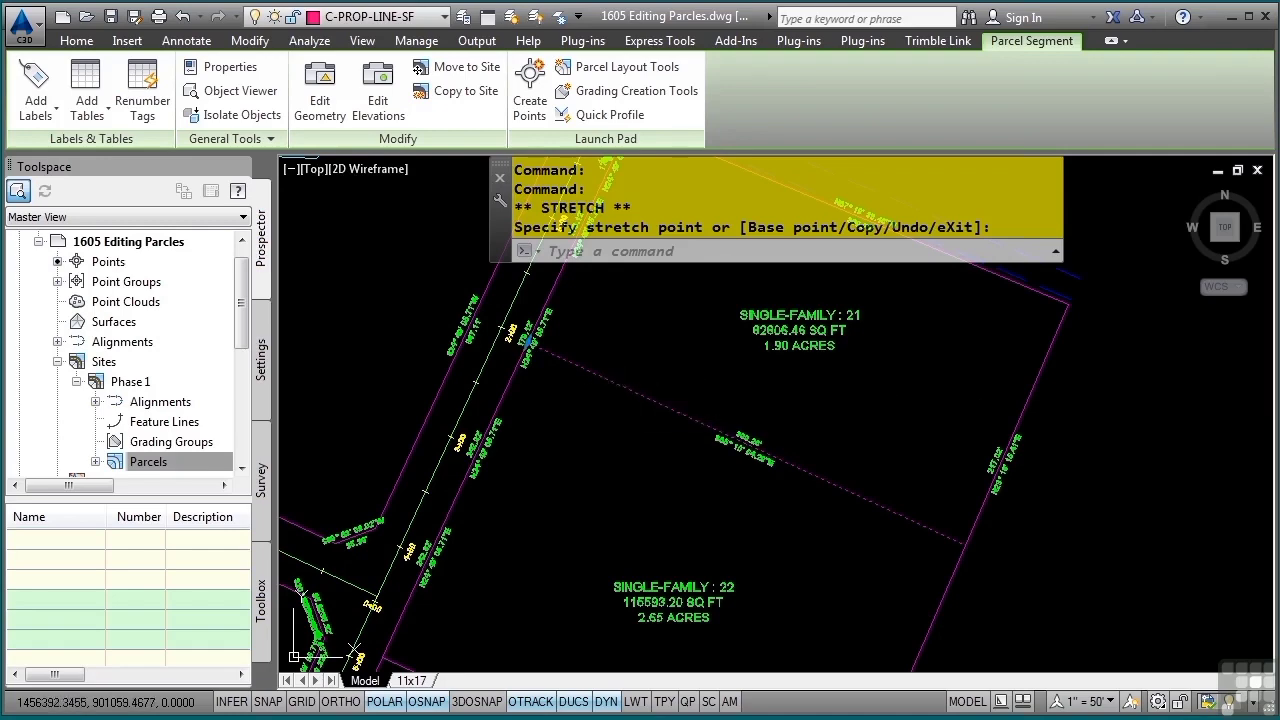
Delete the lot line between Single-Family : 21 and Single-Family : 22 to merge the two parcels
{"action": "key", "text": "Delete"}
{"action": "middle_click_drag", "start_coordinate": [643, 510], "coordinate": [692, 374]}
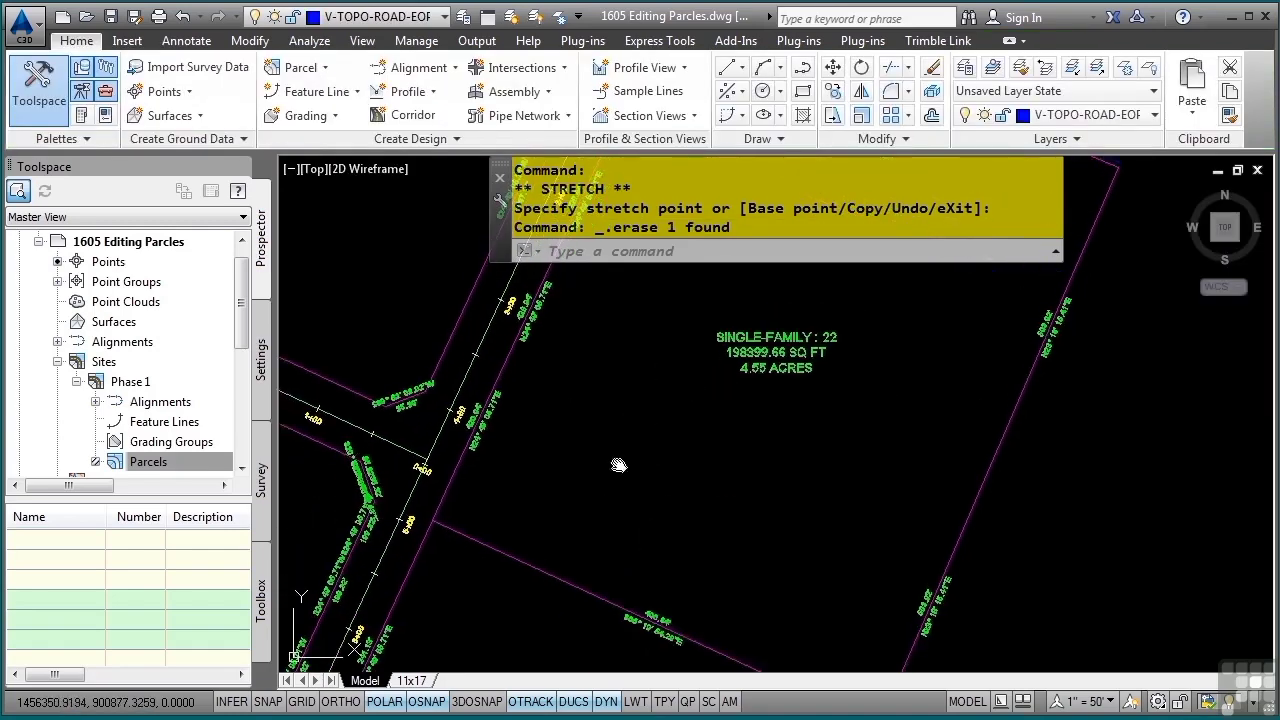
{"action": "middle_click_drag", "start_coordinate": [617, 463], "coordinate": [661, 419]}
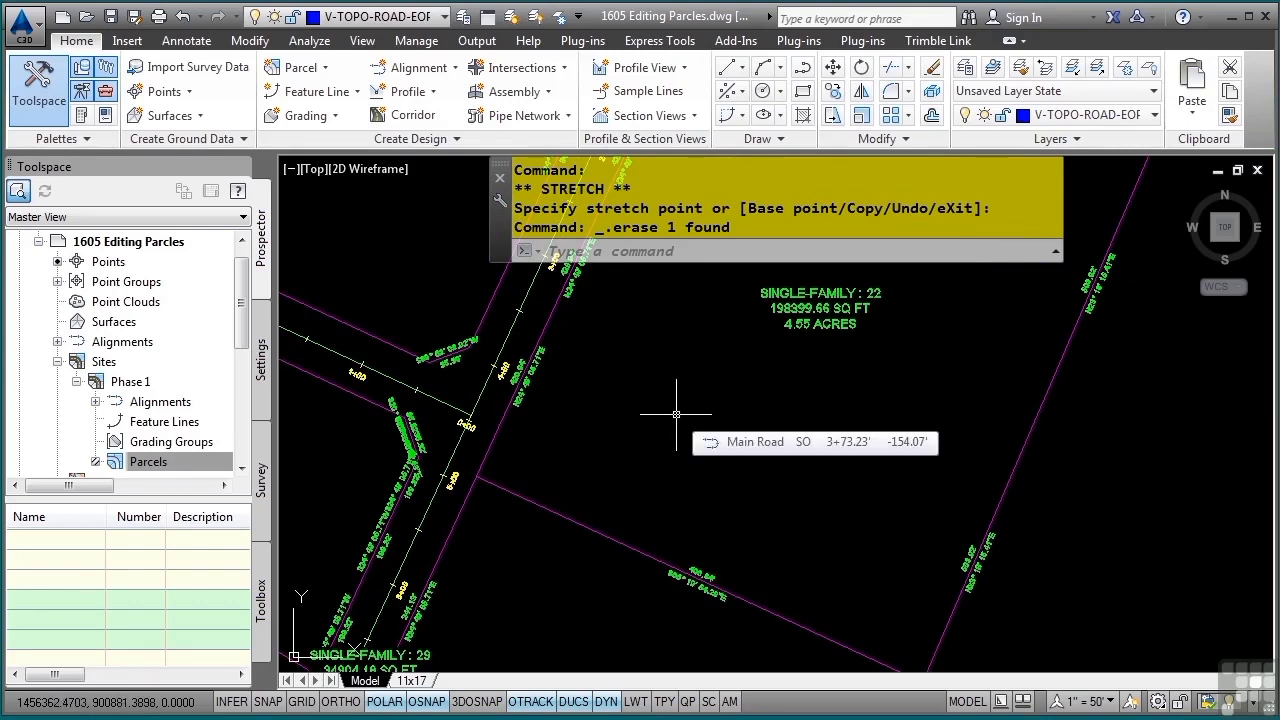
Refresh the Parcels collection of the Phase 1 site and expand it to list the individual parcels
{"action": "scroll", "coordinate": [499, 455], "scroll_direction": "down", "scroll_amount": 3}
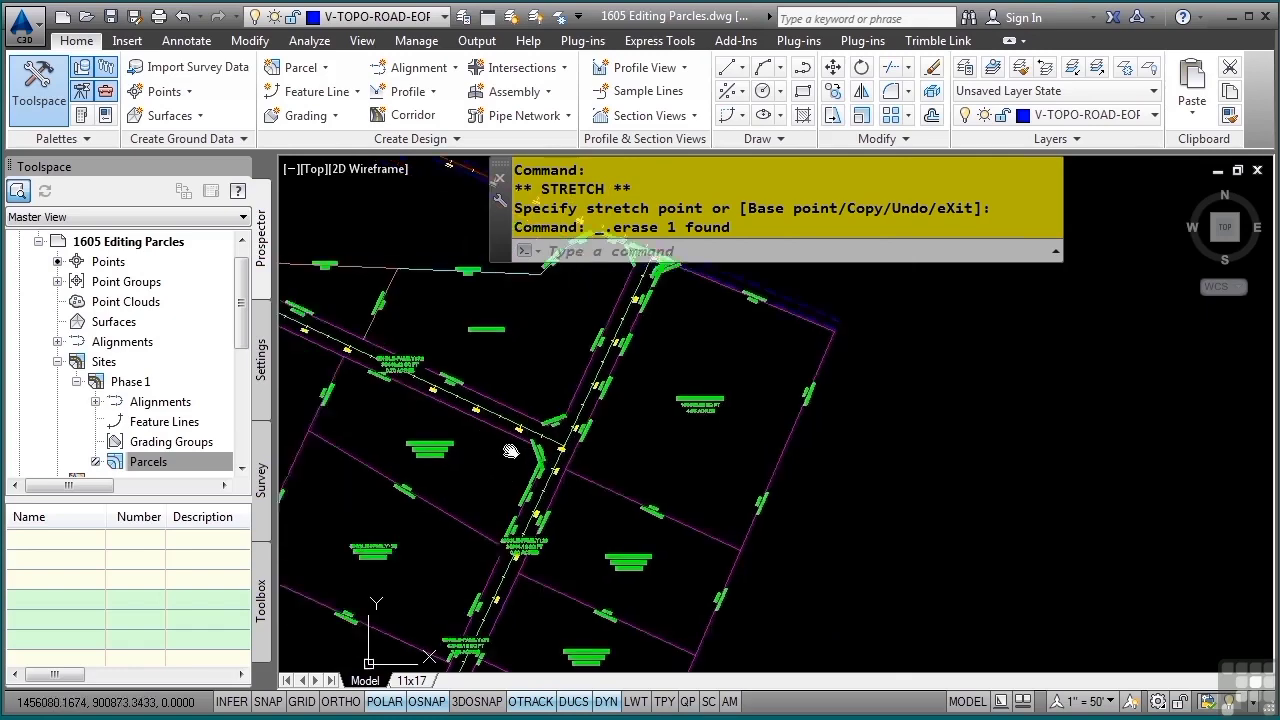
{"action": "middle_click_drag", "start_coordinate": [592, 473], "coordinate": [646, 459]}
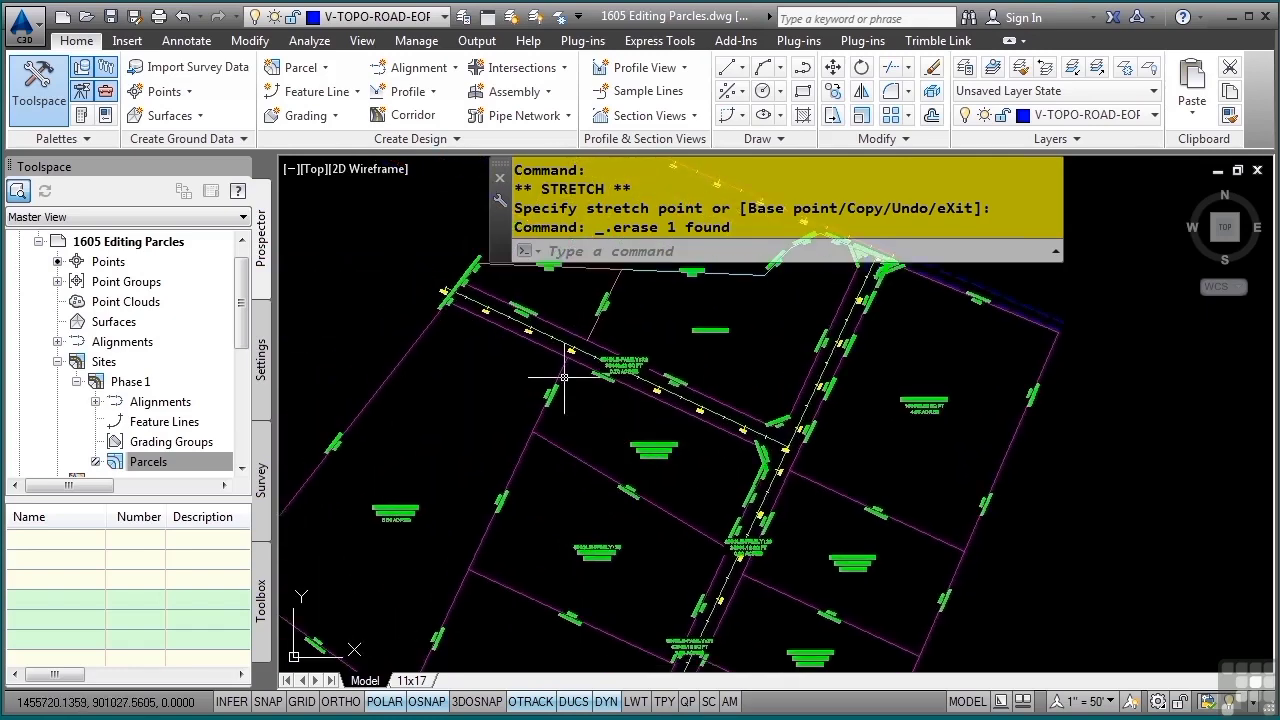
{"action": "middle_click_drag", "start_coordinate": [565, 379], "coordinate": [565, 447]}
{"action": "scroll", "coordinate": [536, 366], "scroll_direction": "up", "scroll_amount": 4}
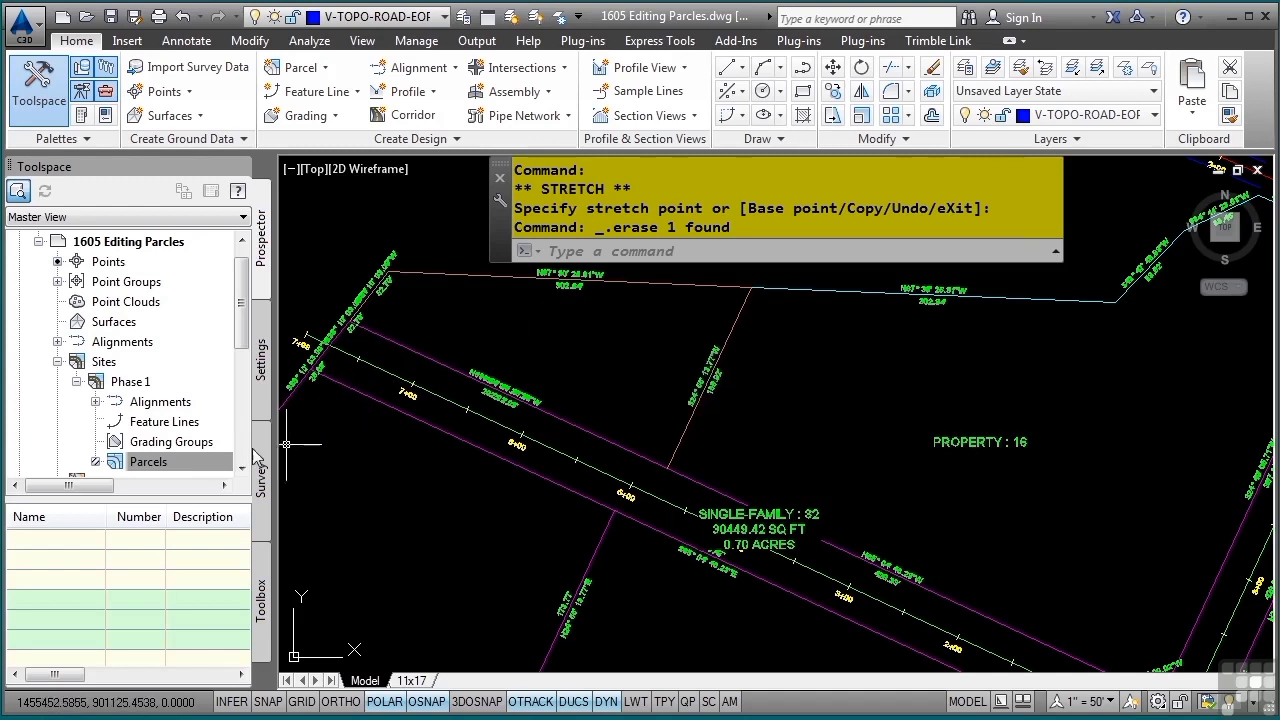
{"action": "left_click", "coordinate": [196, 465]}
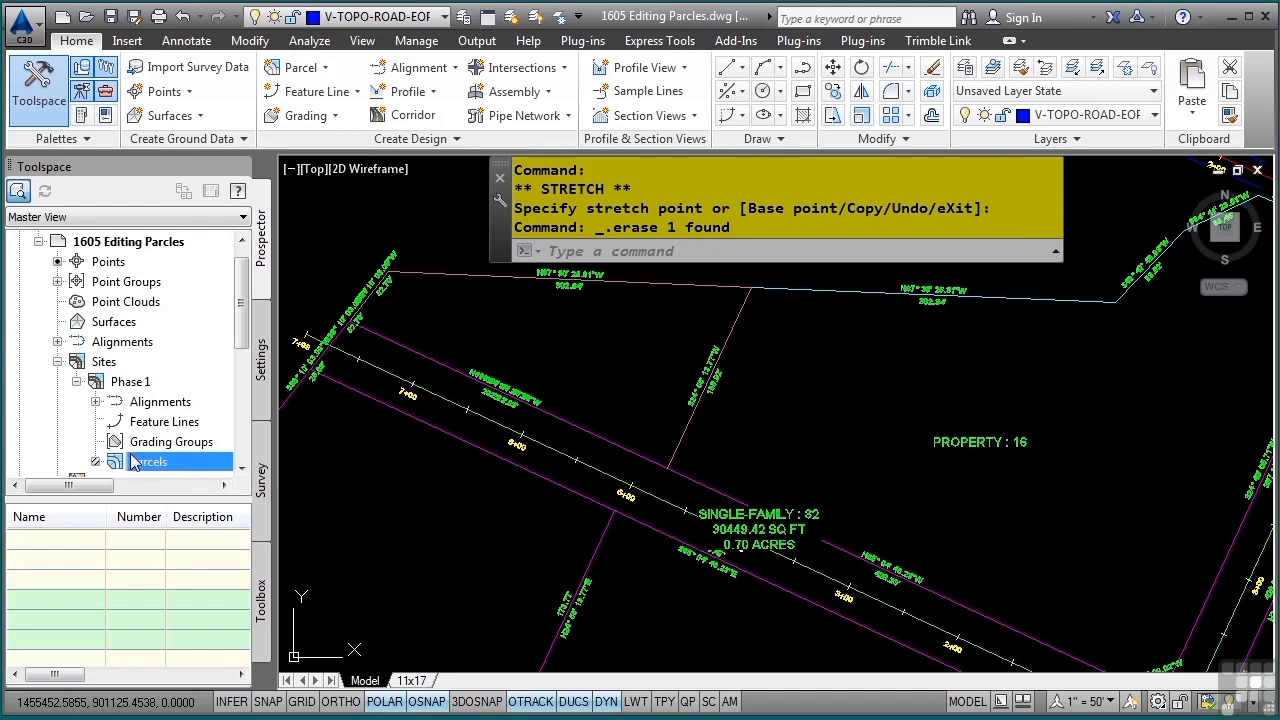
{"action": "mouse_move", "coordinate": [166, 464]}
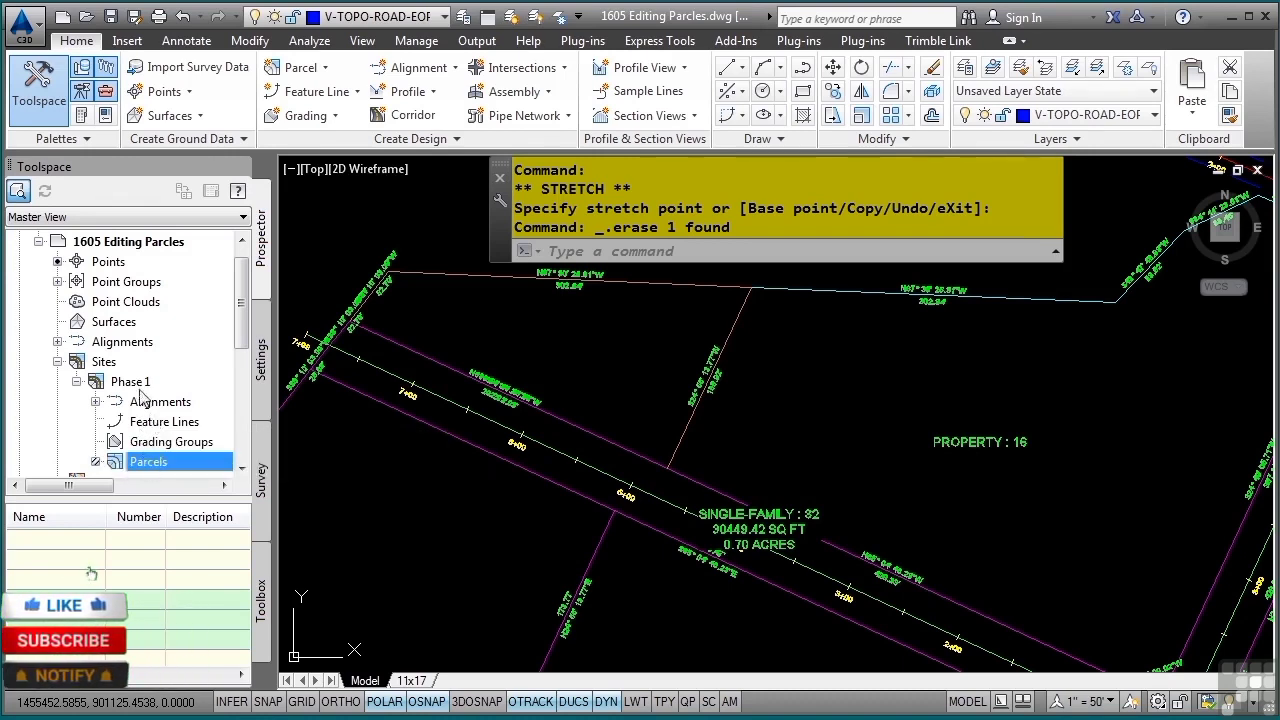
{"action": "right_click", "coordinate": [174, 461]}
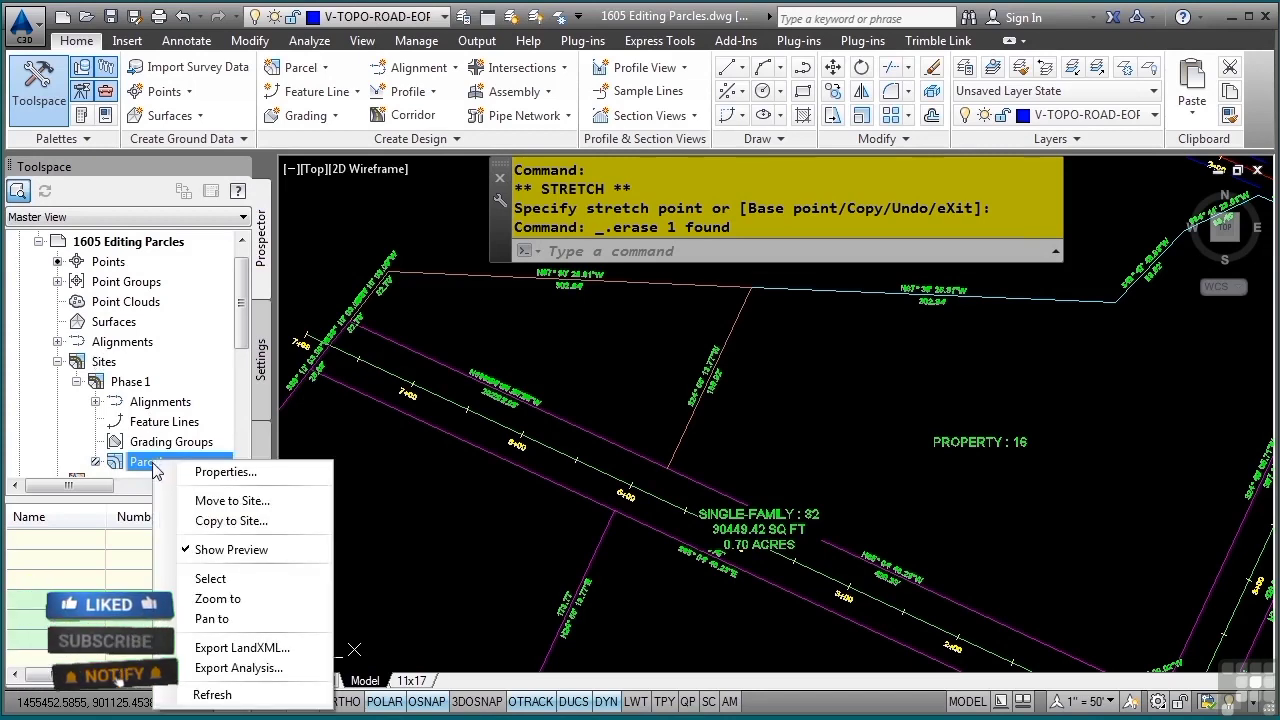
{"action": "left_click", "coordinate": [229, 699]}
{"action": "left_click", "coordinate": [96, 462]}
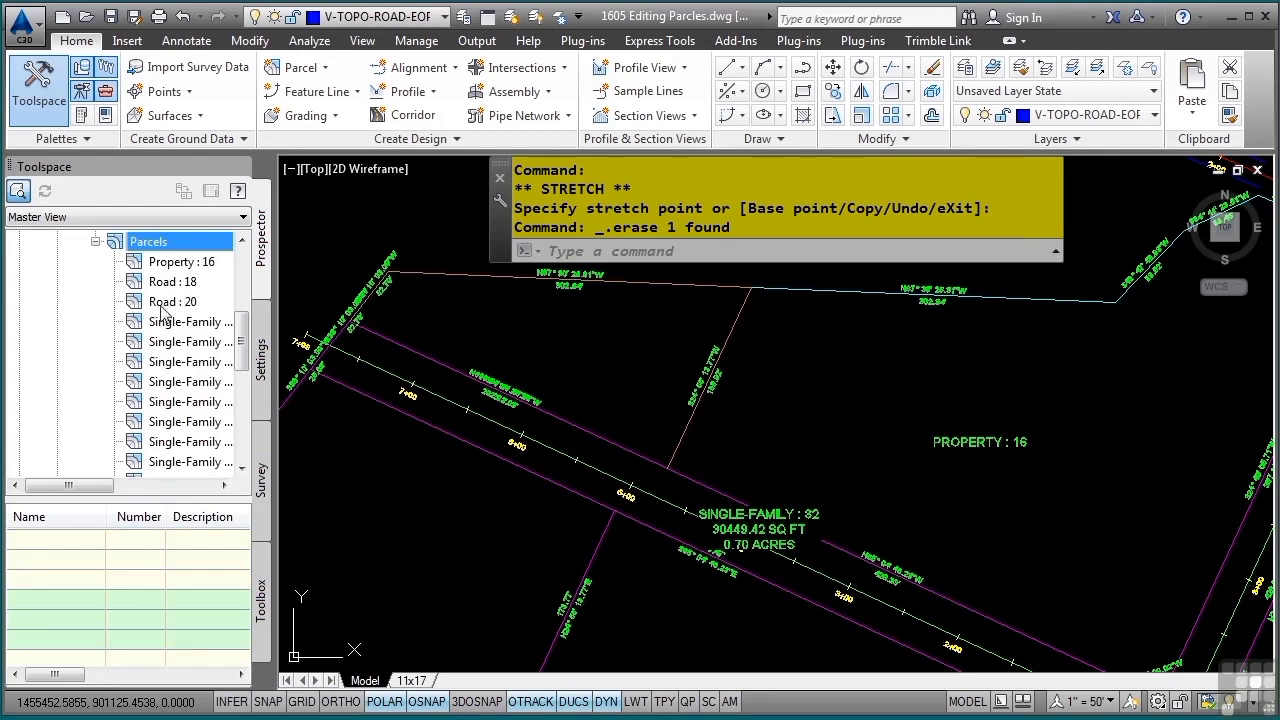
Preview the shapes of Property : 16 and Road : 18, and select Road : 18 in the drawing
{"action": "mouse_move", "coordinate": [193, 302]}
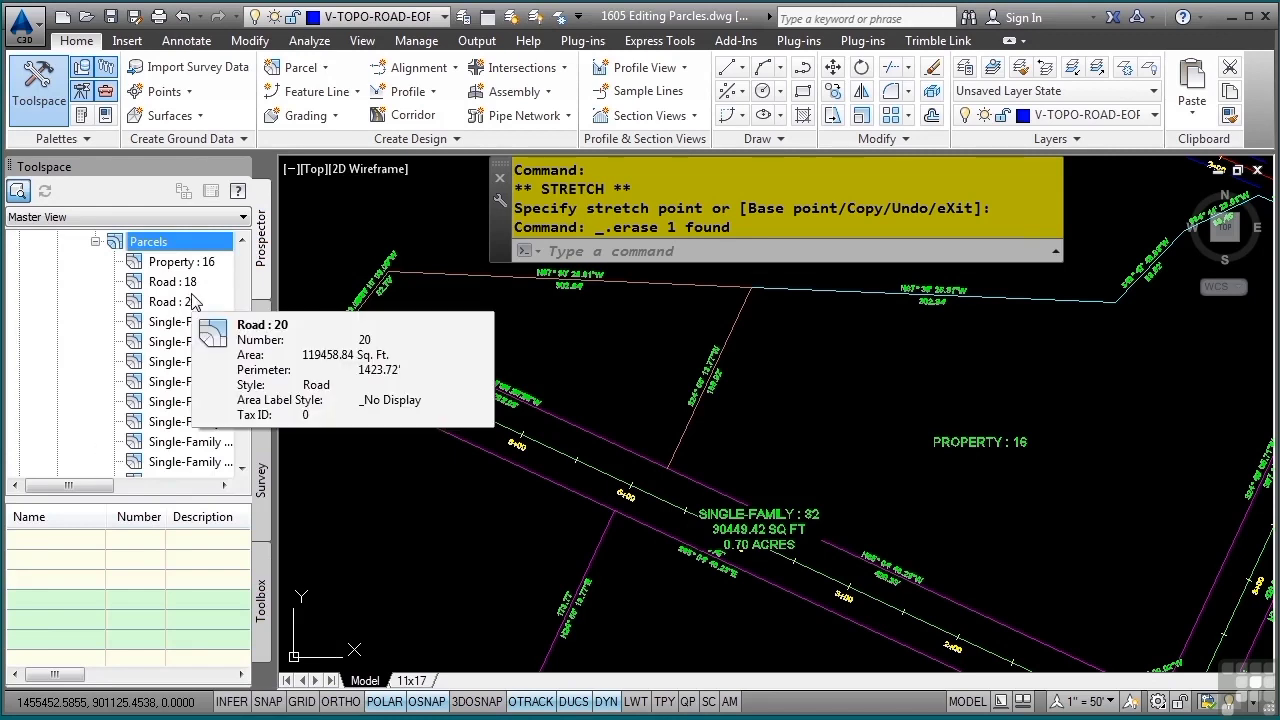
{"action": "left_click", "coordinate": [183, 262]}
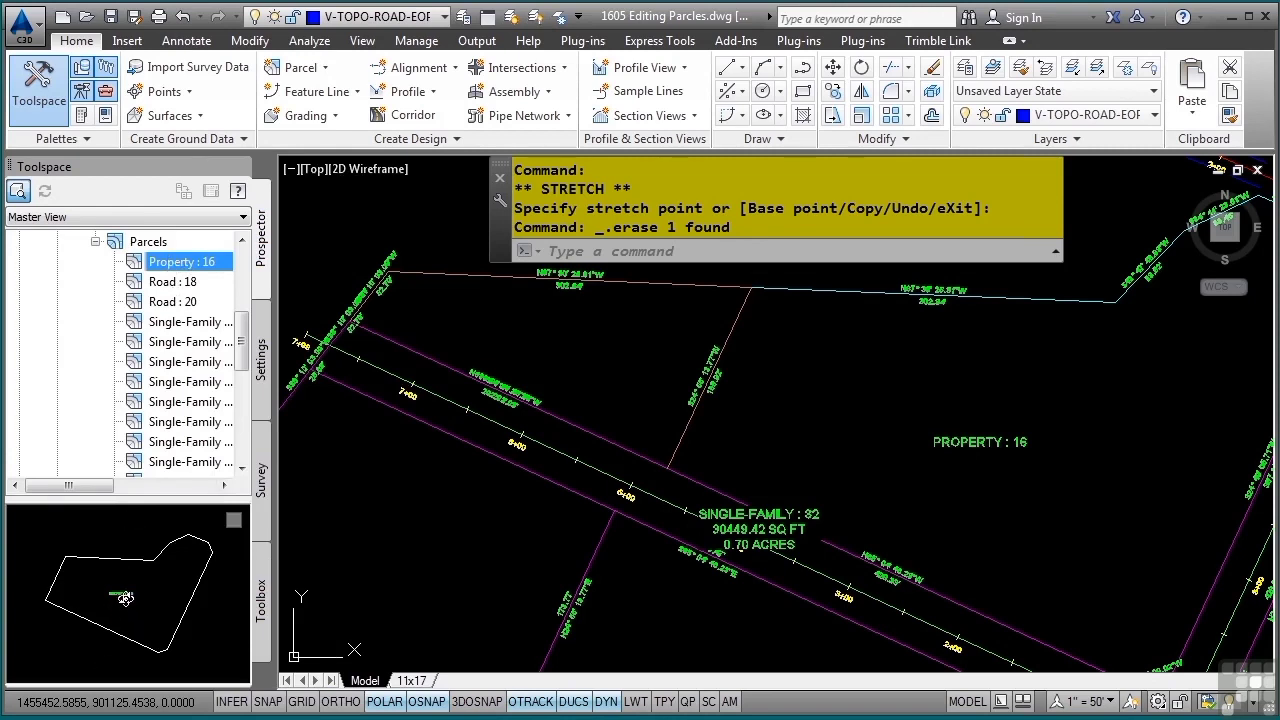
{"action": "left_click", "coordinate": [182, 284]}
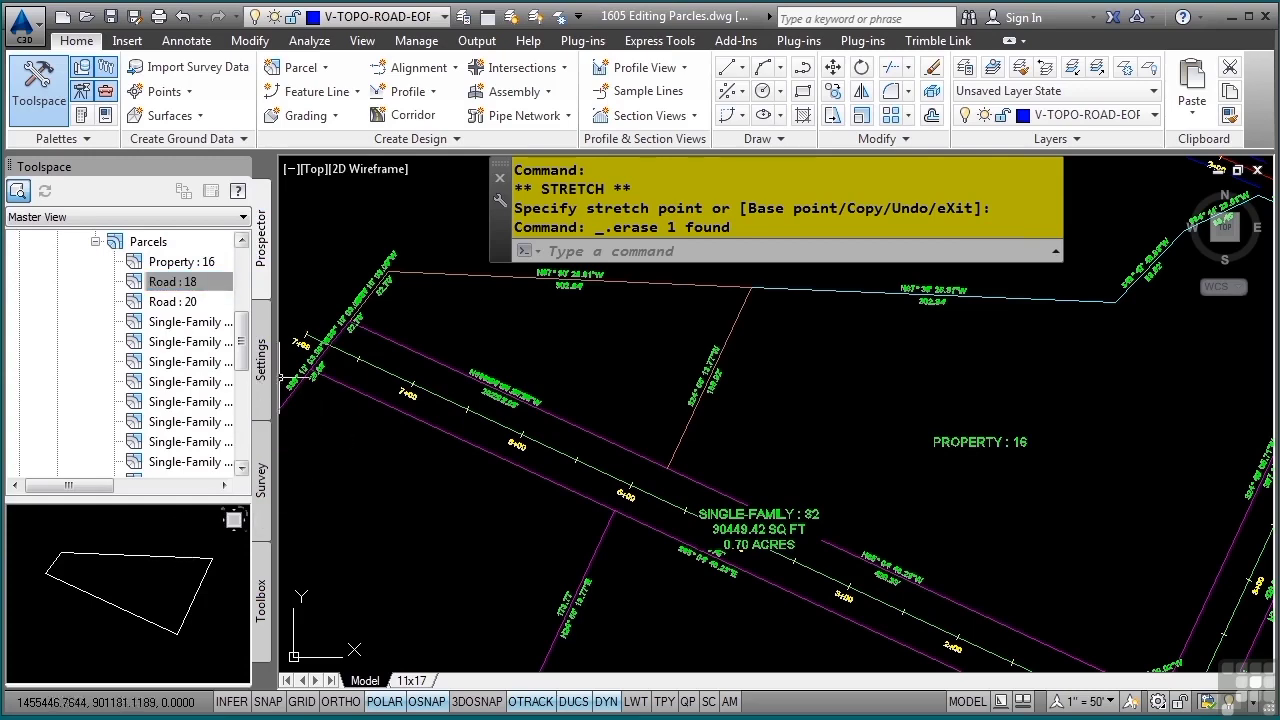
{"action": "right_click", "coordinate": [176, 289]}
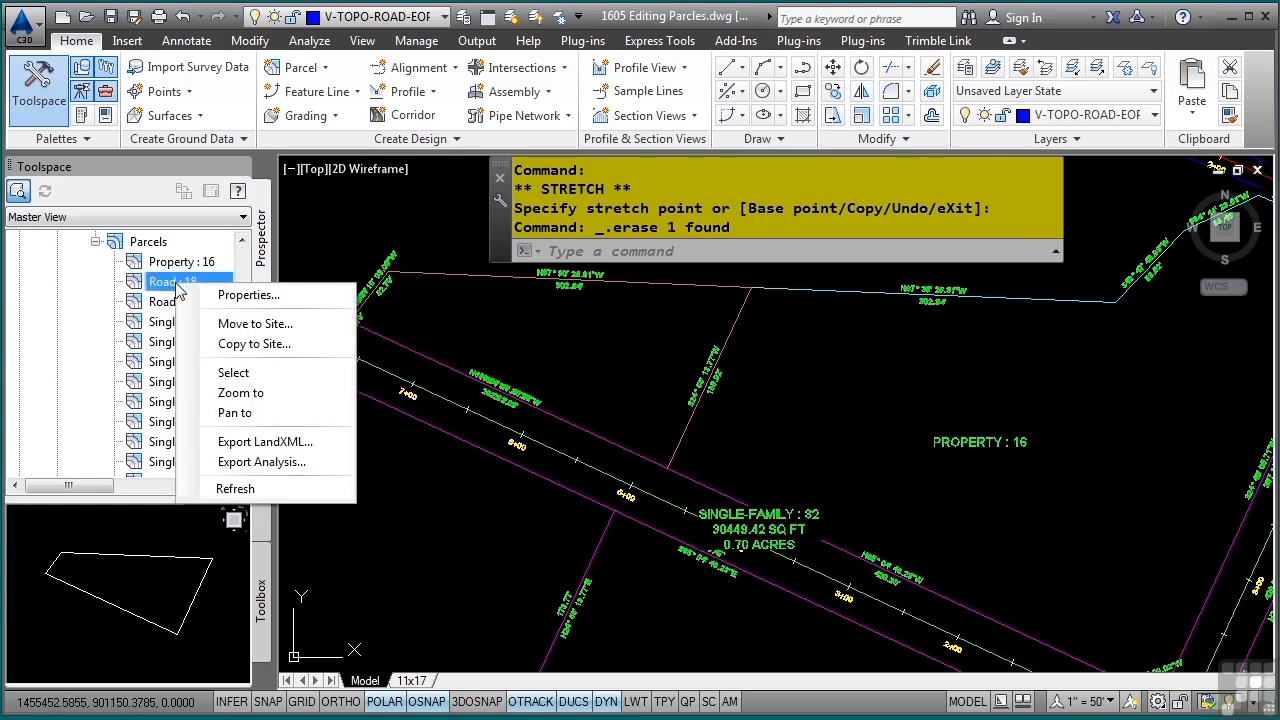
{"action": "left_click", "coordinate": [273, 373]}
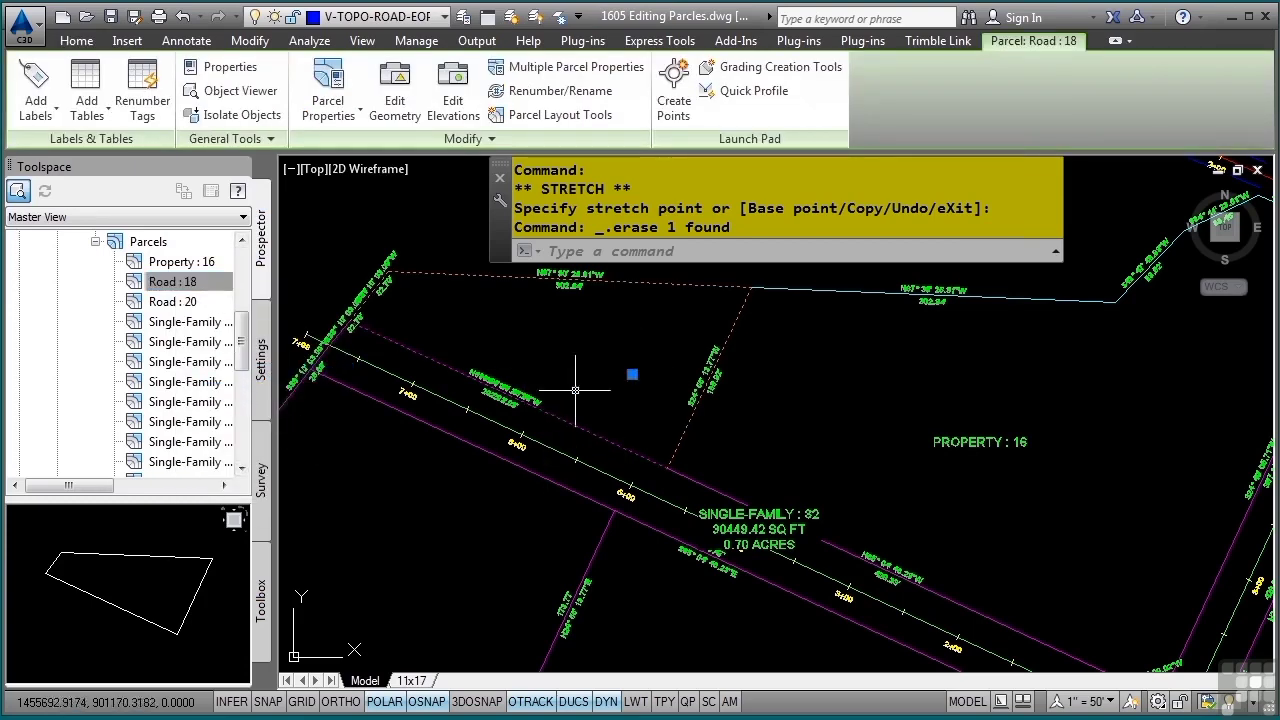
Preview Road : 20 and add it to the drawing selection to locate it on the site
{"action": "left_click", "coordinate": [174, 301]}
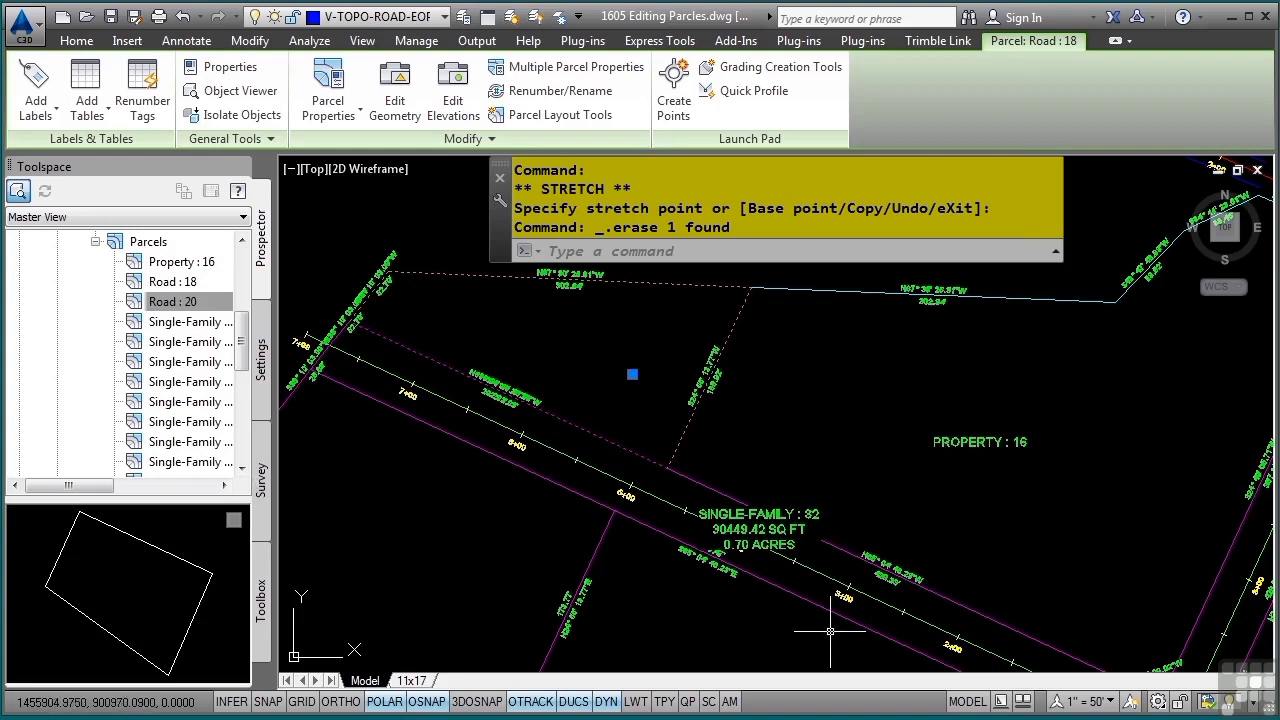
{"action": "right_click", "coordinate": [188, 306]}
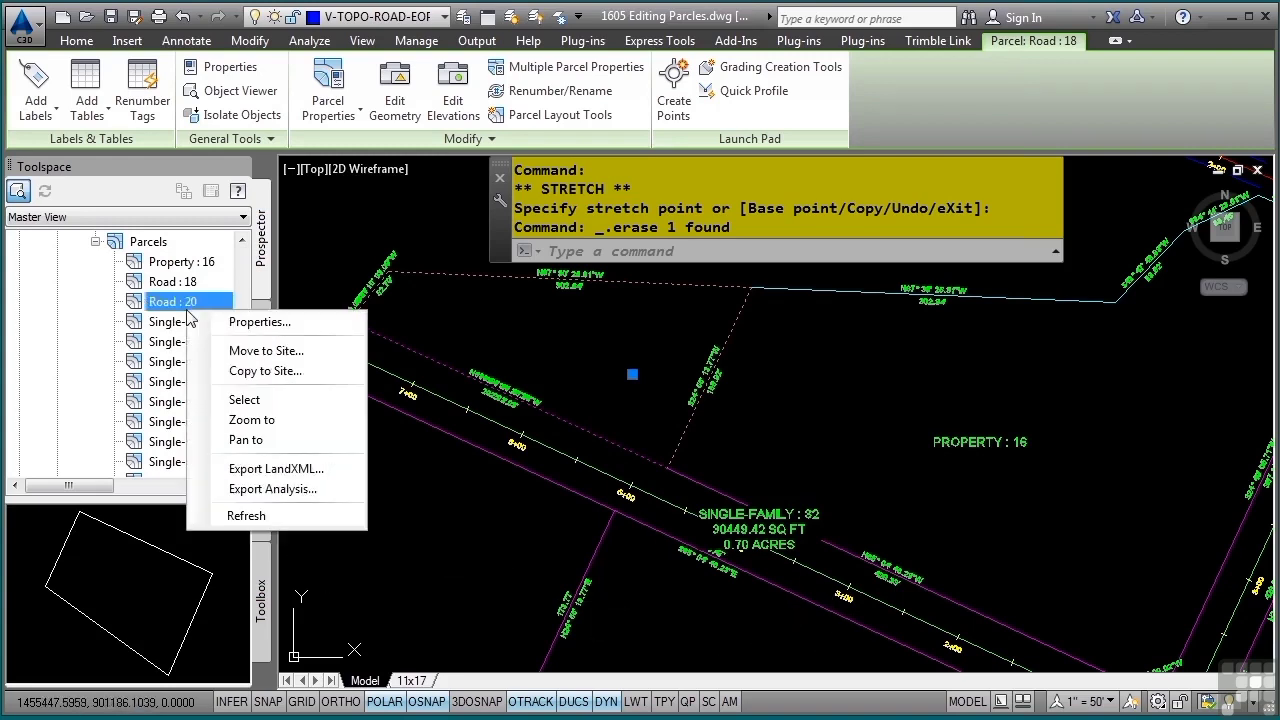
{"action": "left_click", "coordinate": [273, 402]}
{"action": "scroll", "coordinate": [685, 608], "scroll_direction": "down", "scroll_amount": 4}
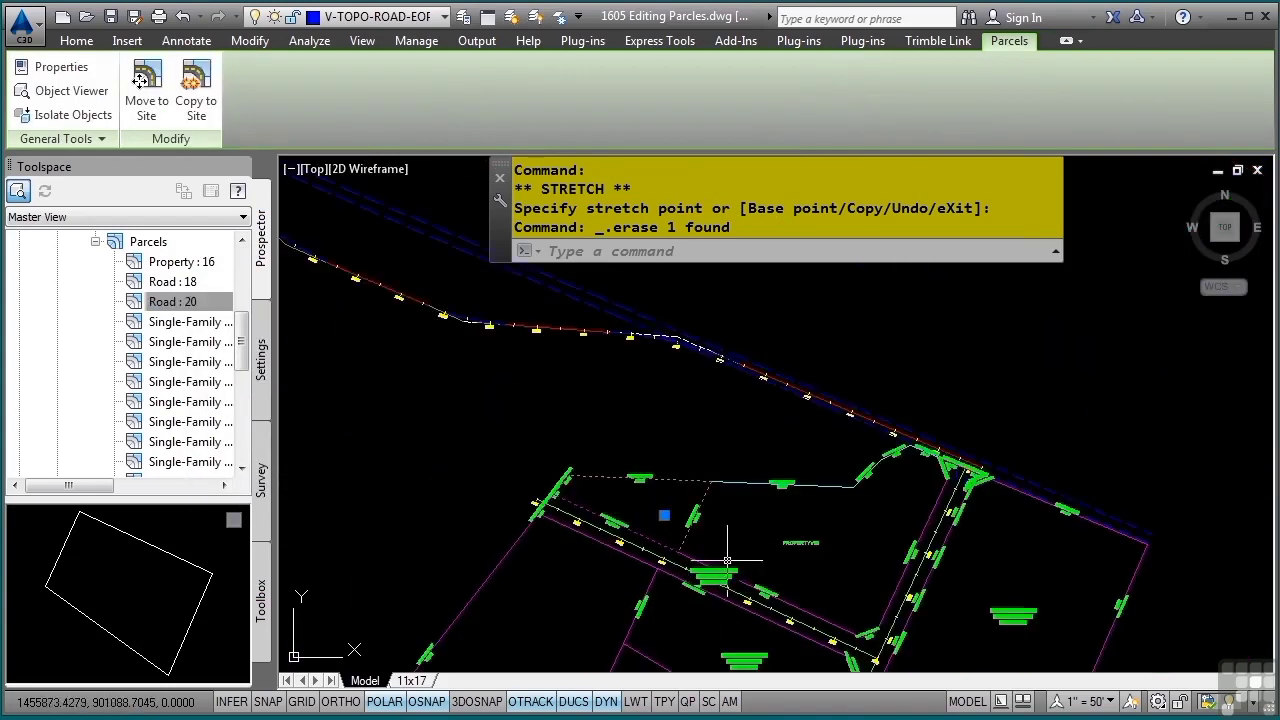
Set the area label style of the two selected road parcels, Road : 18 and Road : 20, to Name Area & Perimeter
{"action": "middle_click_drag", "start_coordinate": [729, 560], "coordinate": [569, 354]}
{"action": "middle_click_drag", "start_coordinate": [605, 487], "coordinate": [620, 340]}
{"action": "scroll", "coordinate": [622, 358], "scroll_direction": "down", "scroll_amount": 2}
{"action": "middle_click_drag", "start_coordinate": [661, 387], "coordinate": [655, 461]}
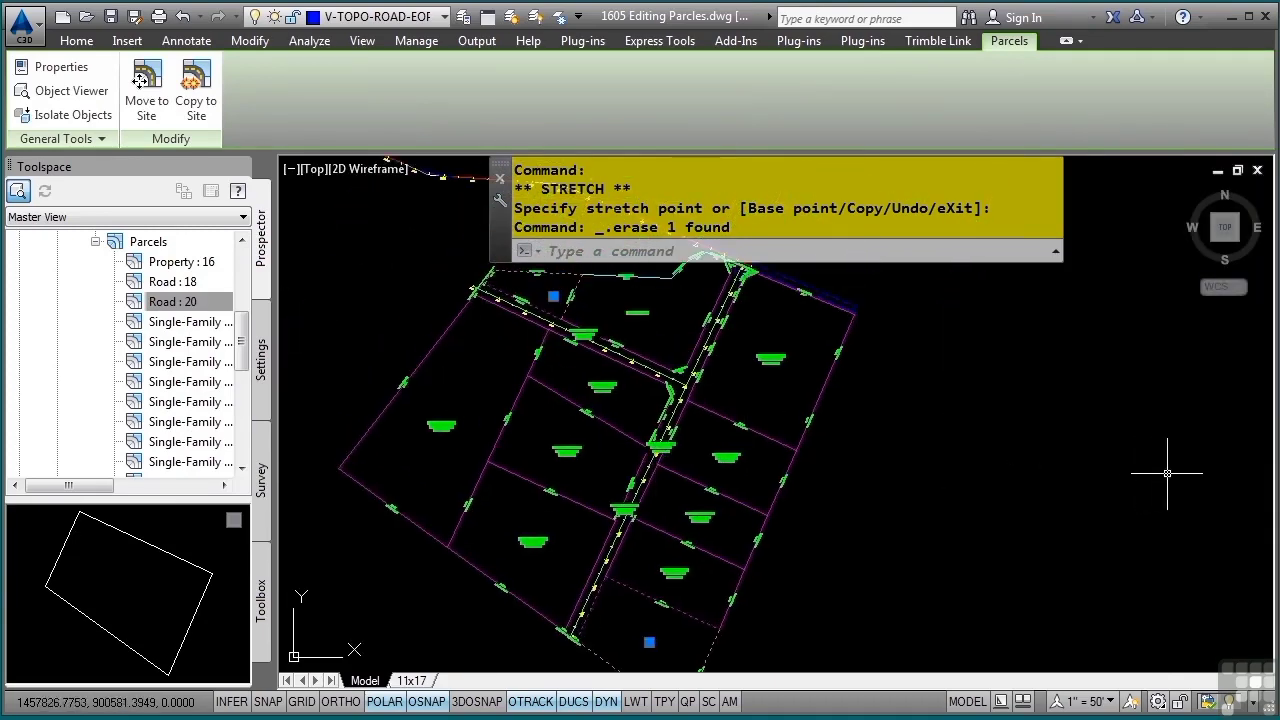
{"action": "key", "text": "ctrl+1"}
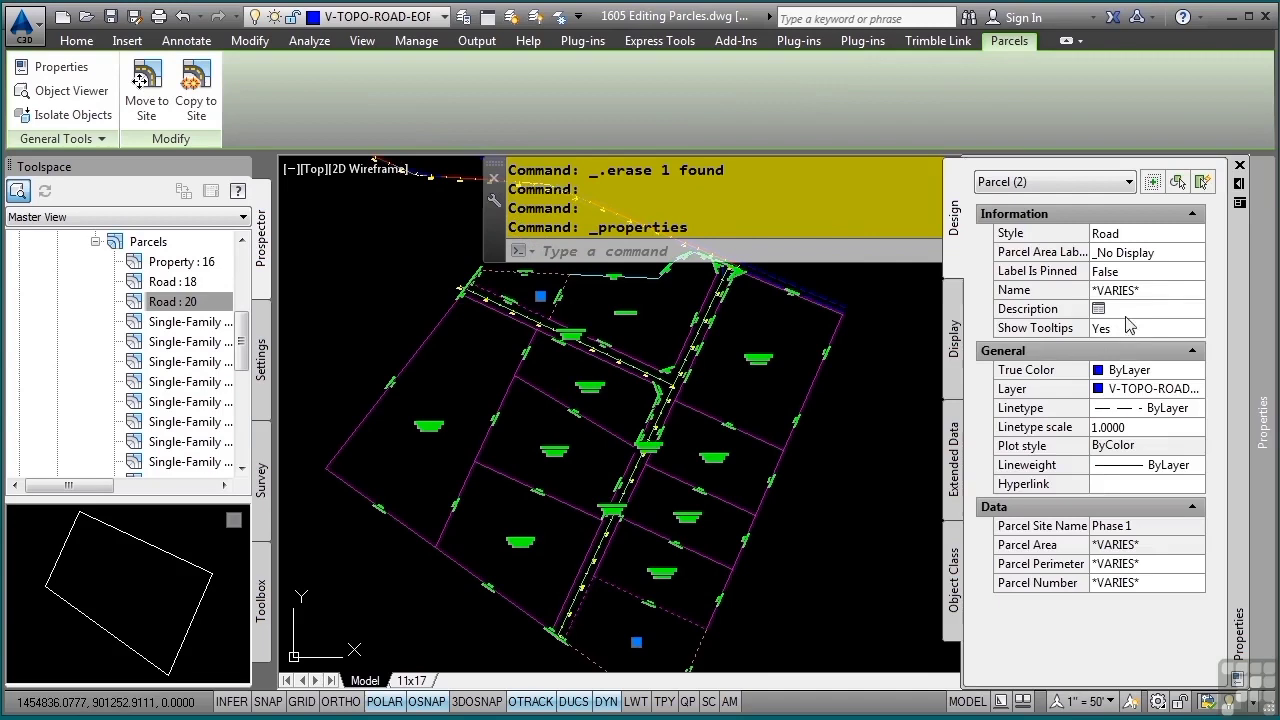
{"action": "left_click", "coordinate": [1166, 253]}
{"action": "left_click", "coordinate": [1166, 253]}
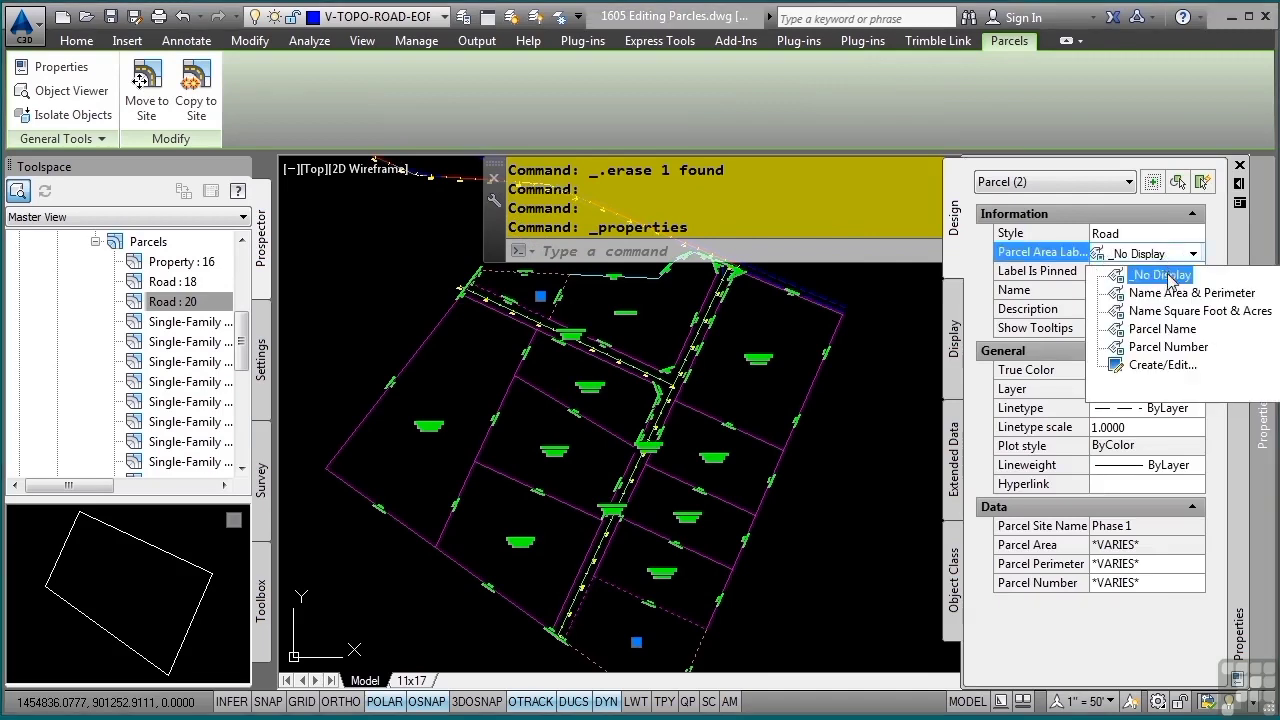
{"action": "left_click", "coordinate": [1178, 294]}
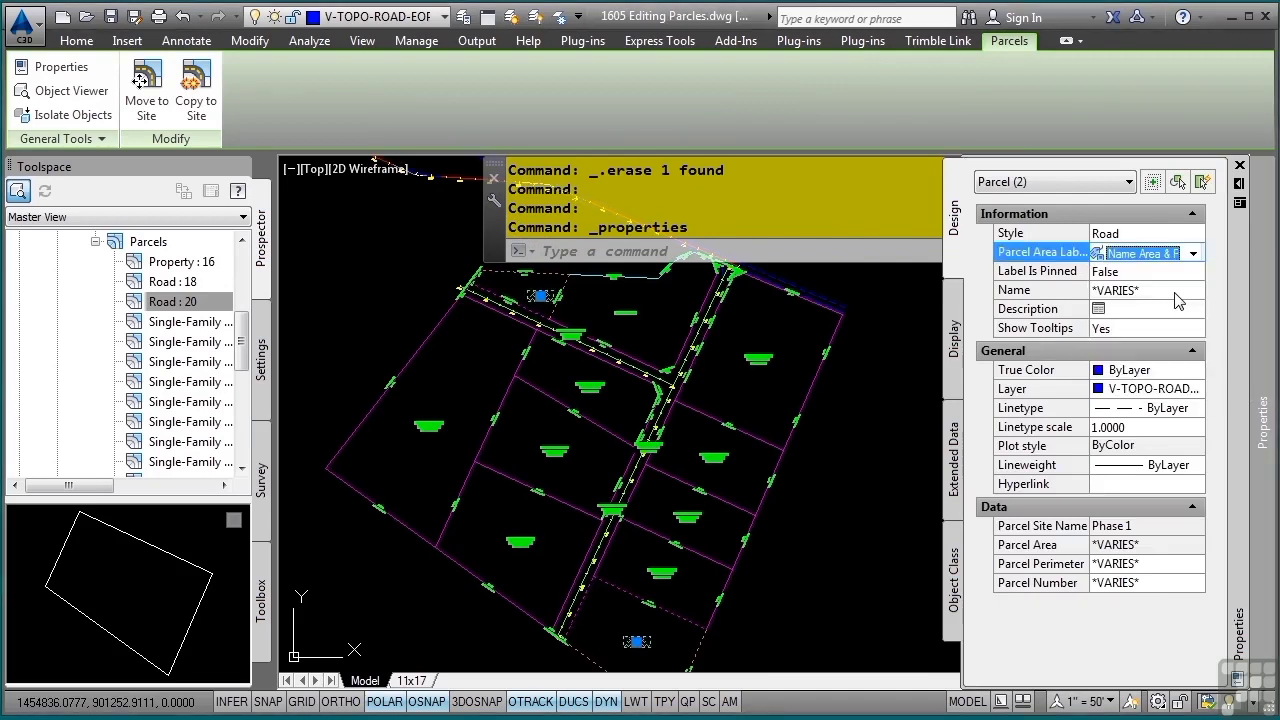
Change the parcel style of the two selected road parcels to Property and clear the selection
{"action": "left_click", "coordinate": [1140, 237]}
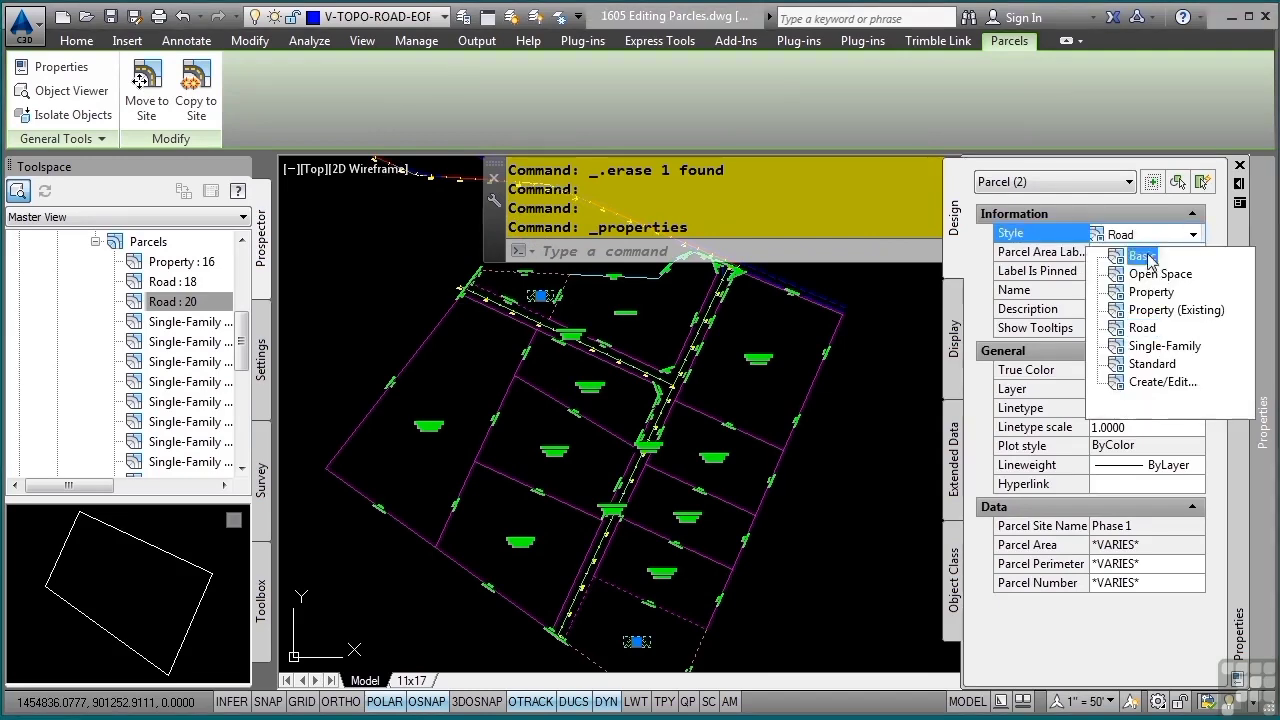
{"action": "left_click", "coordinate": [1152, 292]}
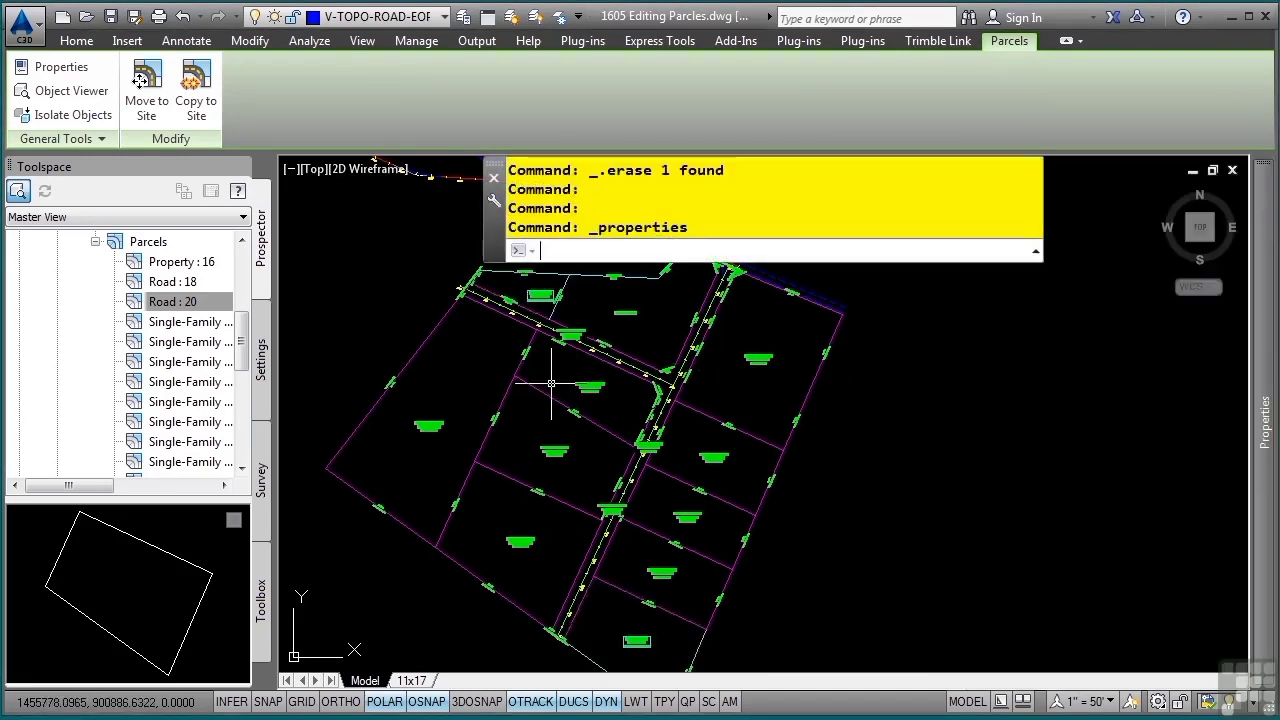
{"action": "key", "text": "Escape"}
{"action": "key", "text": "Escape"}
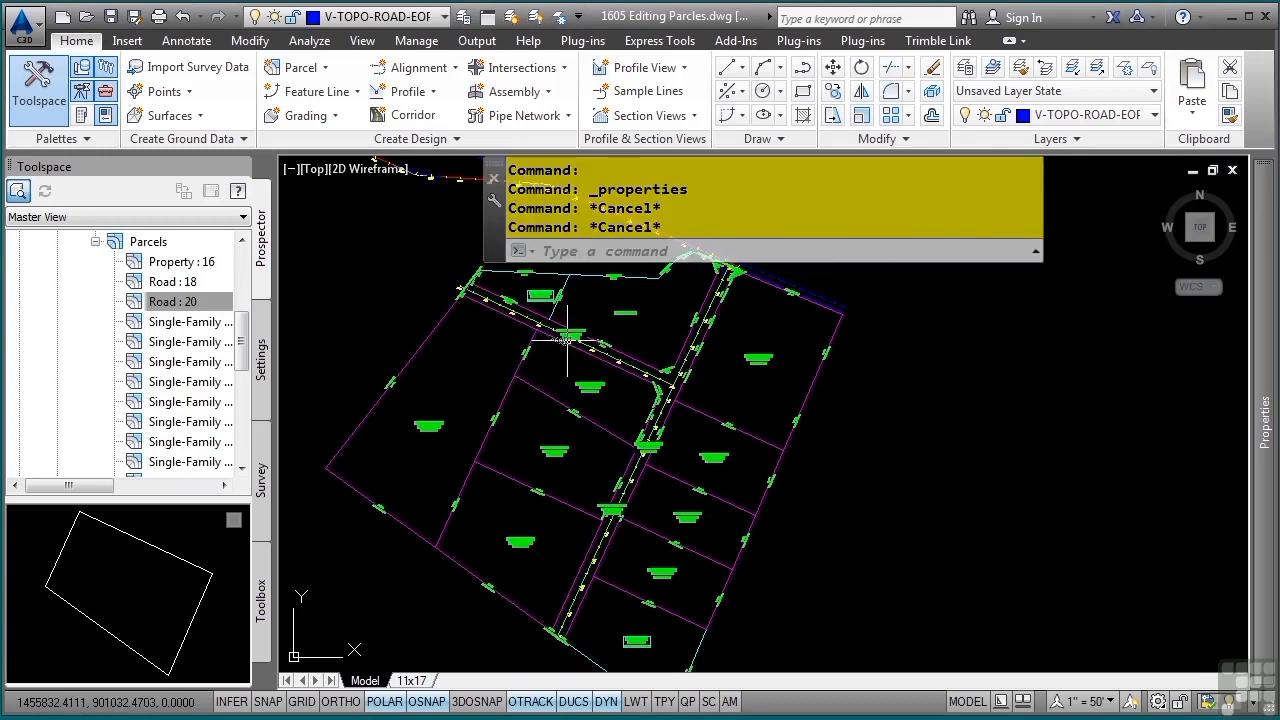
Select the three narrow Single-Family parcels that cover the road corridors by their area labels
{"action": "scroll", "coordinate": [567, 351], "scroll_direction": "up", "scroll_amount": 4}
{"action": "middle_click_drag", "start_coordinate": [567, 351], "coordinate": [613, 443]}
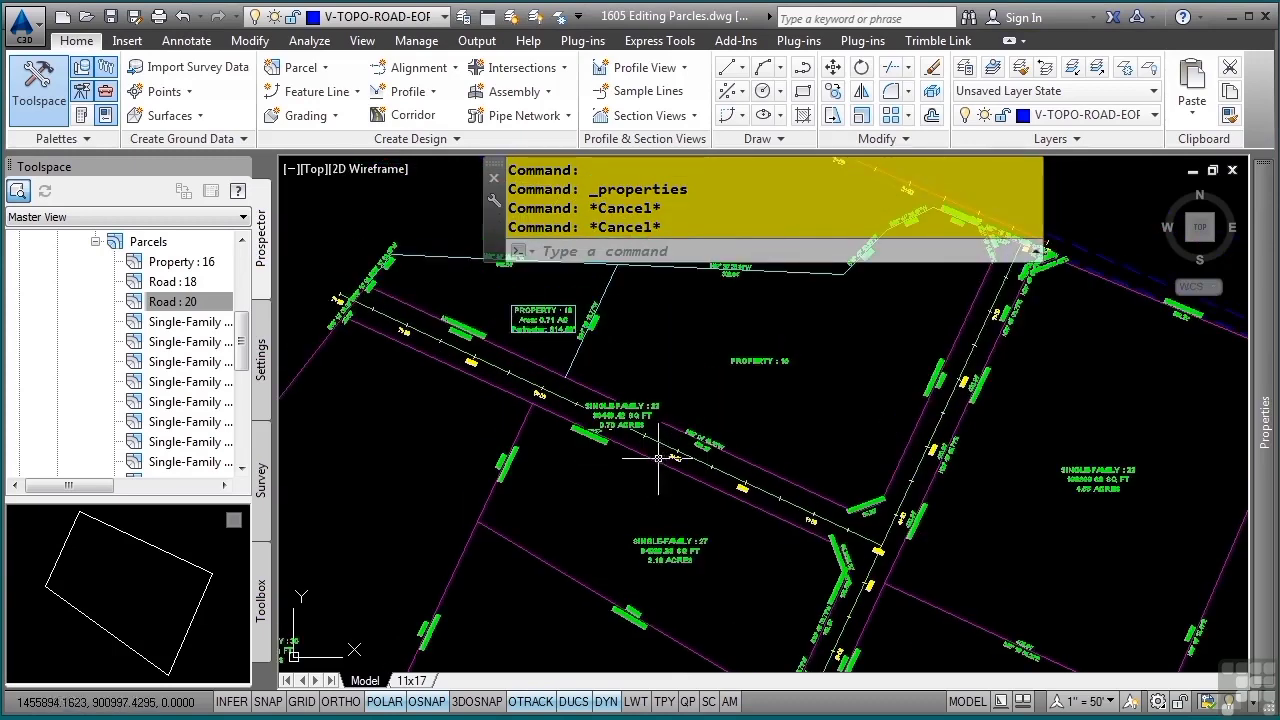
{"action": "left_click", "coordinate": [621, 413]}
{"action": "left_click", "coordinate": [630, 420]}
{"action": "middle_click_drag", "start_coordinate": [778, 574], "coordinate": [694, 488]}
{"action": "left_click", "coordinate": [748, 610]}
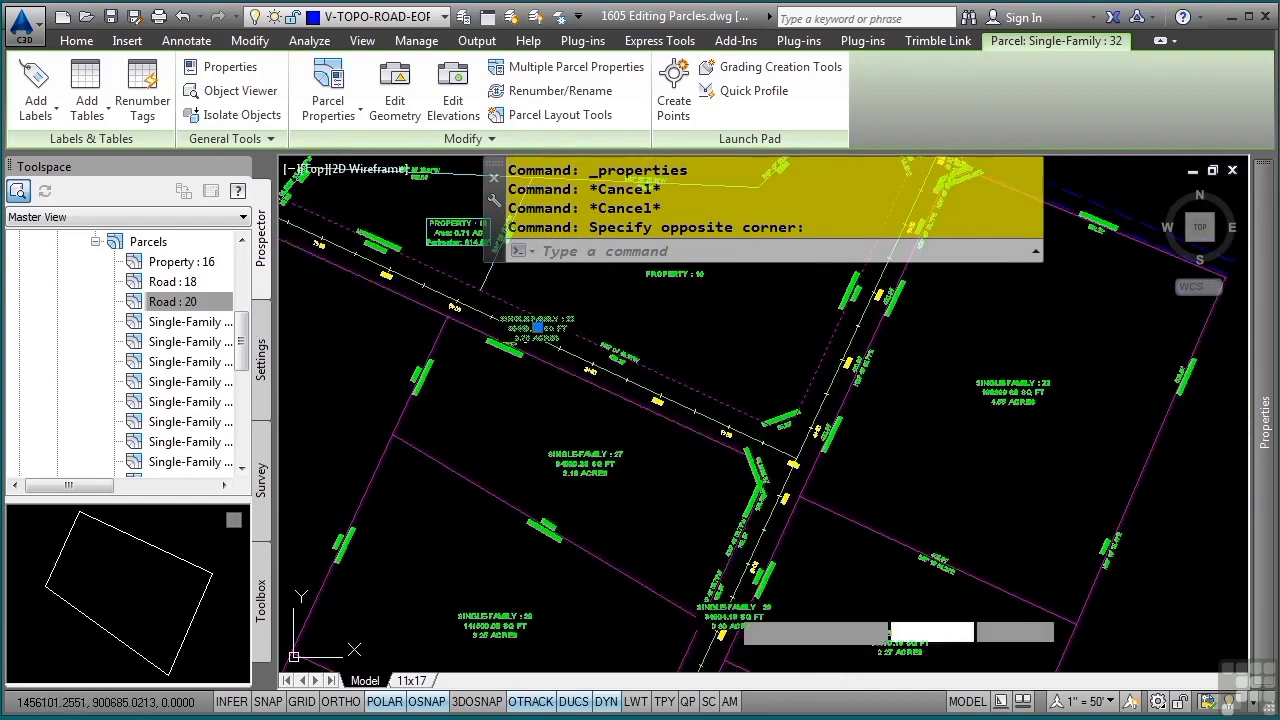
{"action": "left_click", "coordinate": [728, 606]}
{"action": "middle_click_drag", "start_coordinate": [805, 570], "coordinate": [810, 320]}
{"action": "middle_click_drag", "start_coordinate": [693, 522], "coordinate": [743, 411]}
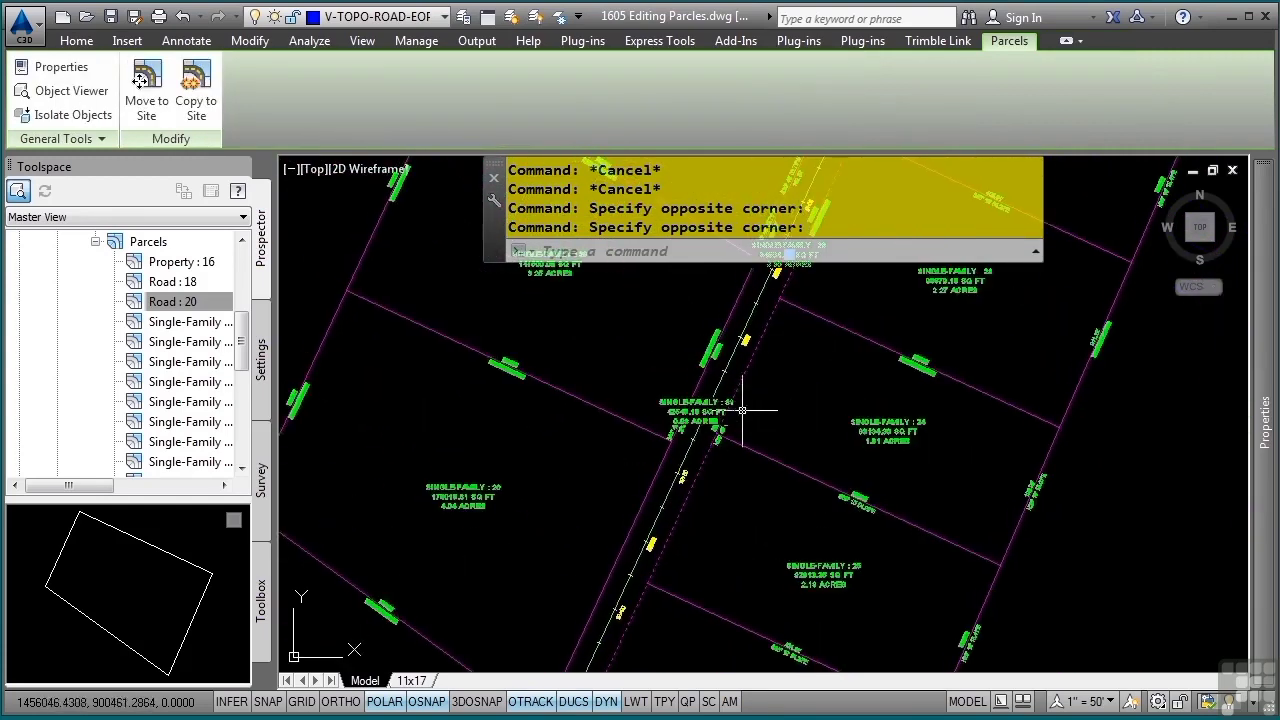
{"action": "left_click", "coordinate": [708, 407]}
{"action": "left_click", "coordinate": [795, 425]}
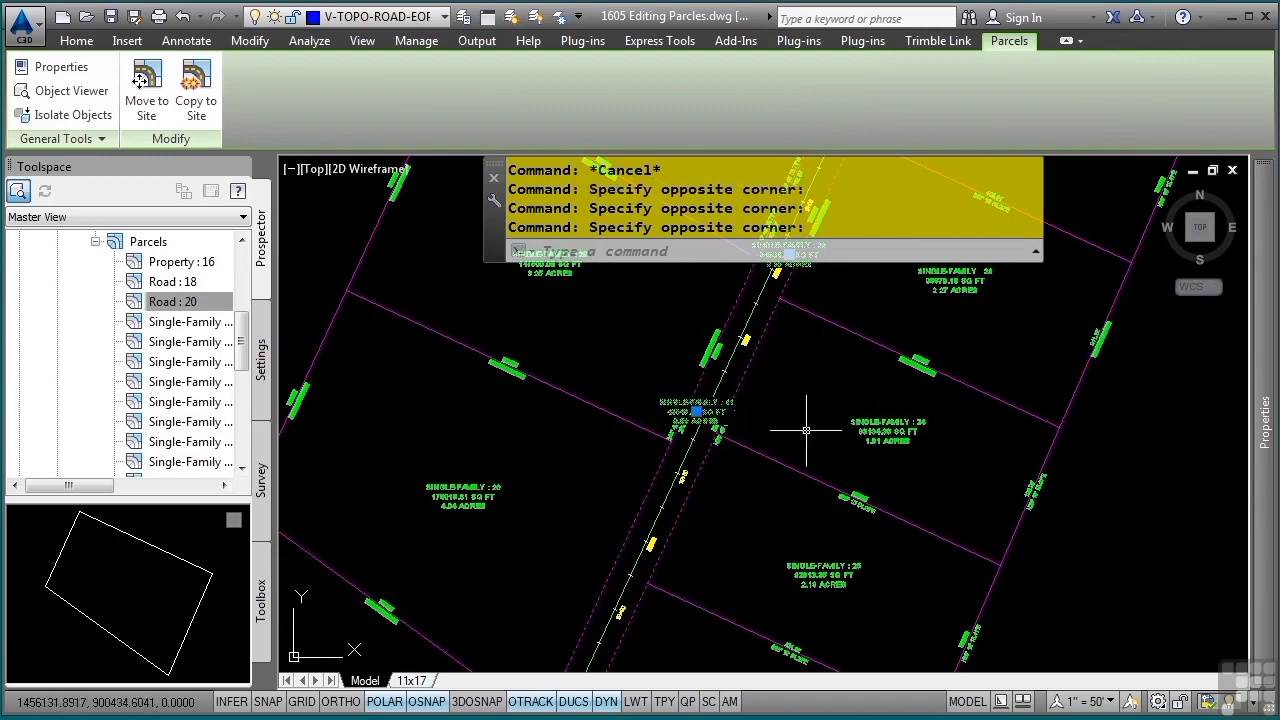
Assign the Road parcel style and the _No Display area label style to the three selected road corridor parcels
{"action": "mouse_move", "coordinate": [1265, 455]}
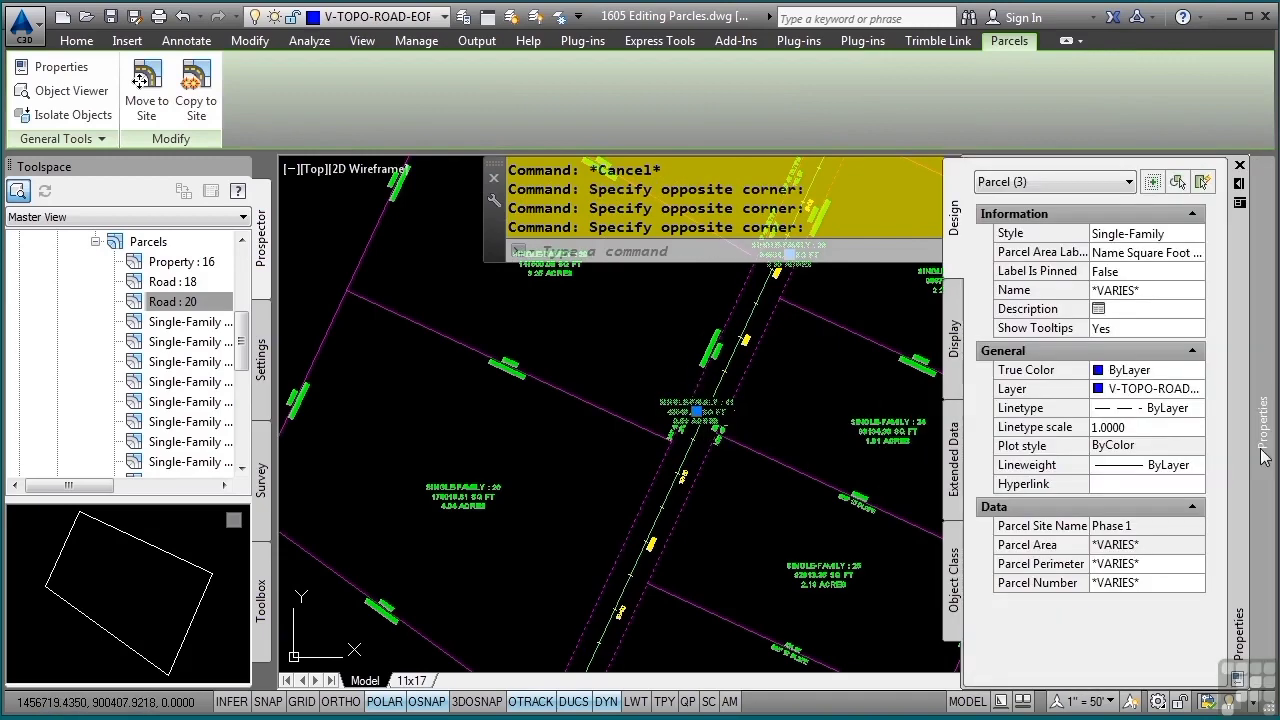
{"action": "left_click", "coordinate": [1138, 236]}
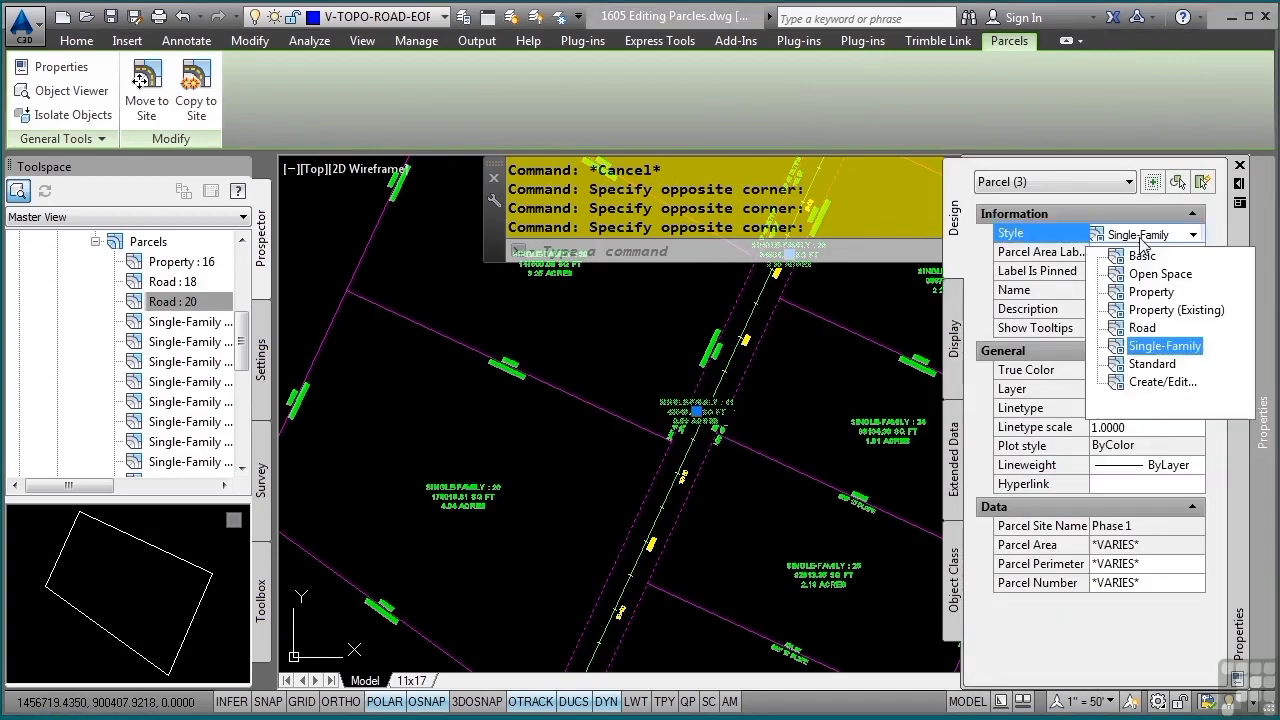
{"action": "left_click", "coordinate": [1141, 327]}
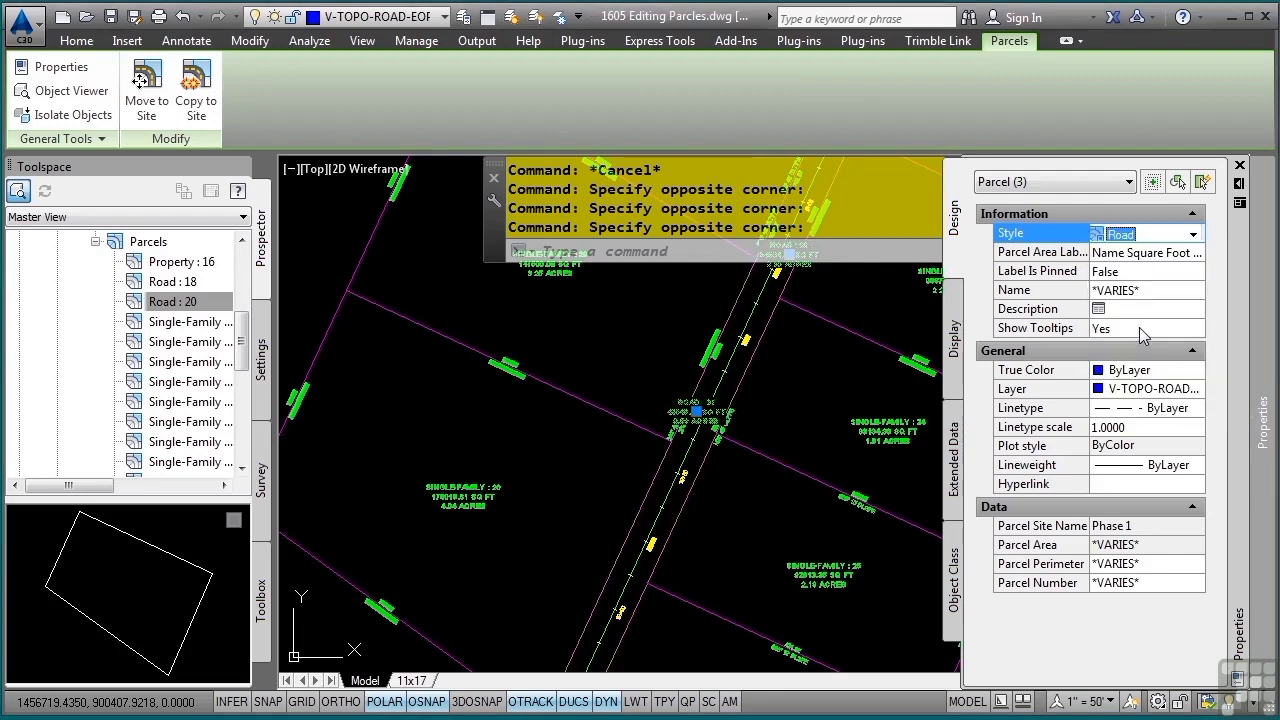
{"action": "left_click", "coordinate": [1182, 256]}
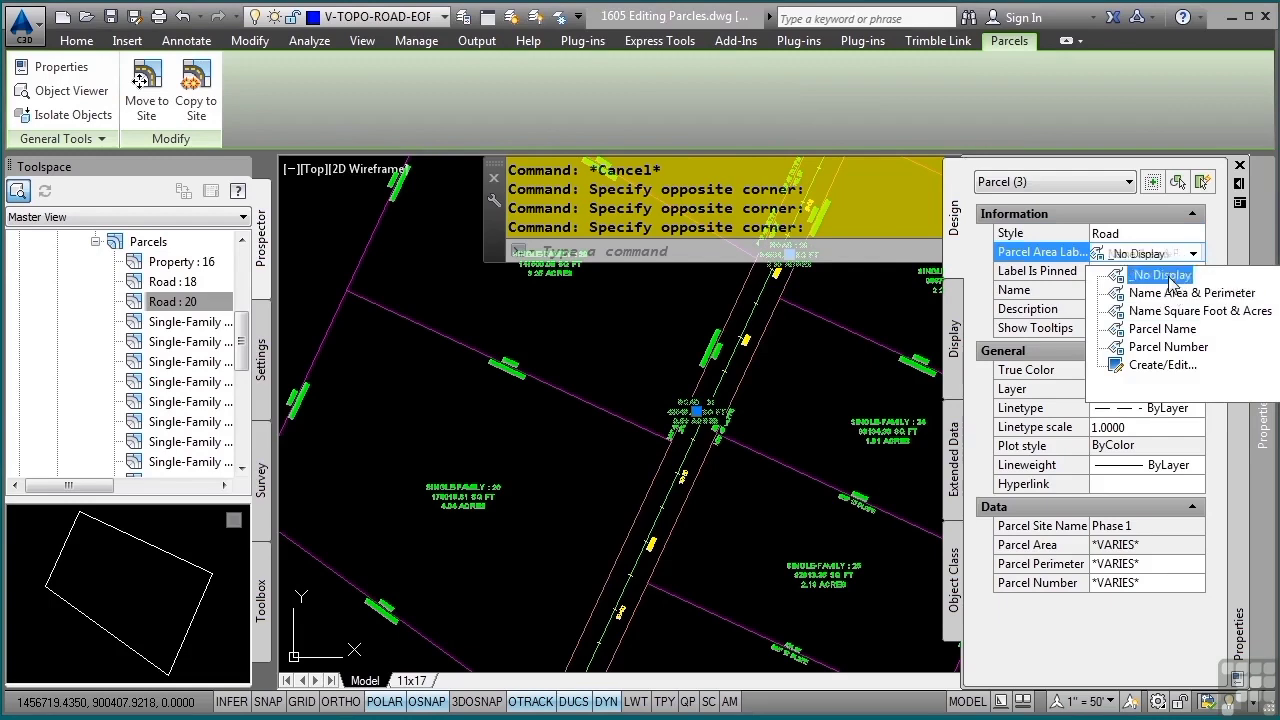
{"action": "left_click", "coordinate": [1160, 275]}
{"action": "key", "text": "Escape"}
{"action": "key", "text": "Escape"}
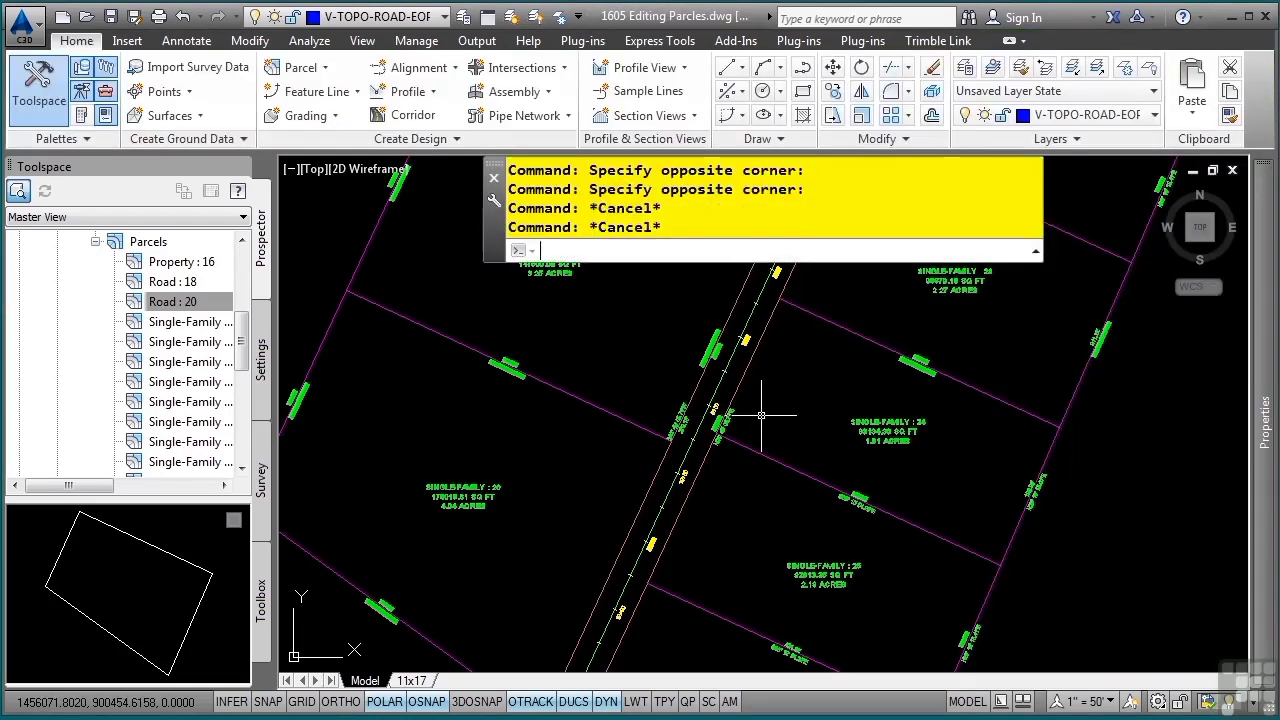
{"action": "middle_click_drag", "start_coordinate": [763, 415], "coordinate": [784, 512]}
{"action": "scroll", "coordinate": [784, 512], "scroll_direction": "down", "scroll_amount": 2}
{"action": "middle_click_drag", "start_coordinate": [809, 380], "coordinate": [774, 529]}
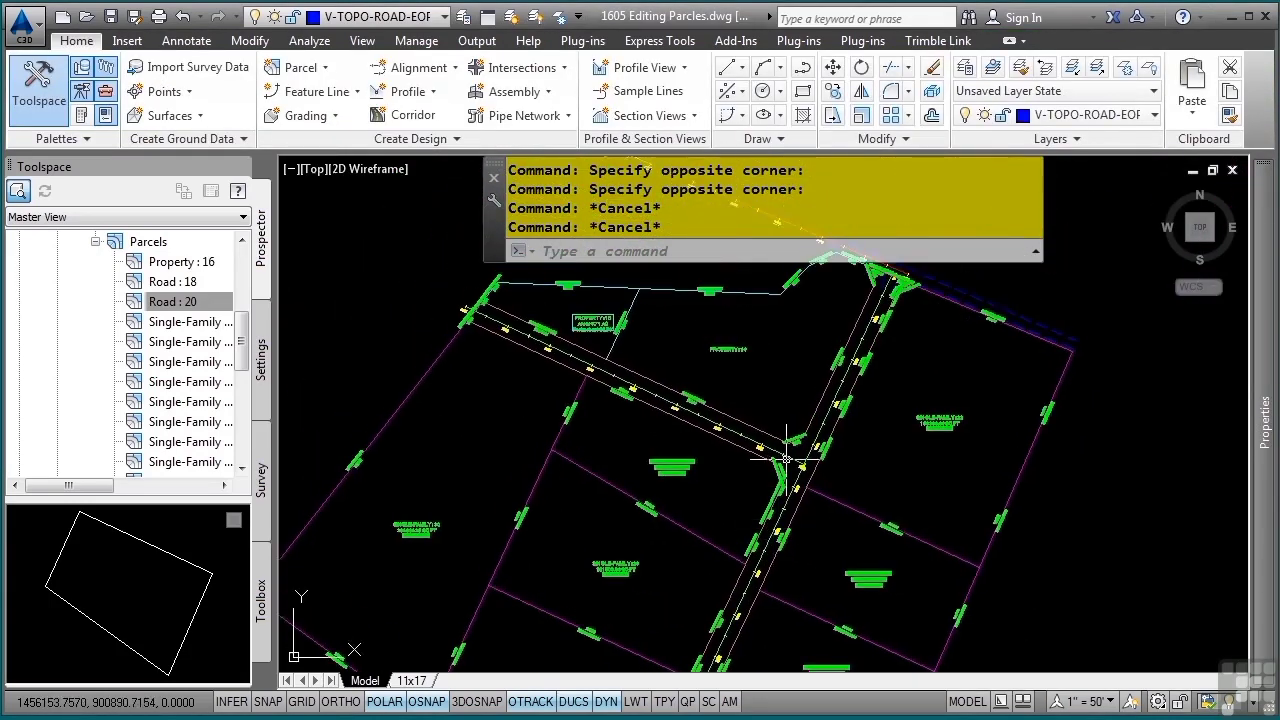
{"action": "middle_click_drag", "start_coordinate": [786, 458], "coordinate": [781, 514]}
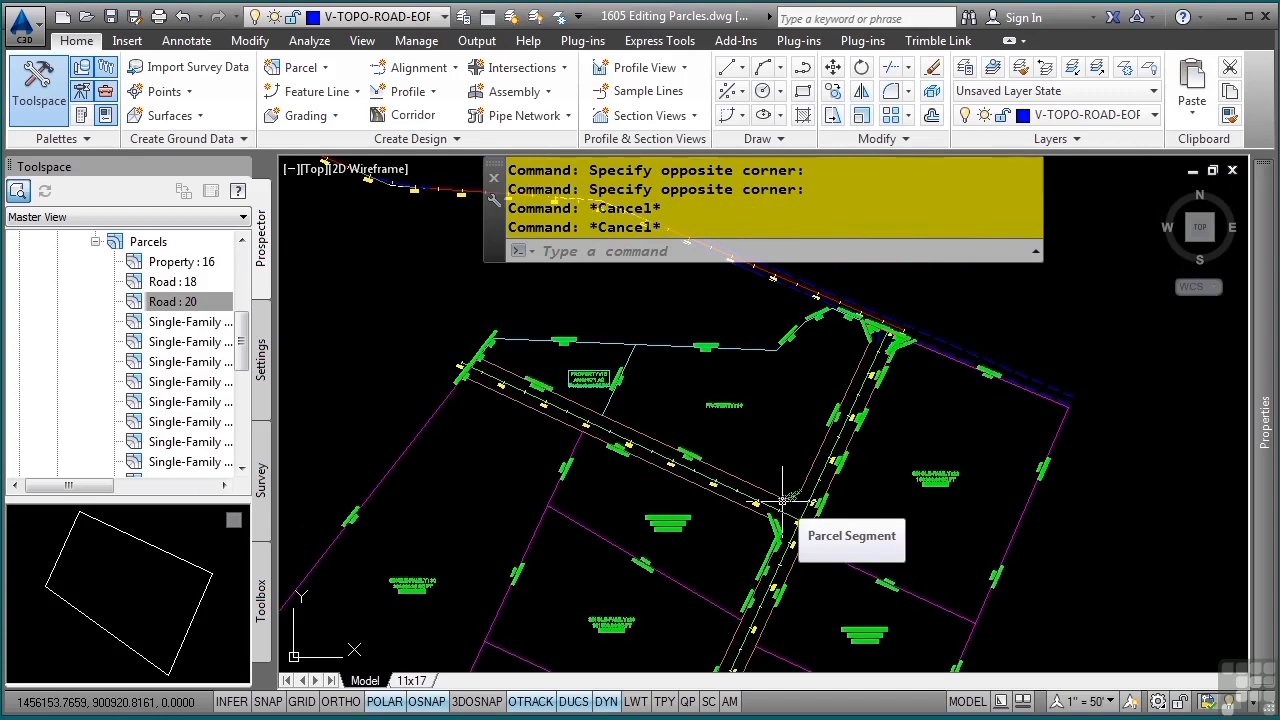
{"action": "mouse_move", "coordinate": [785, 510]}
{"action": "middle_mouse_down"}
{"action": "mouse_move", "coordinate": [800, 322]}
{"action": "mouse_move", "coordinate": [830, 503]}
{"action": "middle_mouse_up"}
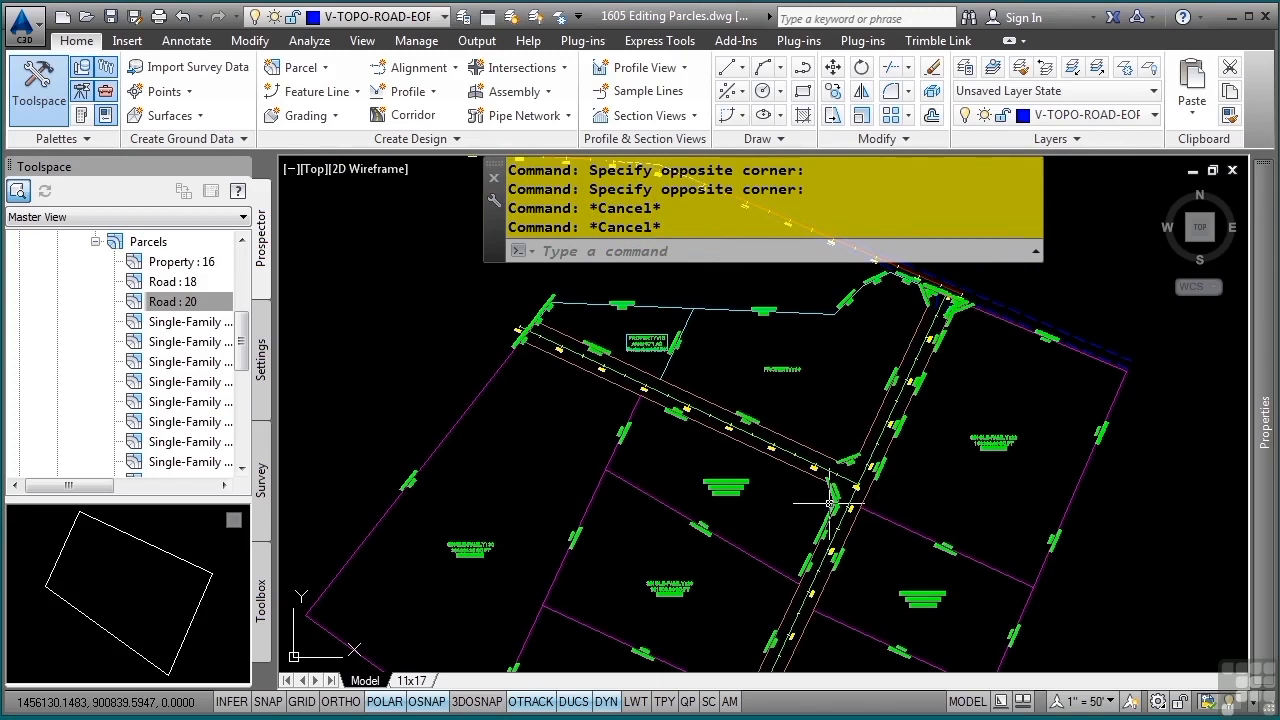
{"action": "mouse_move", "coordinate": [818, 500]}
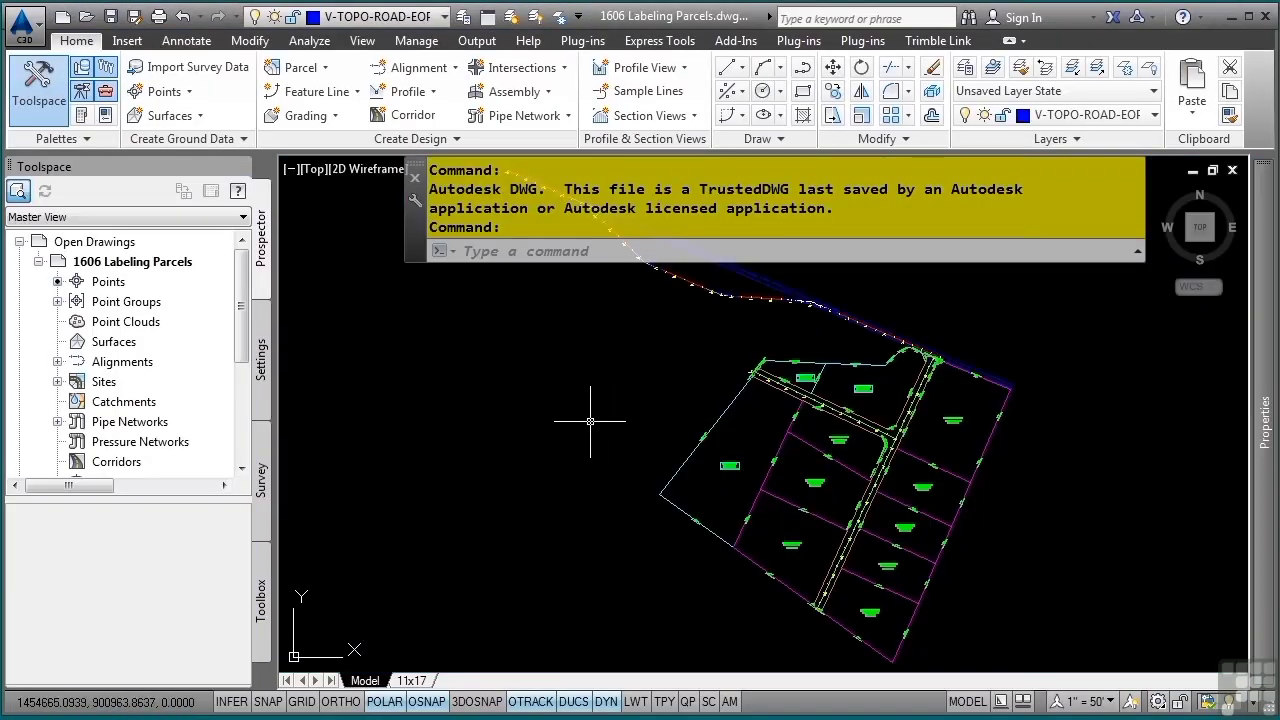
Expand the parcel label style settings of the 1606 Labeling Parcels drawing and look through the Area label styles
{"action": "mouse_move", "coordinate": [590, 421]}
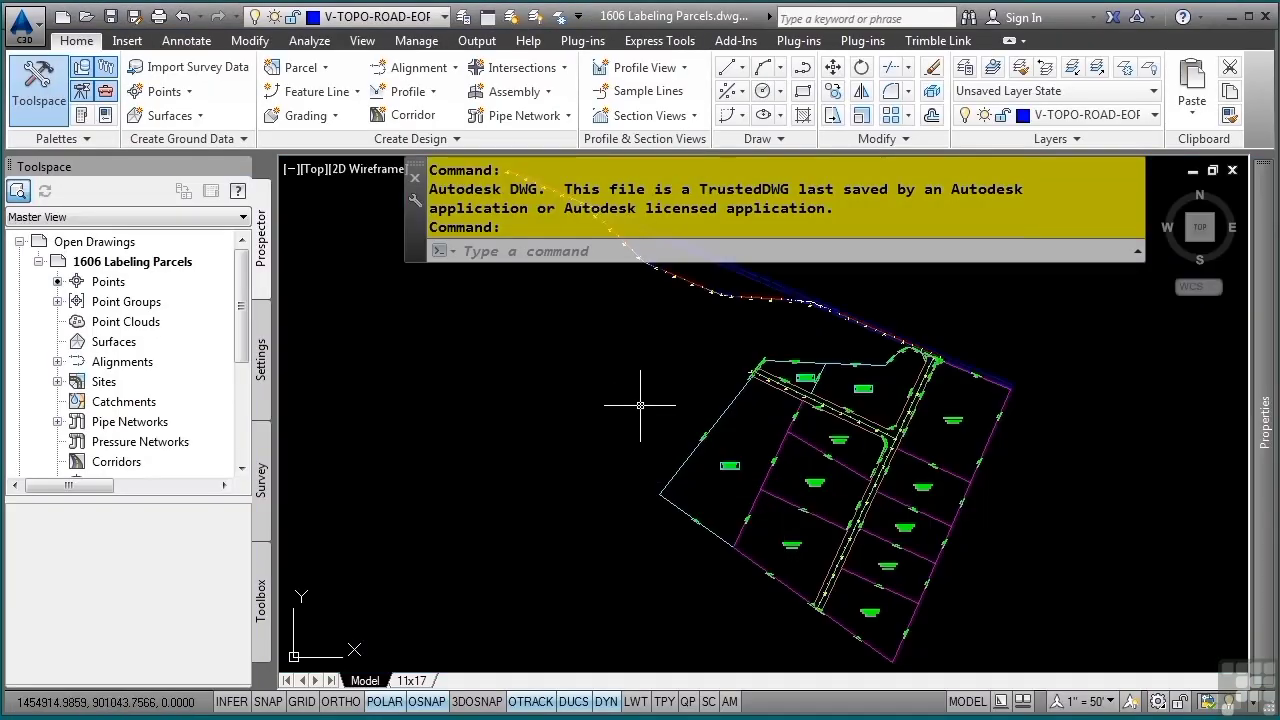
{"action": "mouse_move", "coordinate": [488, 351]}
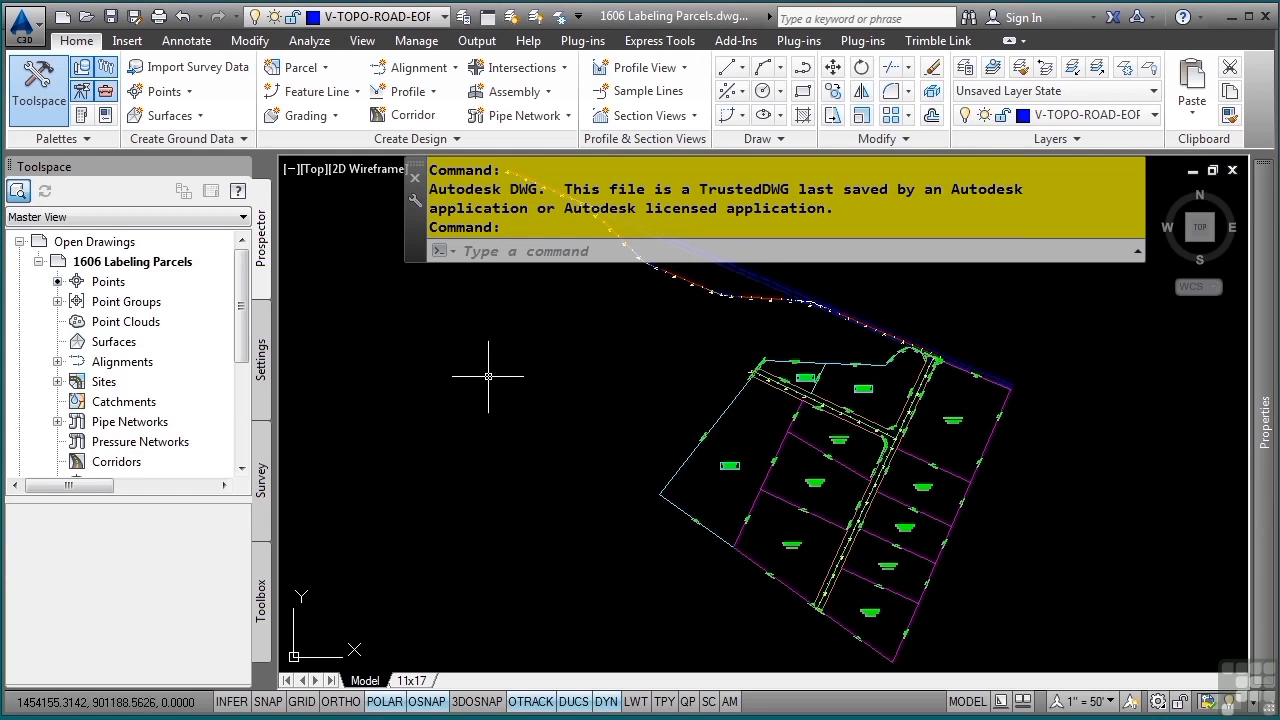
{"action": "left_click", "coordinate": [260, 372]}
{"action": "left_click", "coordinate": [38, 341]}
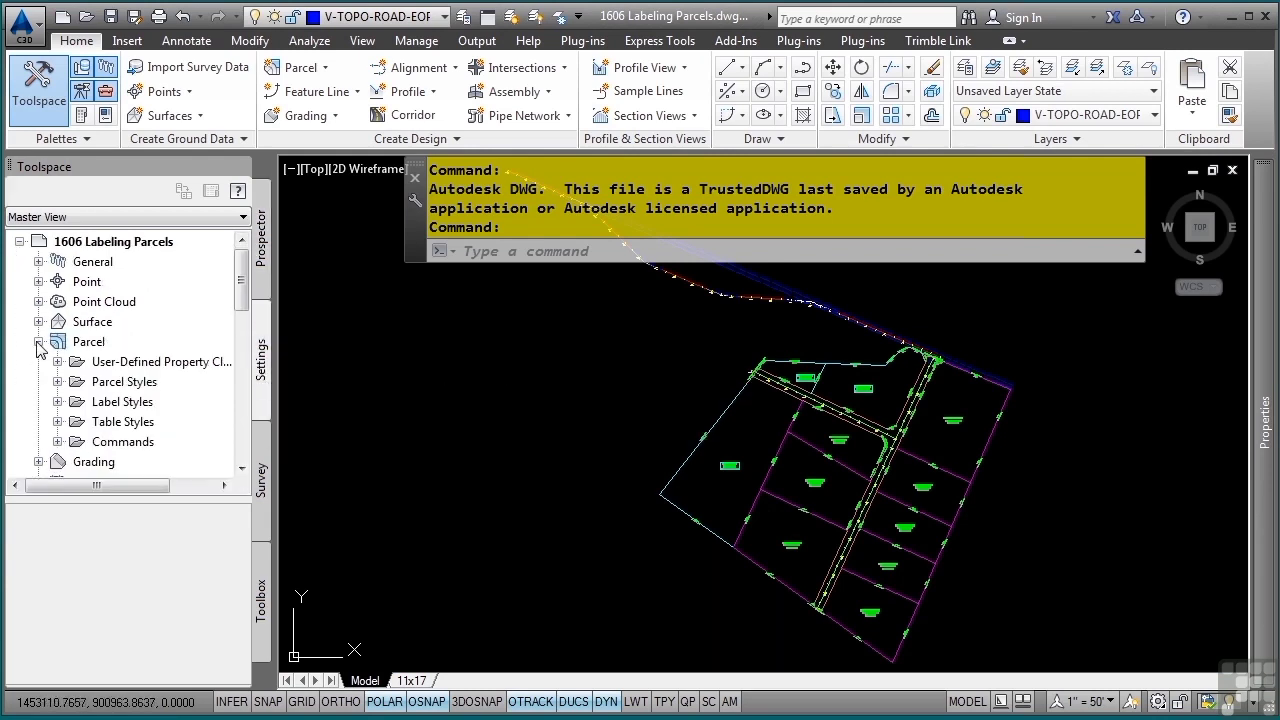
{"action": "left_click", "coordinate": [58, 402]}
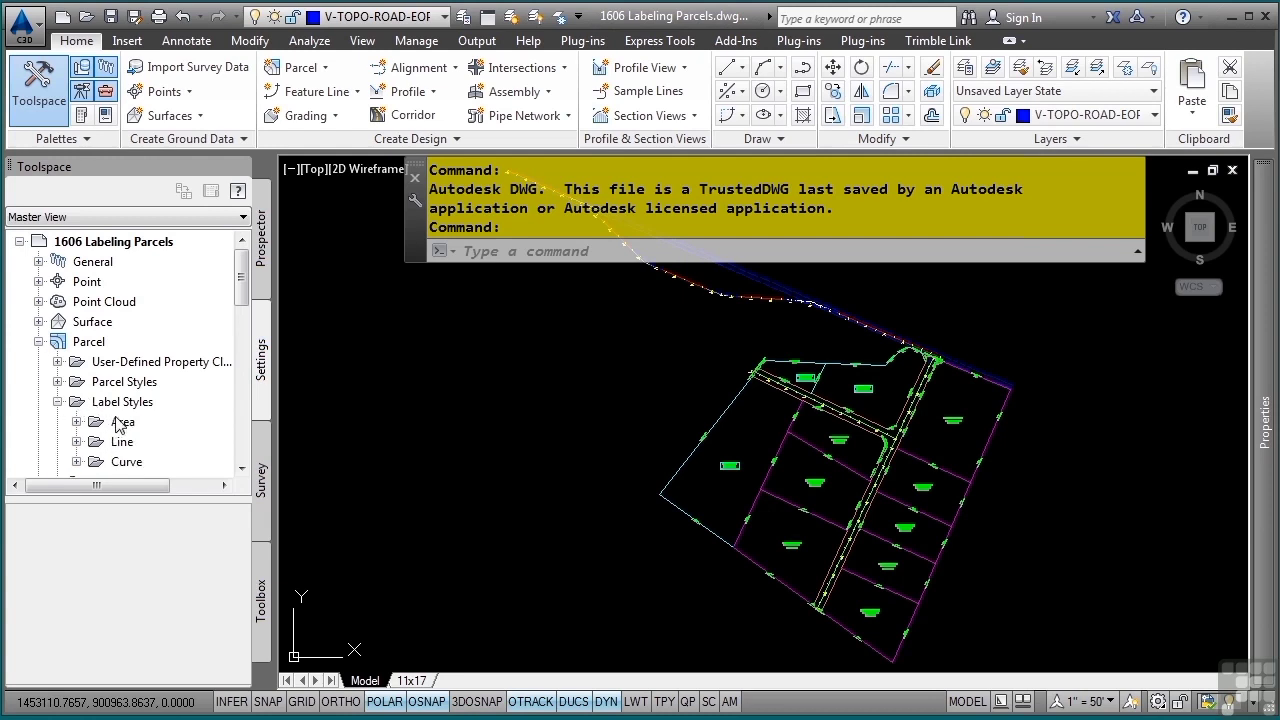
{"action": "scroll", "coordinate": [118, 424], "scroll_direction": "down", "scroll_amount": 1}
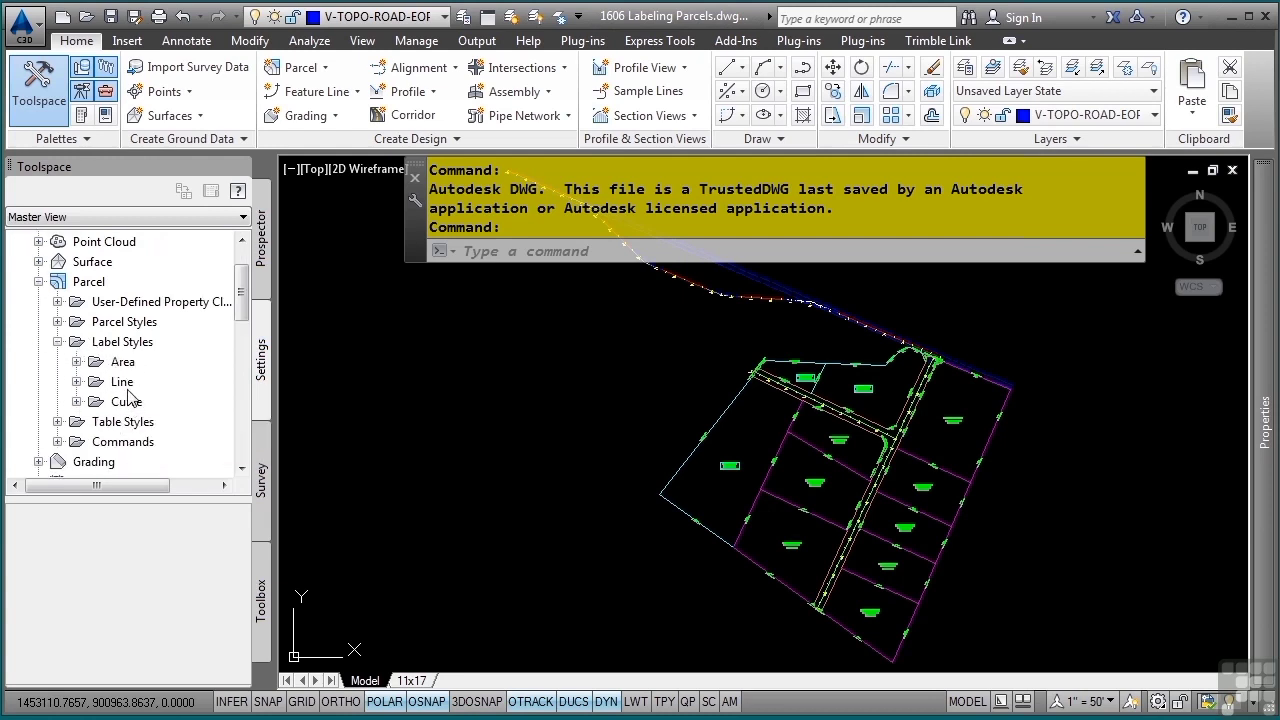
{"action": "left_click", "coordinate": [76, 362]}
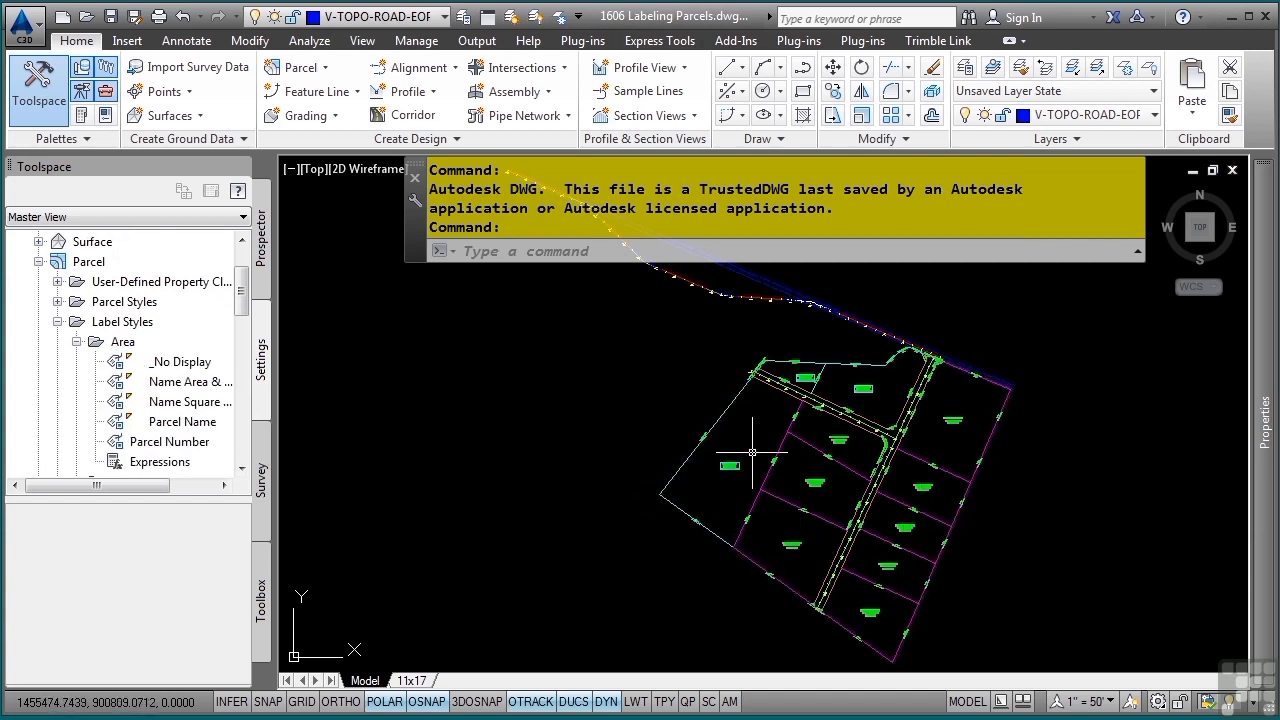
Review the parcel Line label styles, including the Bearing Only and Distance Only child styles of (Span) Bearing and Distance with Crows Feet
{"action": "left_click", "coordinate": [77, 342]}
{"action": "left_click", "coordinate": [78, 362]}
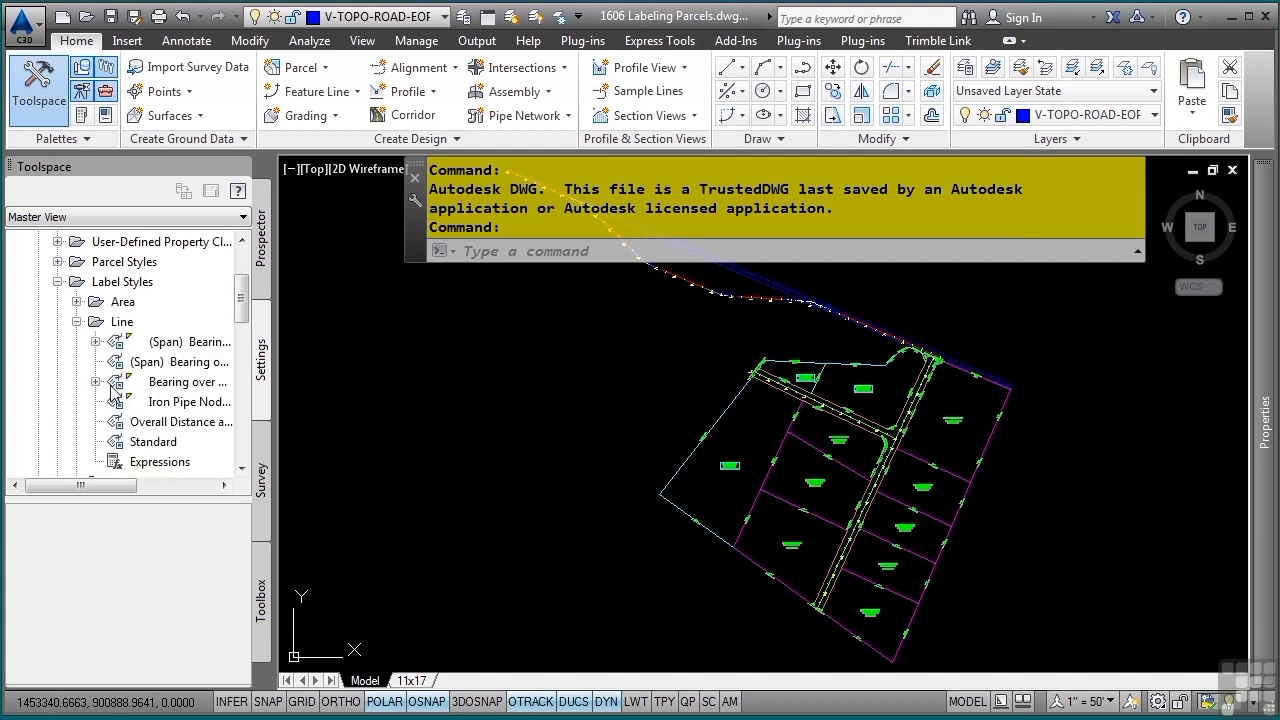
{"action": "left_click", "coordinate": [96, 342]}
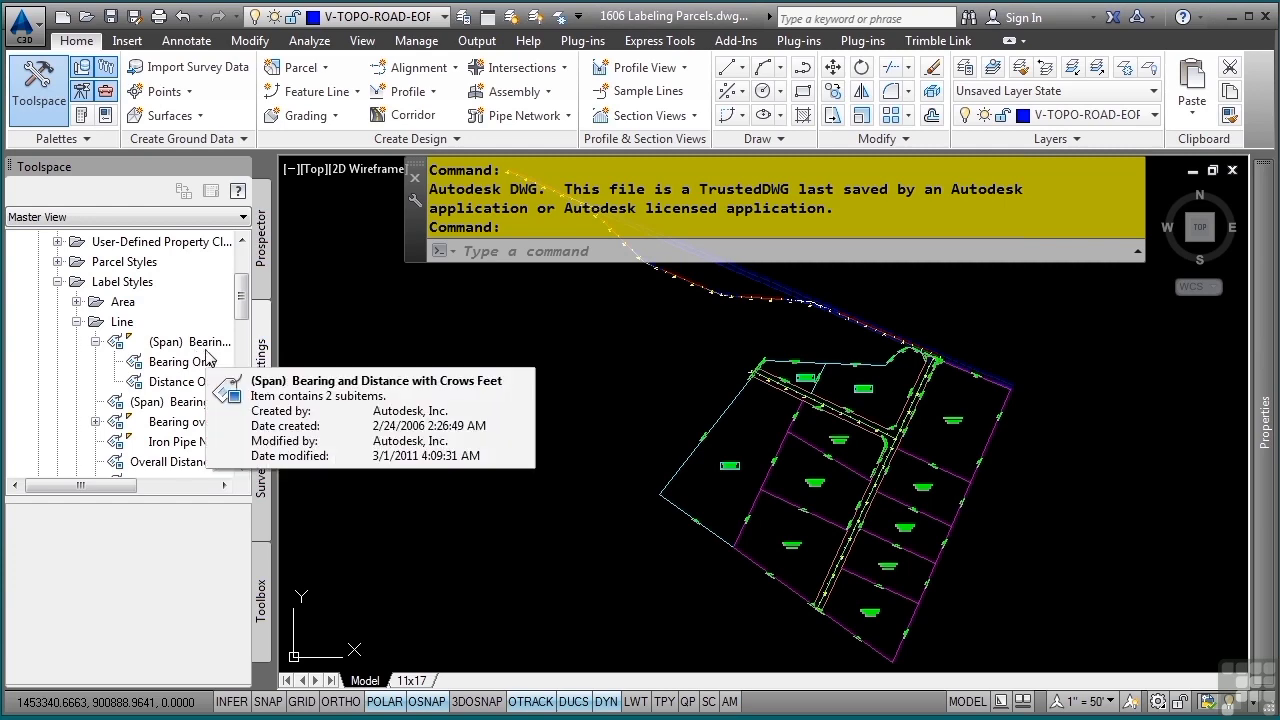
{"action": "left_click", "coordinate": [165, 343]}
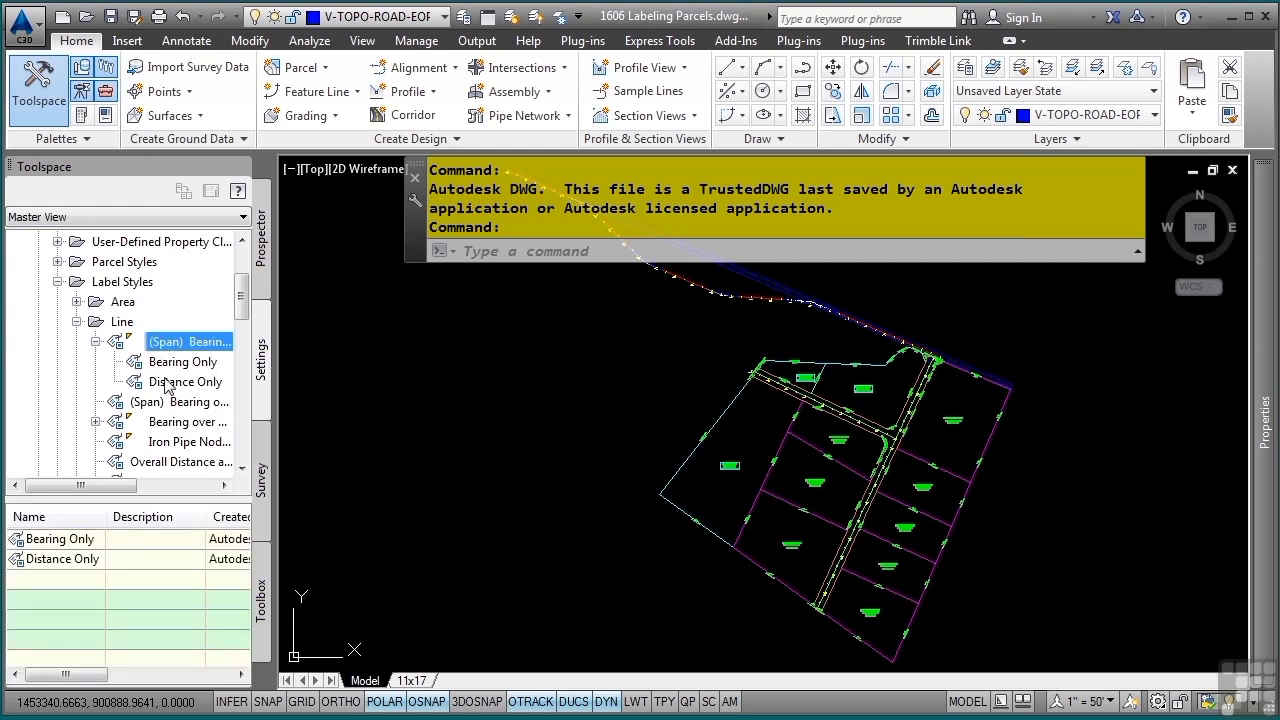
{"action": "mouse_move", "coordinate": [186, 369]}
{"action": "mouse_move", "coordinate": [185, 345]}
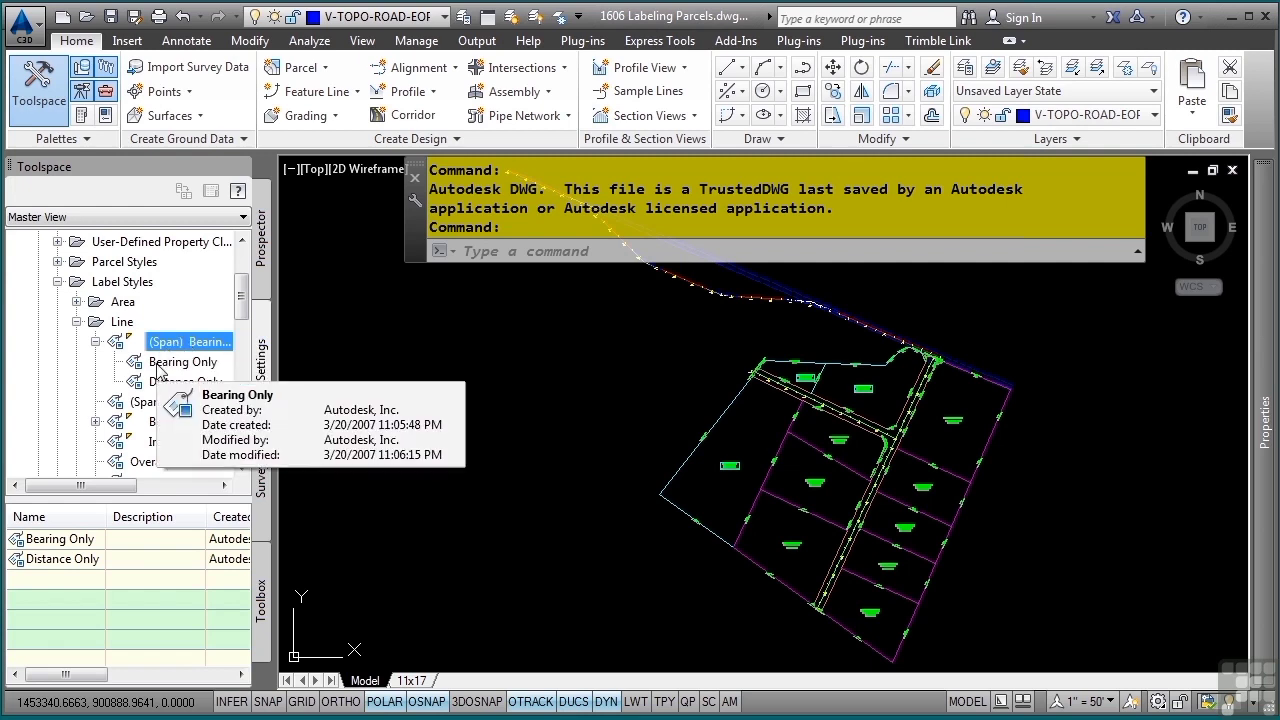
{"action": "left_click", "coordinate": [160, 362]}
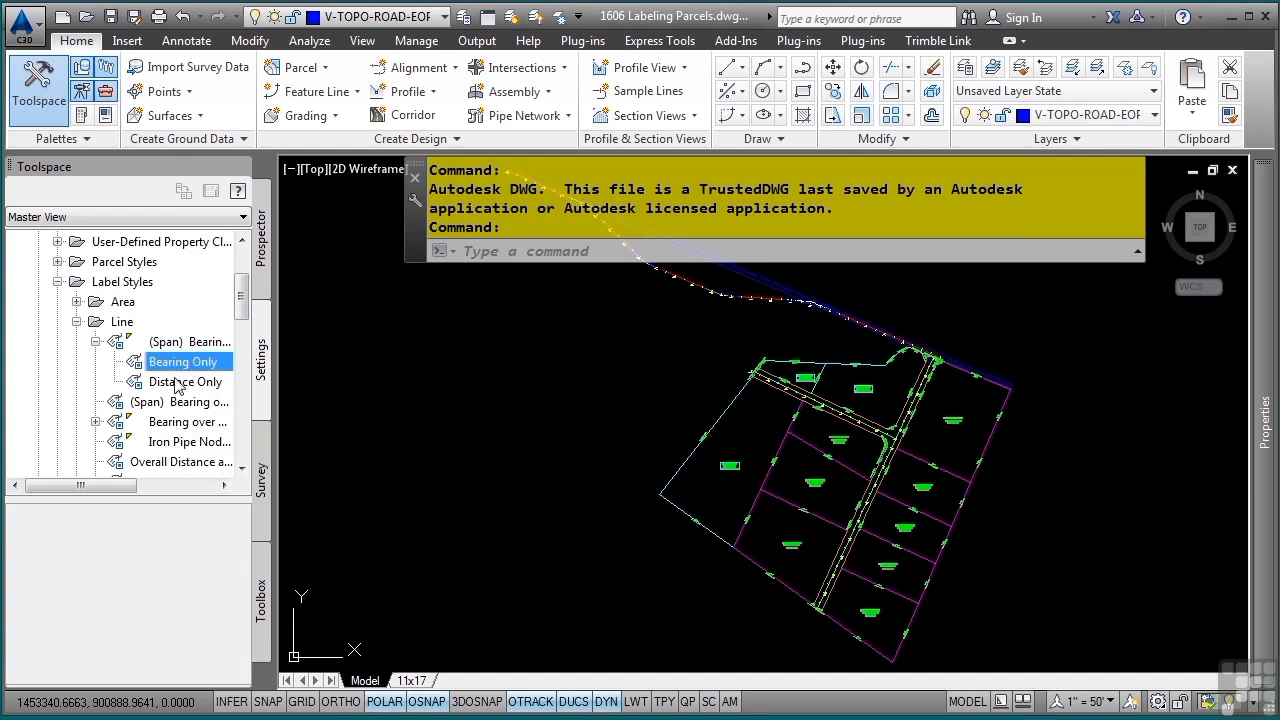
{"action": "left_click", "coordinate": [96, 341]}
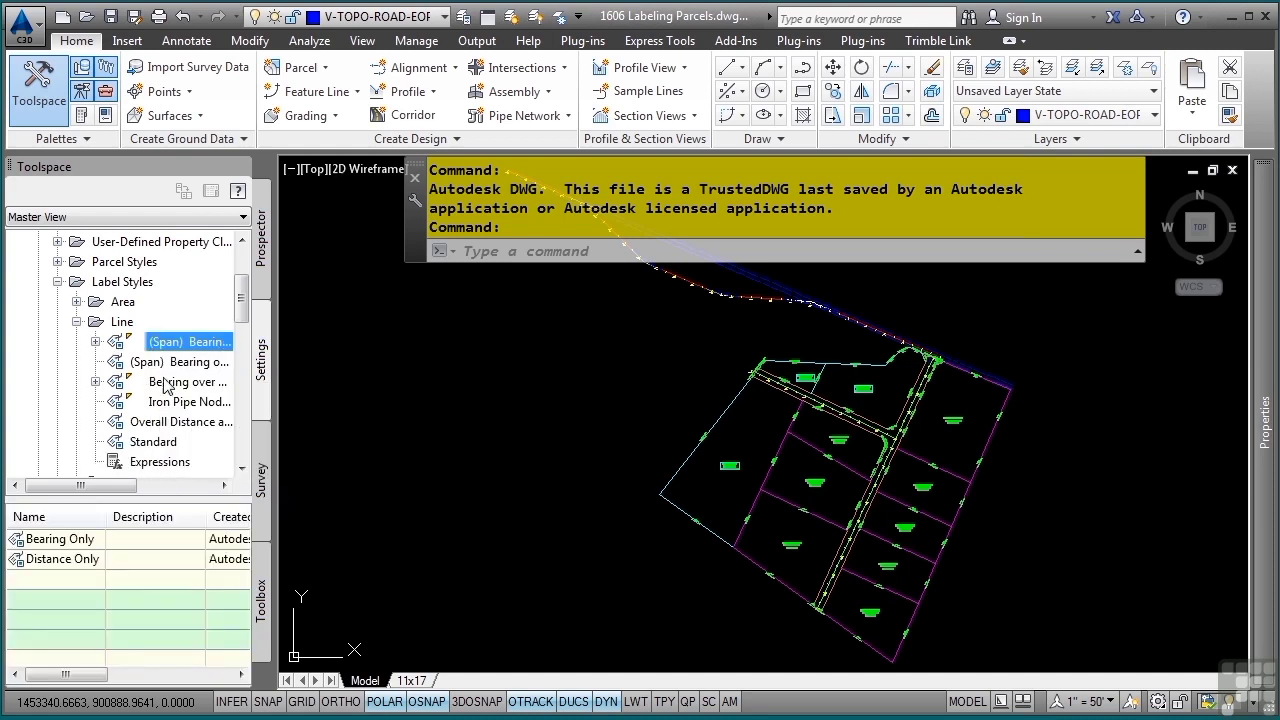
Open the Bearing over Distance line label style for editing and review its information and general settings
{"action": "left_click", "coordinate": [166, 388]}
{"action": "right_click", "coordinate": [186, 382]}
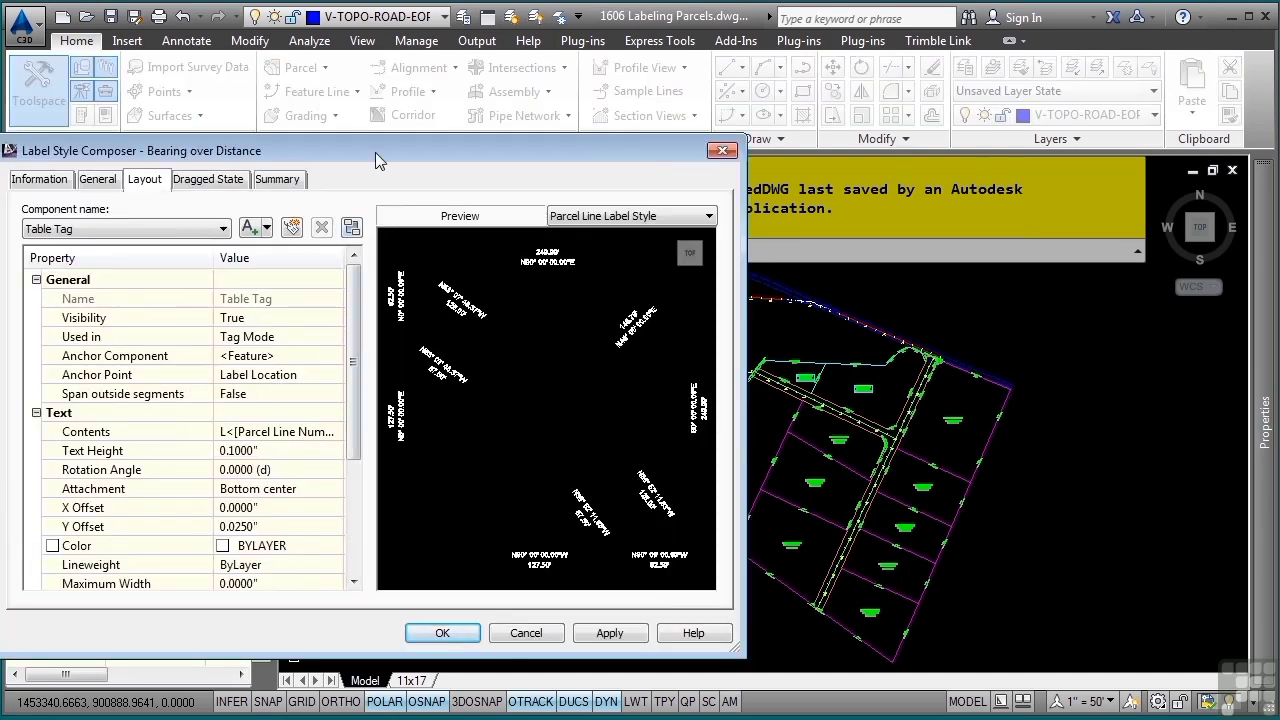
{"action": "left_click_drag", "start_coordinate": [375, 152], "coordinate": [643, 169]}
{"action": "left_click", "coordinate": [306, 200]}
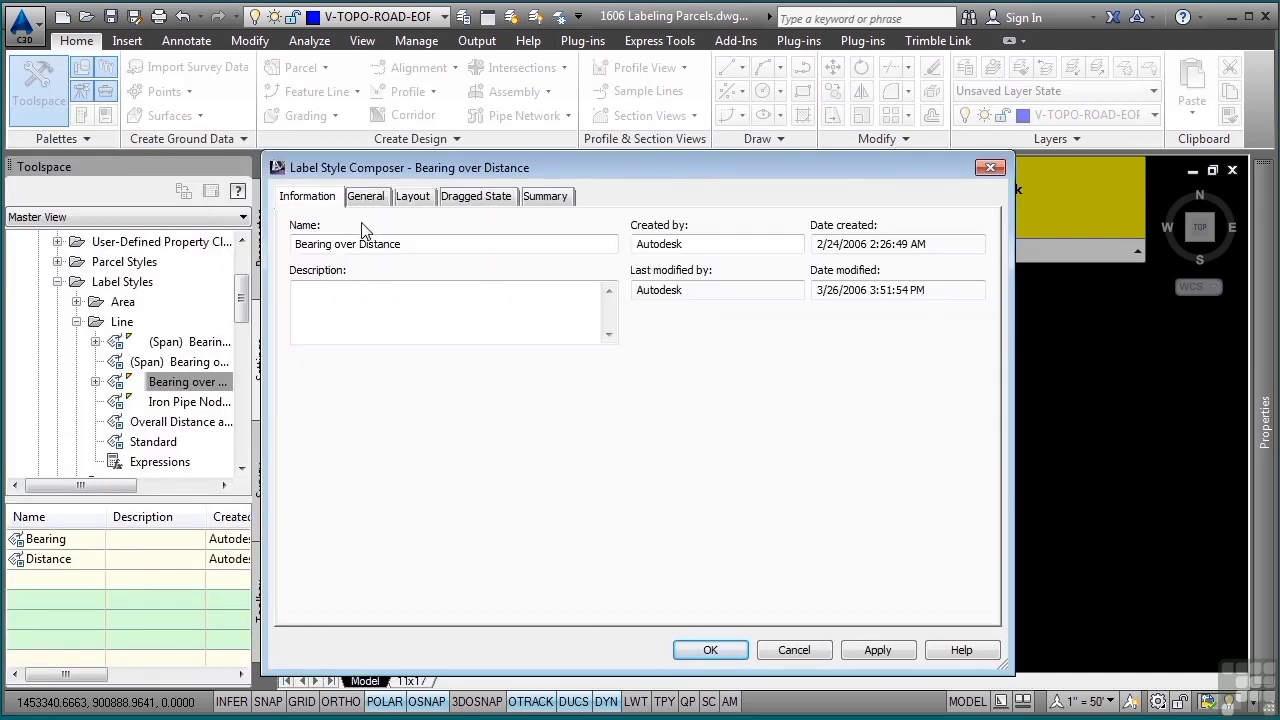
{"action": "left_click", "coordinate": [366, 197]}
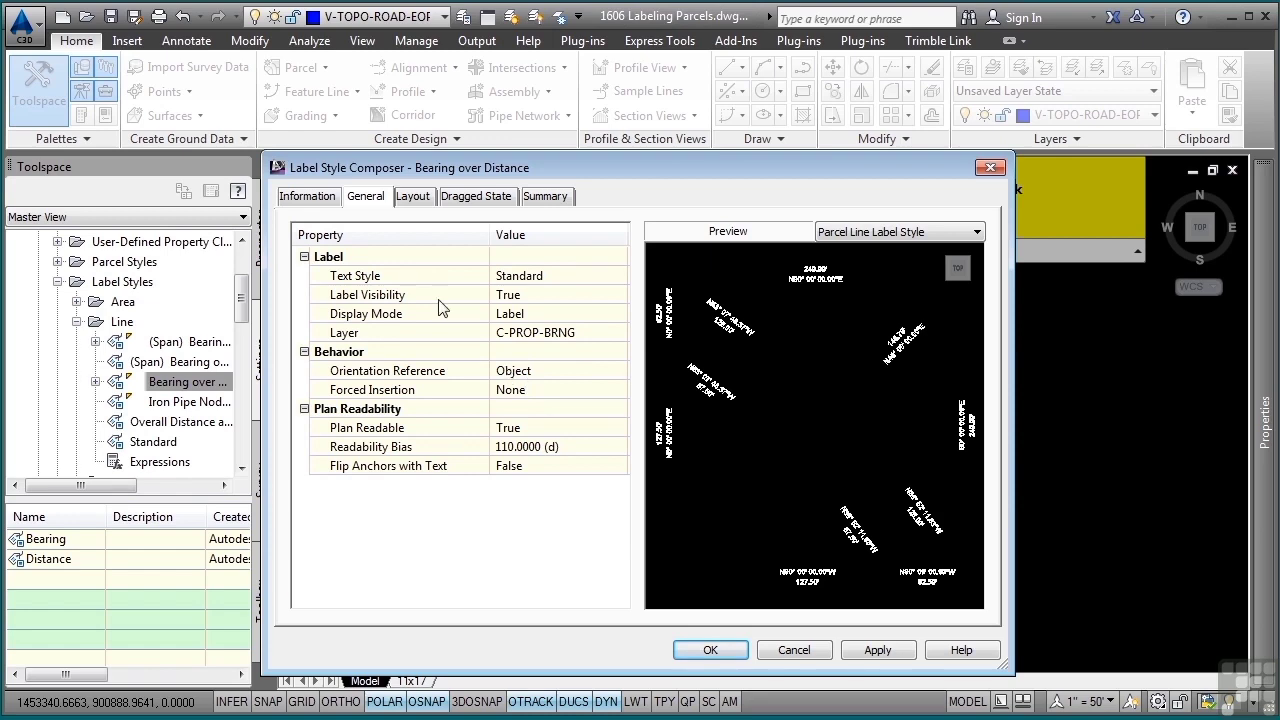
Review the Bearing component in the layout of the Bearing over Distance style, including the Segment Direction properties of its text contents
{"action": "left_click", "coordinate": [414, 196]}
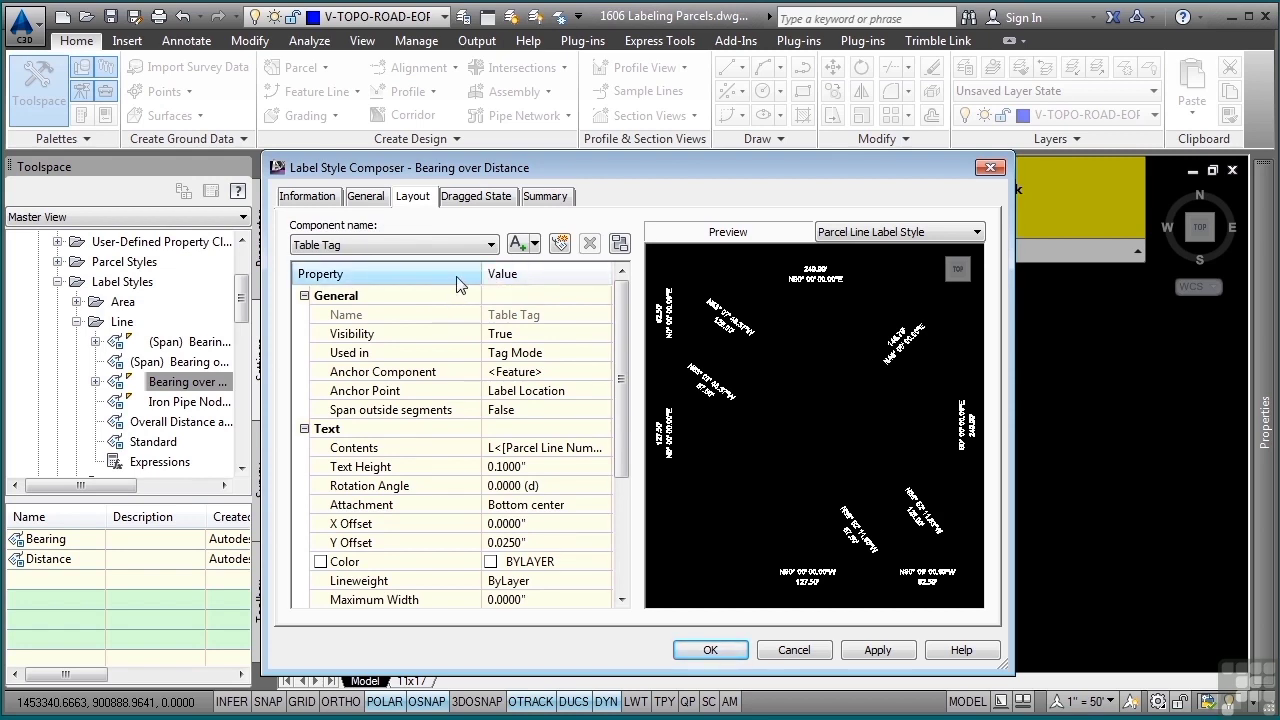
{"action": "left_click", "coordinate": [388, 245]}
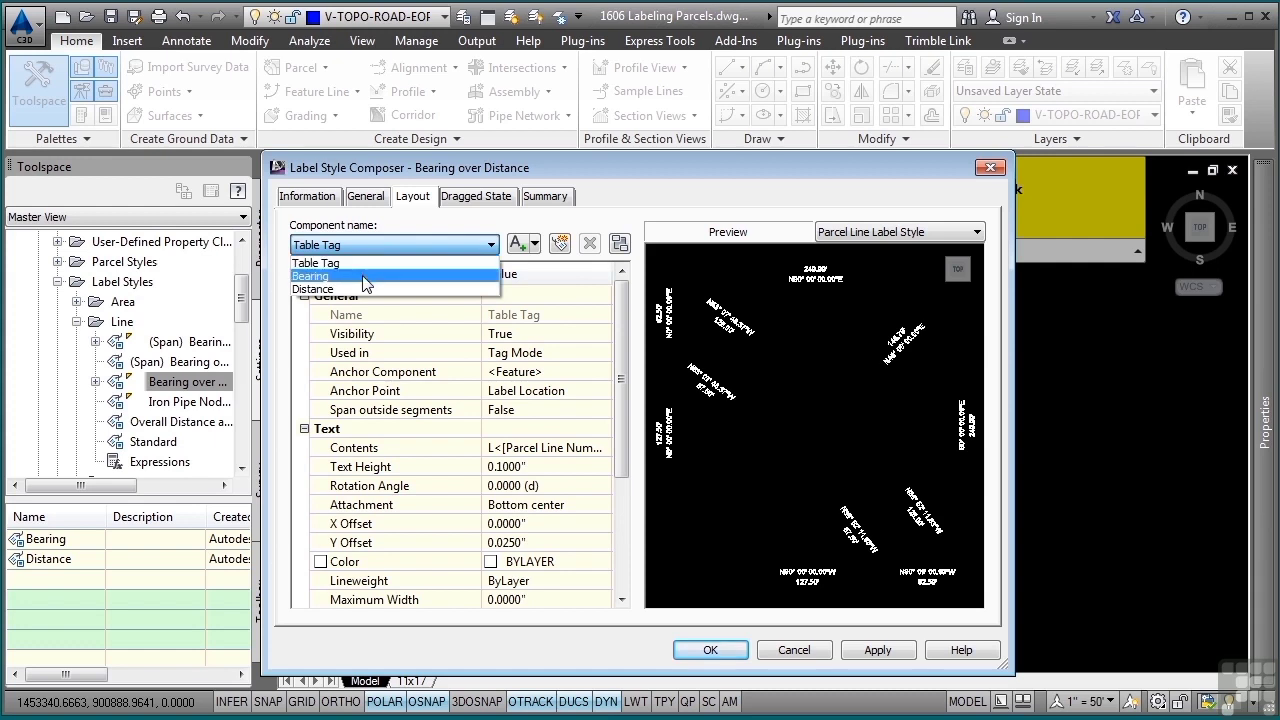
{"action": "left_click", "coordinate": [370, 276]}
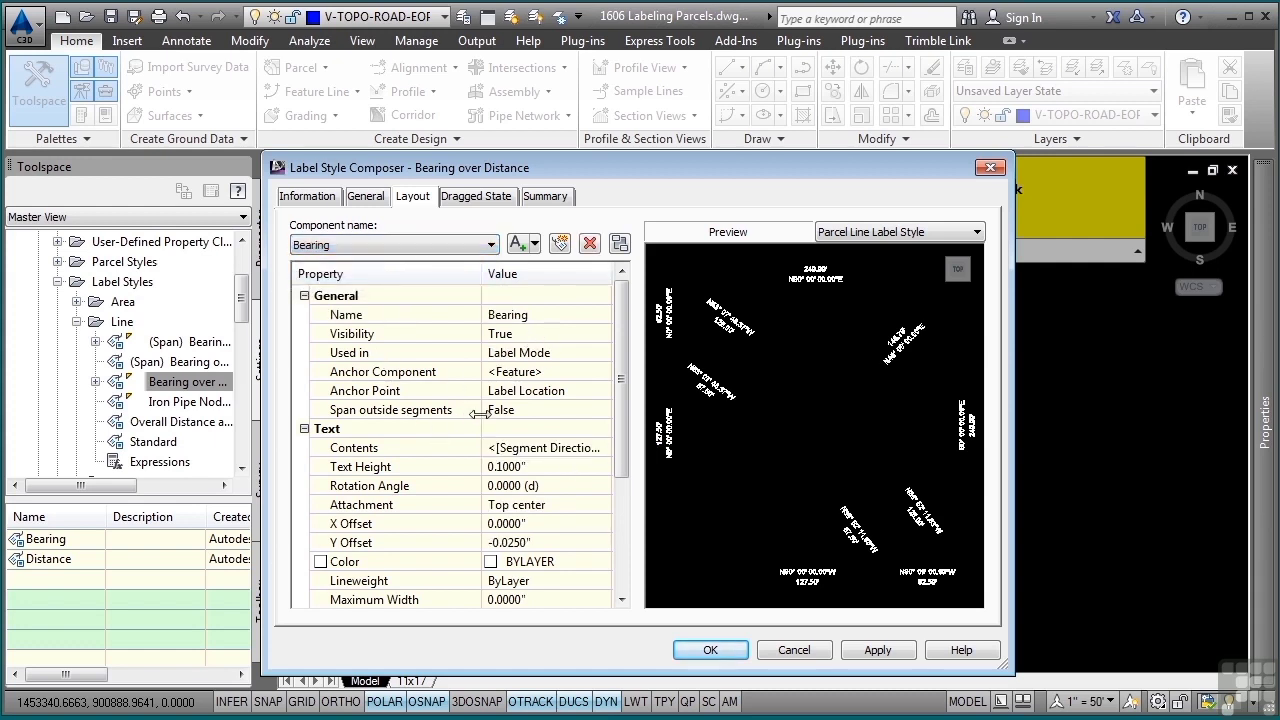
{"action": "left_click", "coordinate": [577, 453]}
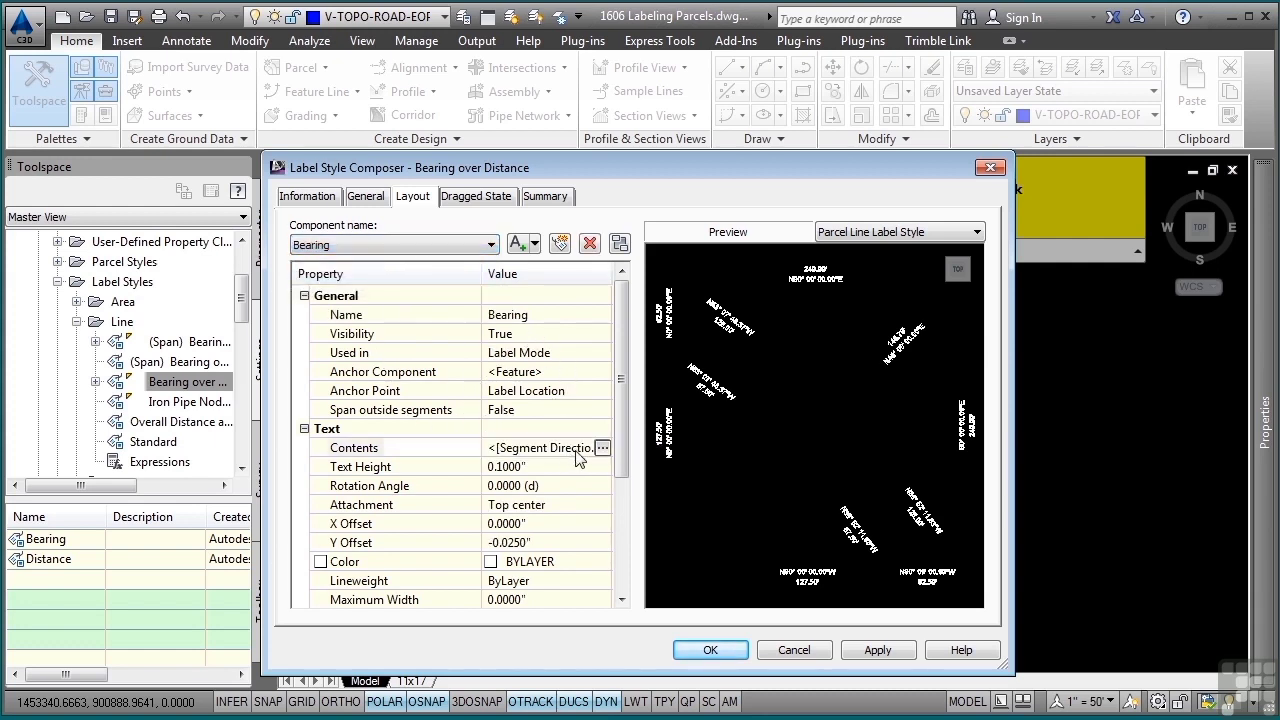
{"action": "left_click", "coordinate": [602, 448]}
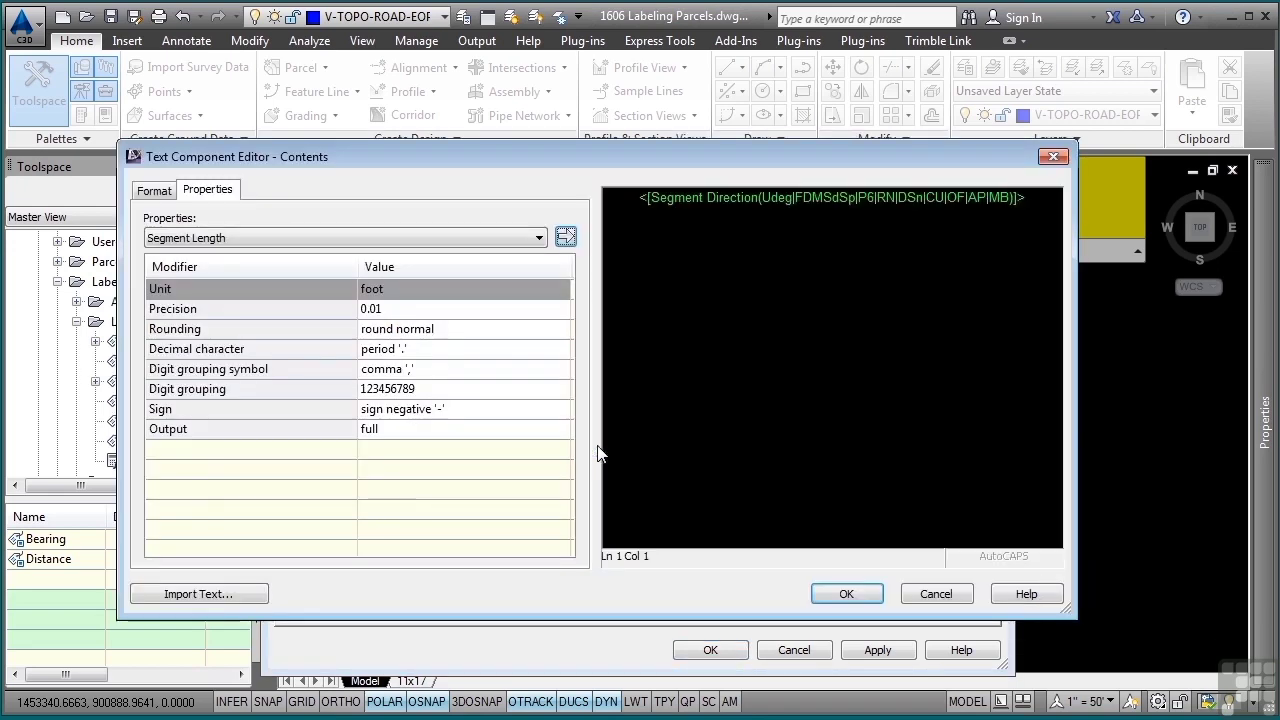
{"action": "left_click", "coordinate": [828, 203]}
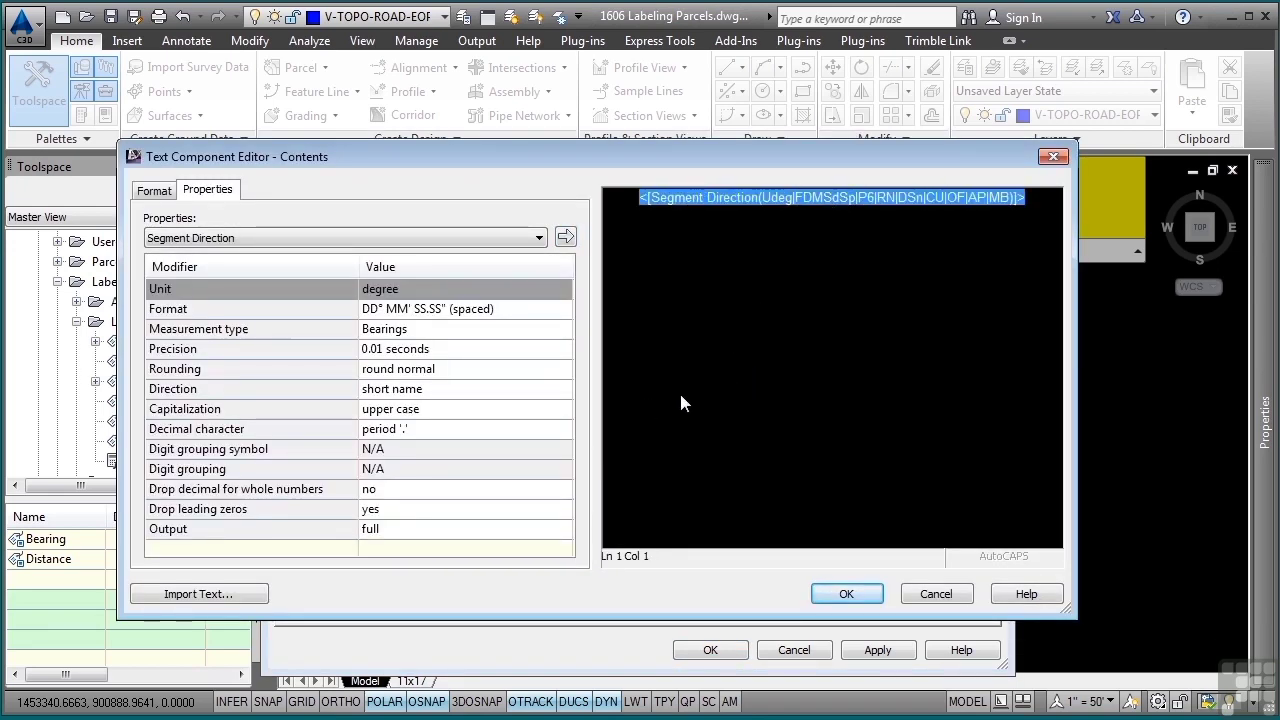
{"action": "left_click", "coordinate": [838, 592]}
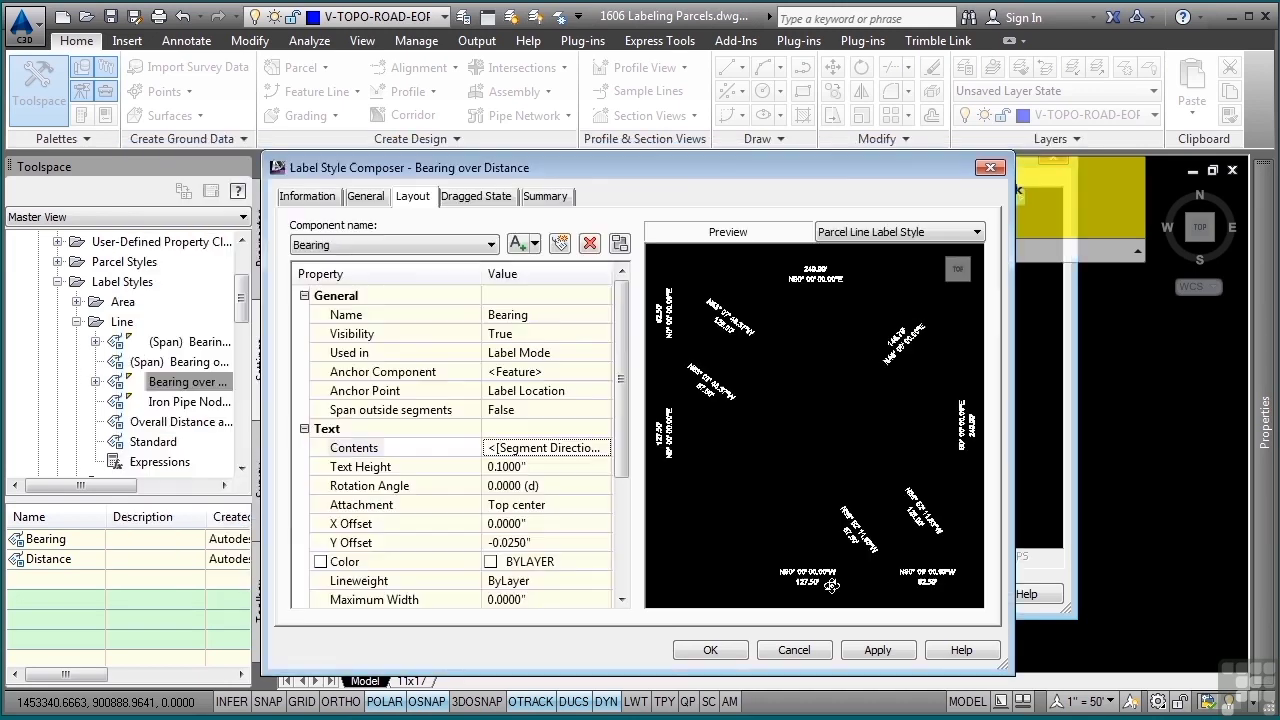
Review the Distance component and the label preview, then close the Bearing over Distance style without changes and collapse the parcel label styles
{"action": "left_click", "coordinate": [460, 245]}
{"action": "left_click", "coordinate": [343, 290]}
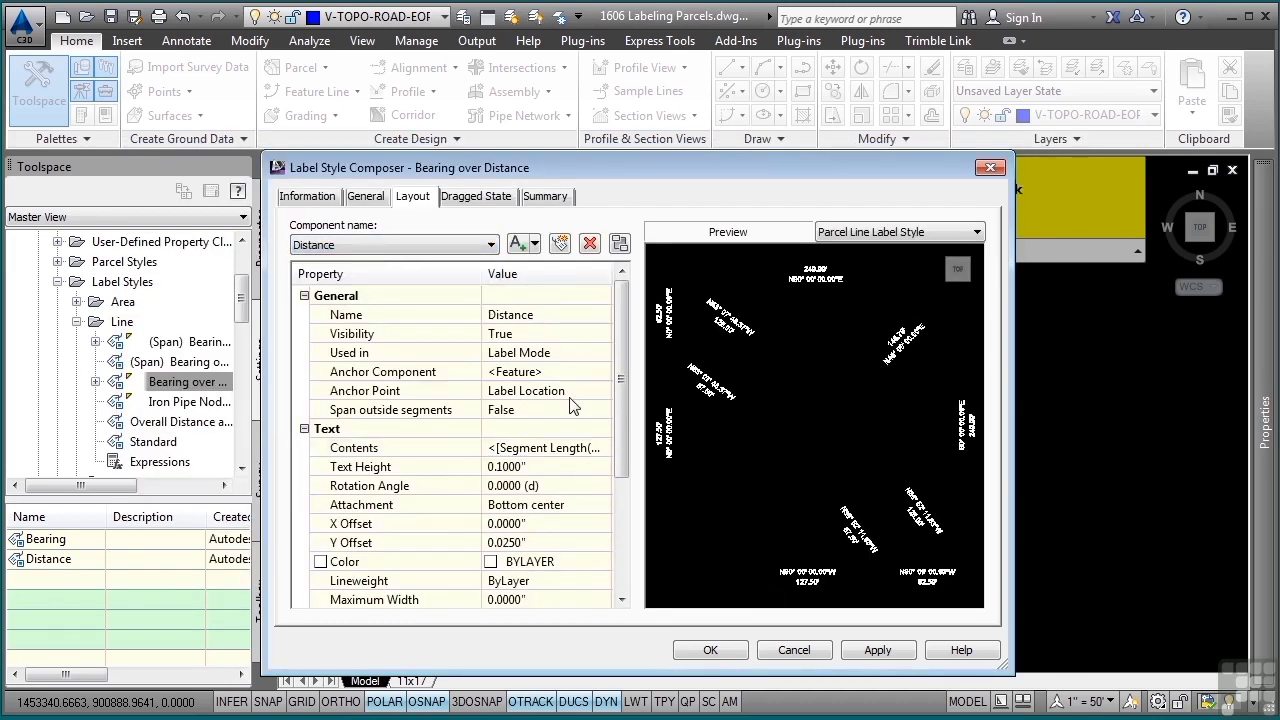
{"action": "left_click", "coordinate": [577, 454]}
{"action": "scroll", "coordinate": [796, 381], "scroll_direction": "up", "scroll_amount": 3}
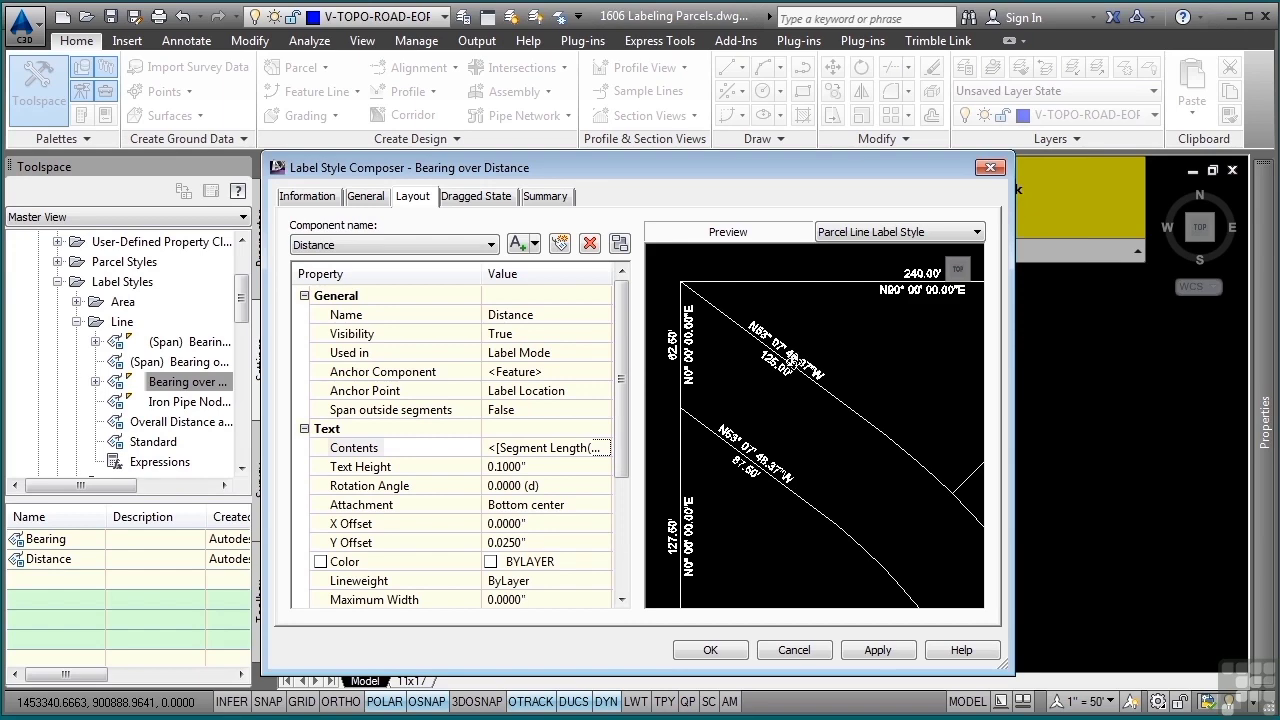
{"action": "left_click", "coordinate": [778, 648]}
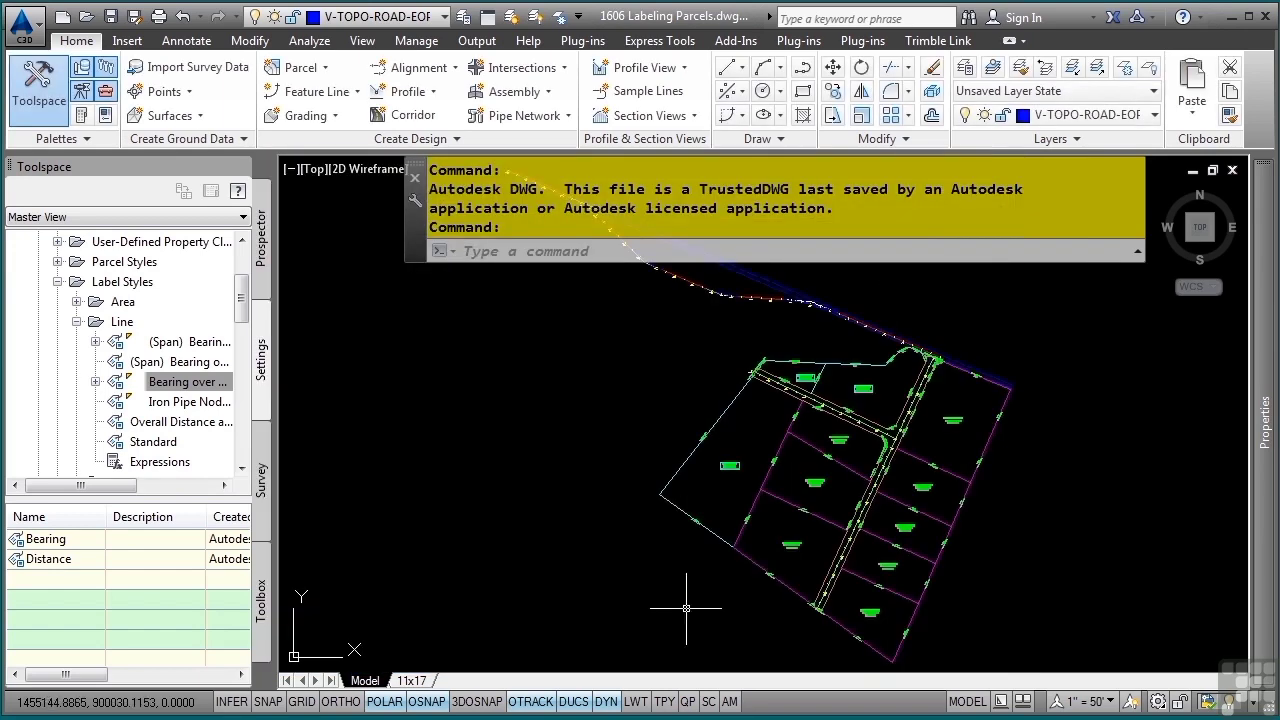
{"action": "left_click", "coordinate": [58, 282]}
Examine the existing bearing and distance labels along the road parcels and at the road intersection for duplicated, overlapping segment labels
{"action": "scroll", "coordinate": [858, 414], "scroll_direction": "up", "scroll_amount": 5}
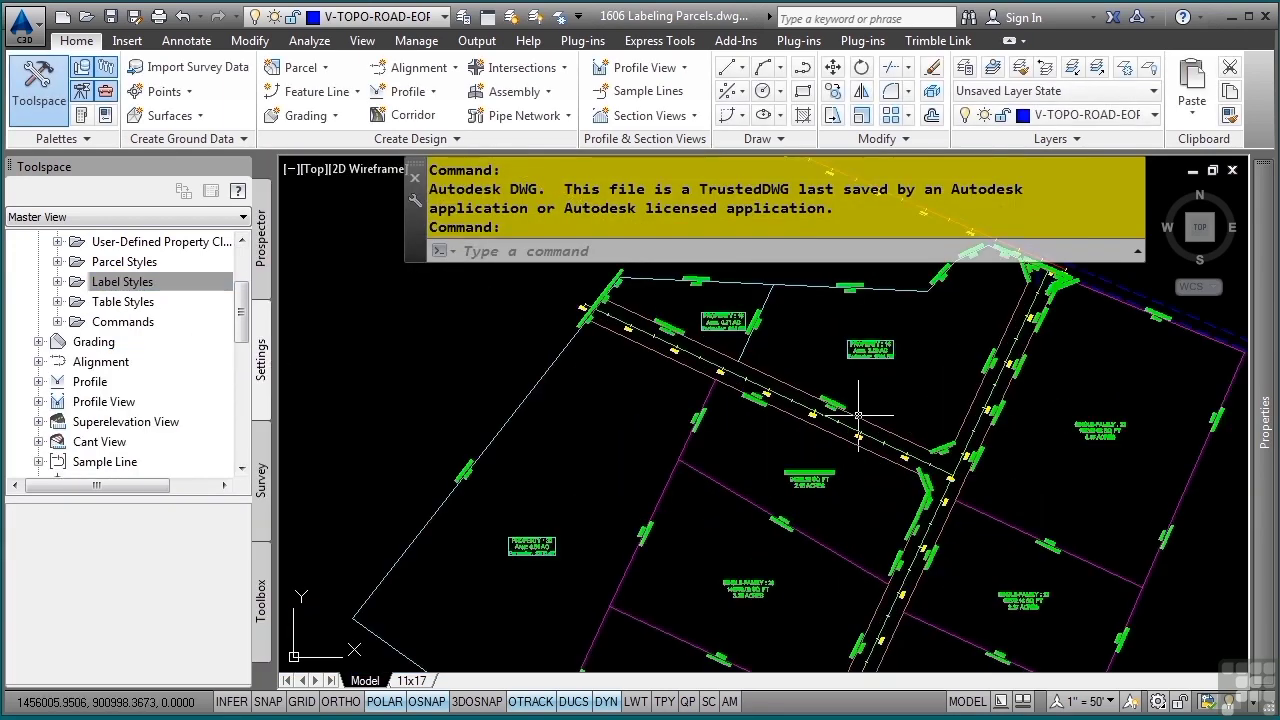
{"action": "scroll", "coordinate": [816, 425], "scroll_direction": "up", "scroll_amount": 5}
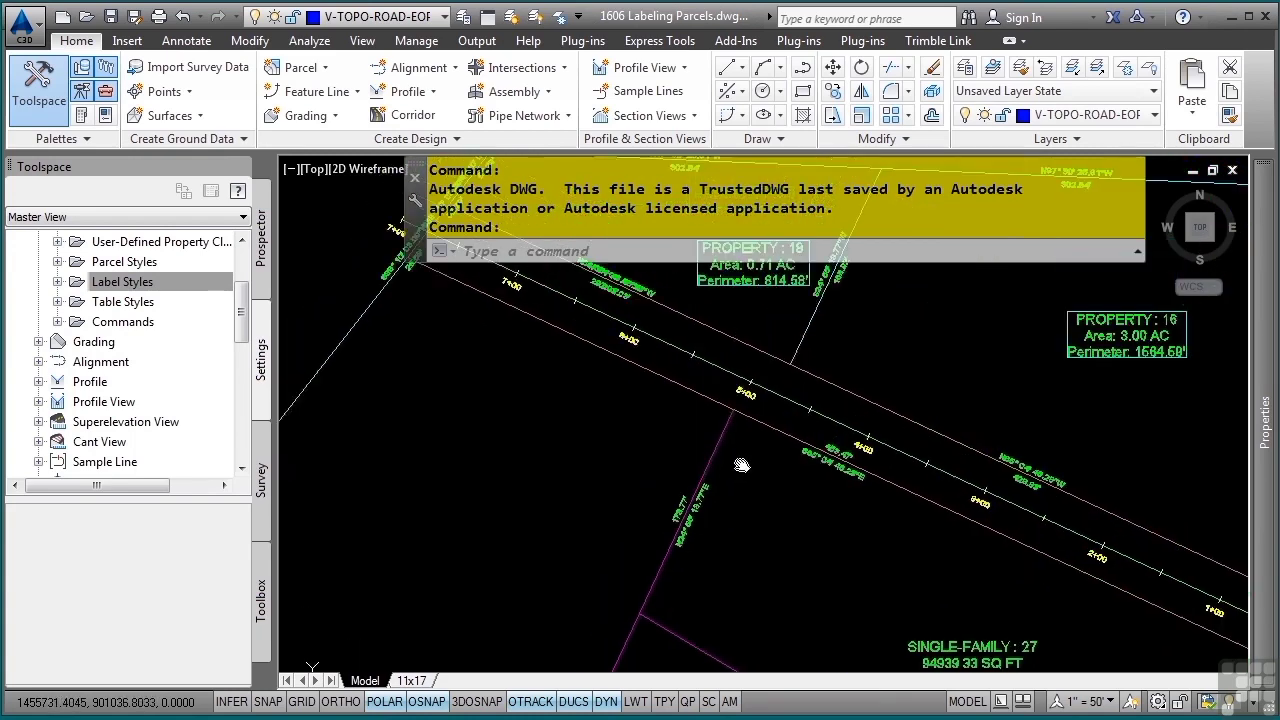
{"action": "middle_click_drag", "start_coordinate": [583, 465], "coordinate": [816, 513]}
{"action": "scroll", "coordinate": [816, 513], "scroll_direction": "up", "scroll_amount": 4}
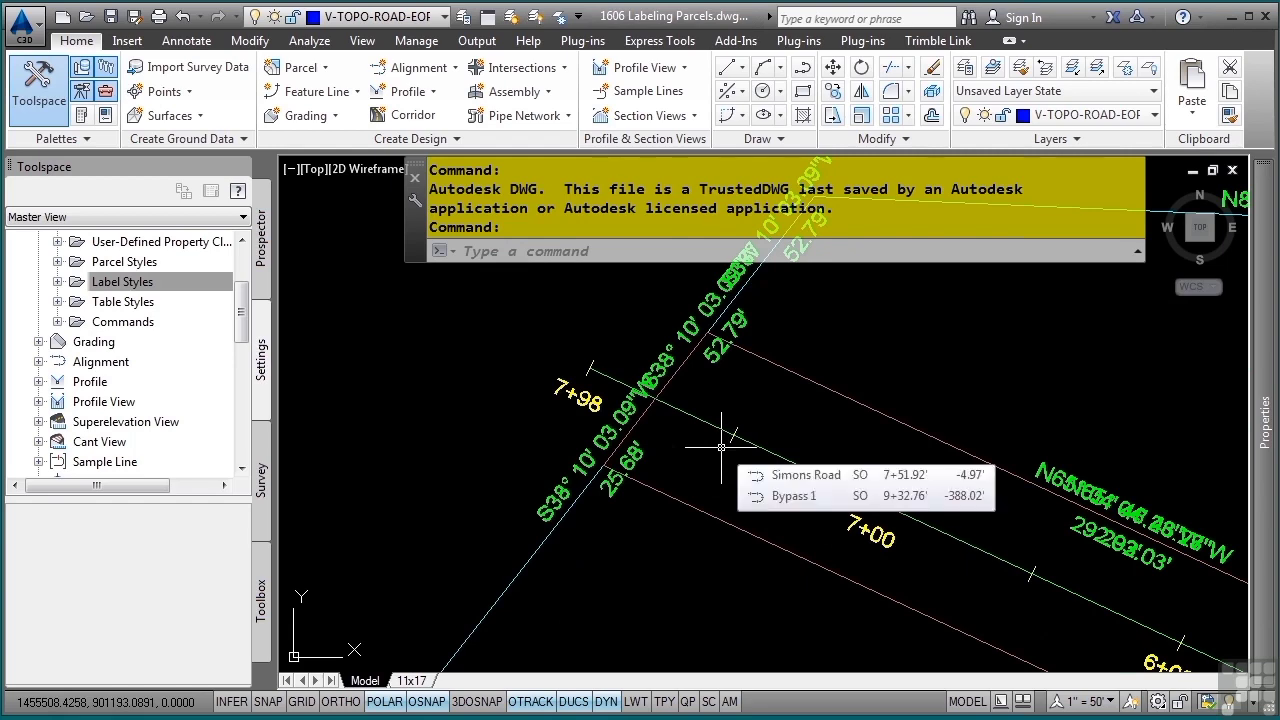
{"action": "mouse_move", "coordinate": [831, 425]}
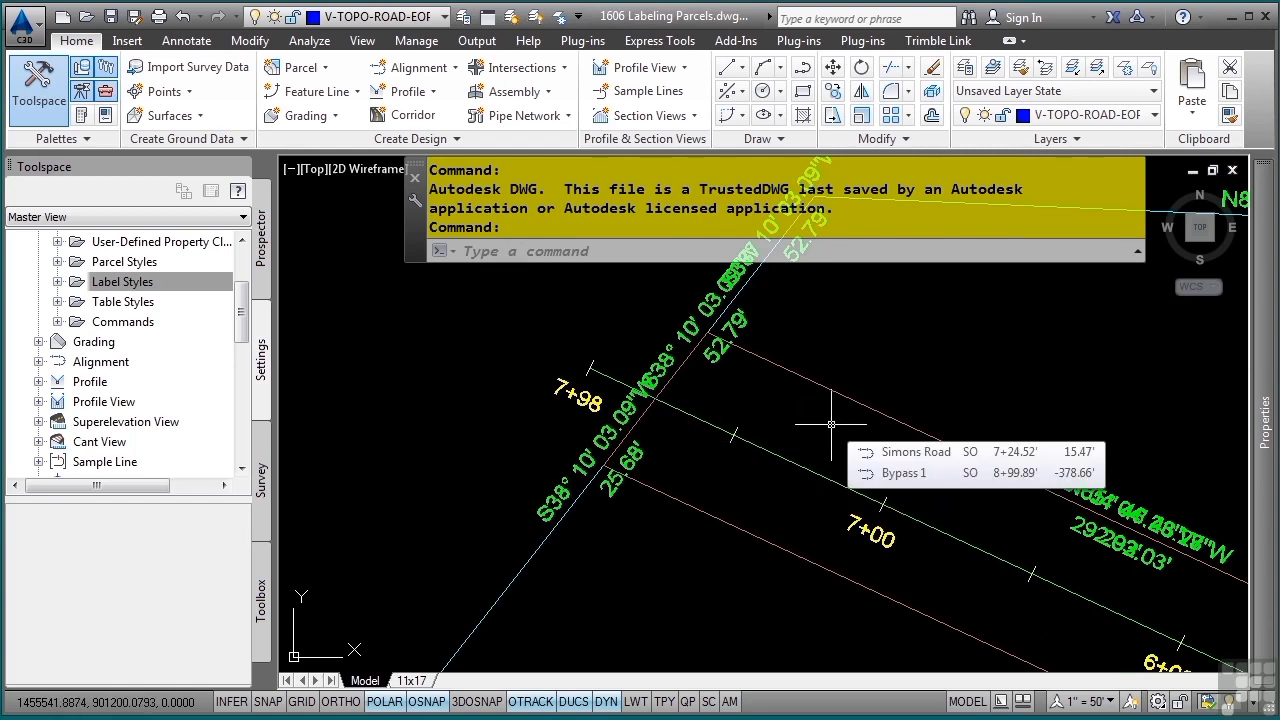
{"action": "scroll", "coordinate": [831, 425], "scroll_direction": "down", "scroll_amount": 4}
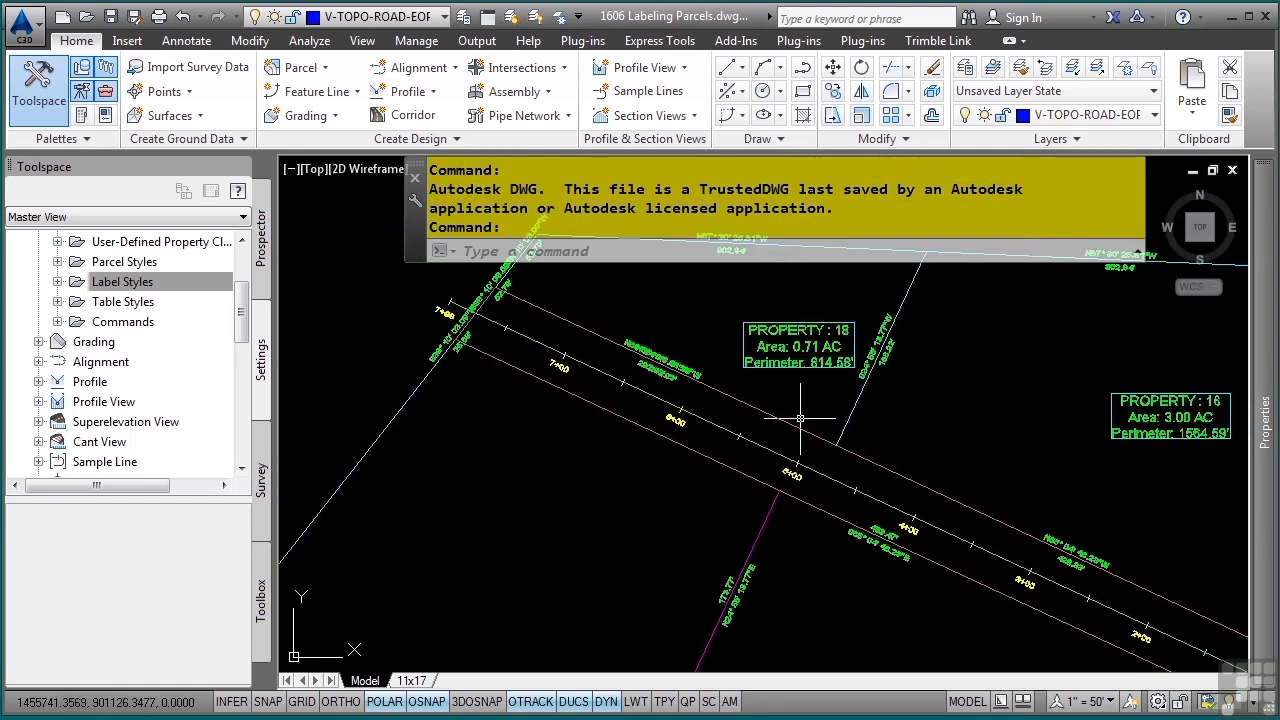
{"action": "middle_click_drag", "start_coordinate": [933, 470], "coordinate": [749, 425]}
{"action": "middle_click_drag", "start_coordinate": [1004, 491], "coordinate": [746, 423]}
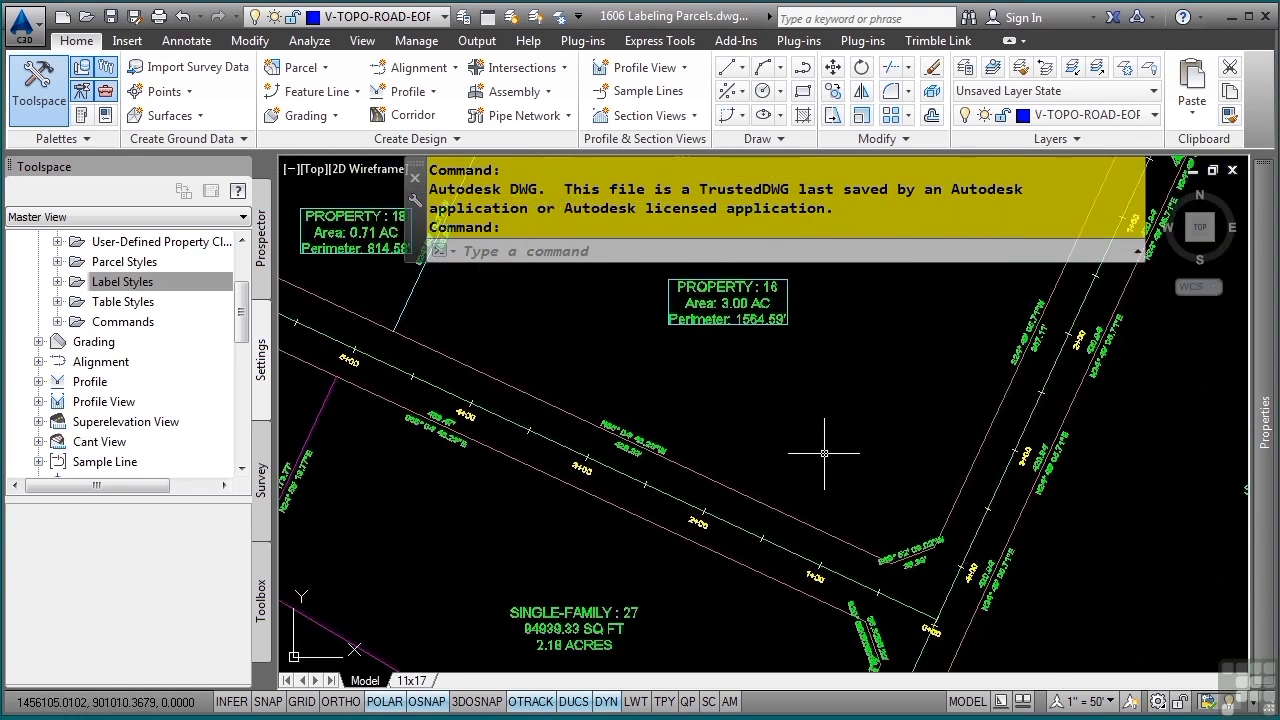
{"action": "mouse_move", "coordinate": [821, 484]}
{"action": "middle_mouse_down"}
{"action": "mouse_move", "coordinate": [858, 378]}
{"action": "mouse_move", "coordinate": [809, 391]}
{"action": "middle_mouse_up"}
{"action": "scroll", "coordinate": [862, 412], "scroll_direction": "up", "scroll_amount": 2}
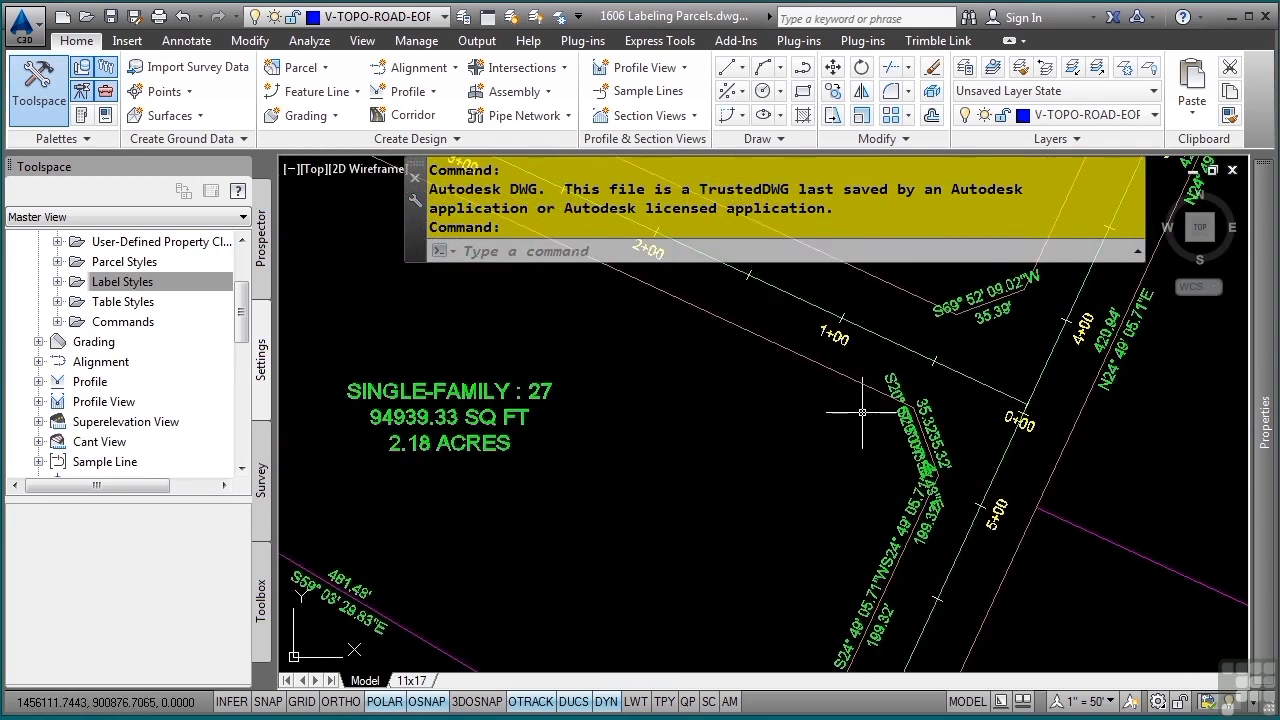
{"action": "middle_click_drag", "start_coordinate": [879, 469], "coordinate": [789, 390]}
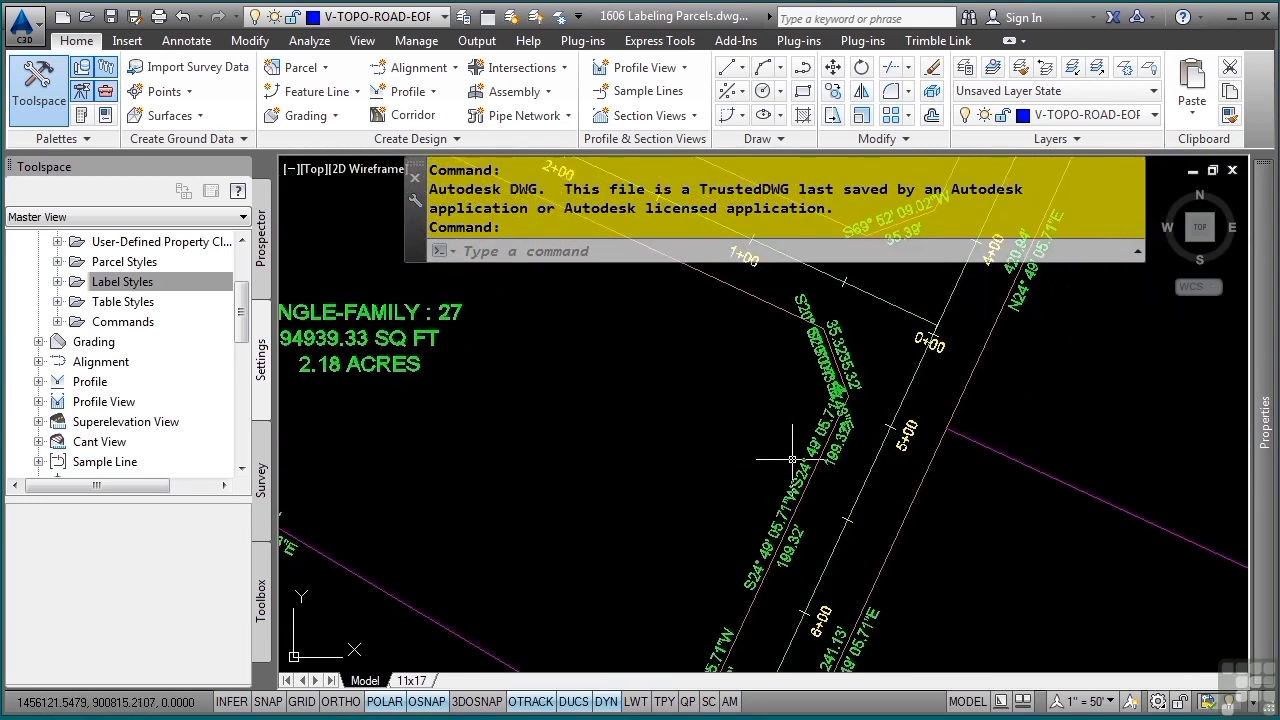
{"action": "scroll", "coordinate": [745, 428], "scroll_direction": "down", "scroll_amount": 2}
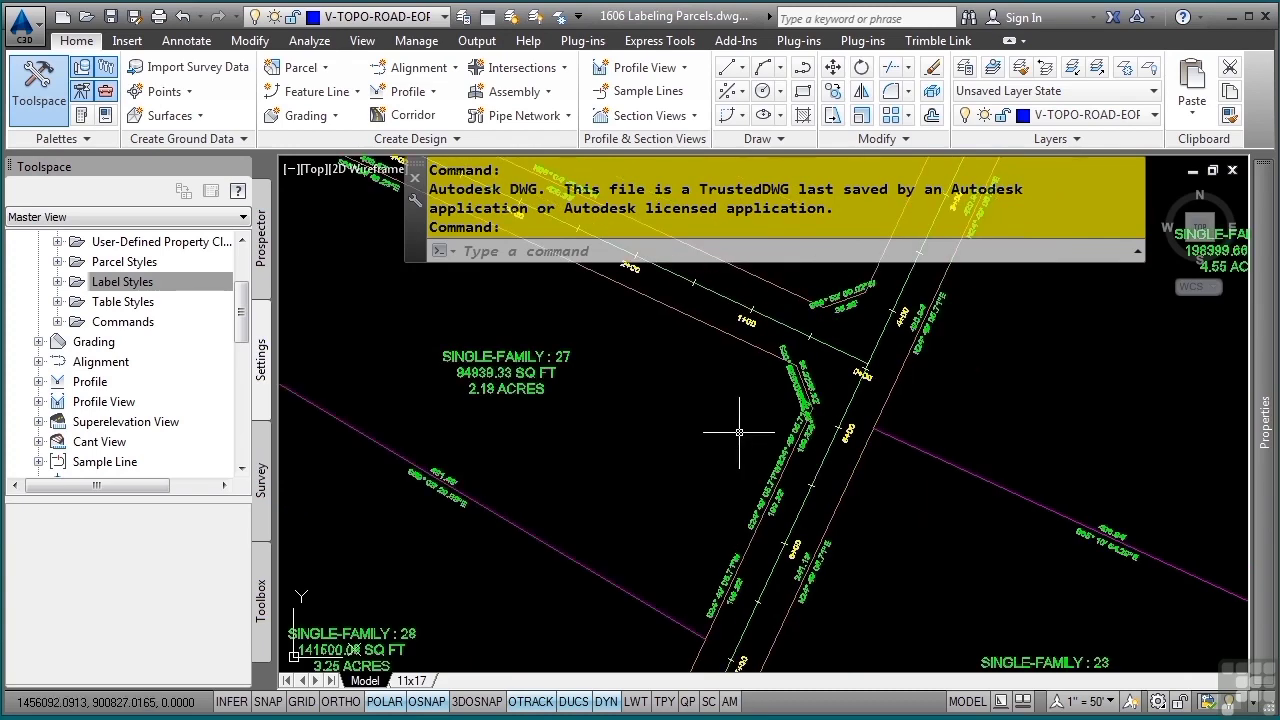
{"action": "mouse_move", "coordinate": [708, 428]}
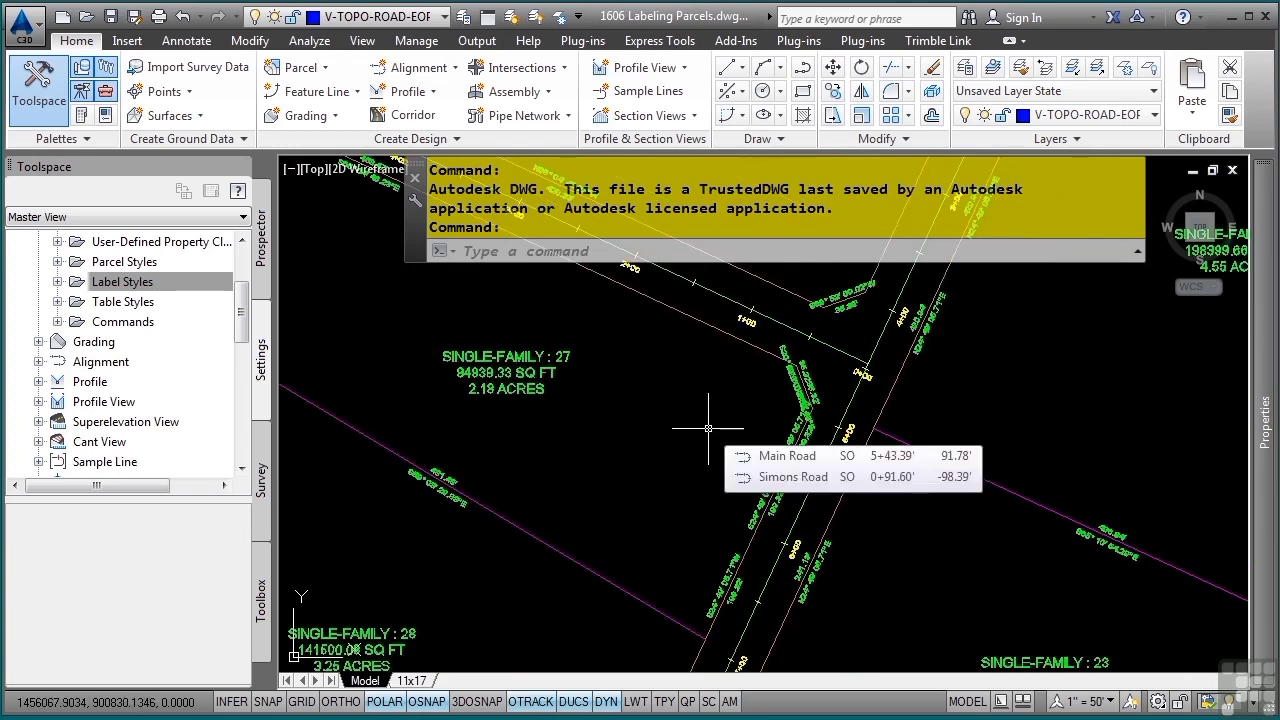
Select one overlapping parcel segment label at the intersection, extend the selection to all similar labels, and erase them
{"action": "left_click", "coordinate": [795, 398]}
{"action": "right_click", "coordinate": [731, 418]}
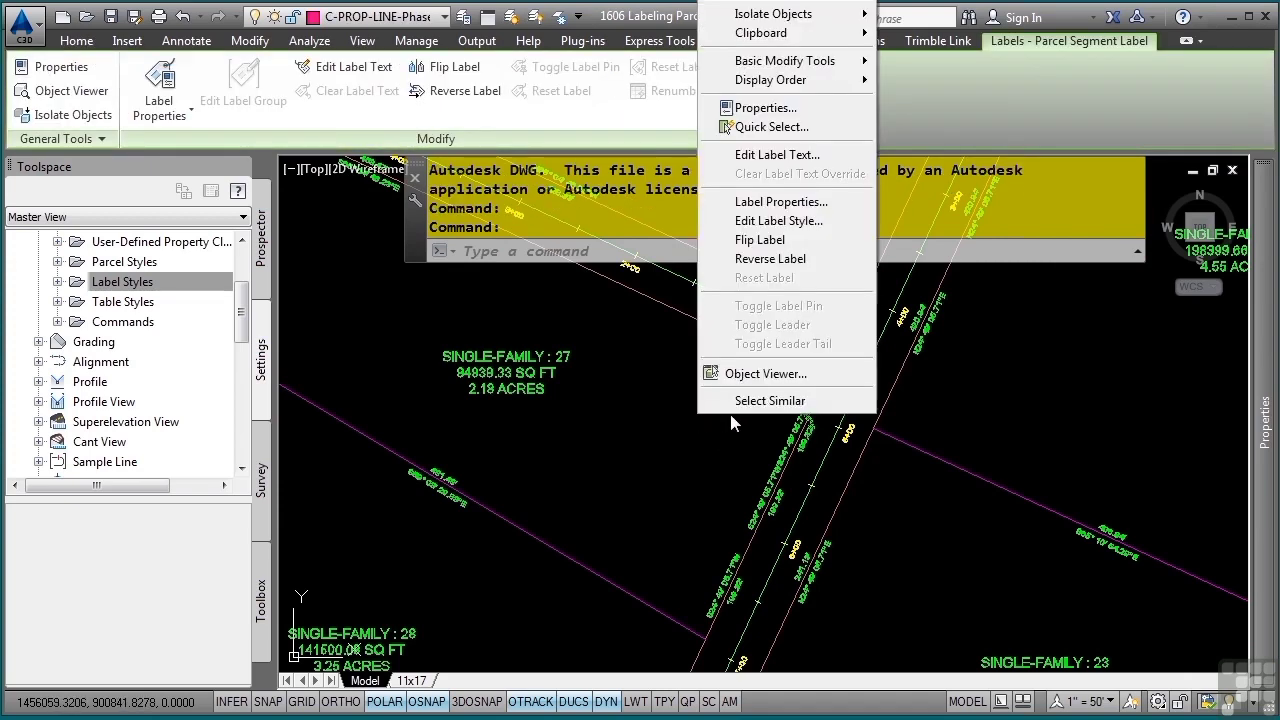
{"action": "left_click", "coordinate": [765, 400]}
{"action": "scroll", "coordinate": [704, 436], "scroll_direction": "down", "scroll_amount": 4}
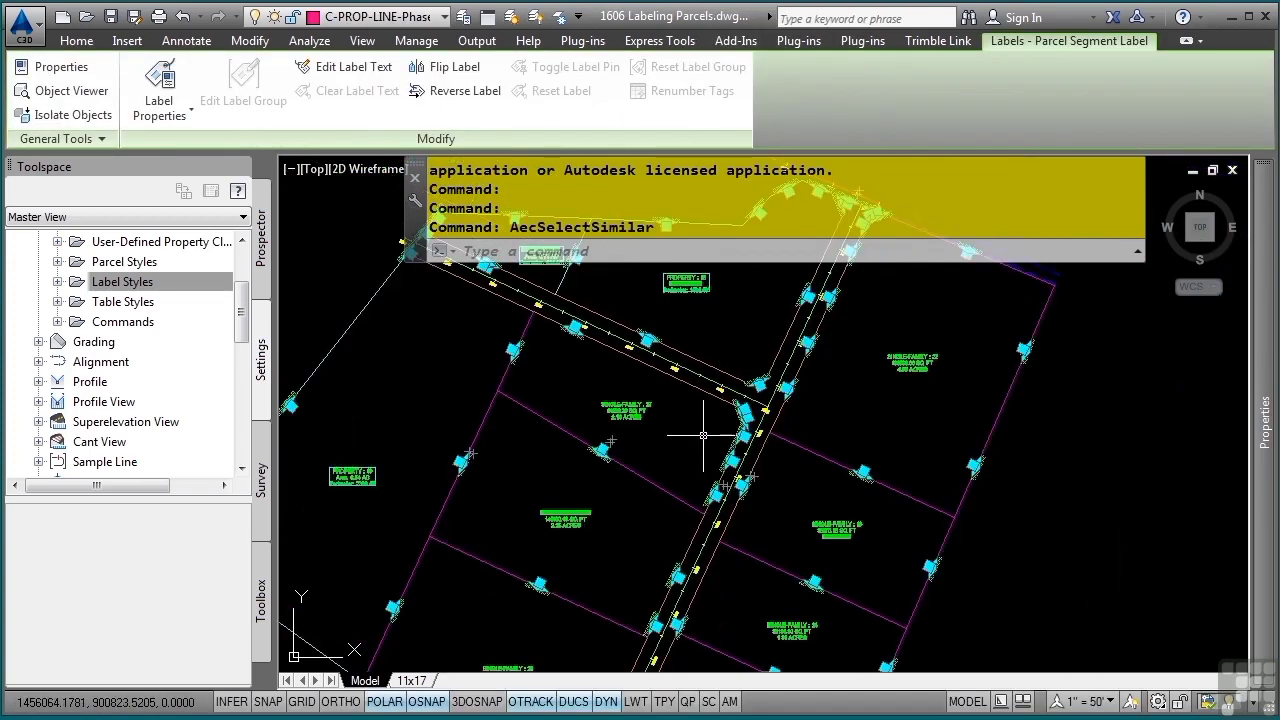
{"action": "scroll", "coordinate": [690, 440], "scroll_direction": "down", "scroll_amount": 2}
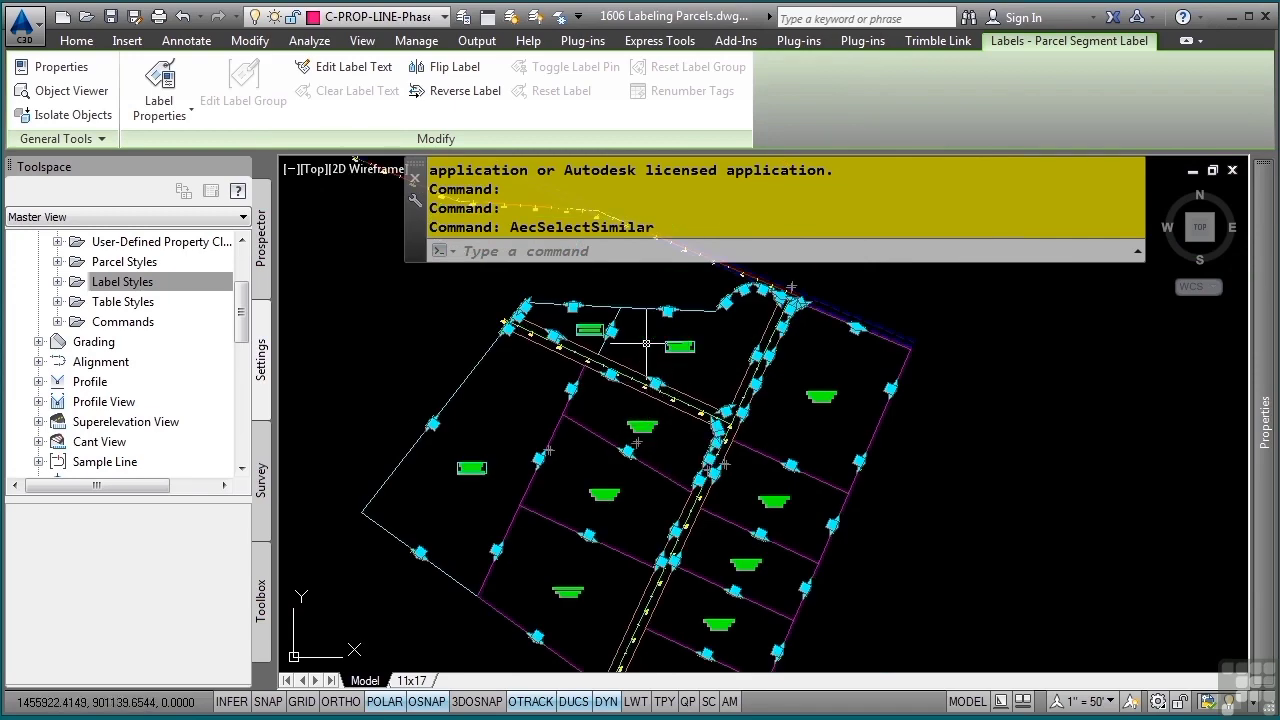
{"action": "key", "text": "Delete"}
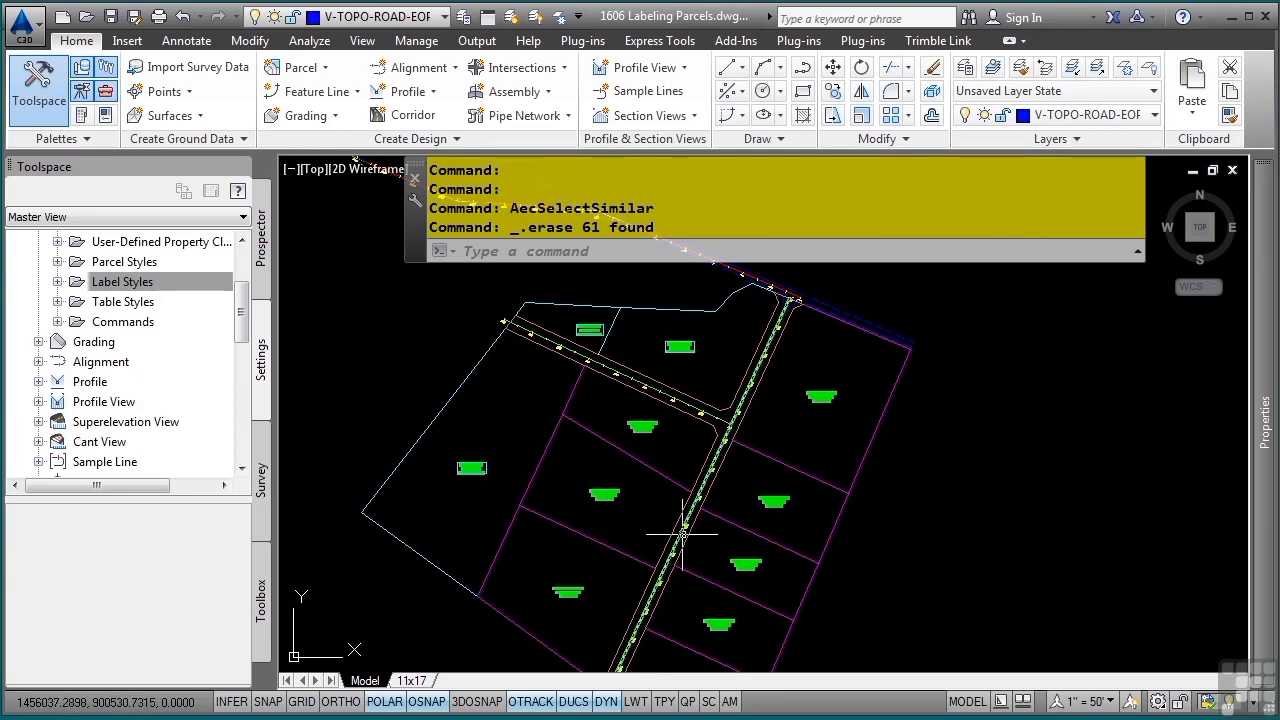
Add Multiple Segment labels in the clockwise direction to the large western Property parcel and the two Property parcels north of the side road
{"action": "left_click", "coordinate": [469, 468]}
{"action": "left_click", "coordinate": [521, 420]}
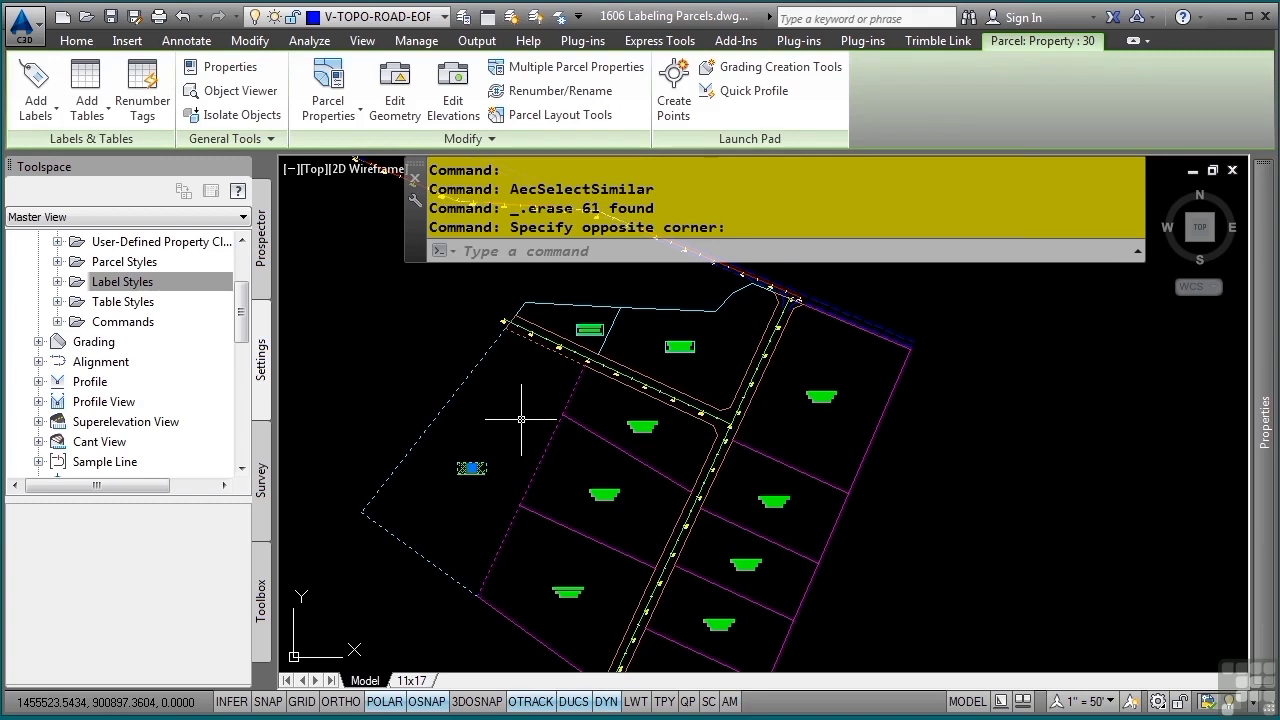
{"action": "left_click", "coordinate": [42, 118]}
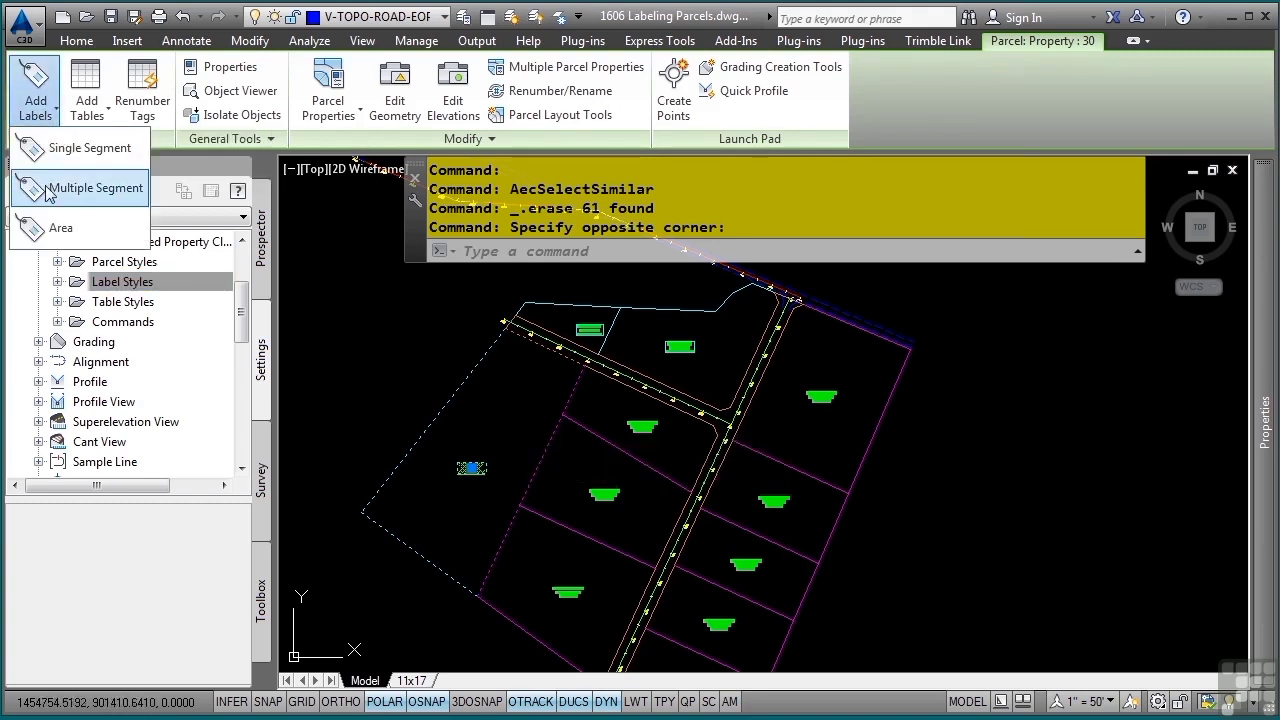
{"action": "left_click", "coordinate": [50, 190]}
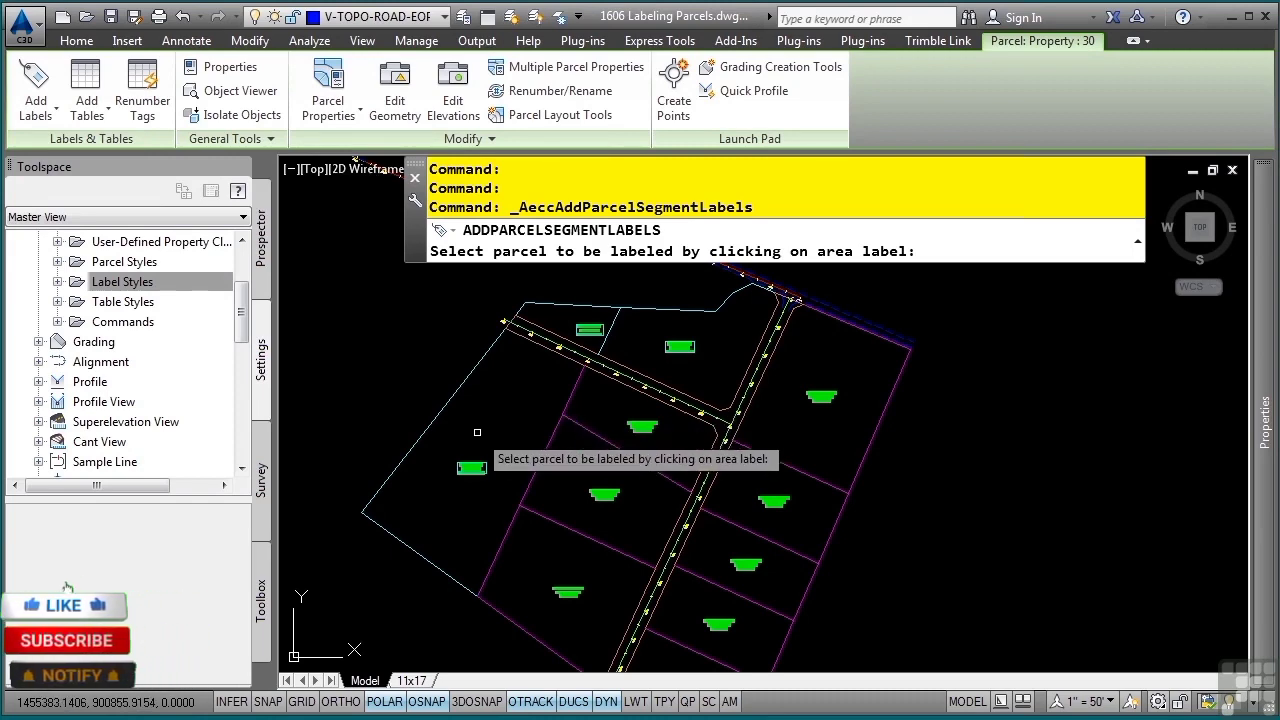
{"action": "left_click", "coordinate": [472, 464]}
{"action": "key", "text": "Return"}
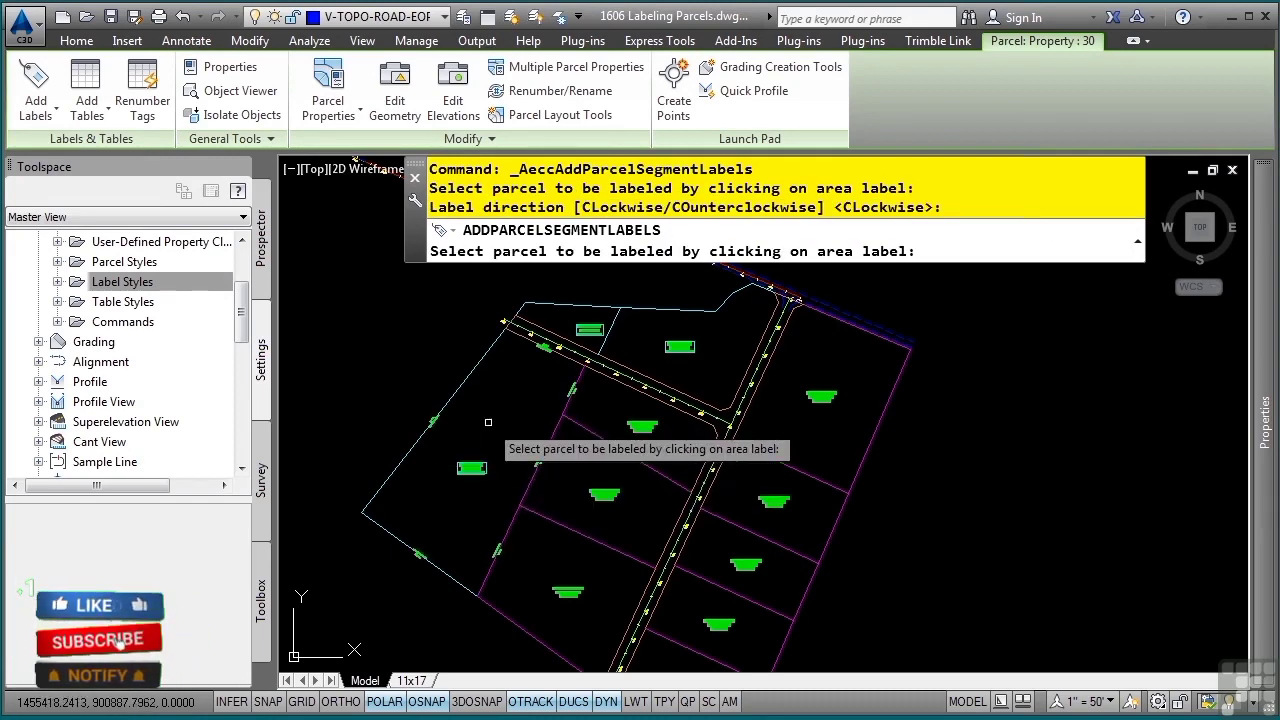
{"action": "left_click", "coordinate": [581, 333]}
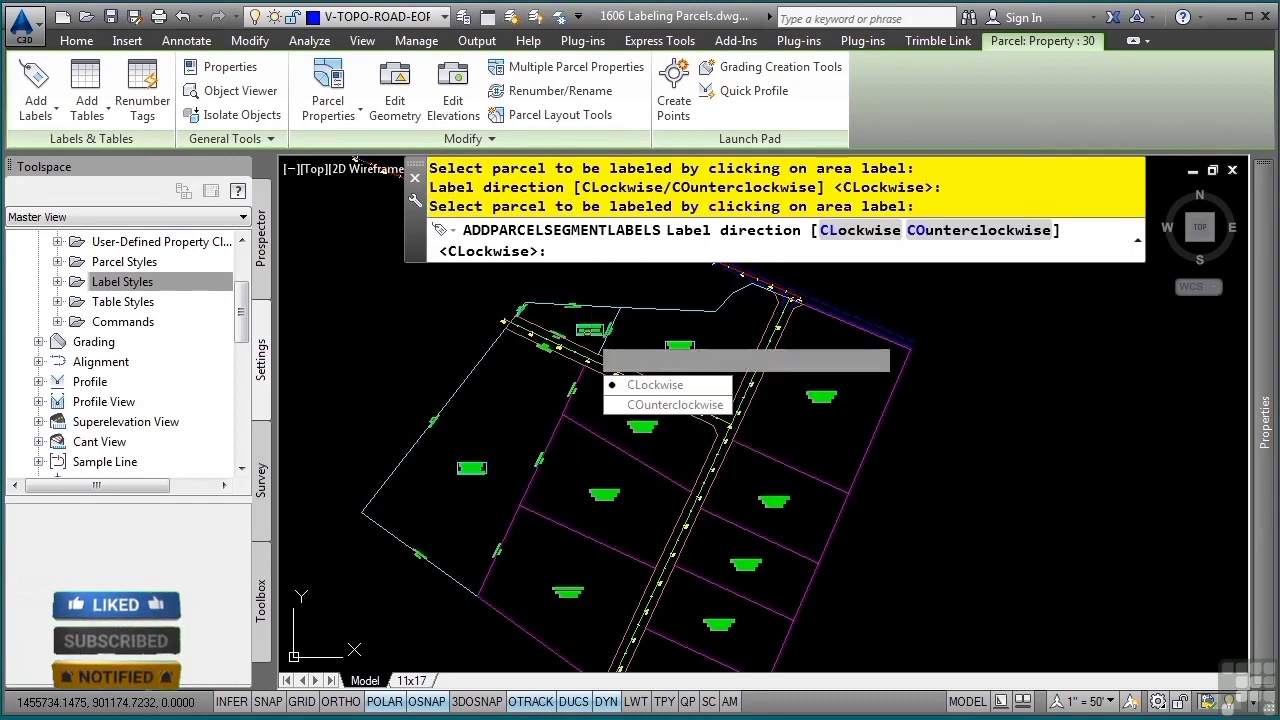
{"action": "key", "text": "Return"}
{"action": "left_click", "coordinate": [680, 346]}
{"action": "key", "text": "Return"}
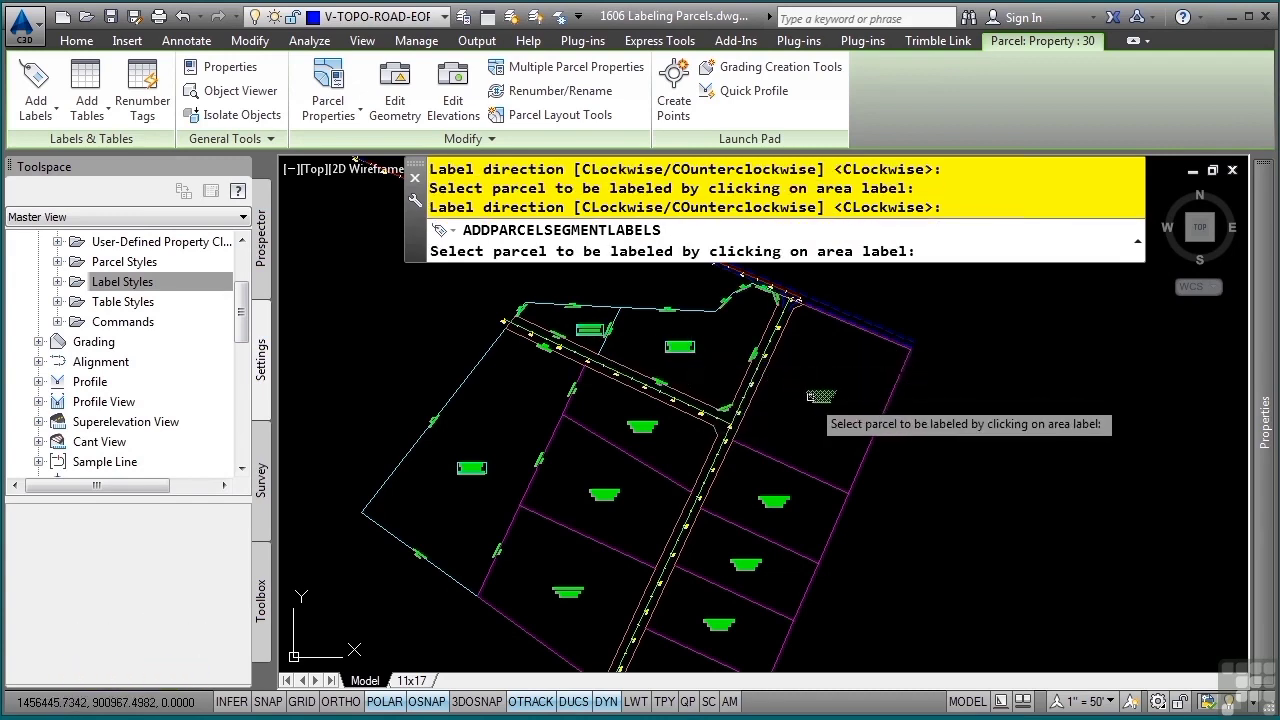
Label the segments of the northeastern single-family parcel and the two upper single-family parcels west of the main road, all clockwise
{"action": "left_click", "coordinate": [818, 397]}
{"action": "key", "text": "Return"}
{"action": "left_click", "coordinate": [642, 426]}
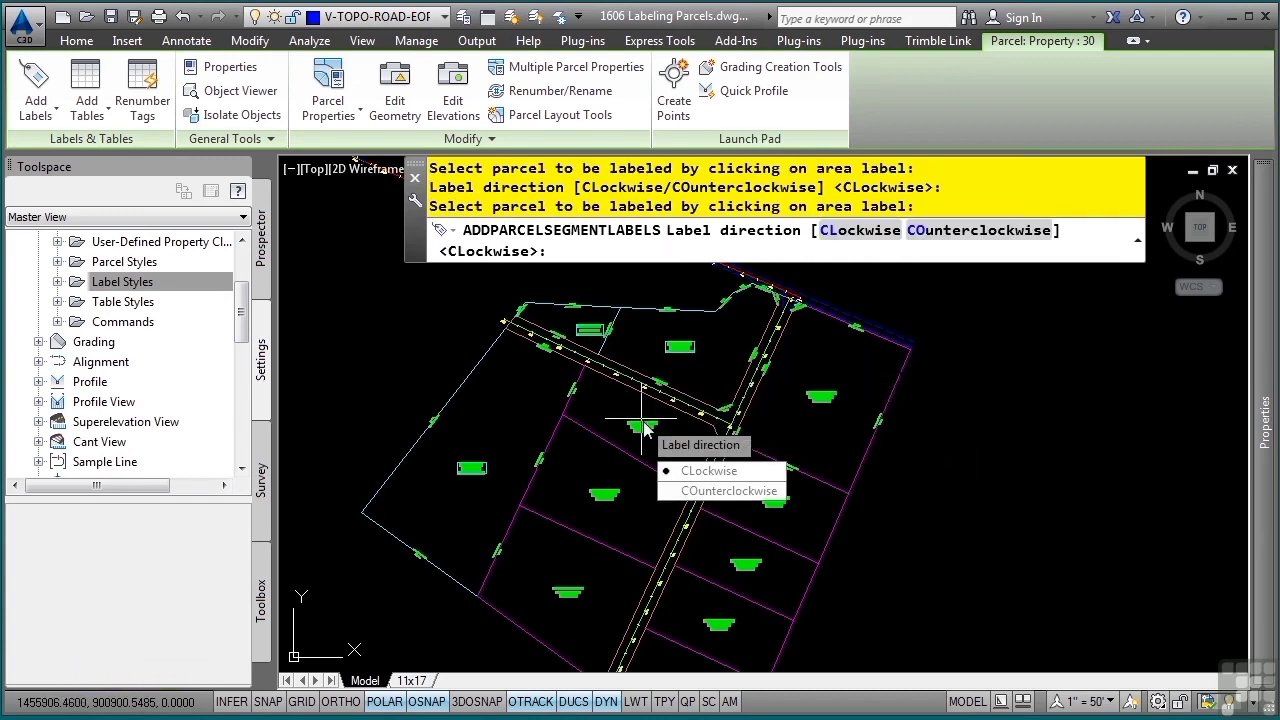
{"action": "key", "text": "Return"}
{"action": "left_click", "coordinate": [600, 494]}
{"action": "key", "text": "Return"}
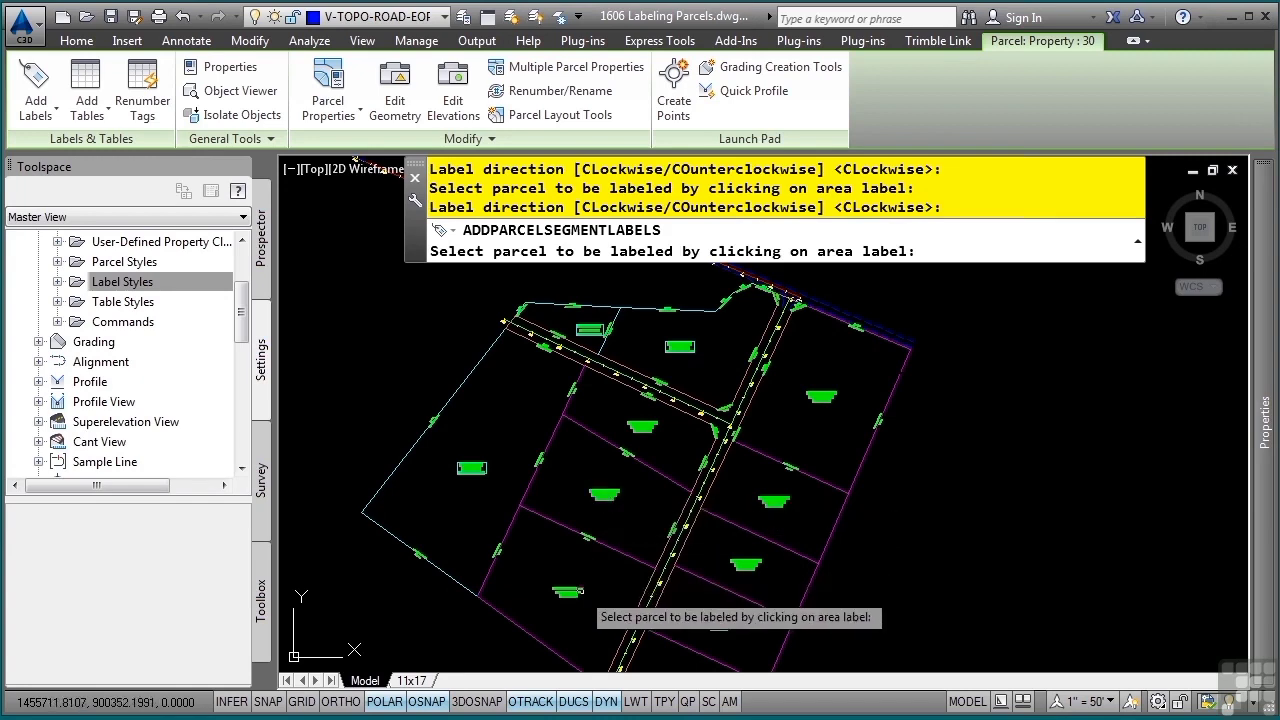
Label the segments of the four lower single-family parcels east of the main road, all in the clockwise direction
{"action": "middle_click_drag", "start_coordinate": [594, 601], "coordinate": [548, 441]}
{"action": "left_click", "coordinate": [643, 538]}
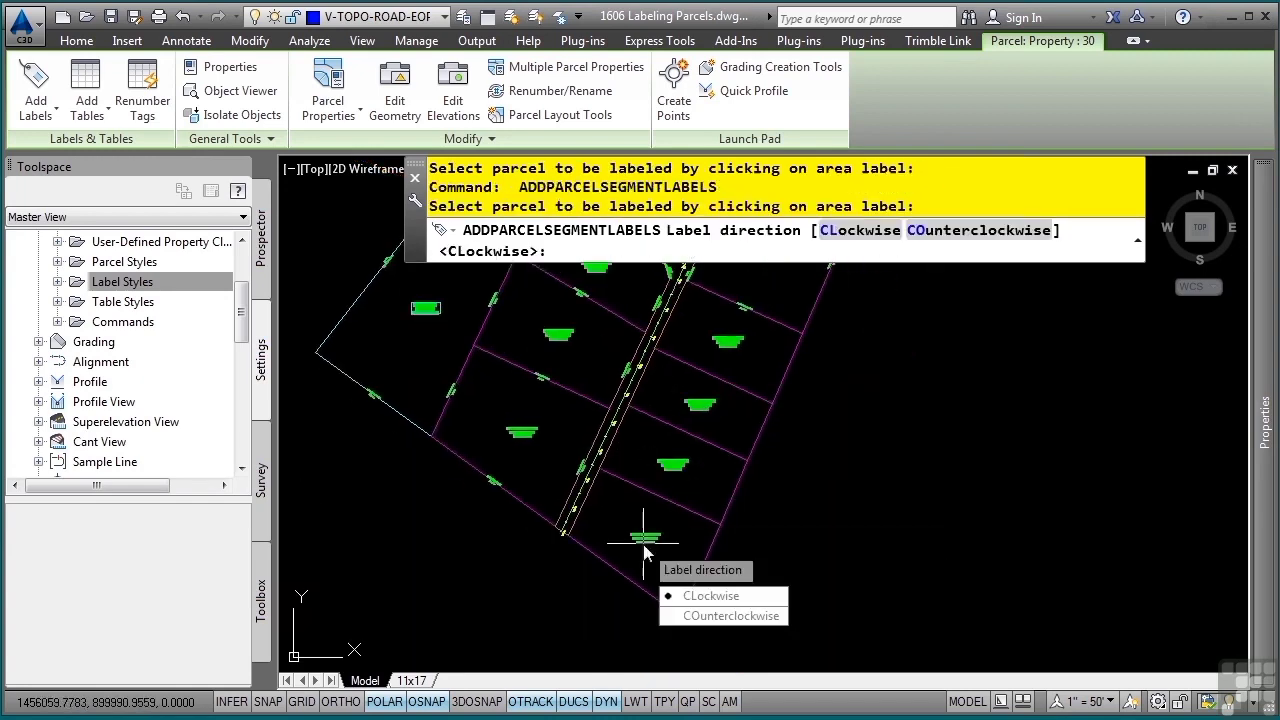
{"action": "key", "text": "Return"}
{"action": "left_click", "coordinate": [673, 464]}
{"action": "key", "text": "Return"}
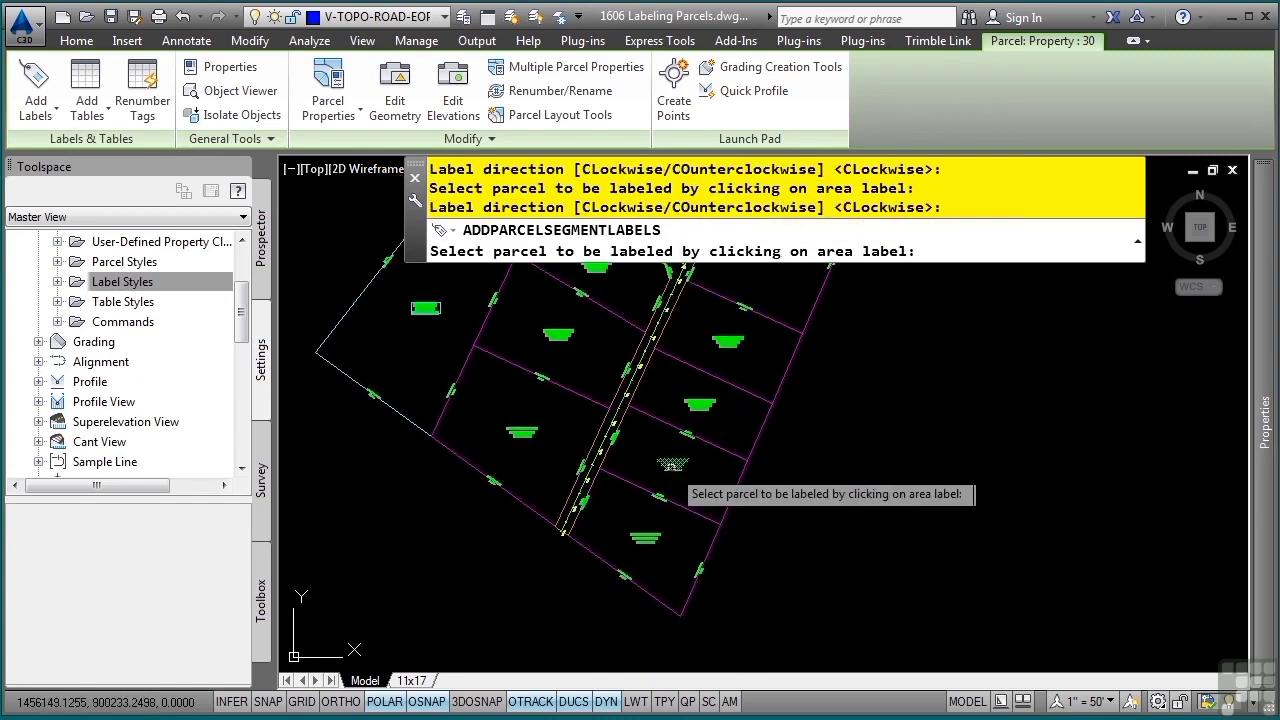
{"action": "left_click", "coordinate": [700, 405]}
{"action": "key", "text": "Return"}
{"action": "left_click", "coordinate": [730, 343]}
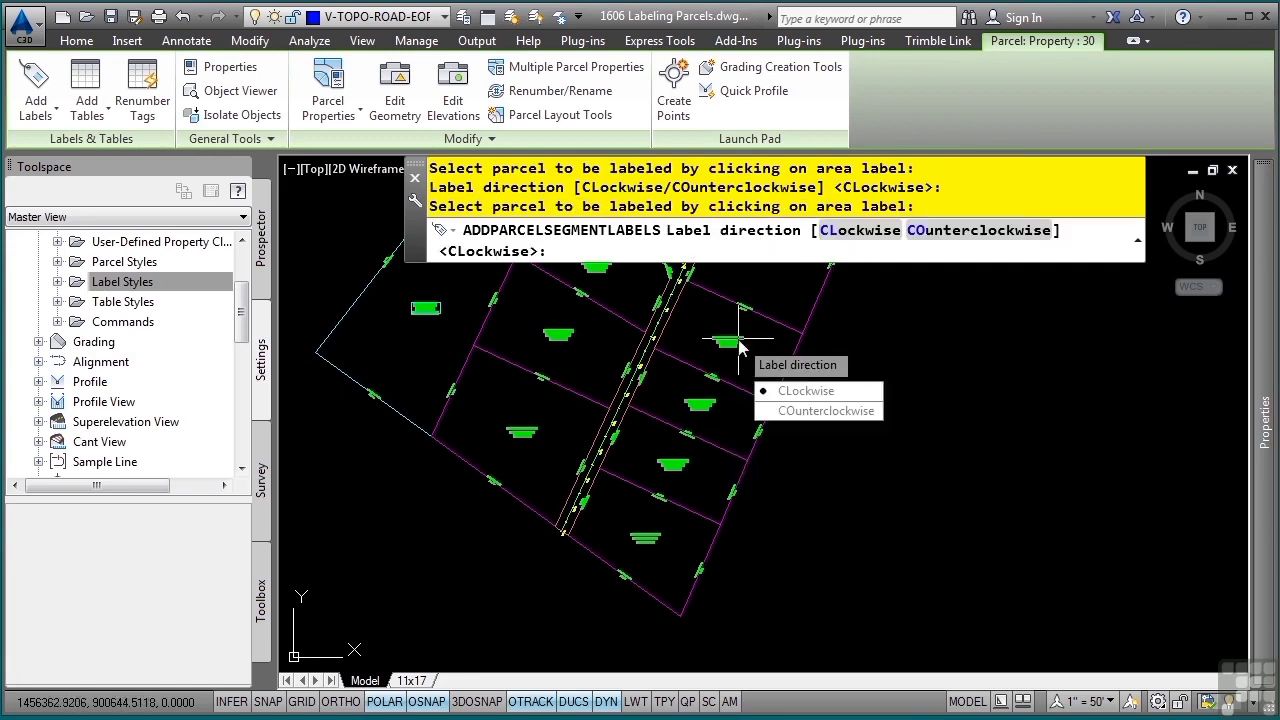
{"action": "key", "text": "Return"}
{"action": "middle_click_drag", "start_coordinate": [770, 338], "coordinate": [729, 513]}
{"action": "key", "text": "Escape"}
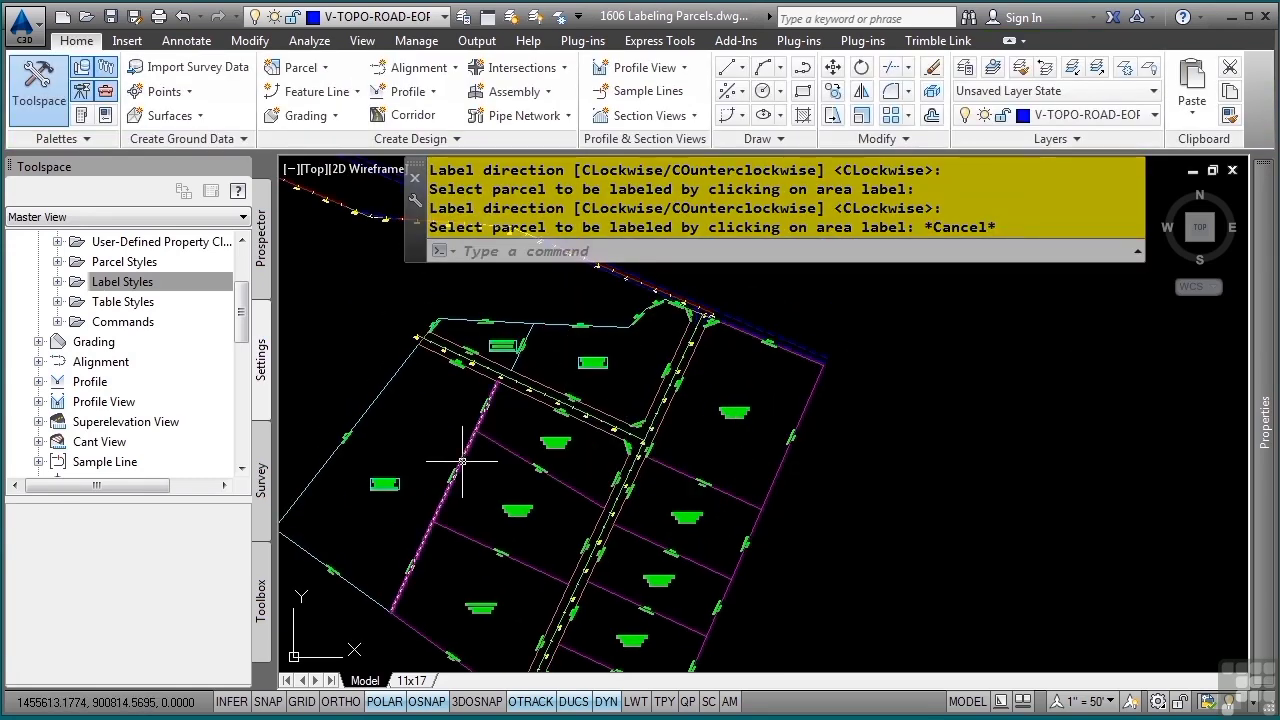
Erase the bearing and distance label on the long northwest boundary line of the large western Property parcel
{"action": "scroll", "coordinate": [395, 467], "scroll_direction": "up", "scroll_amount": 2}
{"action": "scroll", "coordinate": [540, 402], "scroll_direction": "up", "scroll_amount": 3}
{"action": "mouse_move", "coordinate": [516, 412]}
{"action": "middle_mouse_down"}
{"action": "mouse_move", "coordinate": [560, 514]}
{"action": "mouse_move", "coordinate": [634, 574]}
{"action": "middle_mouse_up"}
{"action": "scroll", "coordinate": [679, 567], "scroll_direction": "up", "scroll_amount": 4}
{"action": "scroll", "coordinate": [607, 491], "scroll_direction": "down", "scroll_amount": 2}
{"action": "mouse_move", "coordinate": [607, 491]}
{"action": "middle_mouse_down"}
{"action": "mouse_move", "coordinate": [688, 657]}
{"action": "mouse_move", "coordinate": [751, 466]}
{"action": "mouse_move", "coordinate": [804, 377]}
{"action": "middle_mouse_up"}
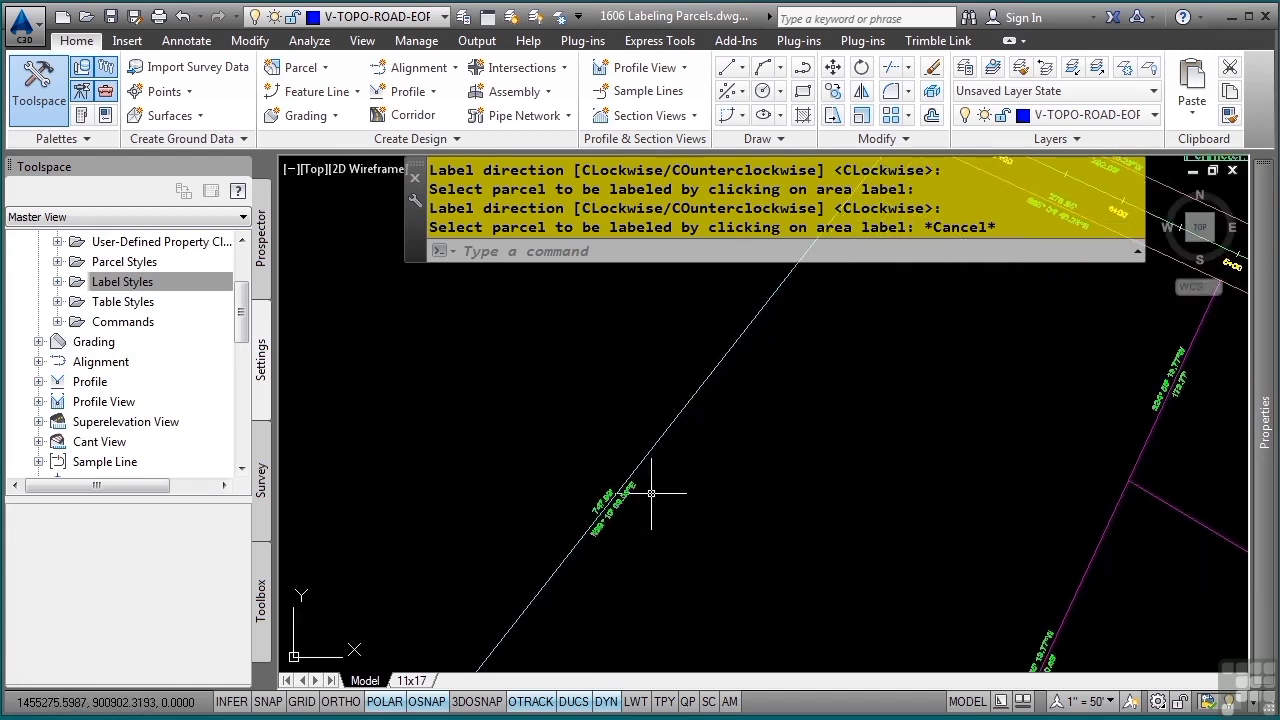
{"action": "scroll", "coordinate": [651, 493], "scroll_direction": "up", "scroll_amount": 3}
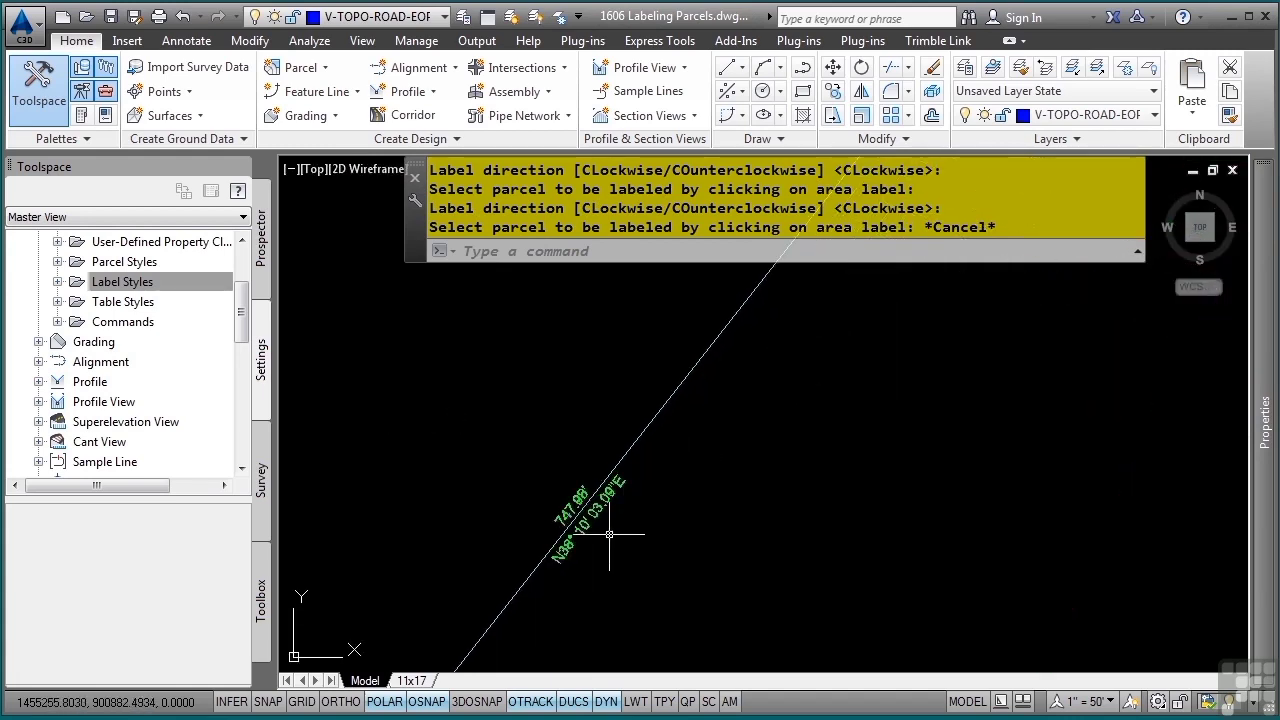
{"action": "scroll", "coordinate": [708, 460], "scroll_direction": "down", "scroll_amount": 3}
{"action": "mouse_move", "coordinate": [870, 275]}
{"action": "middle_mouse_down"}
{"action": "mouse_move", "coordinate": [773, 528]}
{"action": "mouse_move", "coordinate": [898, 324]}
{"action": "middle_mouse_up"}
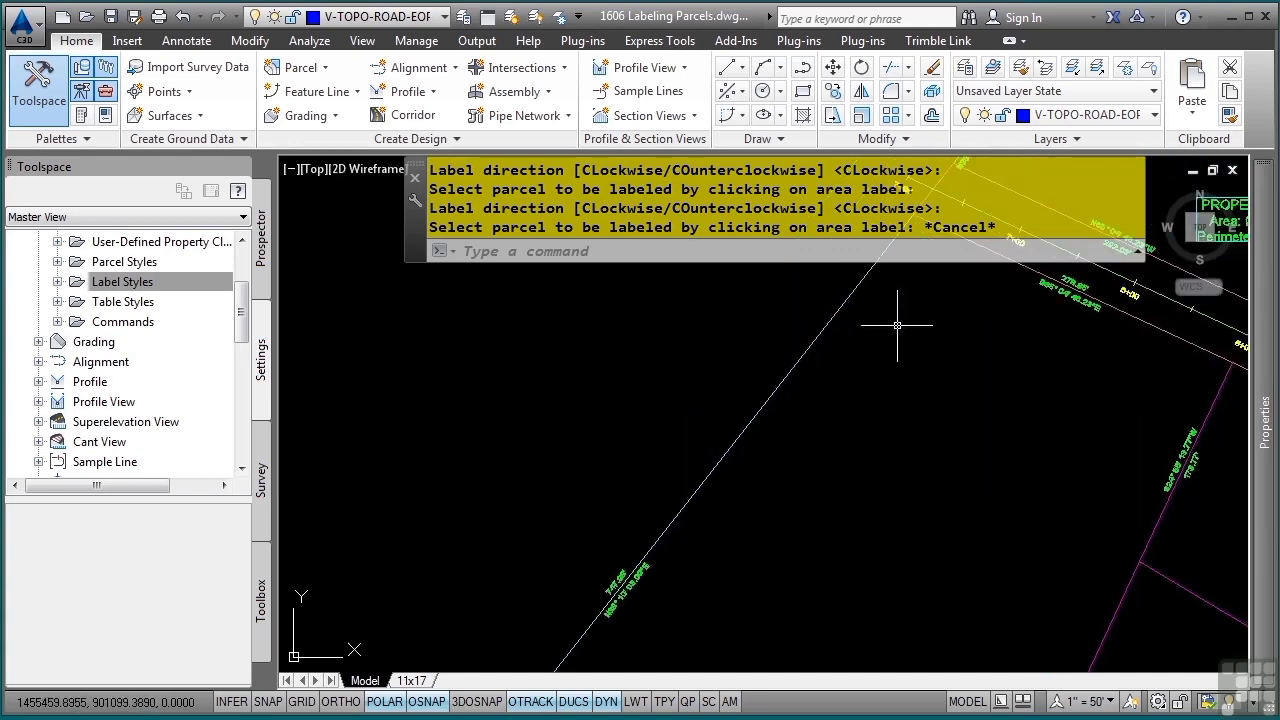
{"action": "left_click", "coordinate": [629, 586]}
{"action": "key", "text": "Delete"}
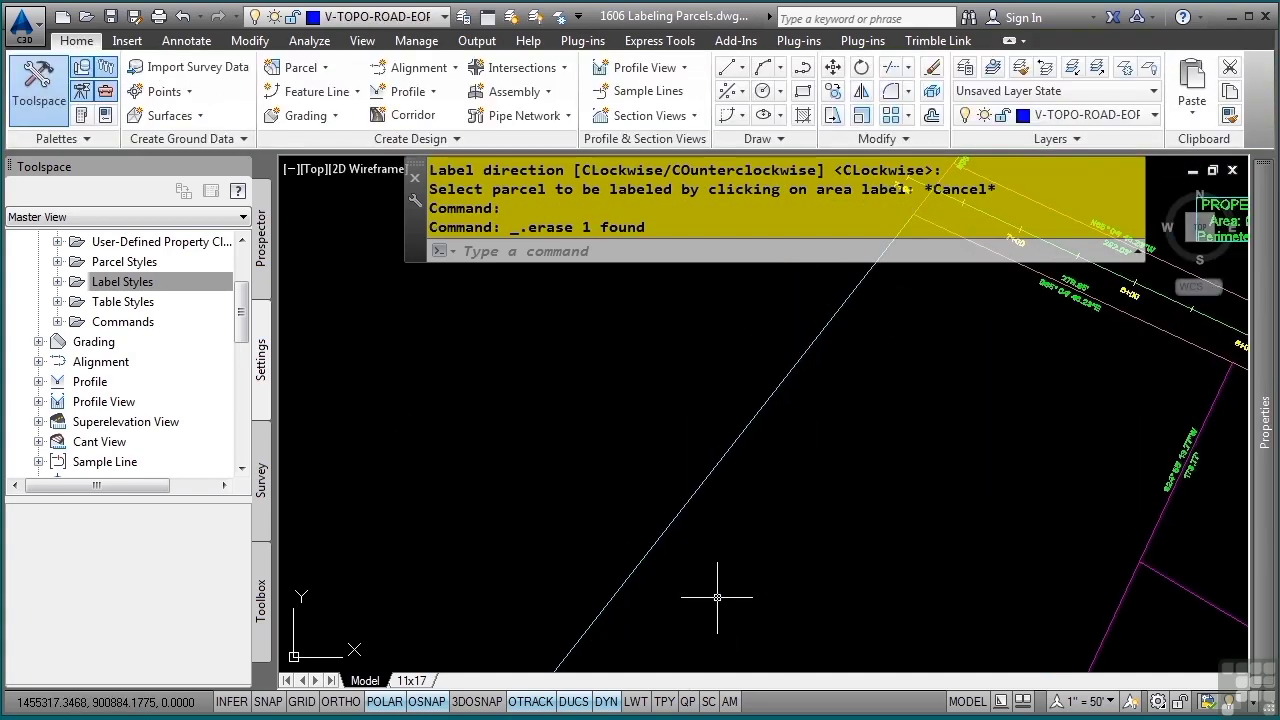
Set up Add Labels for the Parcel feature with Single Segment type and the Overall Distance and Bearing line label style
{"action": "scroll", "coordinate": [737, 590], "scroll_direction": "down", "scroll_amount": 1}
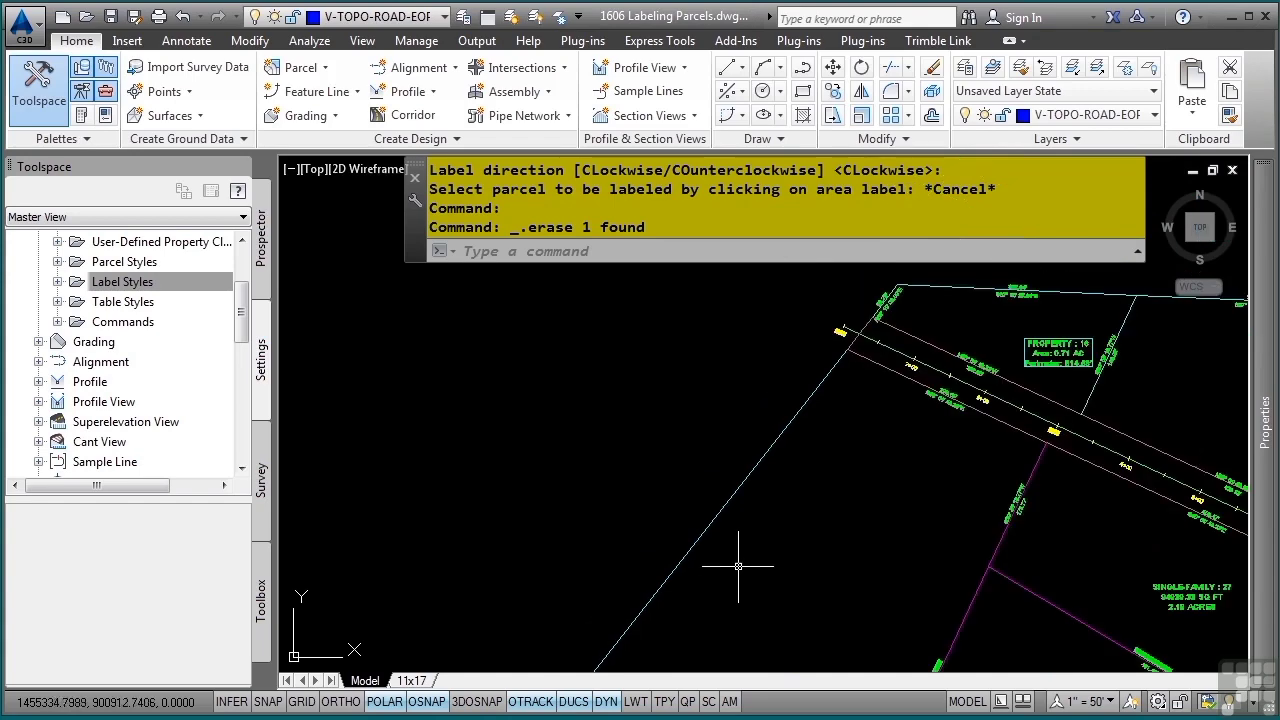
{"action": "left_click", "coordinate": [186, 40]}
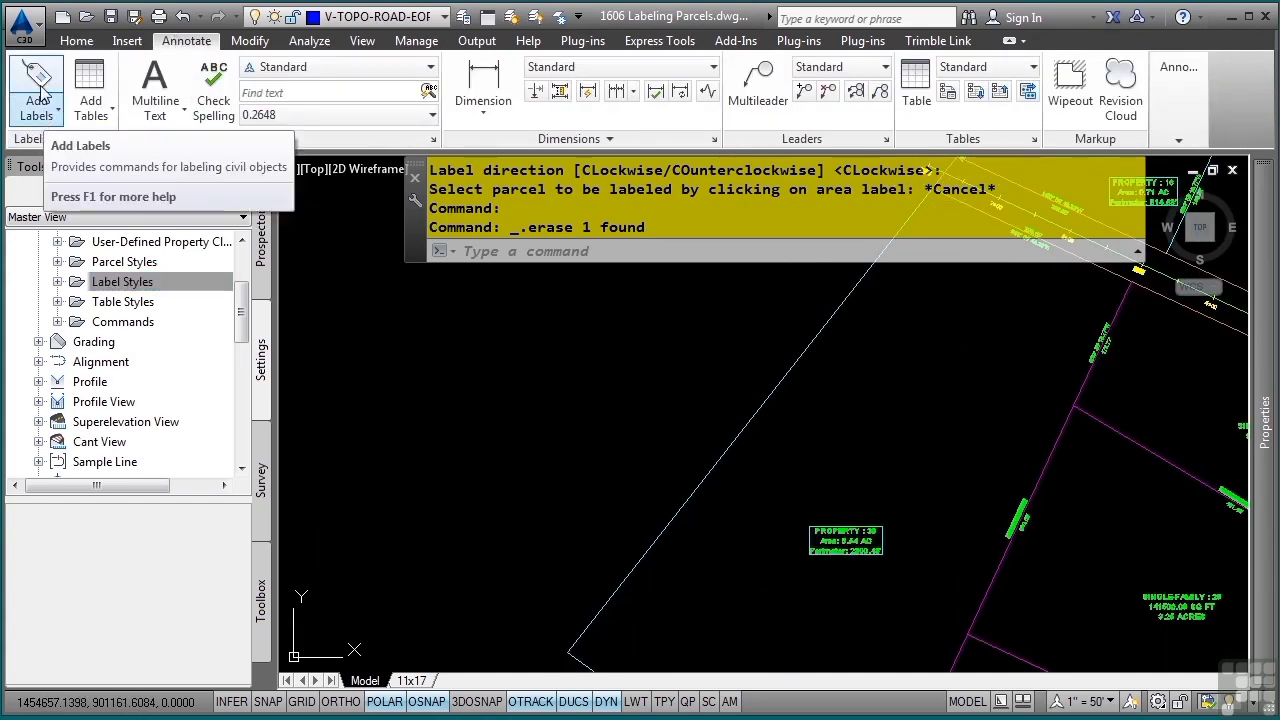
{"action": "left_click", "coordinate": [36, 80]}
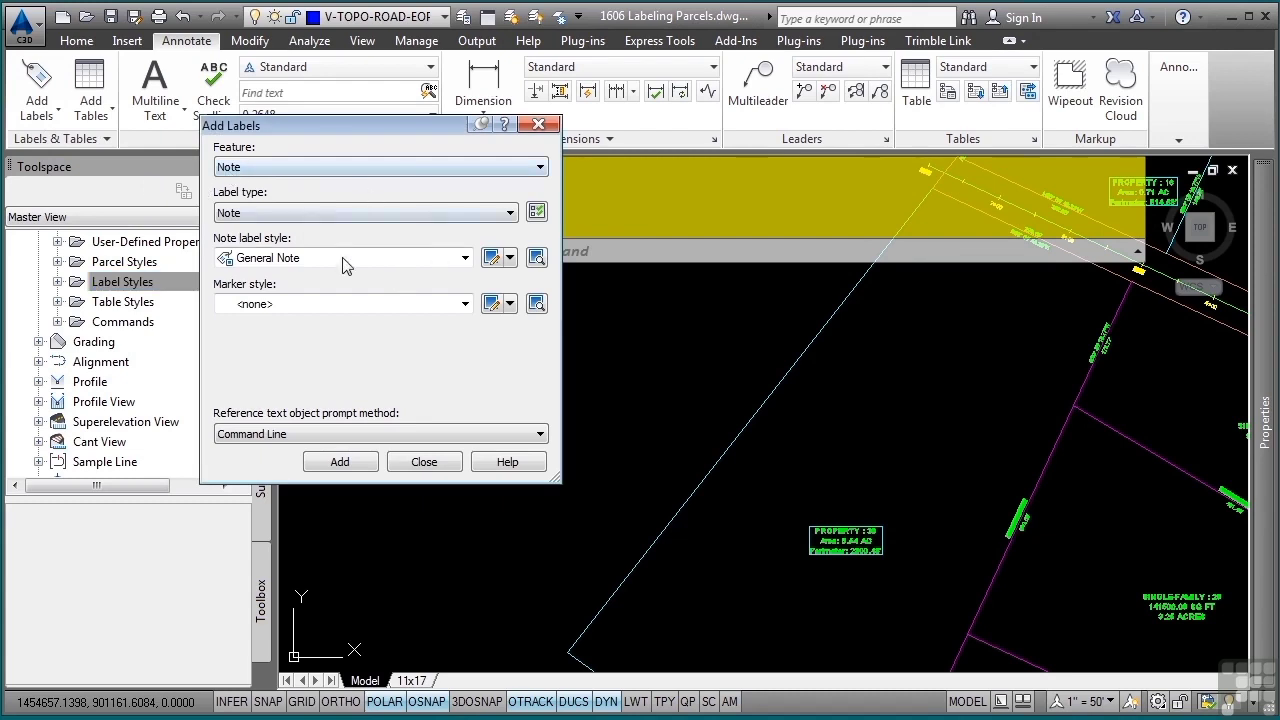
{"action": "left_click", "coordinate": [58, 116]}
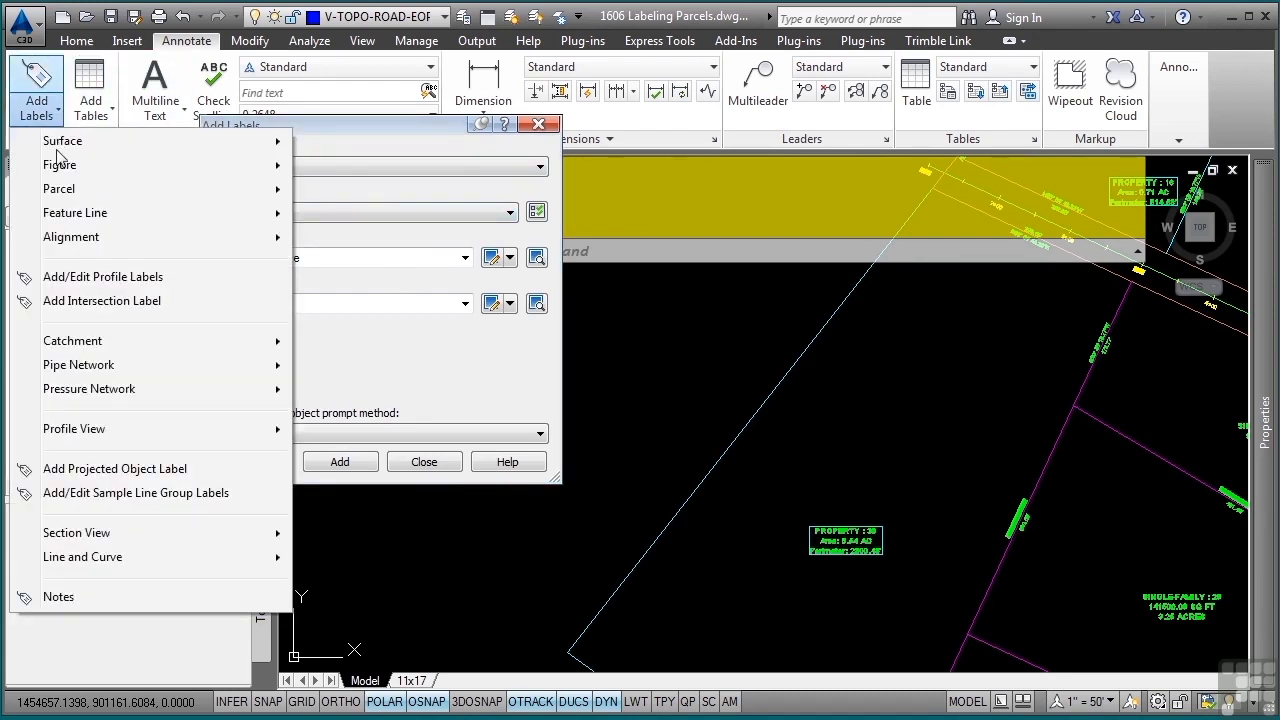
{"action": "mouse_move", "coordinate": [61, 198]}
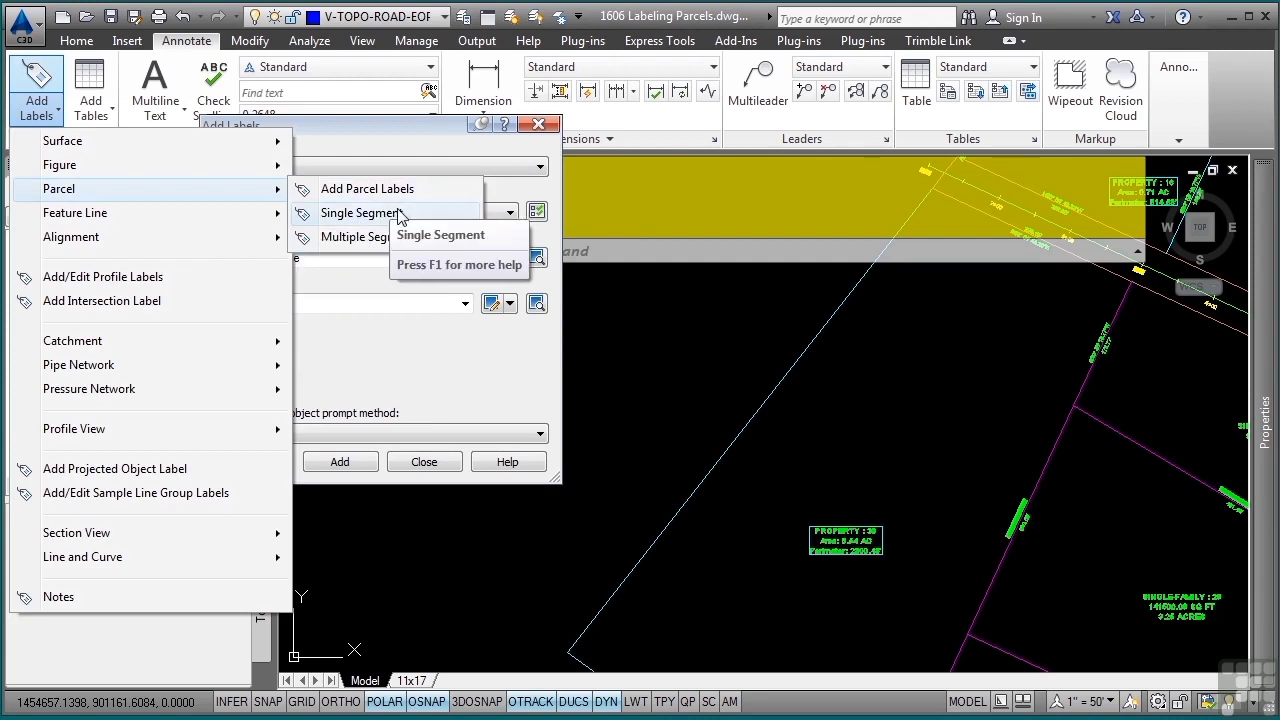
{"action": "left_click", "coordinate": [398, 130]}
{"action": "left_click", "coordinate": [262, 170]}
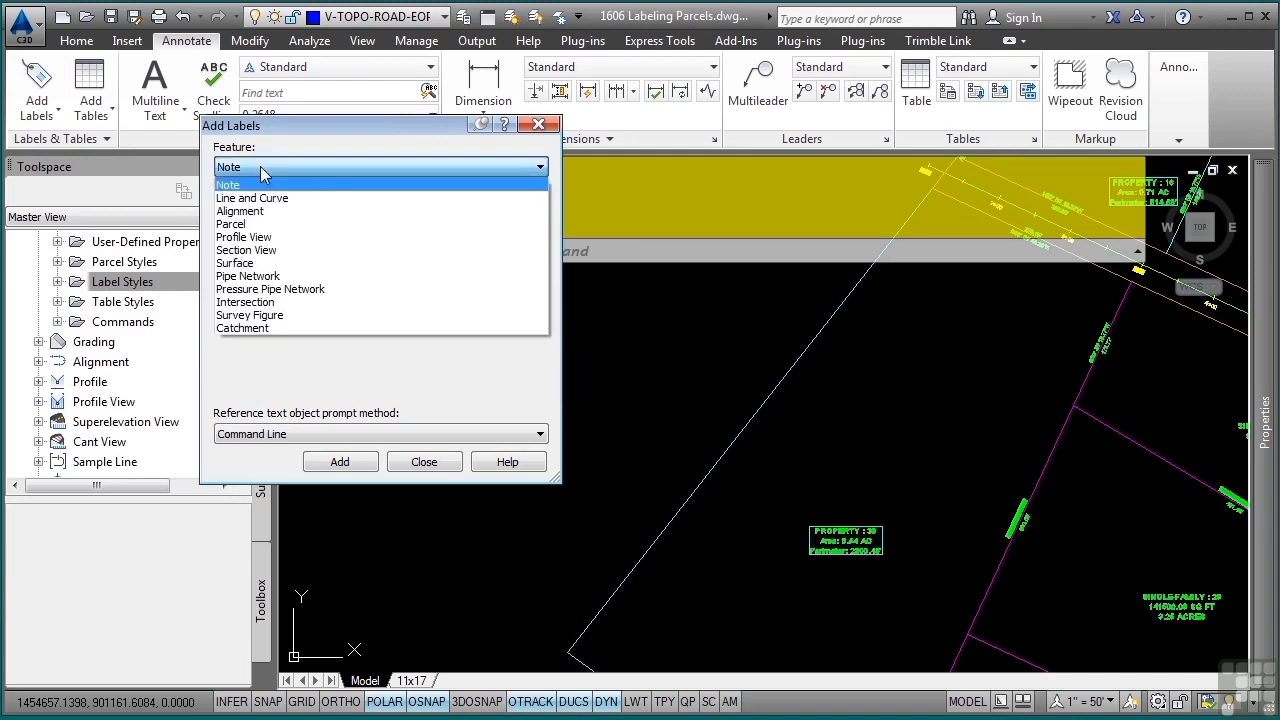
{"action": "left_click", "coordinate": [240, 224]}
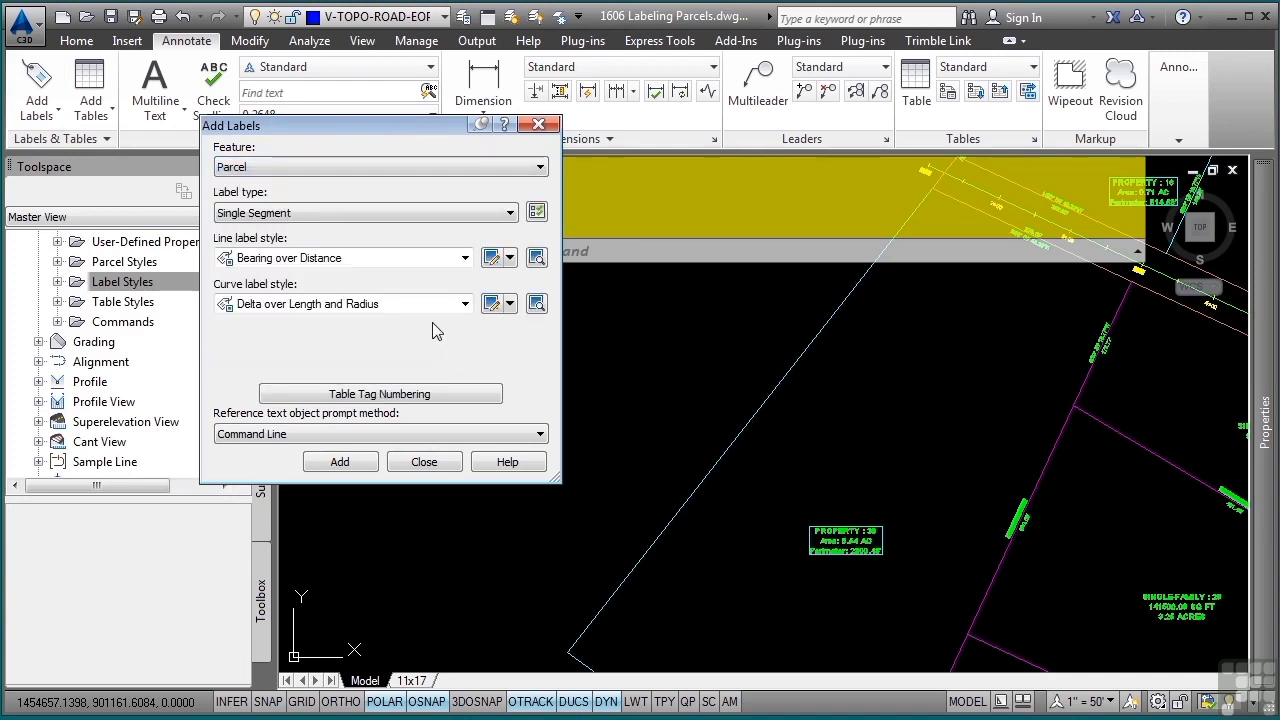
{"action": "left_click", "coordinate": [310, 257]}
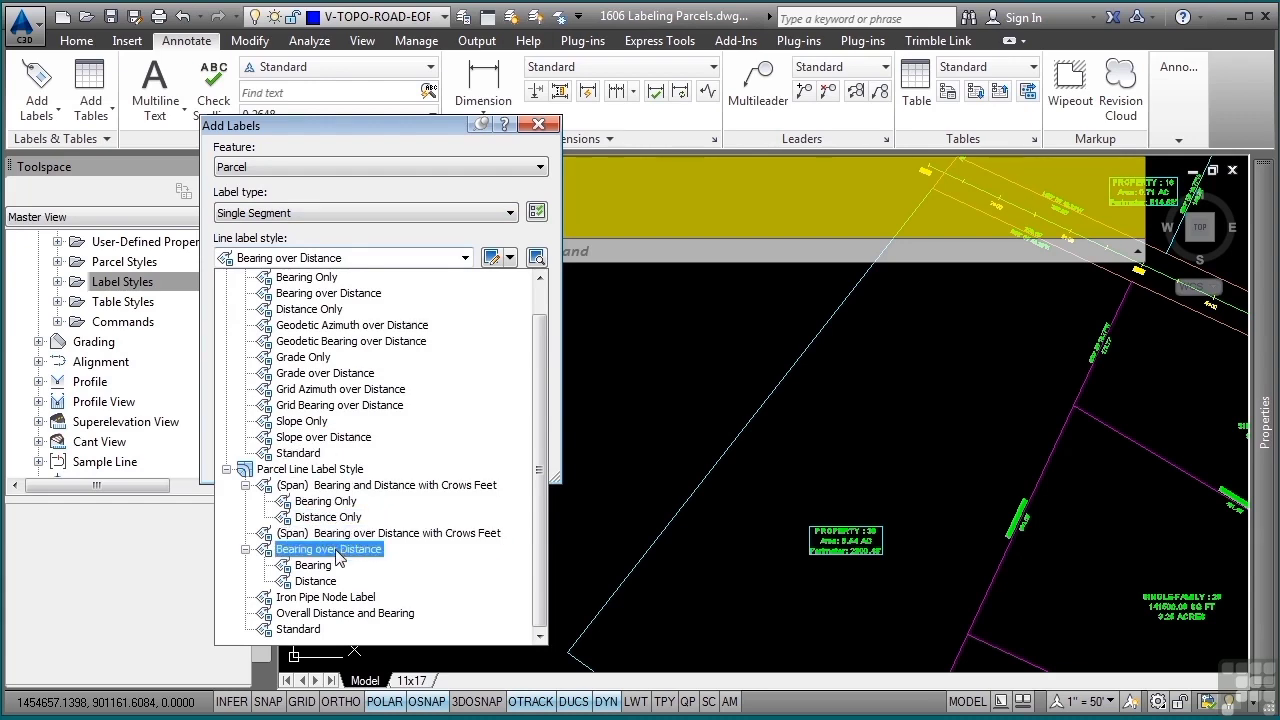
{"action": "left_click", "coordinate": [365, 613]}
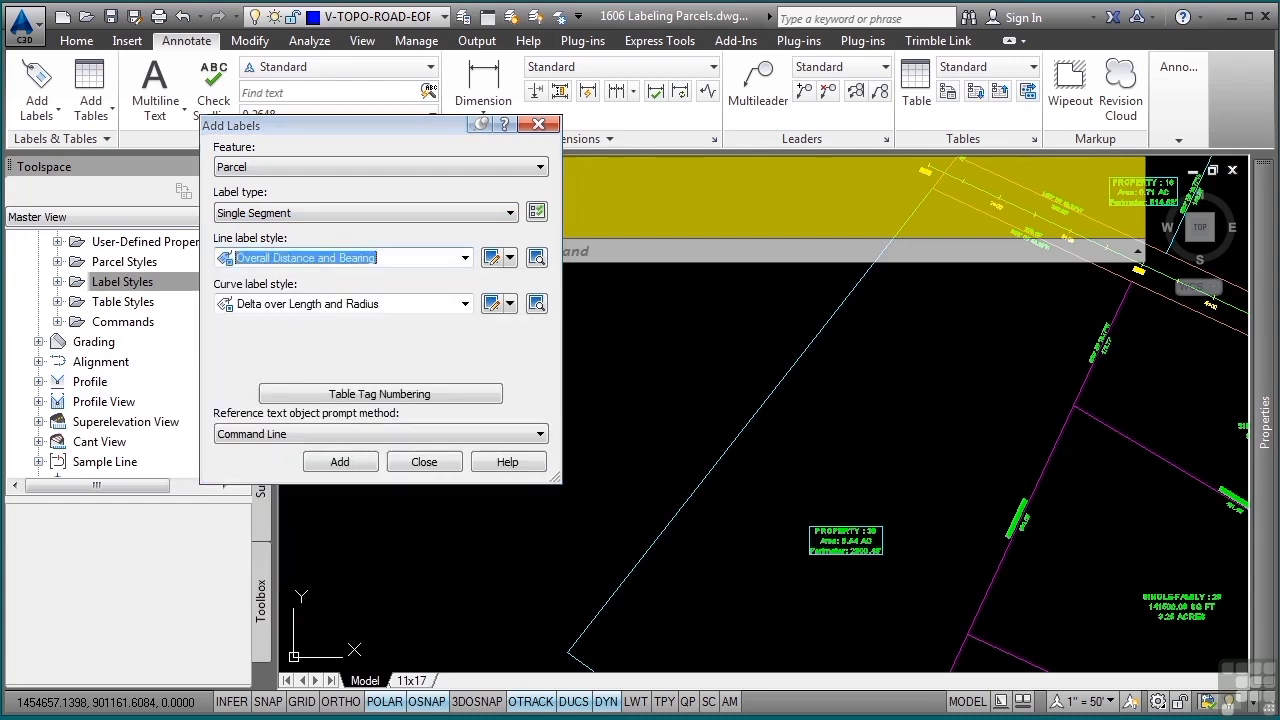
Place the single segment label on the western Property parcel's northwest boundary line, and finish adding labels
{"action": "left_click", "coordinate": [340, 461]}
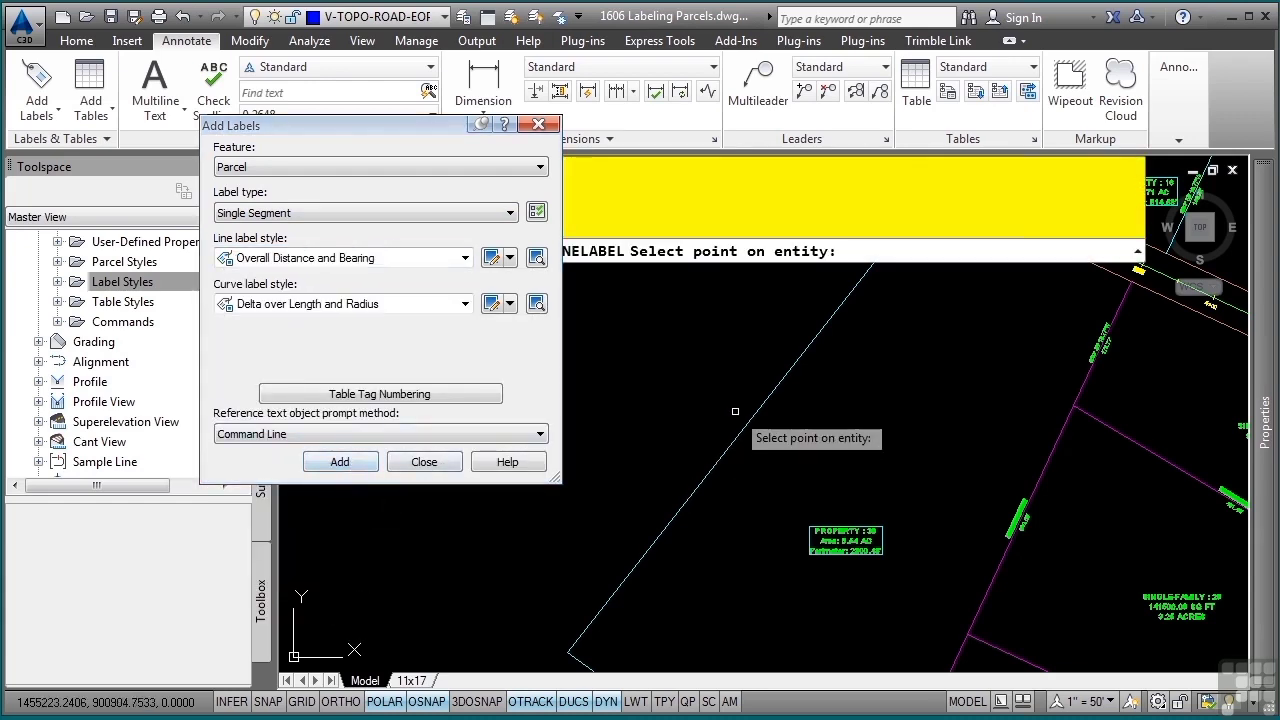
{"action": "left_click", "coordinate": [770, 394]}
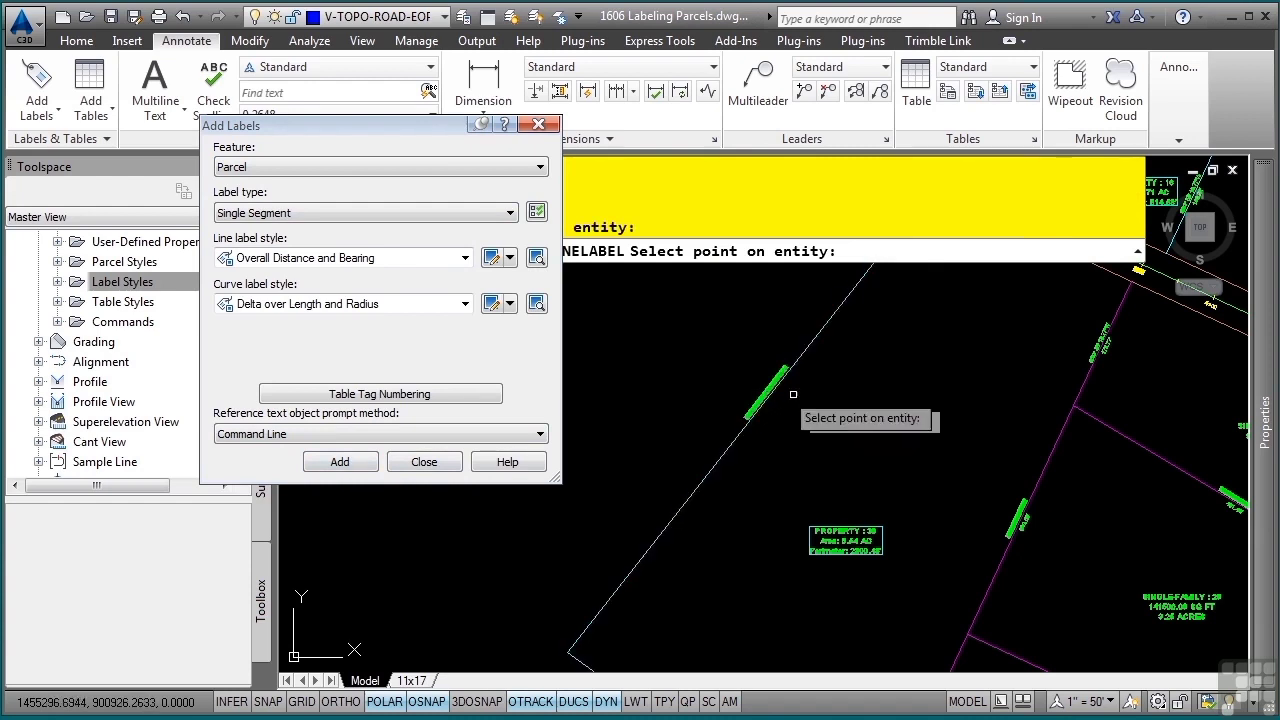
{"action": "scroll", "coordinate": [777, 386], "scroll_direction": "up", "scroll_amount": 5}
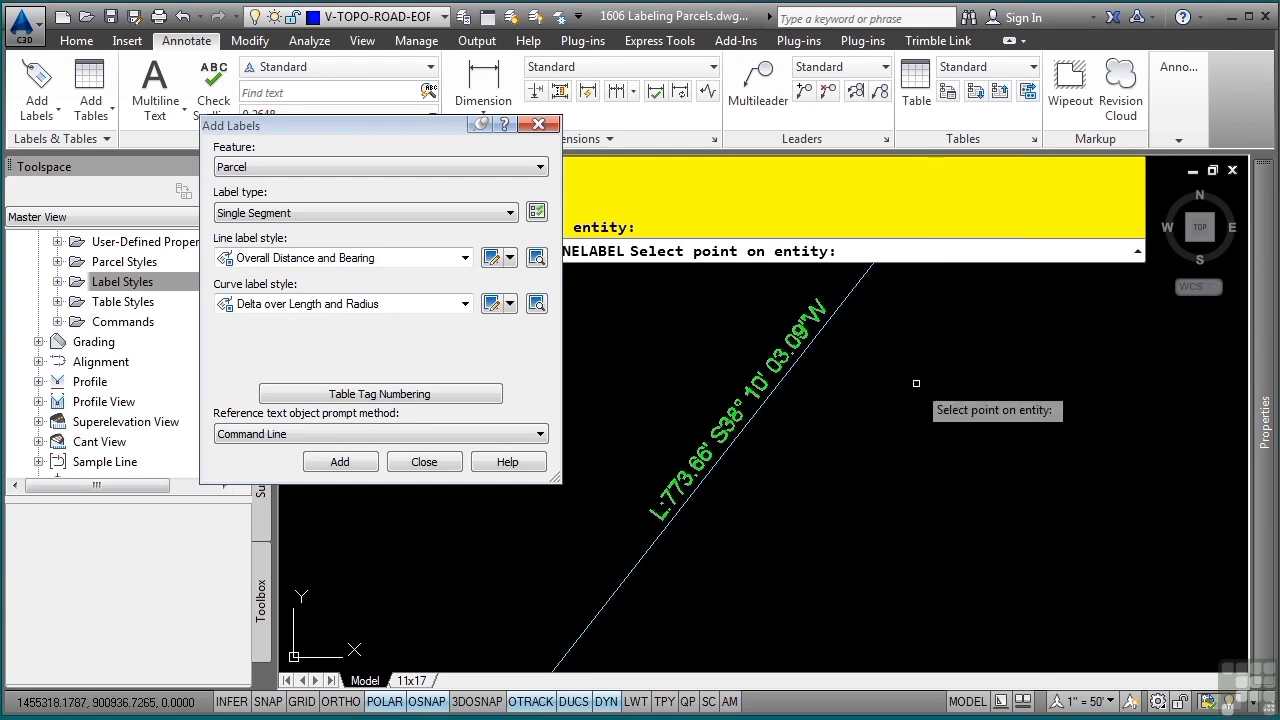
{"action": "key", "text": "Escape"}
{"action": "key", "text": "Escape"}
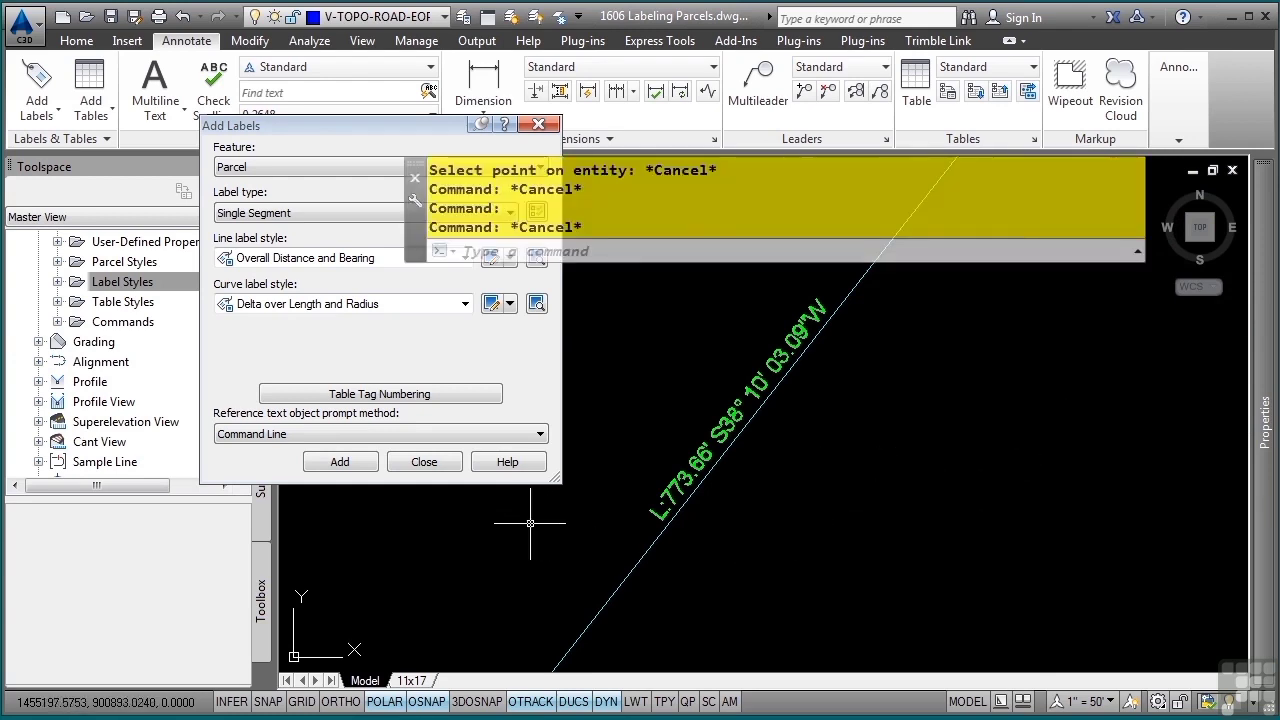
{"action": "left_click", "coordinate": [463, 372]}
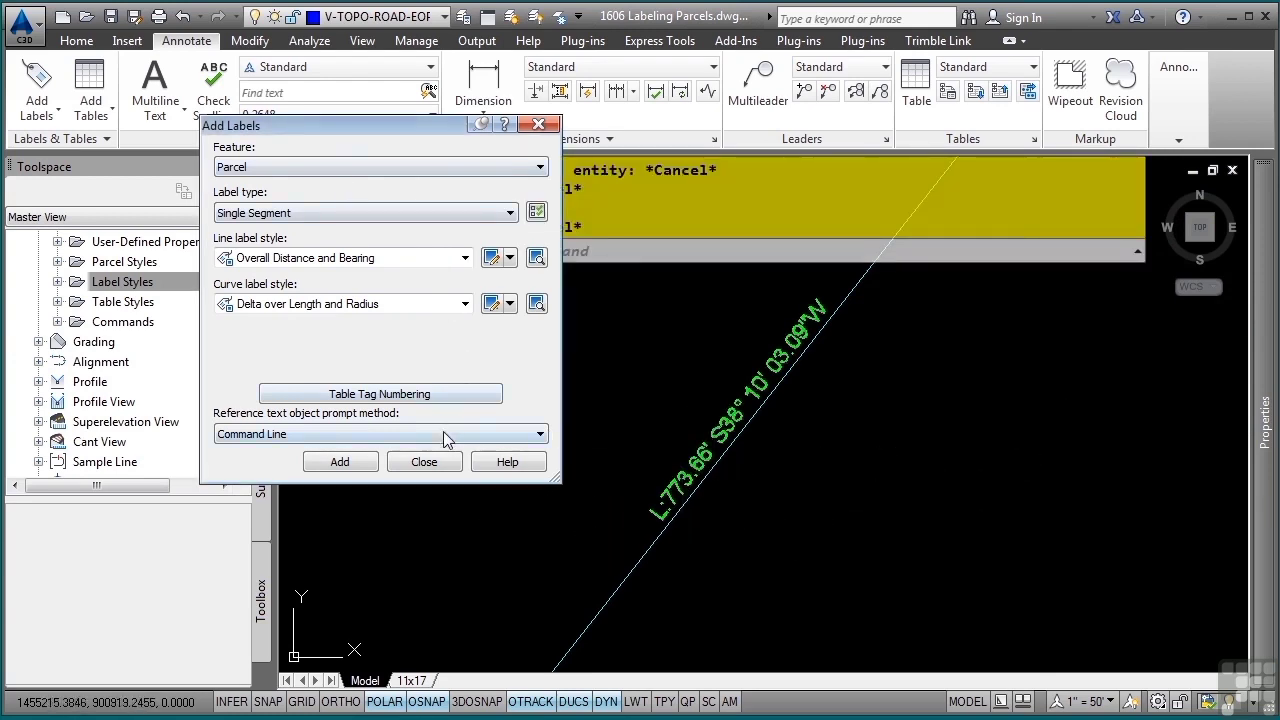
{"action": "left_click", "coordinate": [424, 461]}
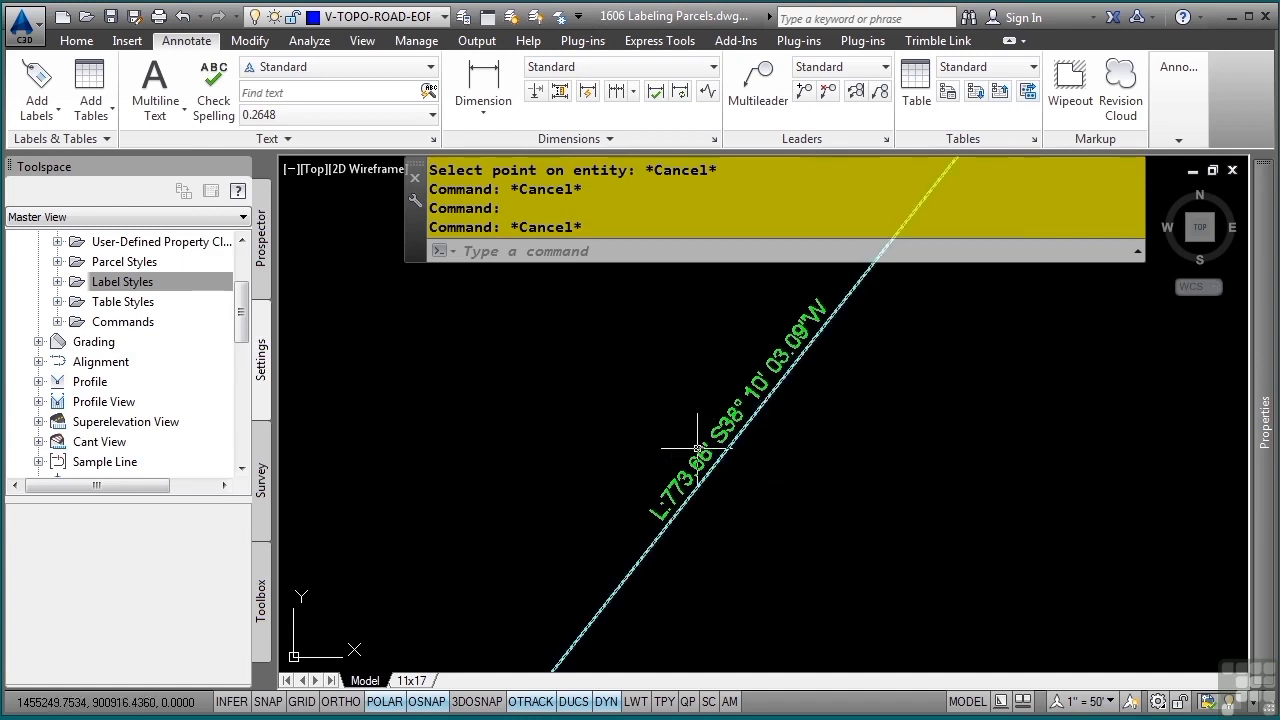
Reverse the bearing of the new northwest boundary label and edit its text so the prefix before the segment length reads "LENGTH ="
{"action": "left_click", "coordinate": [750, 396]}
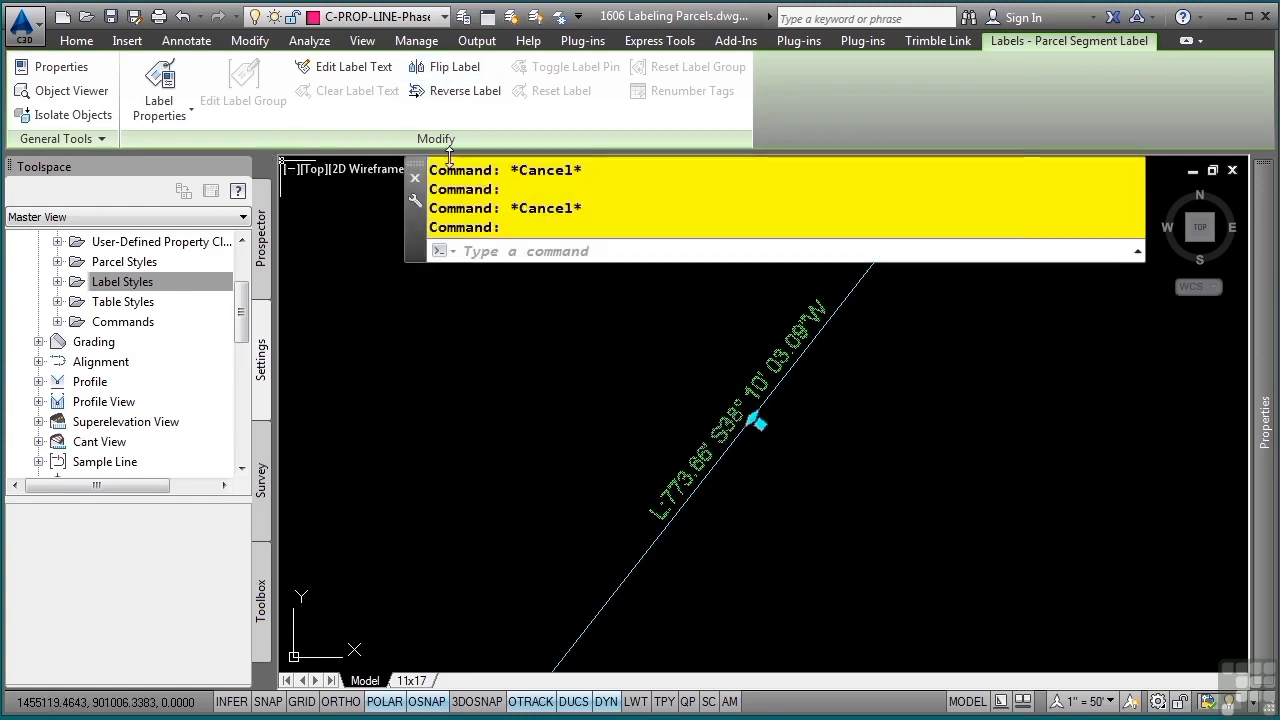
{"action": "left_click", "coordinate": [462, 90]}
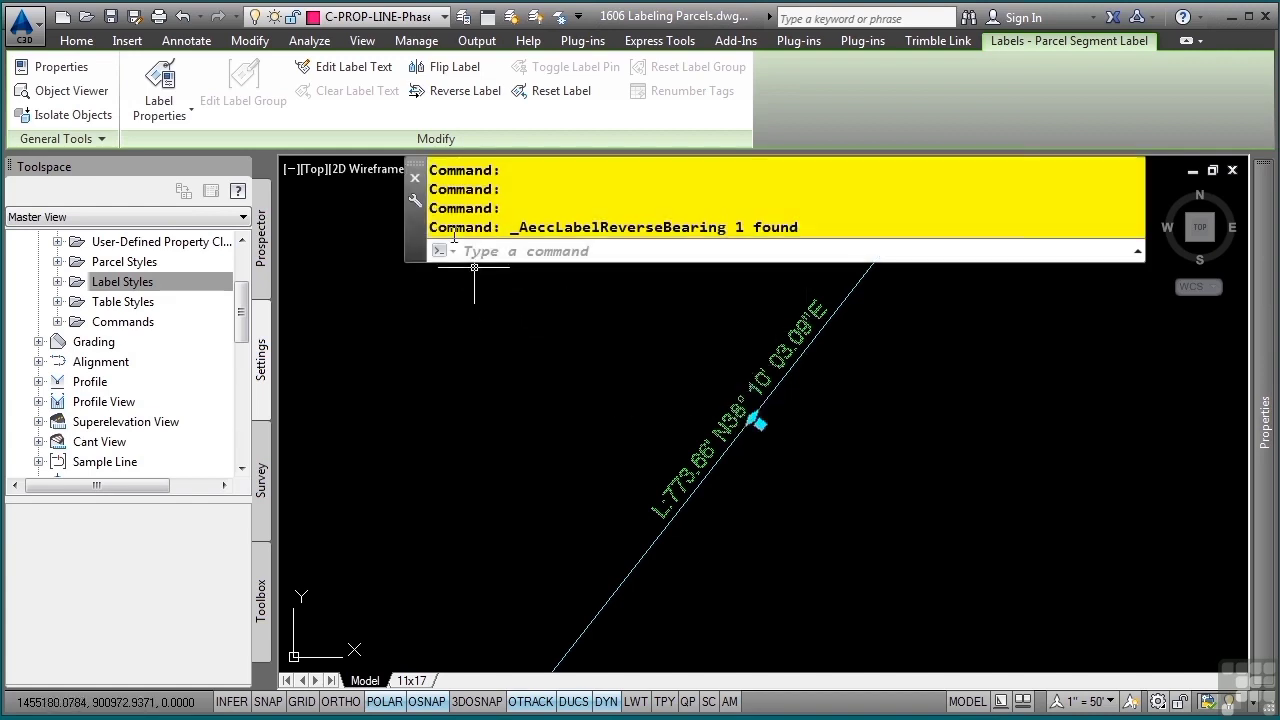
{"action": "left_click", "coordinate": [345, 67]}
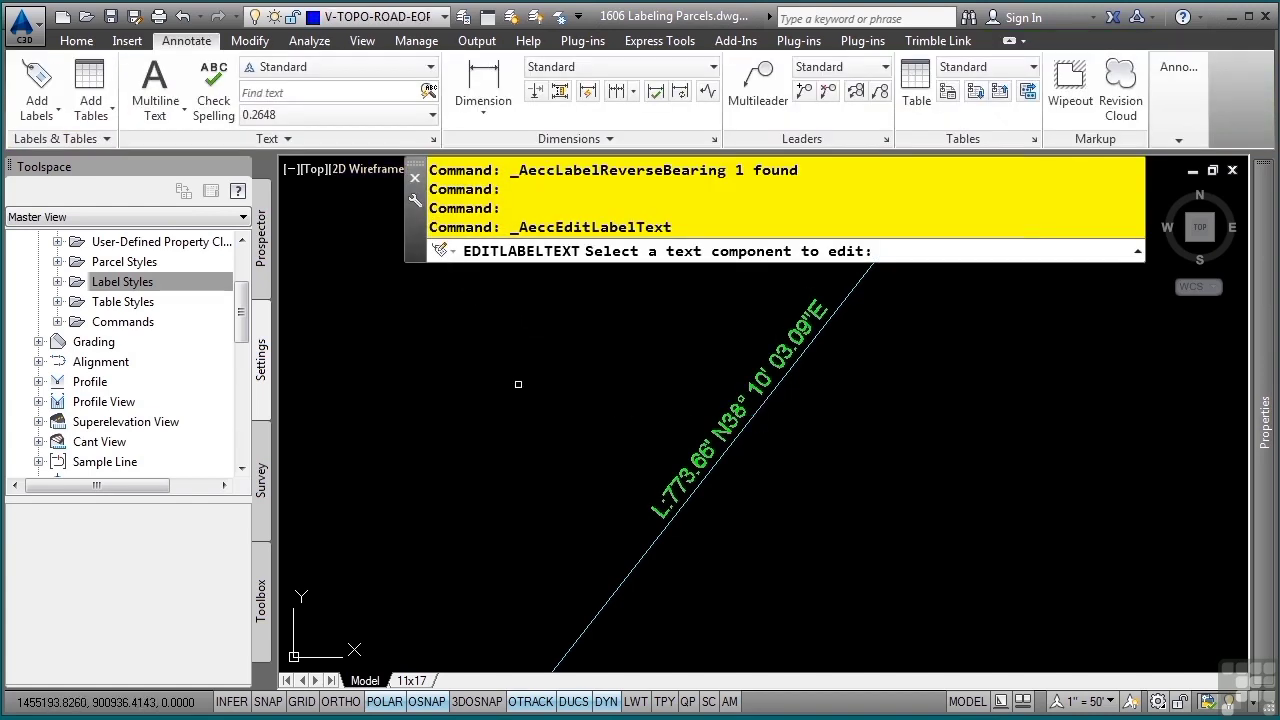
{"action": "left_click", "coordinate": [728, 418]}
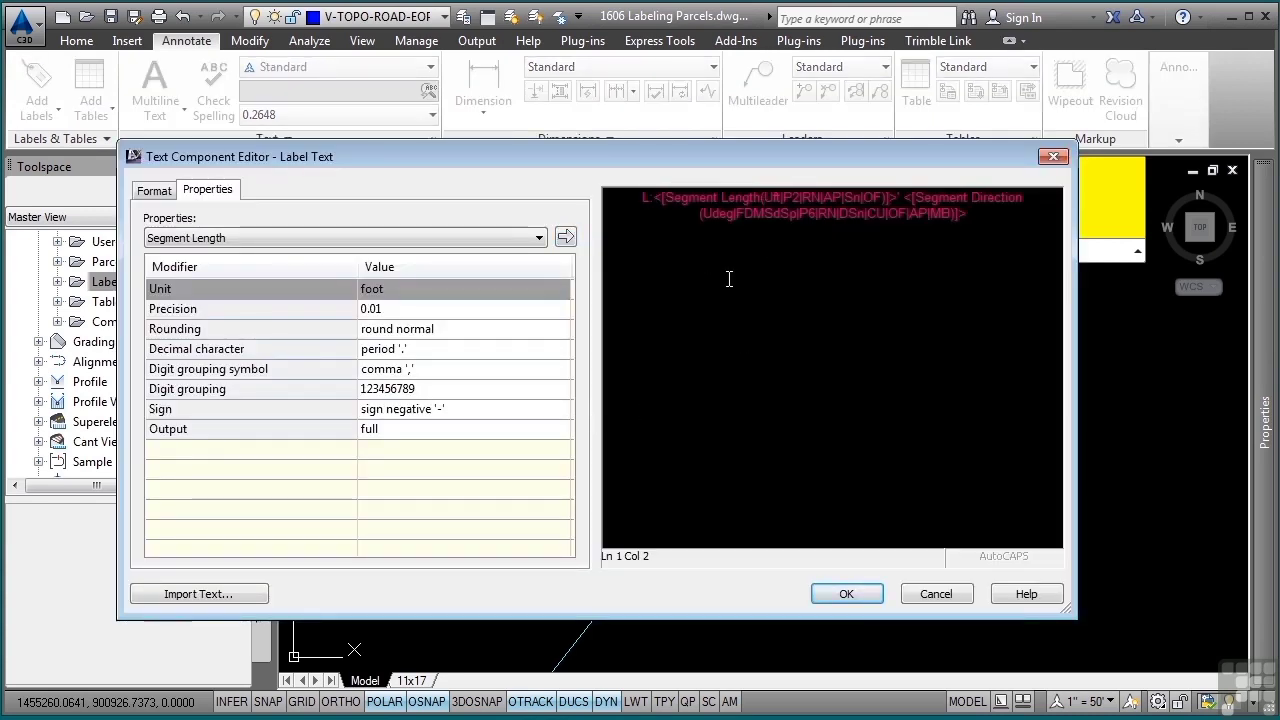
{"action": "key", "text": "BackSpace"}
{"action": "key", "text": "Delete"}
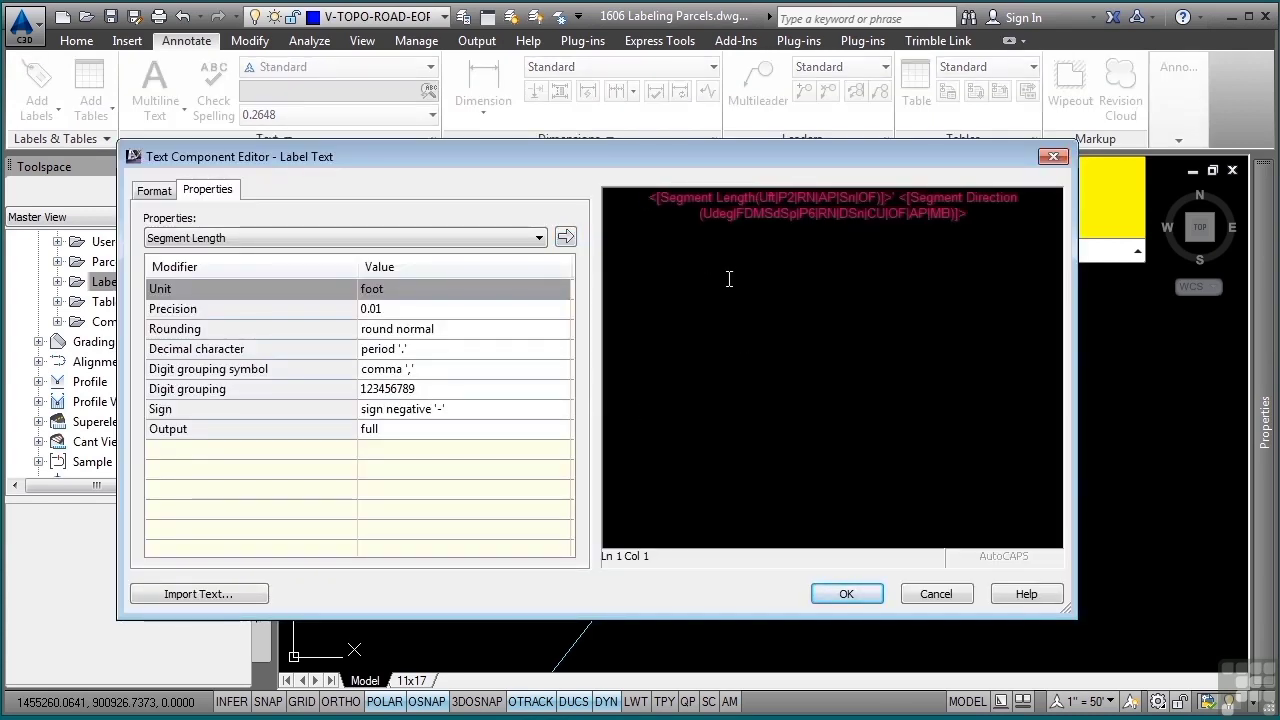
{"action": "type", "text": "LENGTH "}
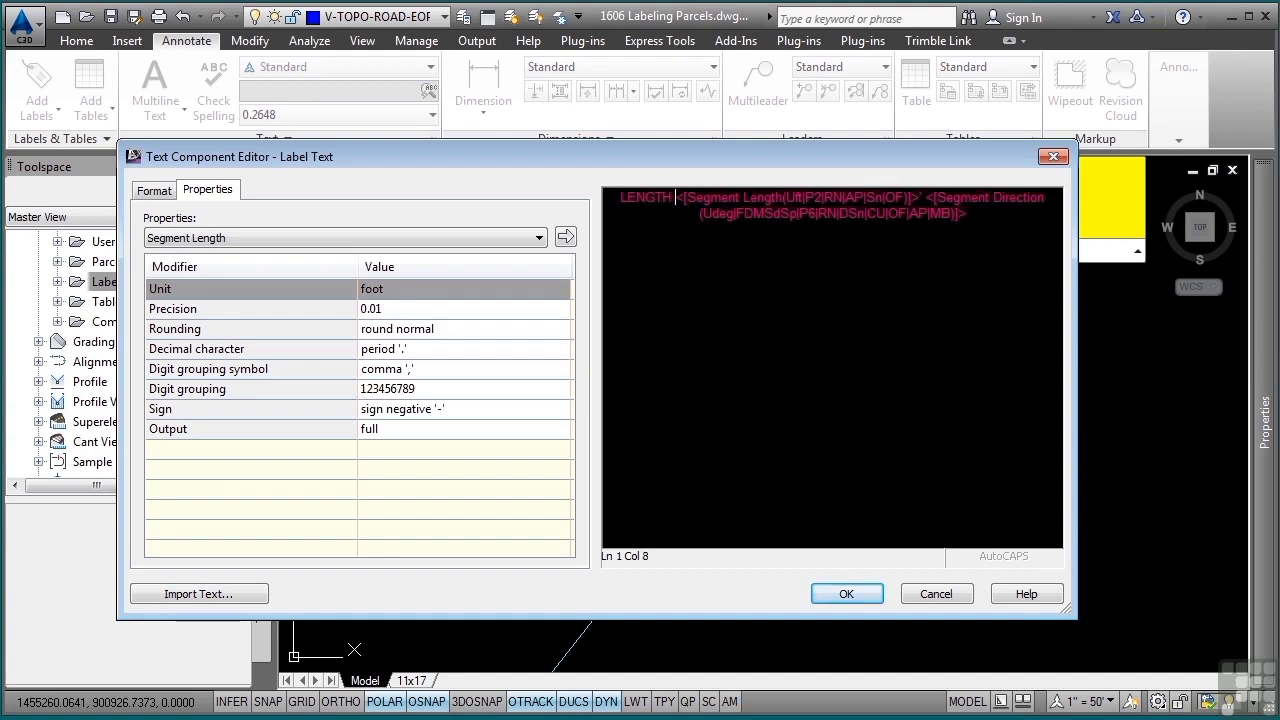
{"action": "type", "text": "="}
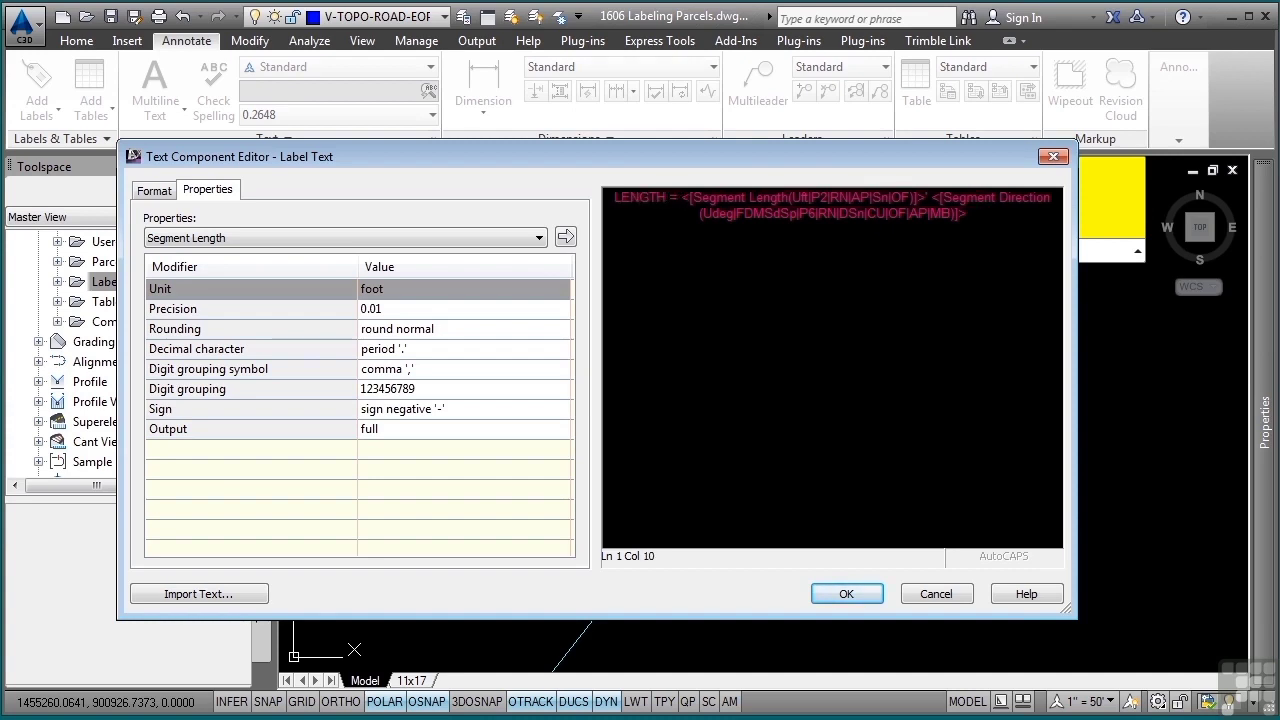
{"action": "left_click", "coordinate": [862, 596]}
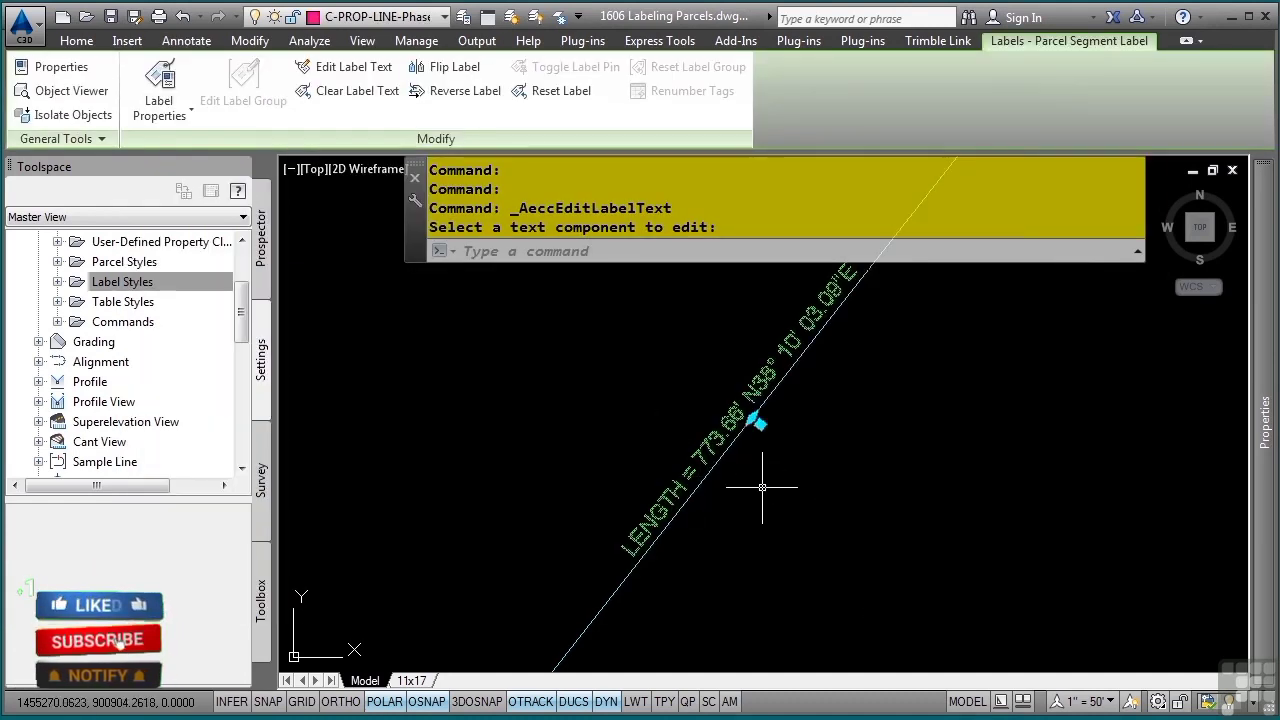
{"action": "key", "text": "Escape"}
{"action": "key", "text": "Escape"}
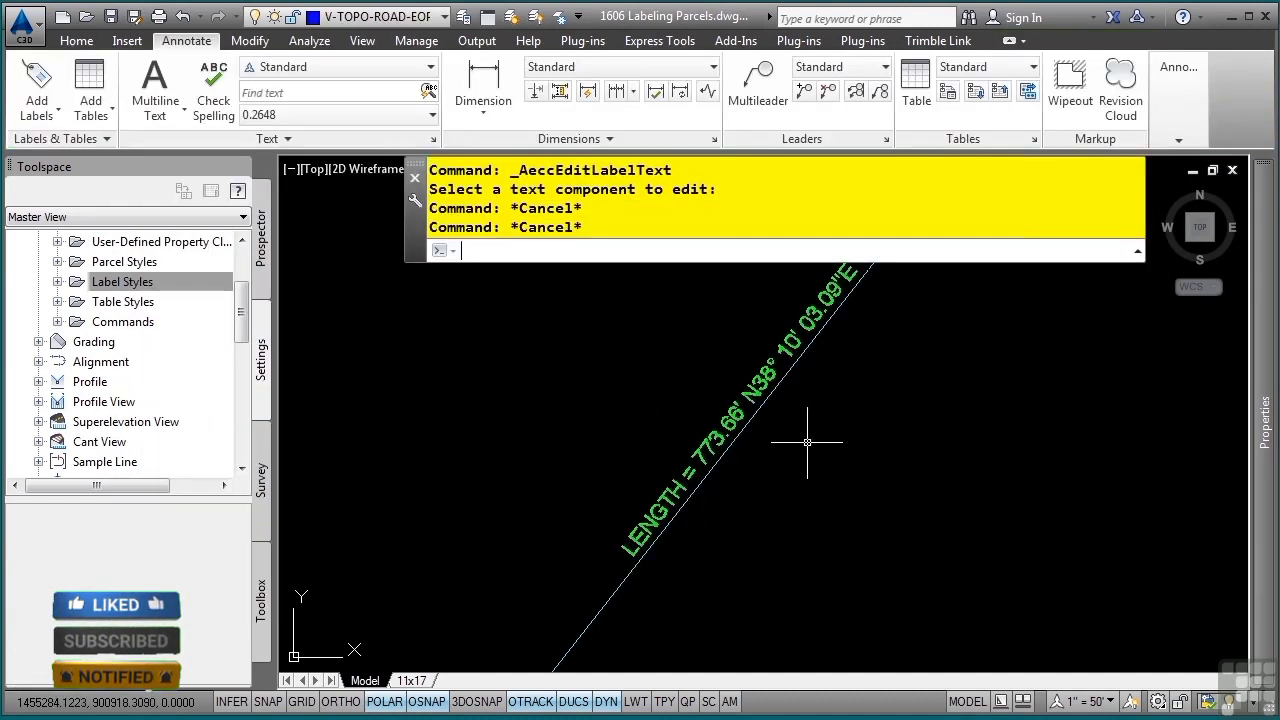
Pull the bearing and distance label on the Main Road's east right-of-way line out into the parcel to the east
{"action": "scroll", "coordinate": [803, 436], "scroll_direction": "down", "scroll_amount": 5}
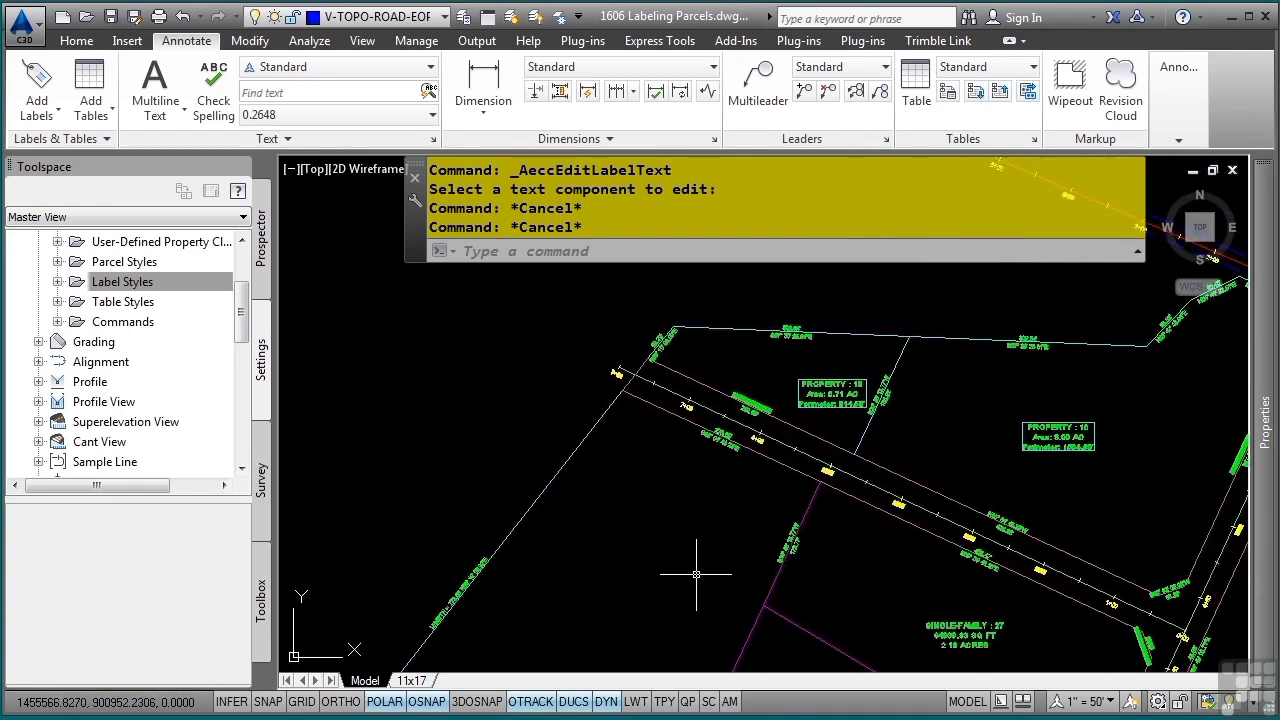
{"action": "middle_click_drag", "start_coordinate": [742, 543], "coordinate": [669, 539]}
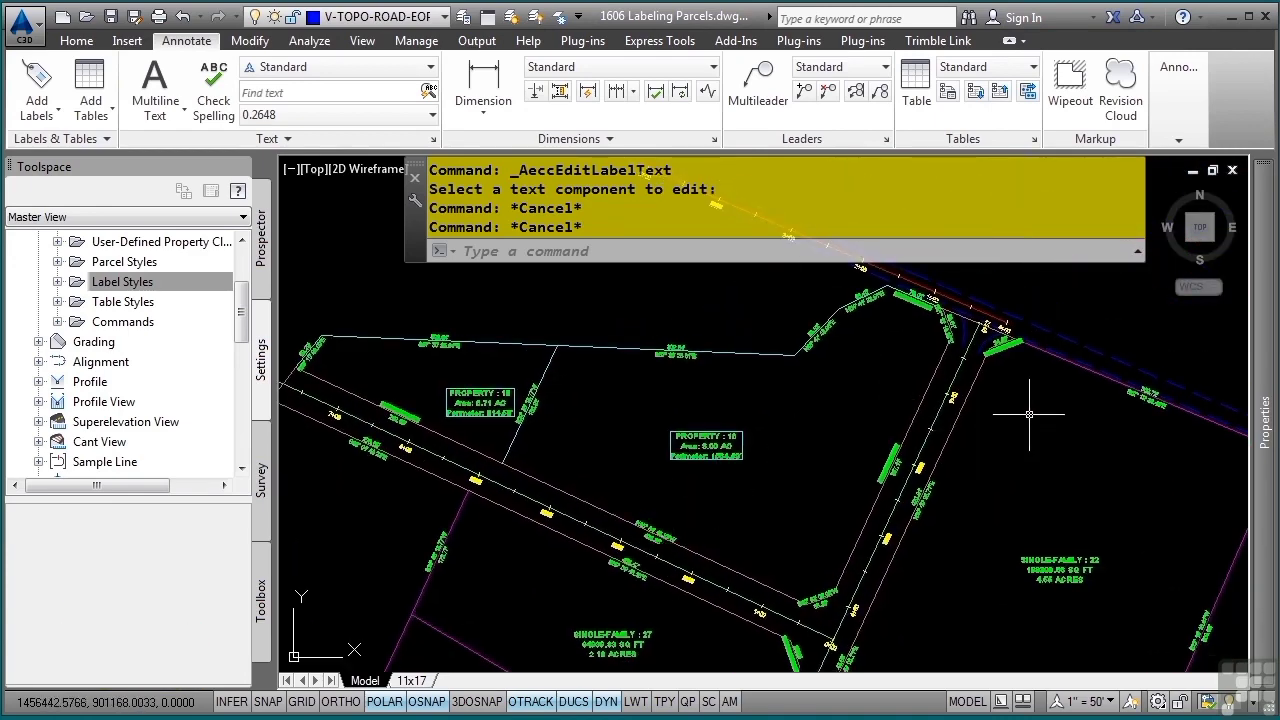
{"action": "middle_click_drag", "start_coordinate": [967, 456], "coordinate": [934, 386]}
{"action": "scroll", "coordinate": [900, 473], "scroll_direction": "up", "scroll_amount": 6}
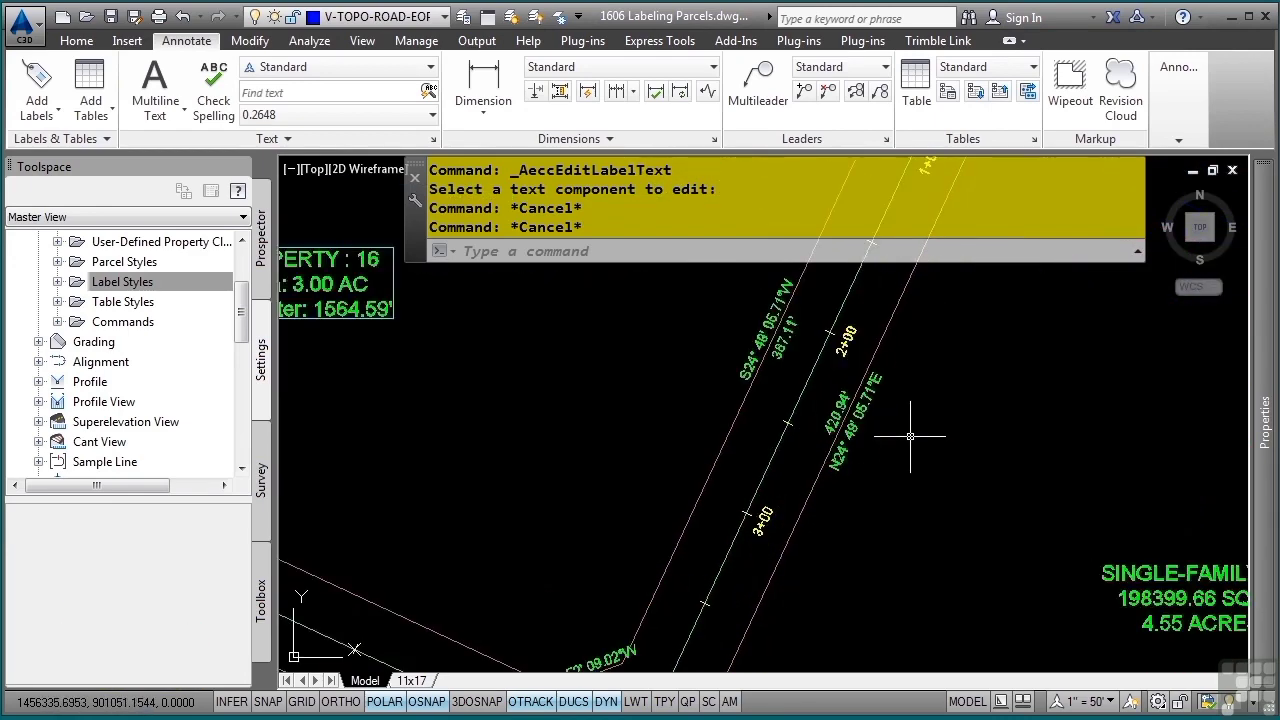
{"action": "key", "text": "Escape"}
{"action": "key", "text": "Escape"}
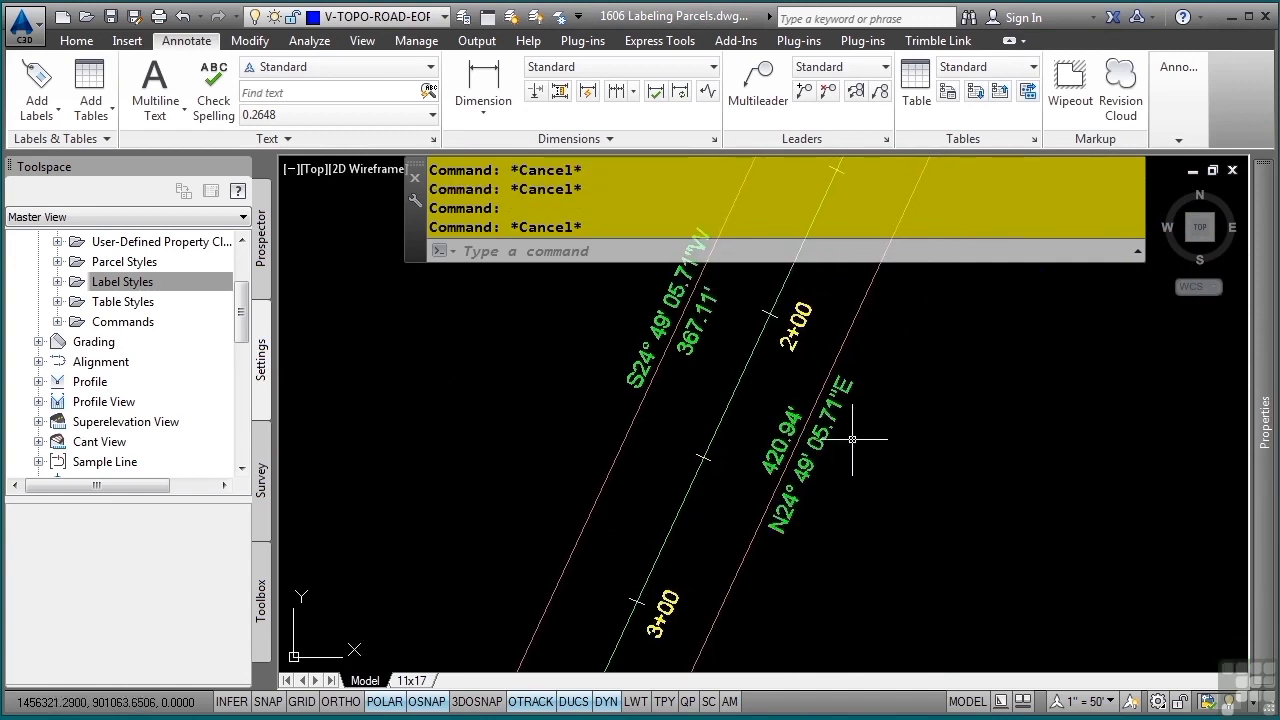
{"action": "left_click", "coordinate": [820, 436]}
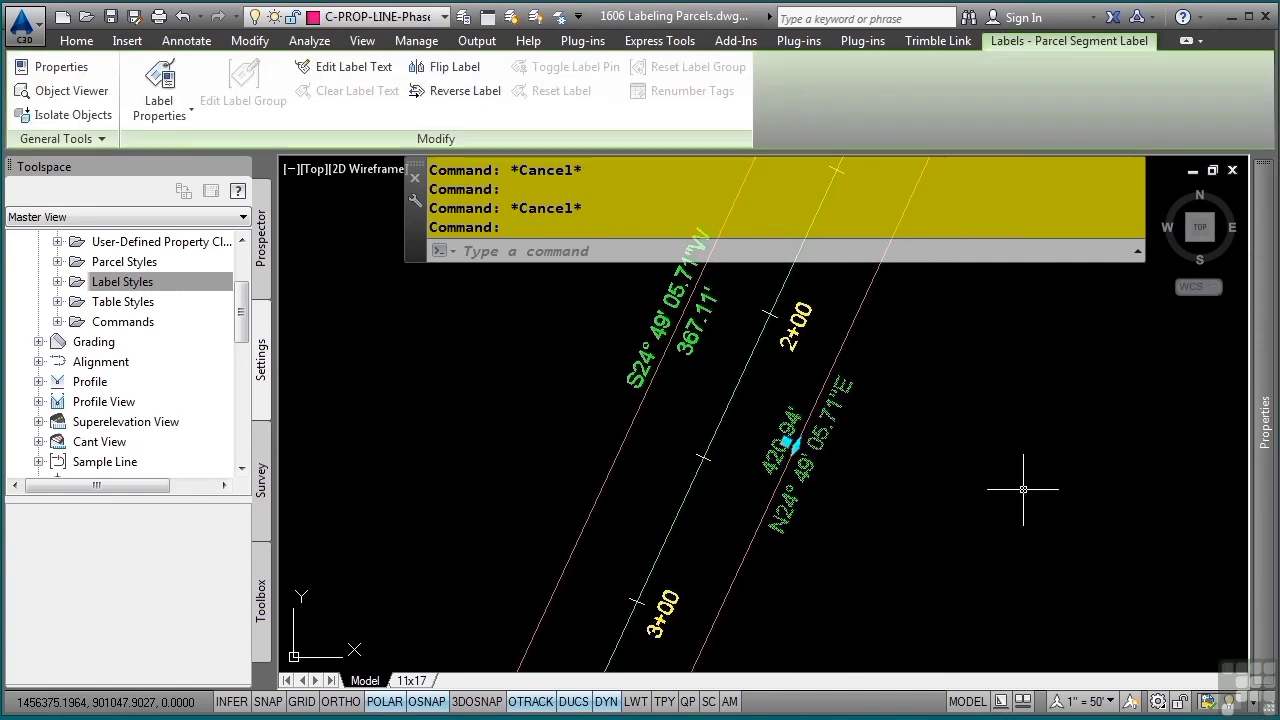
{"action": "left_click", "coordinate": [789, 441]}
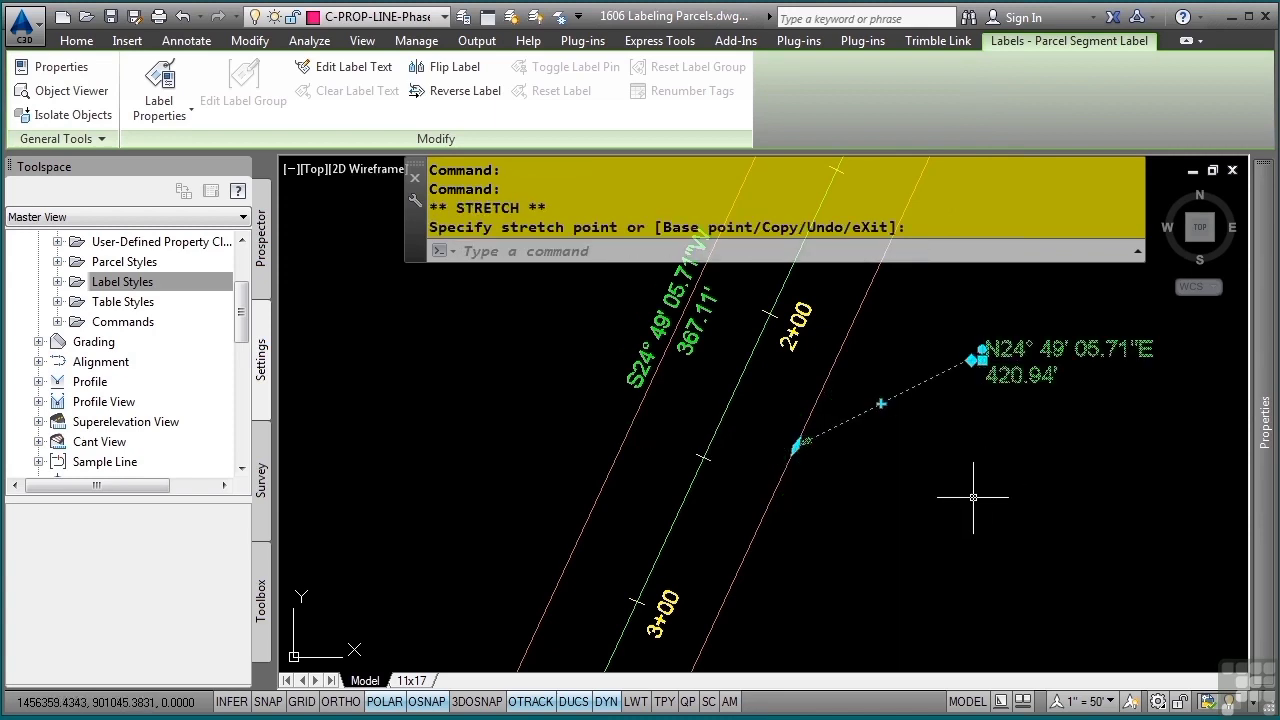
Add a bend vertex to the dragged label's leader, remove that vertex again, and deselect the label
{"action": "left_click", "coordinate": [881, 403]}
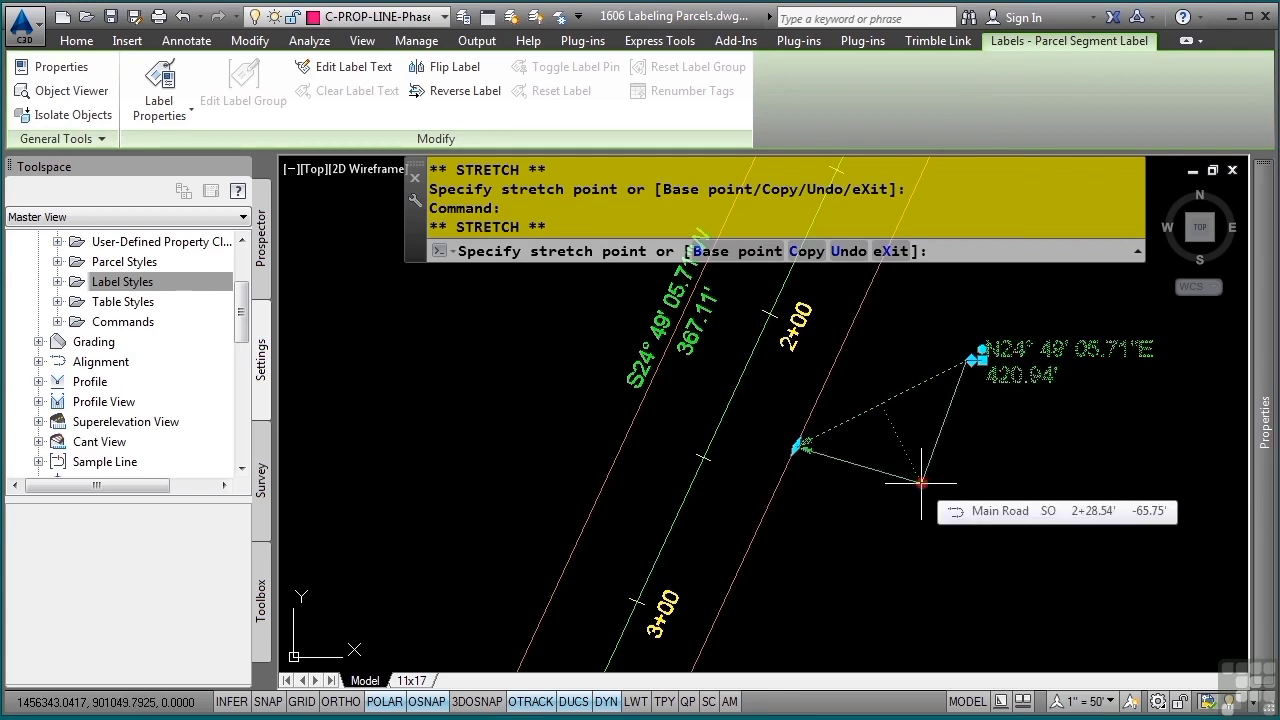
{"action": "left_click", "coordinate": [921, 483]}
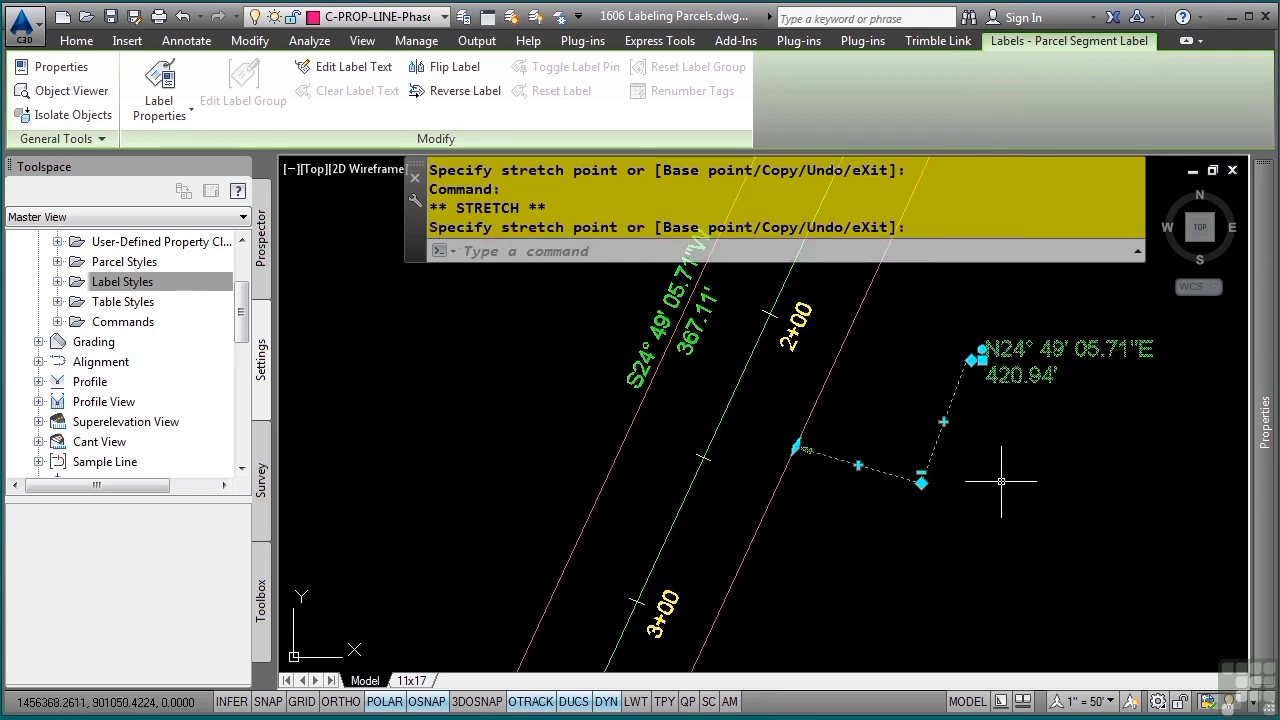
{"action": "left_click", "coordinate": [921, 473]}
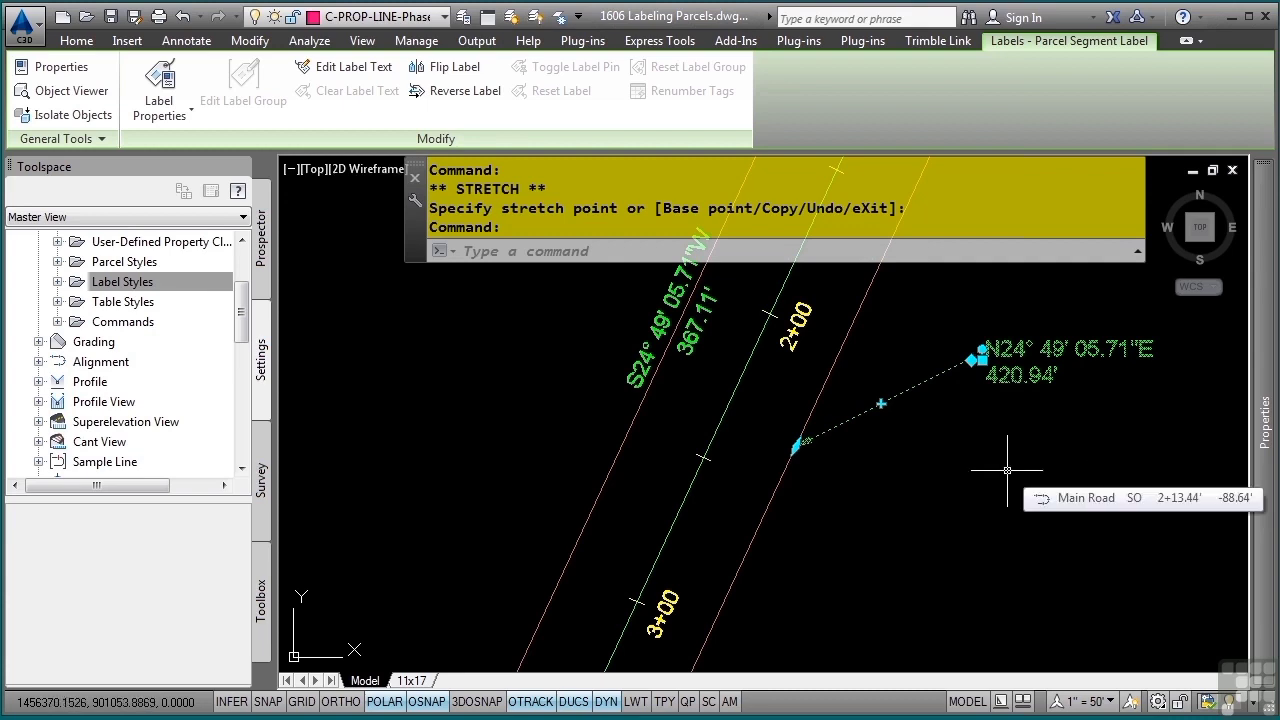
{"action": "key", "text": "Escape"}
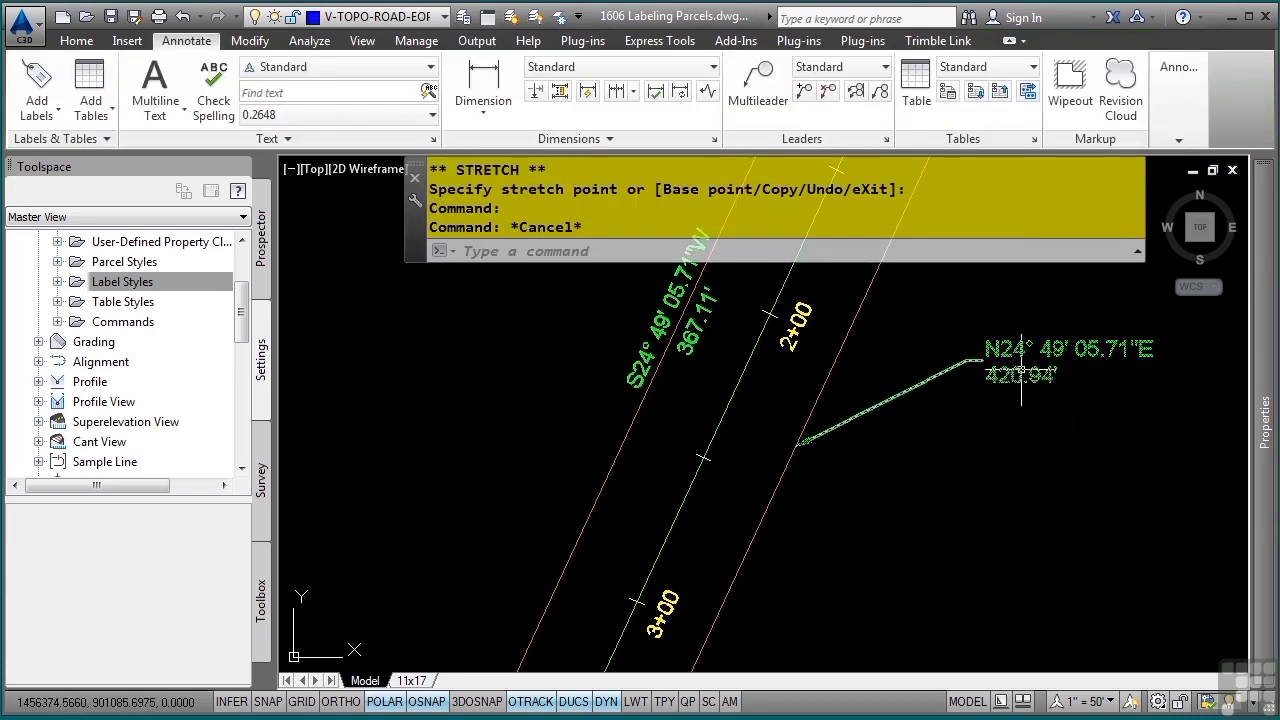
Reset the dragged right-of-way label to its original position and slide it along its parcel segment to a new location
{"action": "left_click", "coordinate": [1021, 378]}
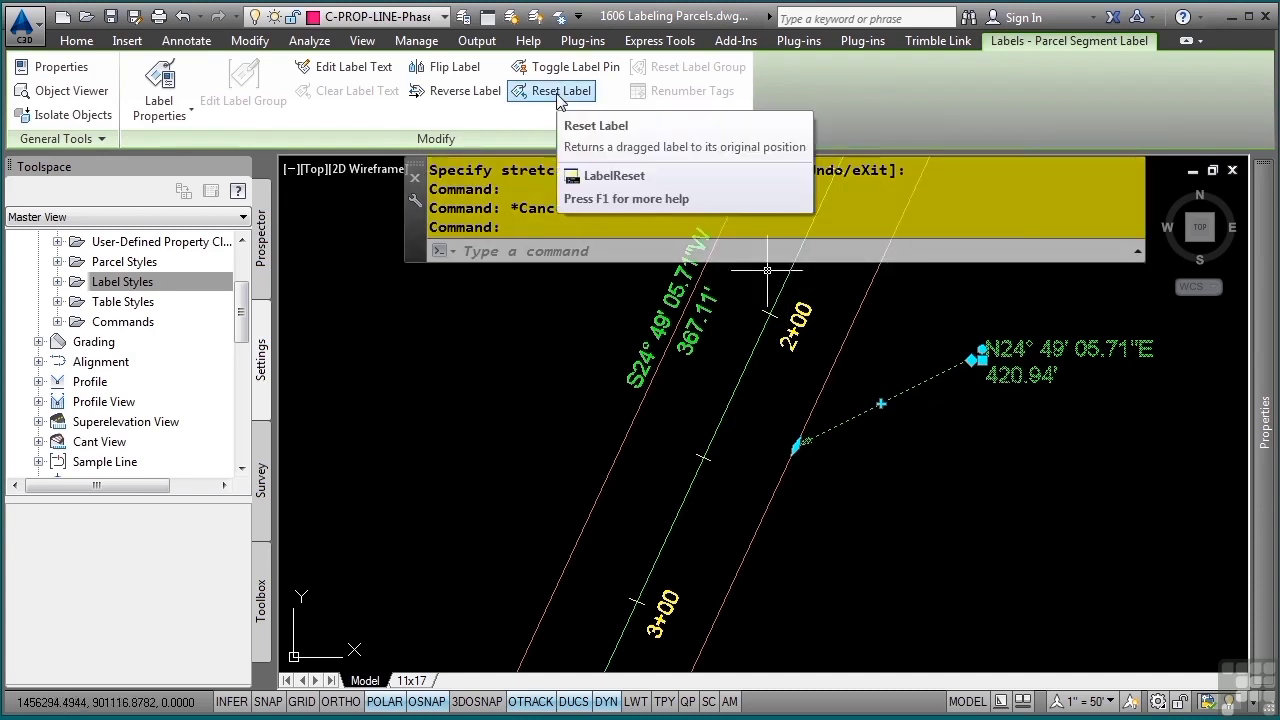
{"action": "left_click", "coordinate": [557, 90]}
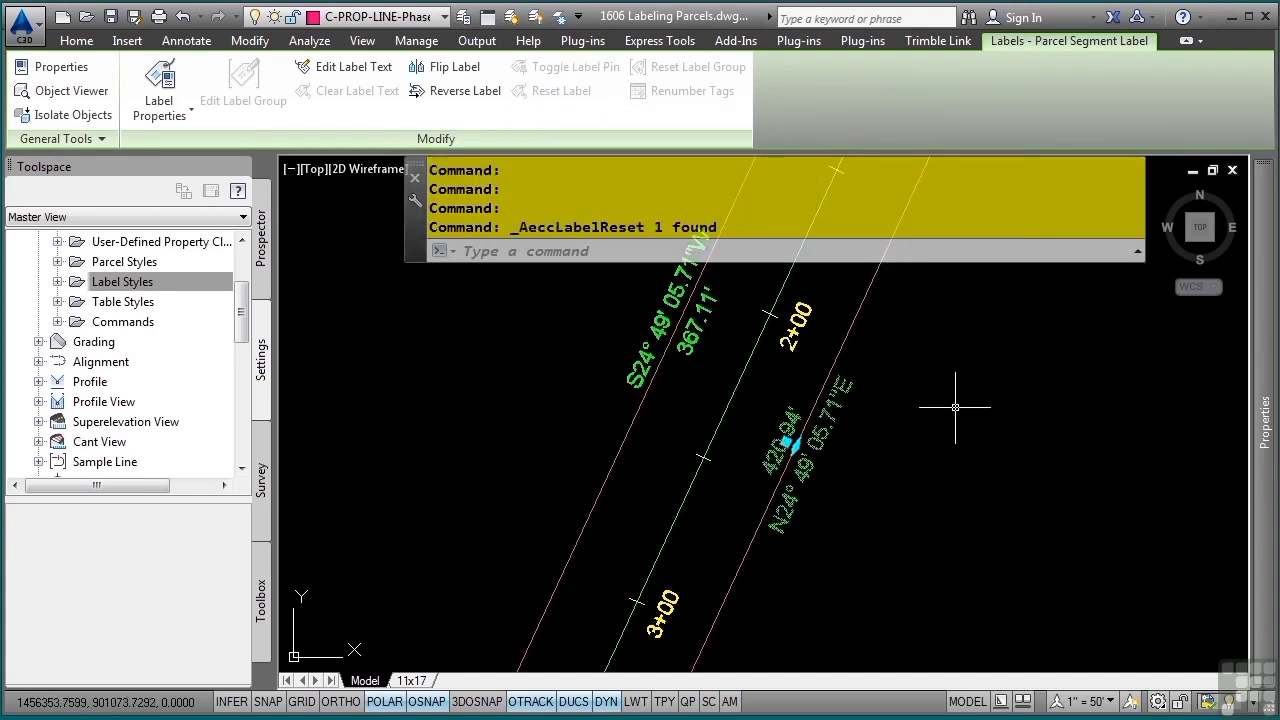
{"action": "left_click", "coordinate": [795, 446]}
{"action": "middle_click_drag", "start_coordinate": [888, 349], "coordinate": [837, 619]}
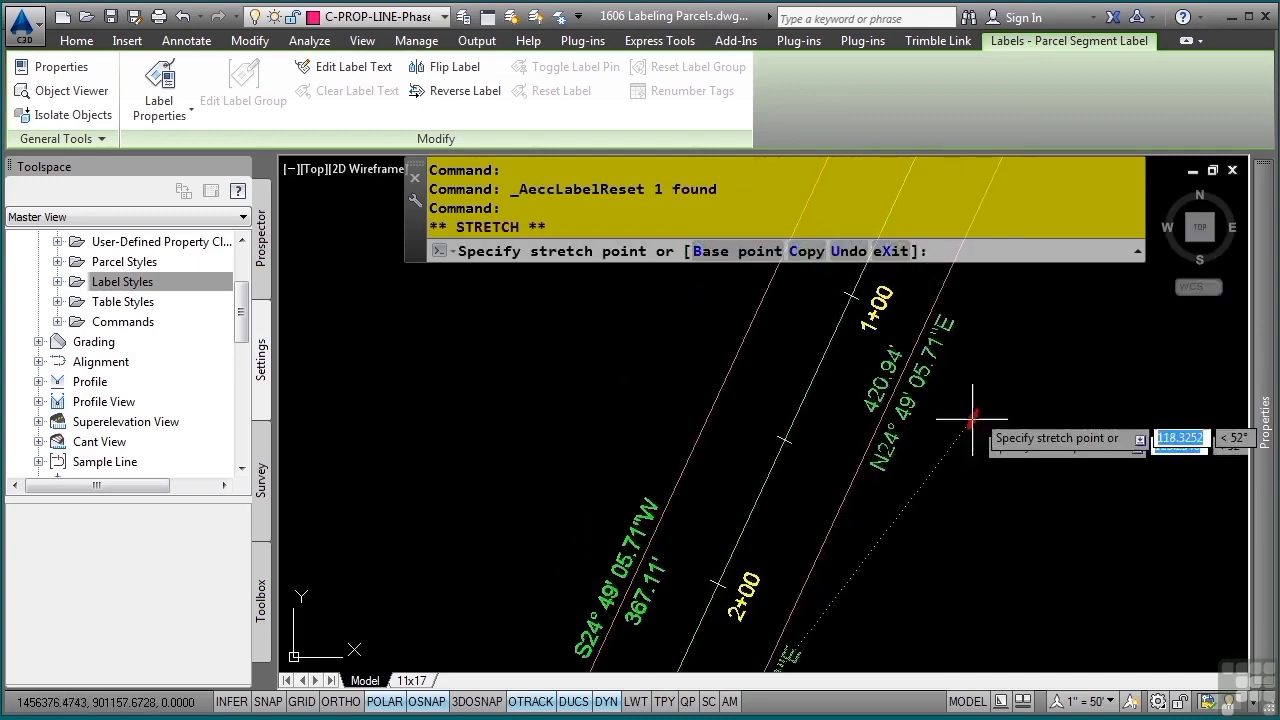
{"action": "middle_click_drag", "start_coordinate": [977, 397], "coordinate": [930, 700]}
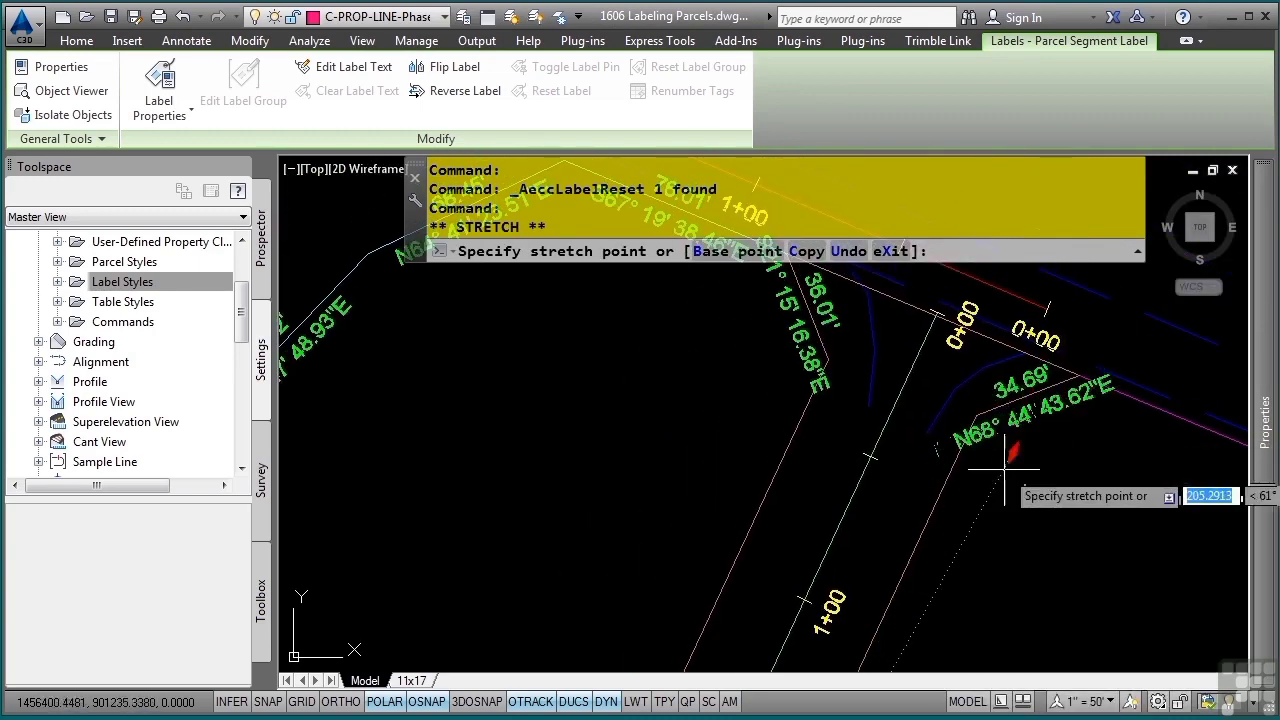
{"action": "middle_click_drag", "start_coordinate": [1006, 480], "coordinate": [877, 503]}
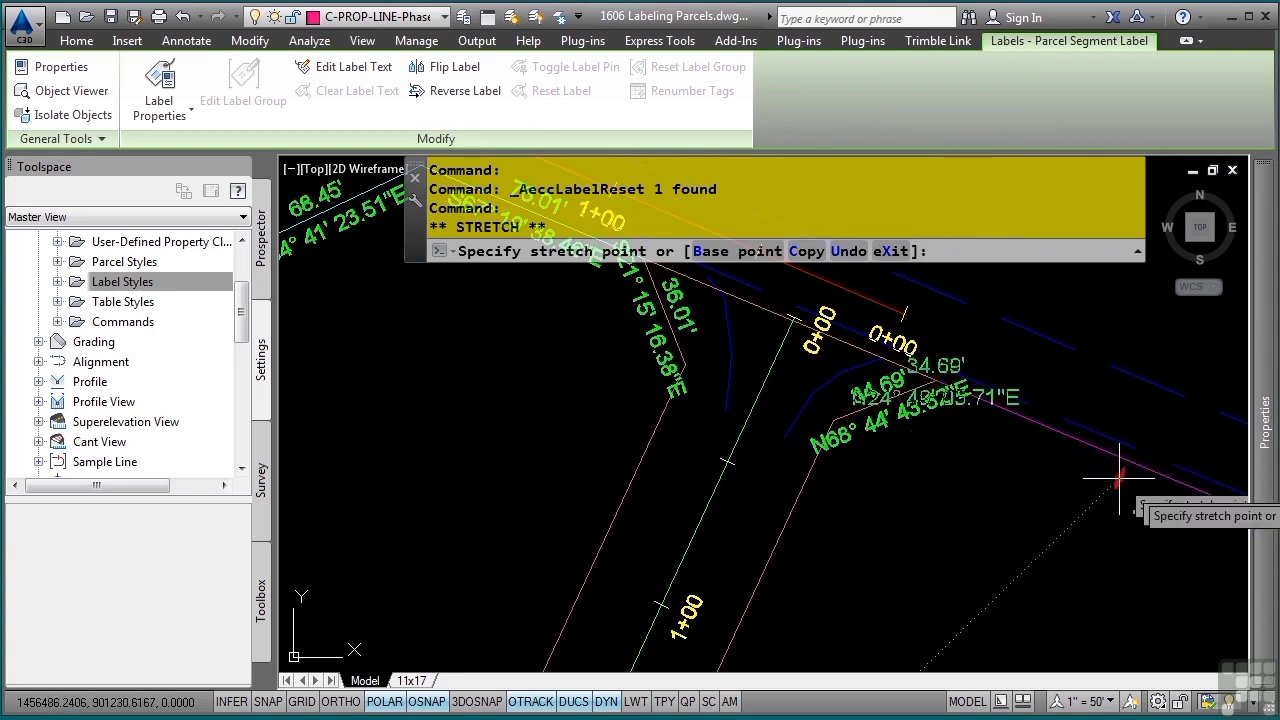
{"action": "middle_click_drag", "start_coordinate": [837, 566], "coordinate": [1020, 443]}
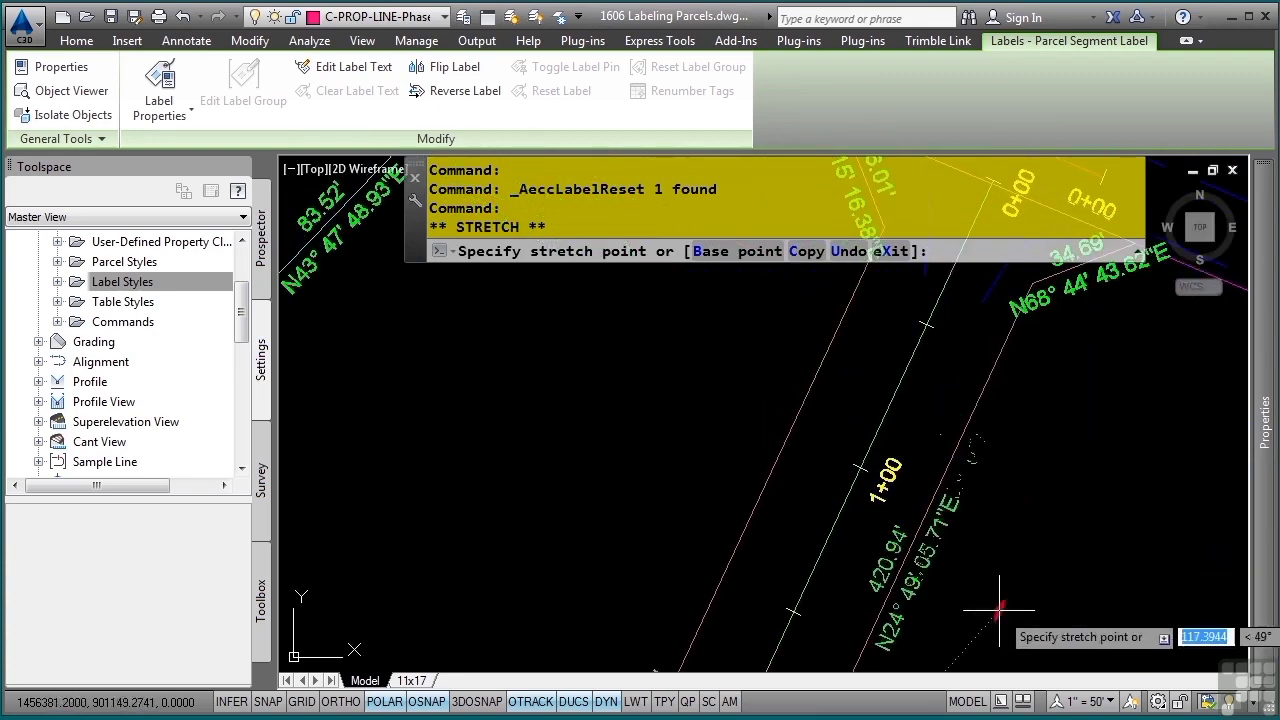
{"action": "mouse_move", "coordinate": [999, 608]}
{"action": "middle_mouse_down"}
{"action": "mouse_move", "coordinate": [1063, 417]}
{"action": "mouse_move", "coordinate": [1049, 520]}
{"action": "mouse_move", "coordinate": [1042, 450]}
{"action": "middle_mouse_up"}
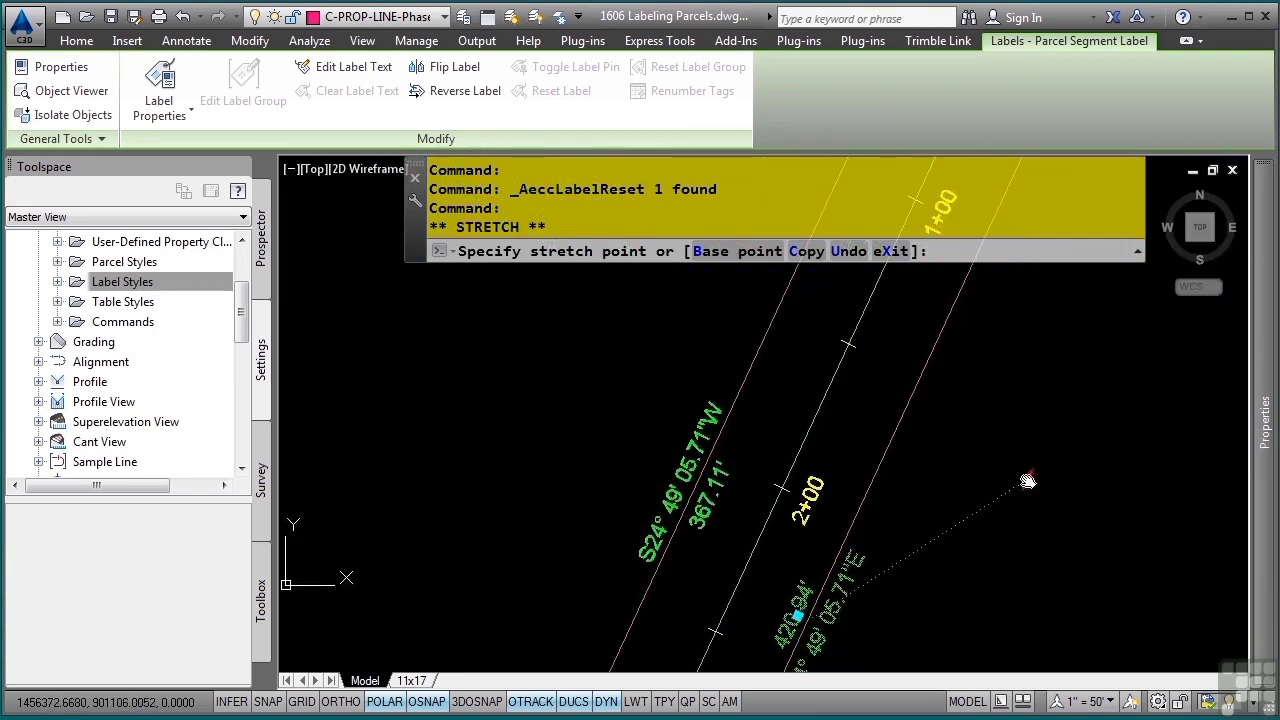
{"action": "left_click", "coordinate": [1030, 503]}
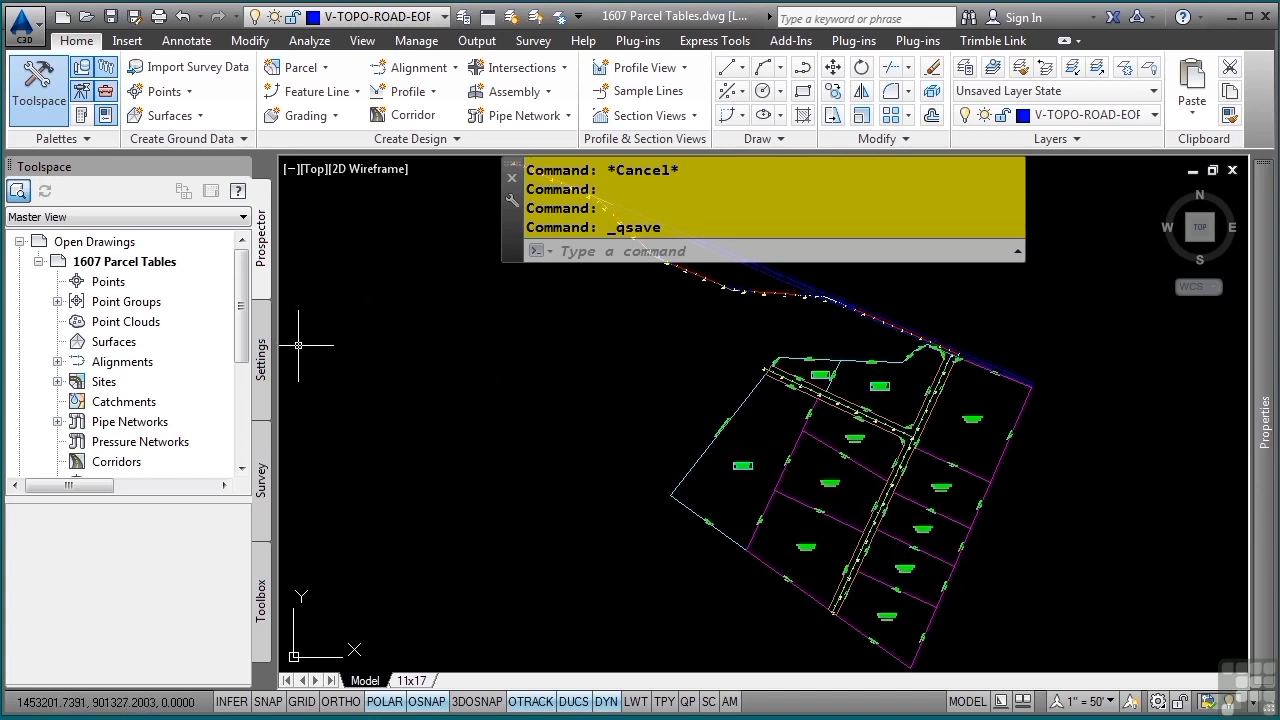
In the 1607 Parcel Tables drawing settings, expand the Parcel line label styles and select Bearing over Distance
{"action": "left_click", "coordinate": [262, 366]}
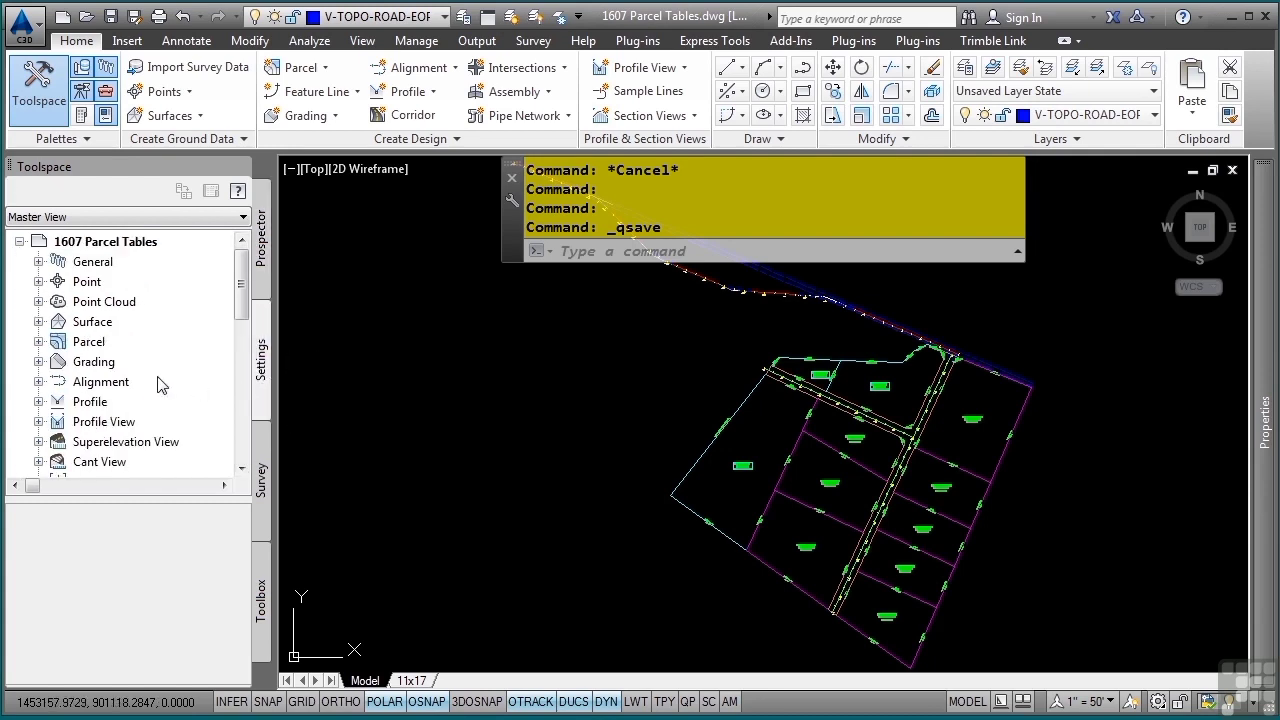
{"action": "left_click", "coordinate": [38, 341]}
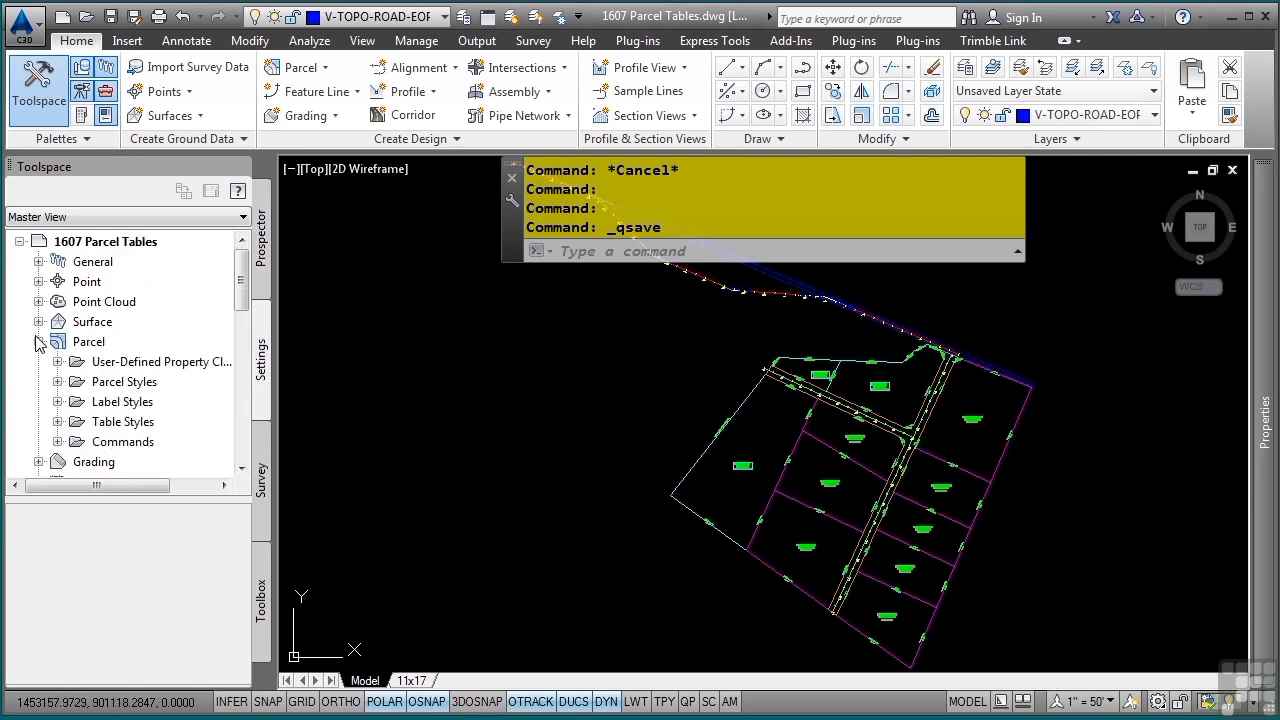
{"action": "left_click", "coordinate": [58, 401]}
{"action": "left_click", "coordinate": [77, 441]}
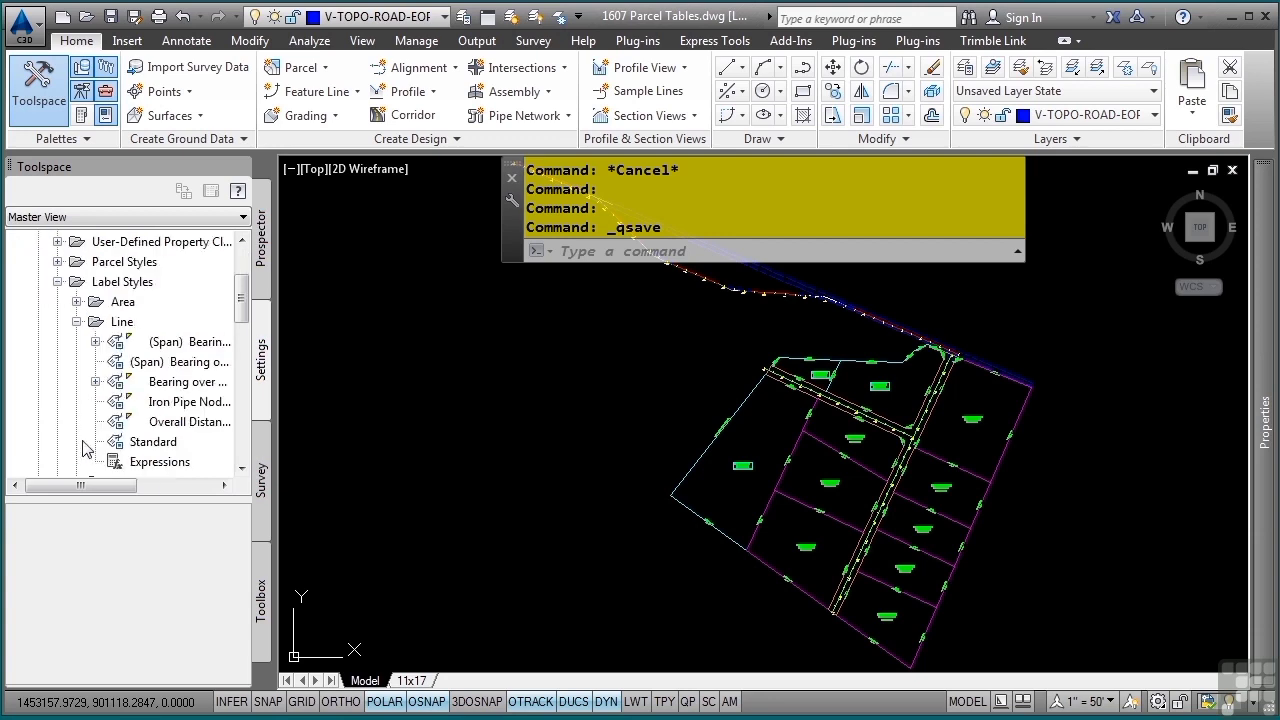
{"action": "scroll", "coordinate": [108, 428], "scroll_direction": "down", "scroll_amount": 1}
{"action": "left_click", "coordinate": [185, 322]}
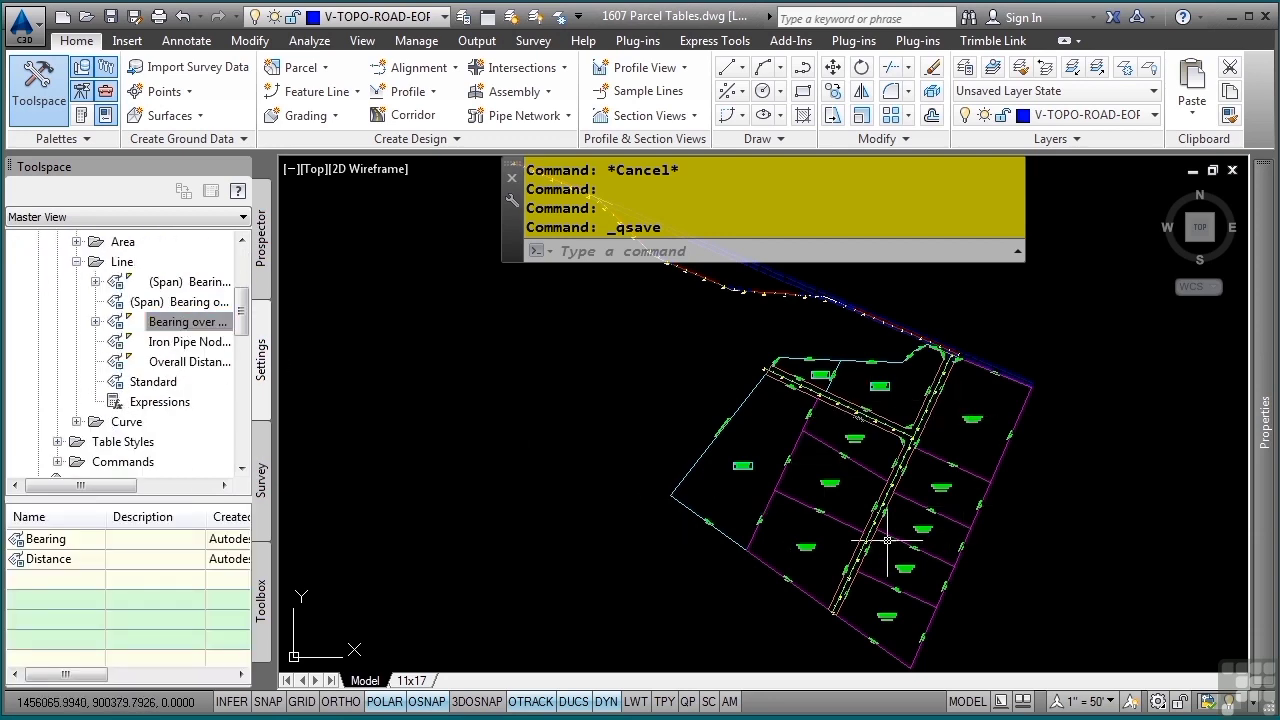
{"action": "middle_click_drag", "start_coordinate": [880, 501], "coordinate": [693, 394]}
{"action": "scroll", "coordinate": [712, 483], "scroll_direction": "up", "scroll_amount": 6}
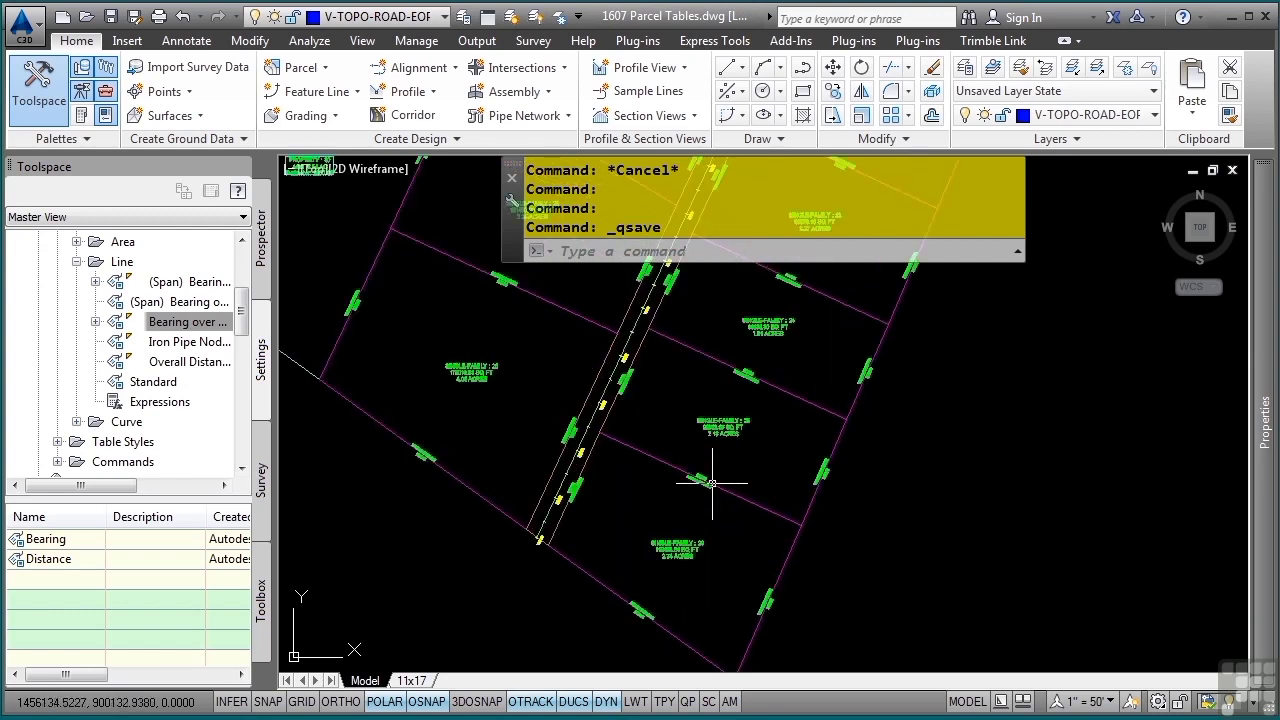
{"action": "middle_click_drag", "start_coordinate": [717, 484], "coordinate": [777, 348]}
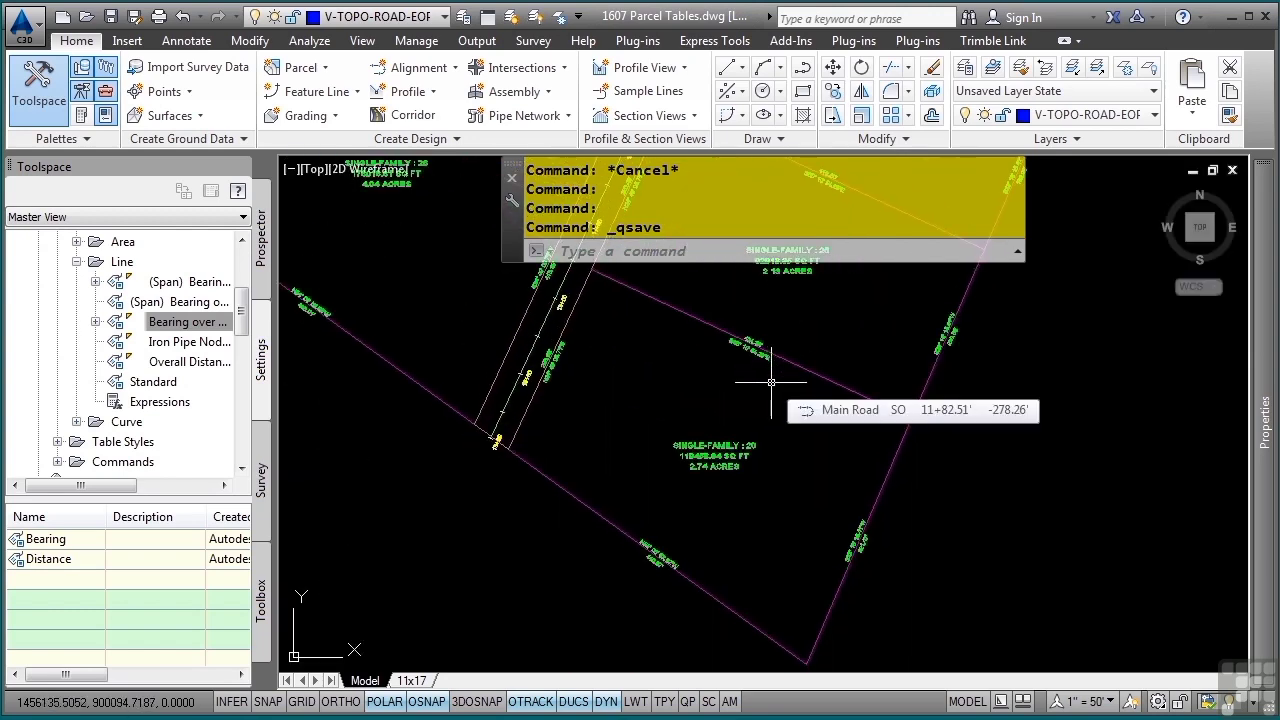
Create a child style of Bearing over Distance and name it "Bearing over Distance (TAGS)"
{"action": "right_click", "coordinate": [195, 332]}
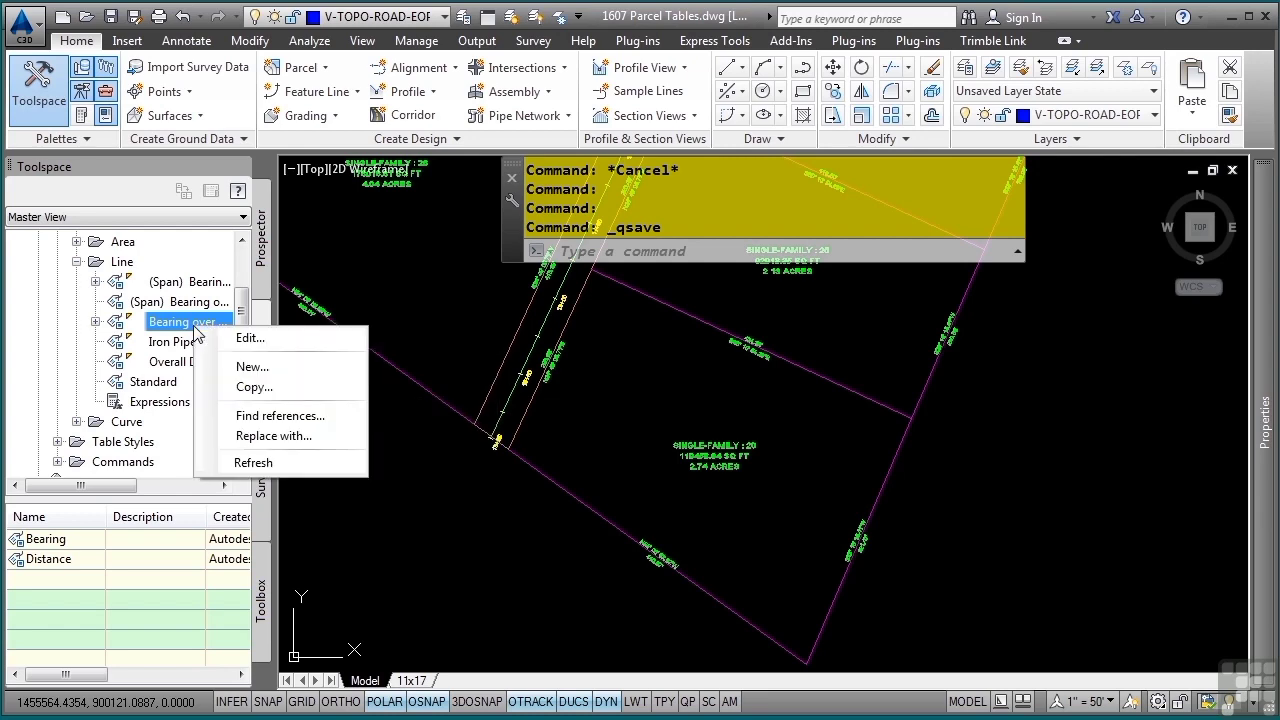
{"action": "left_click", "coordinate": [285, 367]}
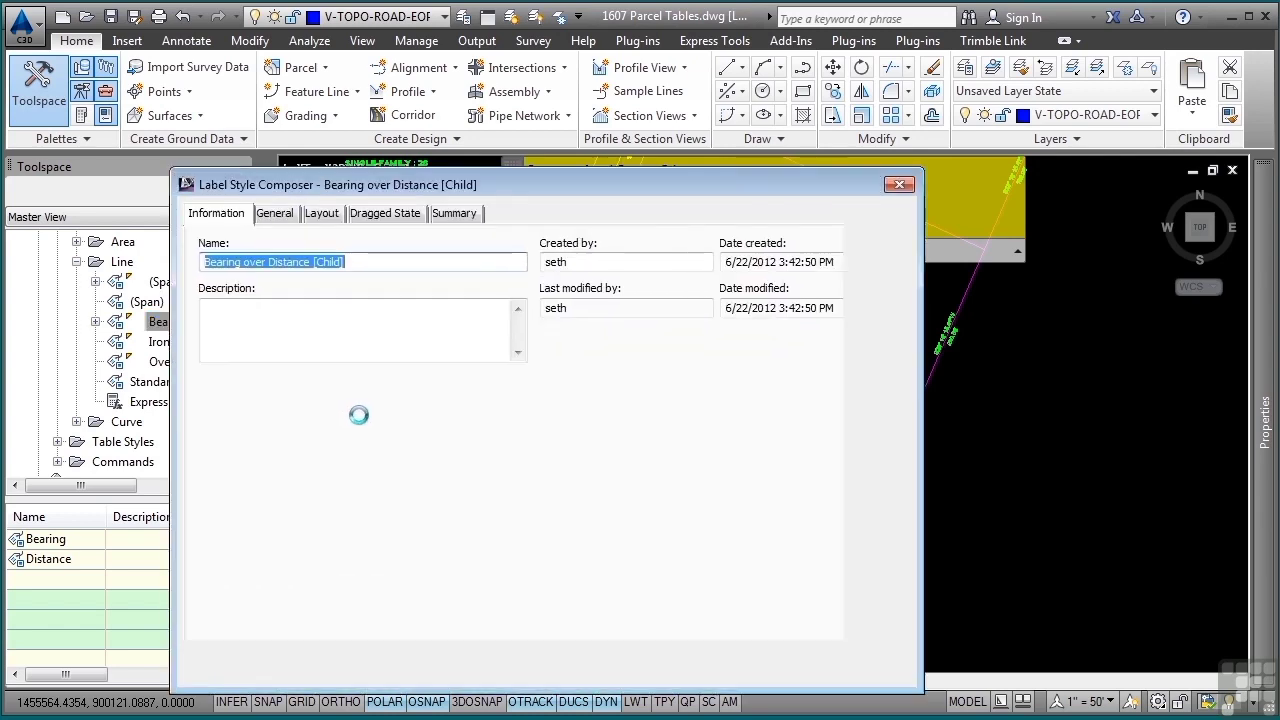
{"action": "left_click", "coordinate": [366, 261]}
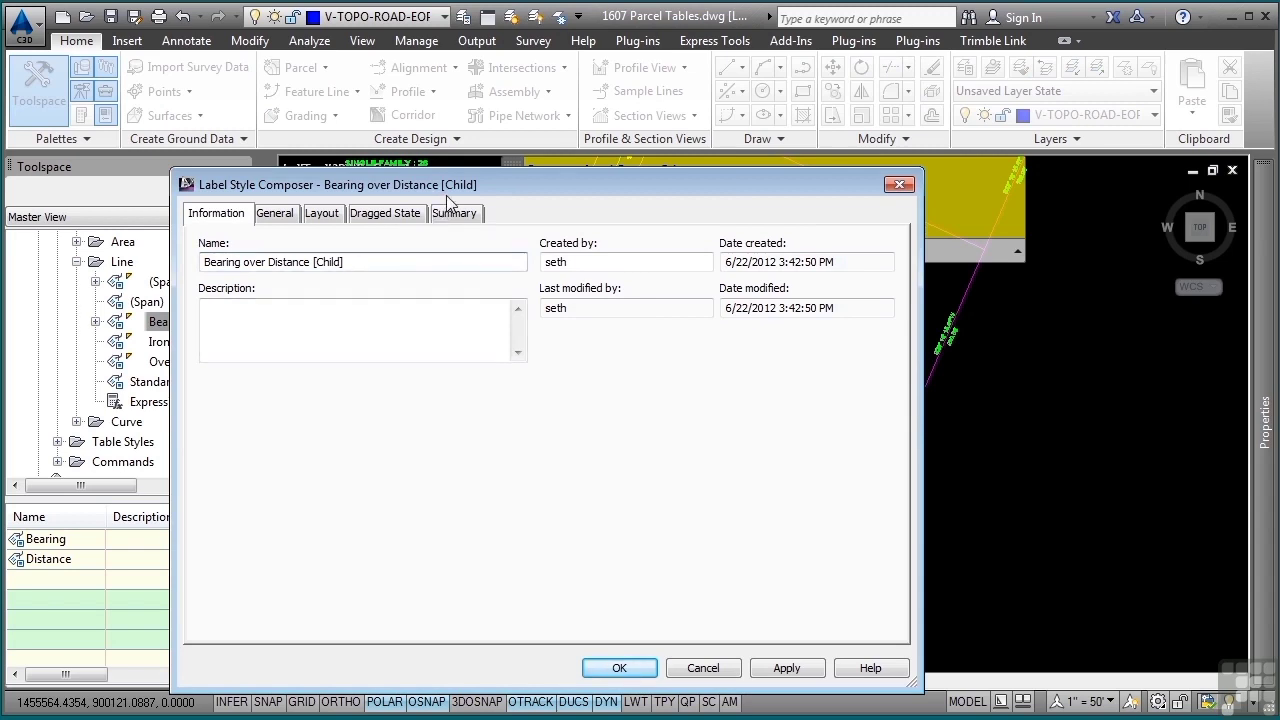
{"action": "left_click_drag", "start_coordinate": [452, 184], "coordinate": [488, 167]}
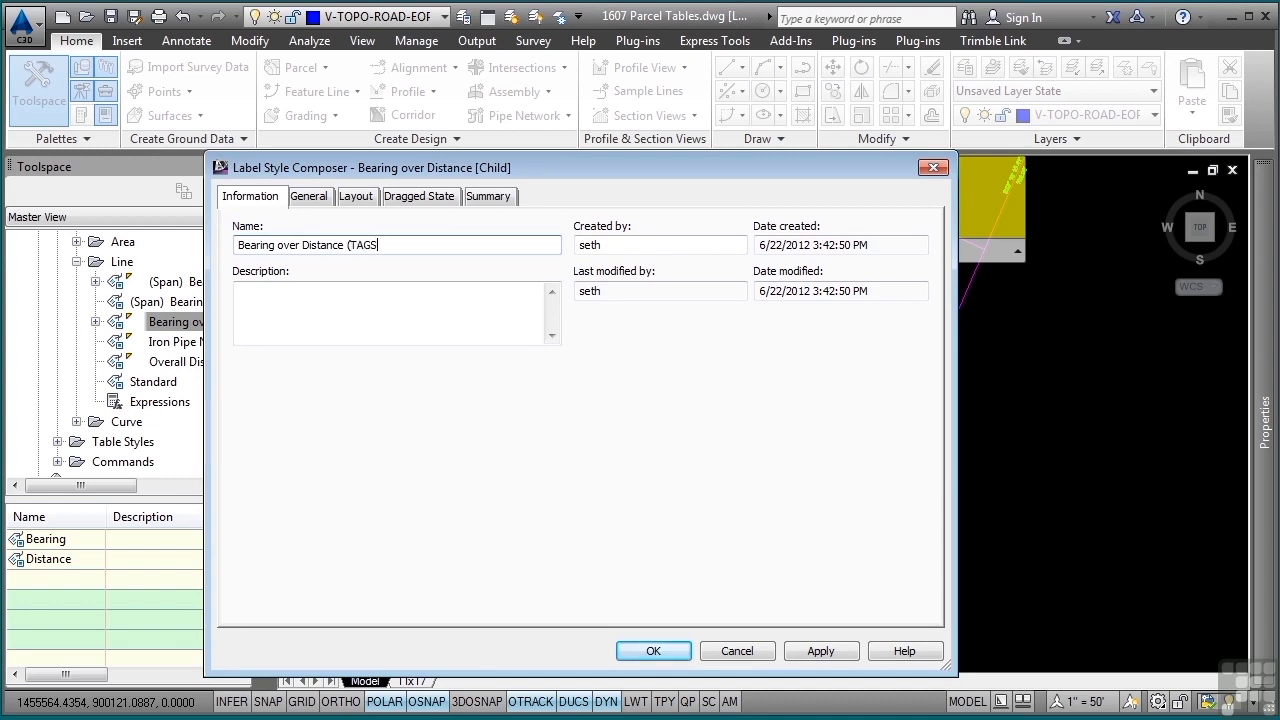
Set the new label style's general Display Mode to Tag
{"action": "left_click", "coordinate": [308, 197]}
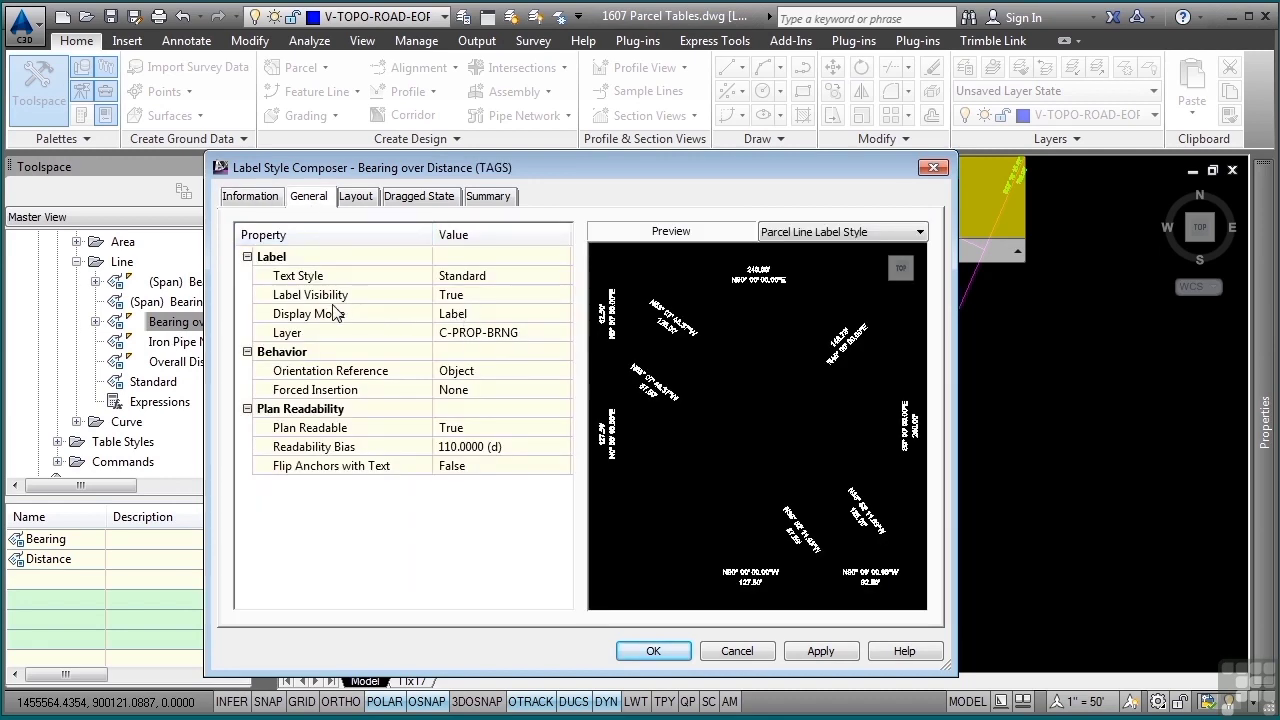
{"action": "left_click", "coordinate": [476, 315]}
{"action": "left_click", "coordinate": [476, 315]}
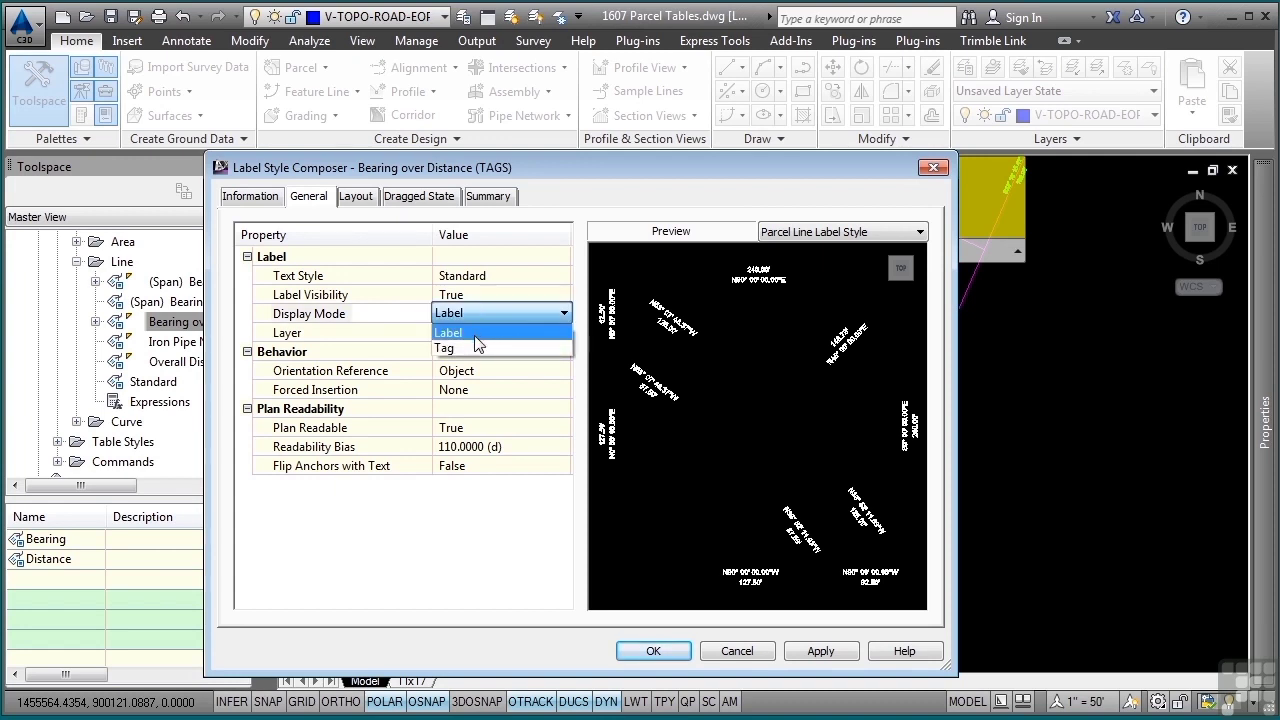
{"action": "left_click", "coordinate": [475, 346]}
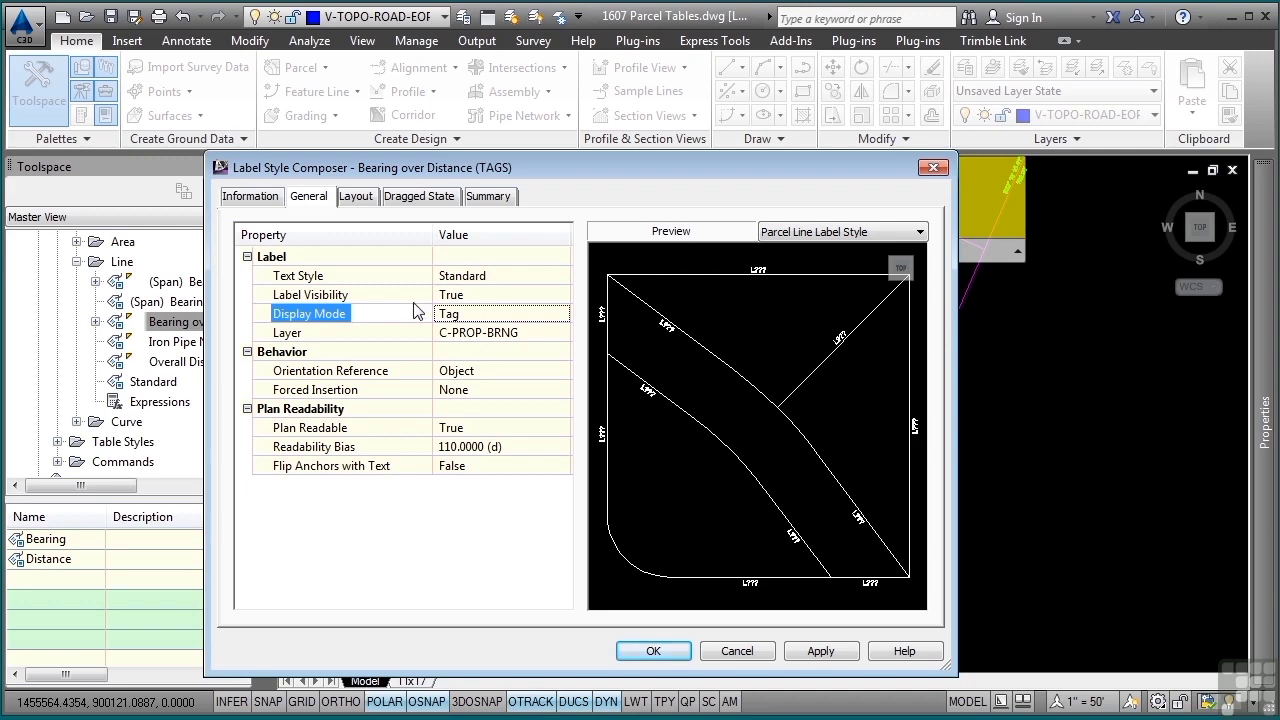
Switch the Table Tag component's visibility to False in the label style's layout, and set it back to True
{"action": "left_click", "coordinate": [350, 197]}
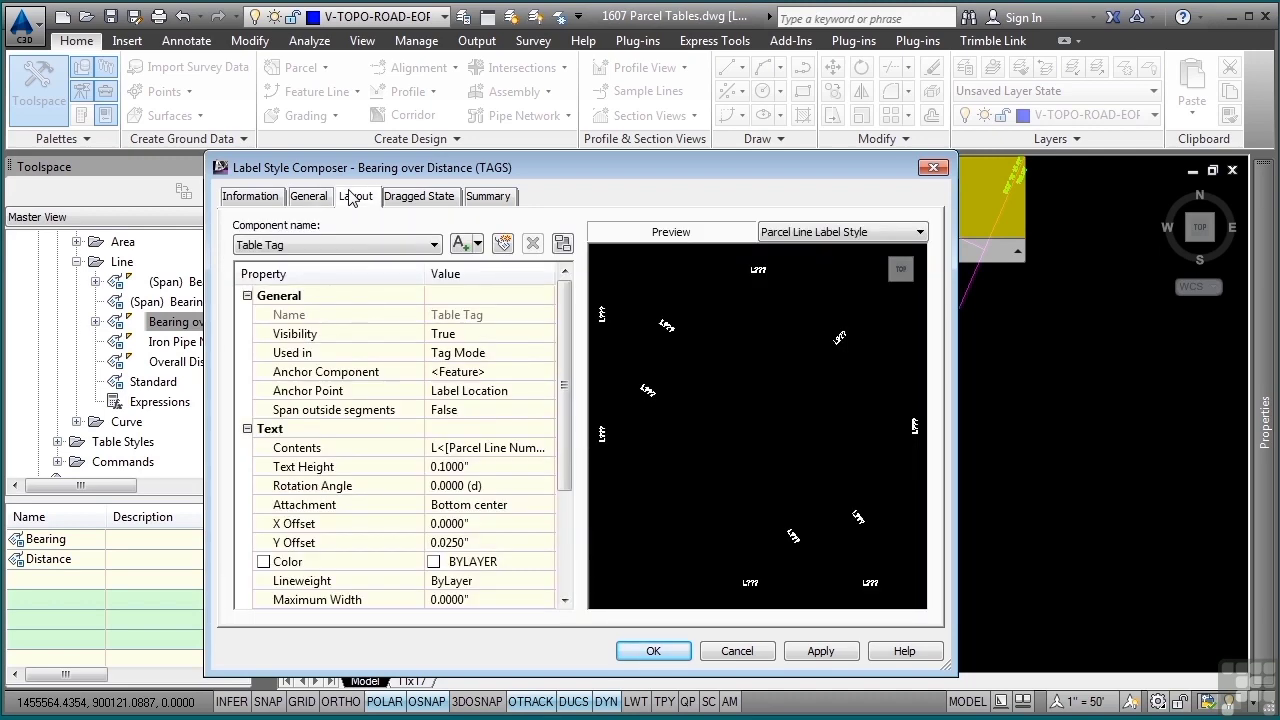
{"action": "left_click", "coordinate": [470, 336]}
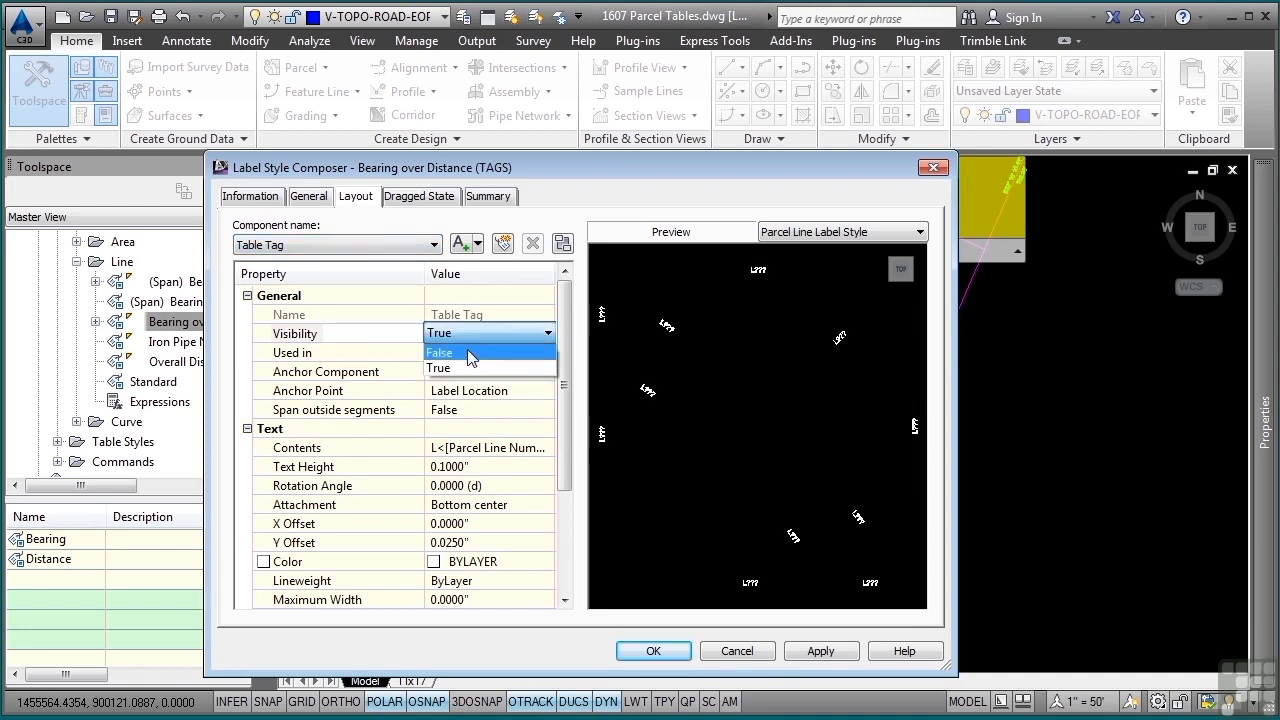
{"action": "left_click", "coordinate": [464, 350]}
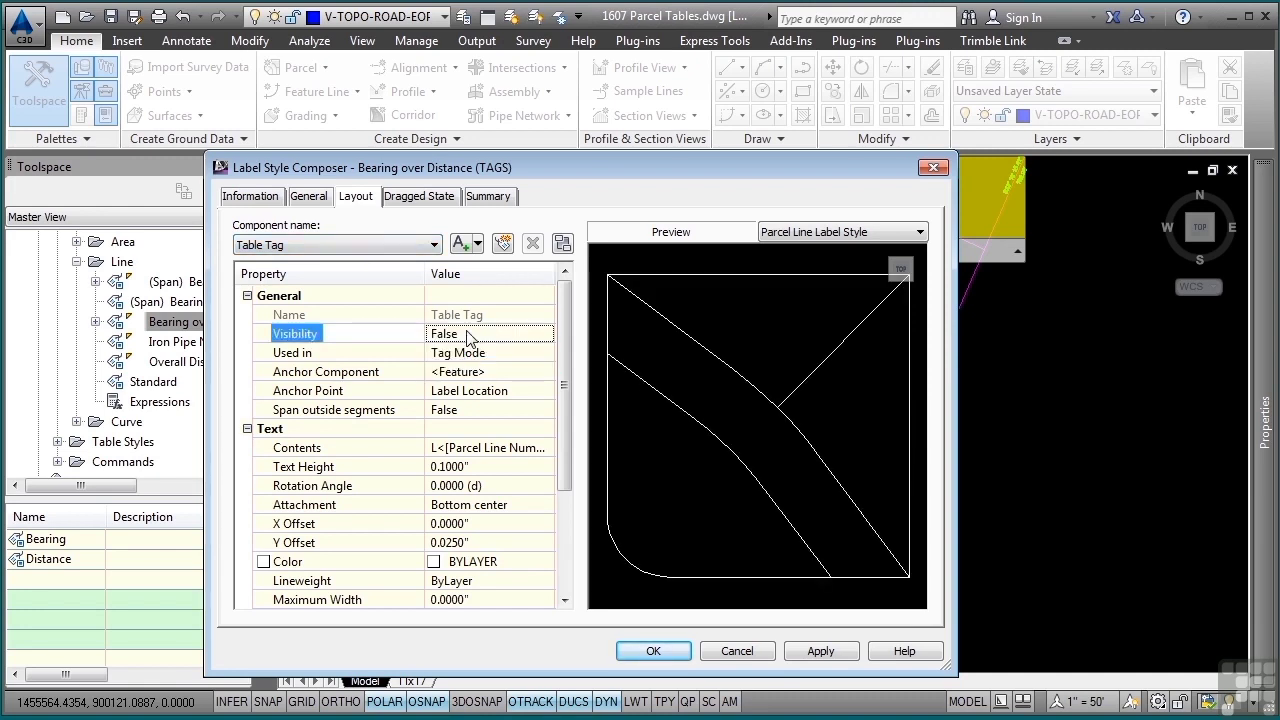
{"action": "left_click", "coordinate": [467, 337]}
{"action": "left_click", "coordinate": [467, 337]}
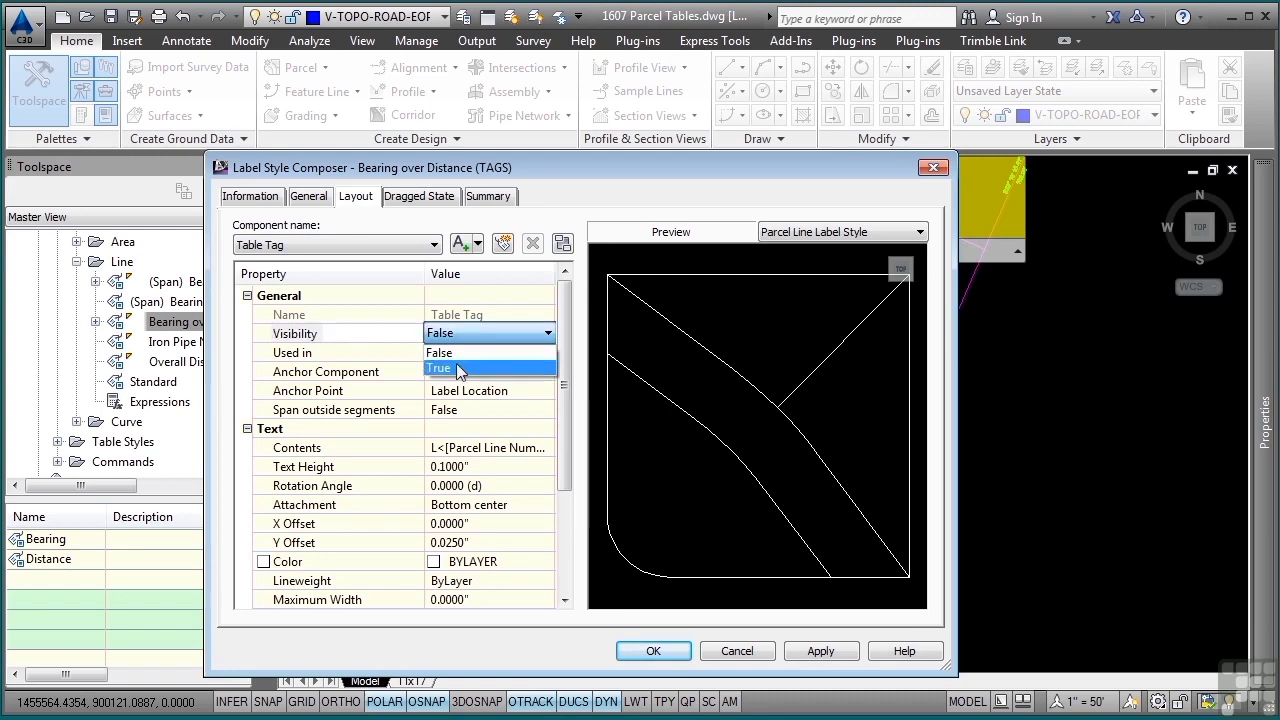
{"action": "left_click", "coordinate": [459, 368]}
Accept the Bearing over Distance (TAGS) style and expand Bearing over Distance to list its child styles
{"action": "left_click", "coordinate": [665, 651]}
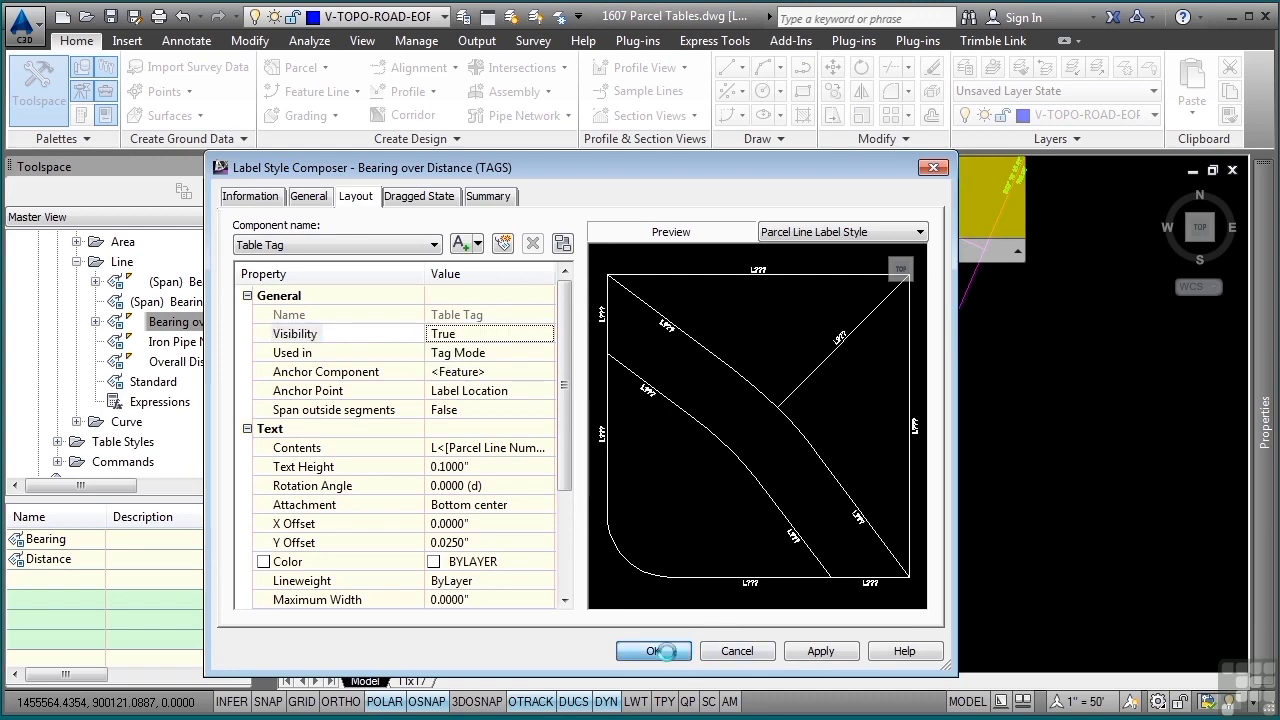
{"action": "left_click", "coordinate": [96, 322]}
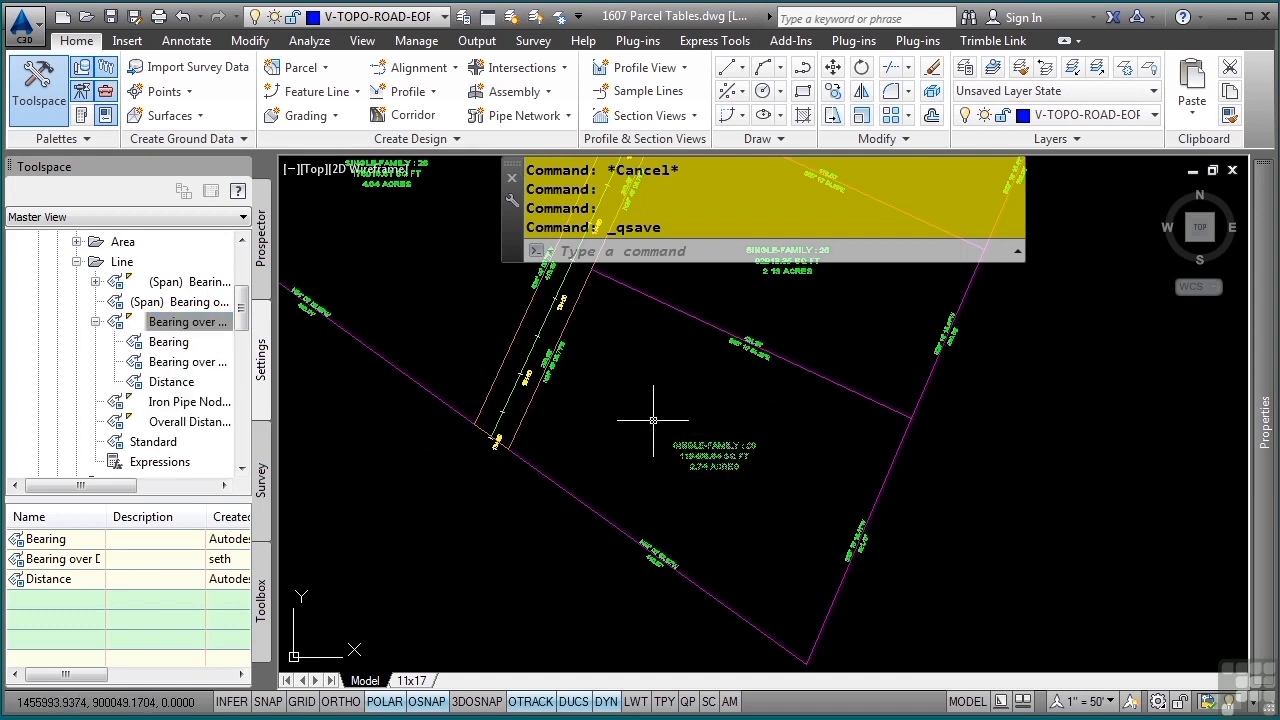
Assign the Bearing over Distance (TAGS) line label style to the four segment labels around parcel Single-Family : 20
{"action": "left_click", "coordinate": [747, 346]}
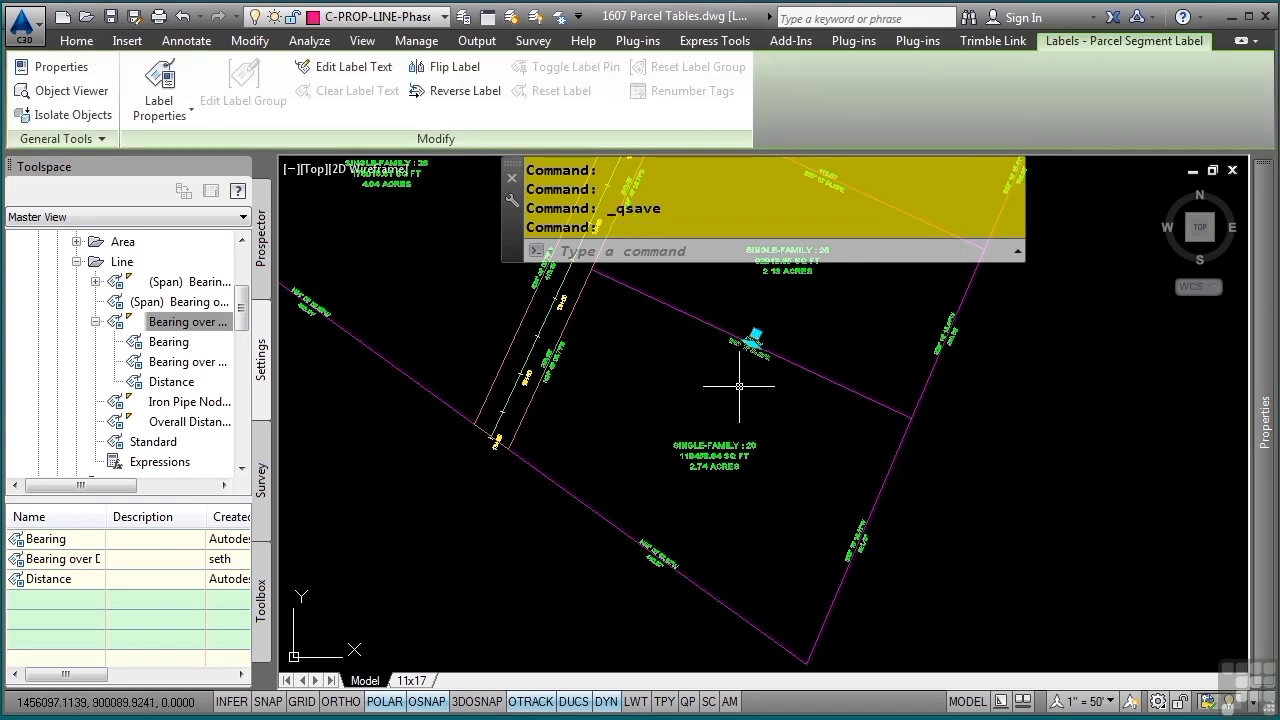
{"action": "left_click", "coordinate": [554, 361]}
{"action": "left_click", "coordinate": [666, 560]}
{"action": "left_click", "coordinate": [657, 551]}
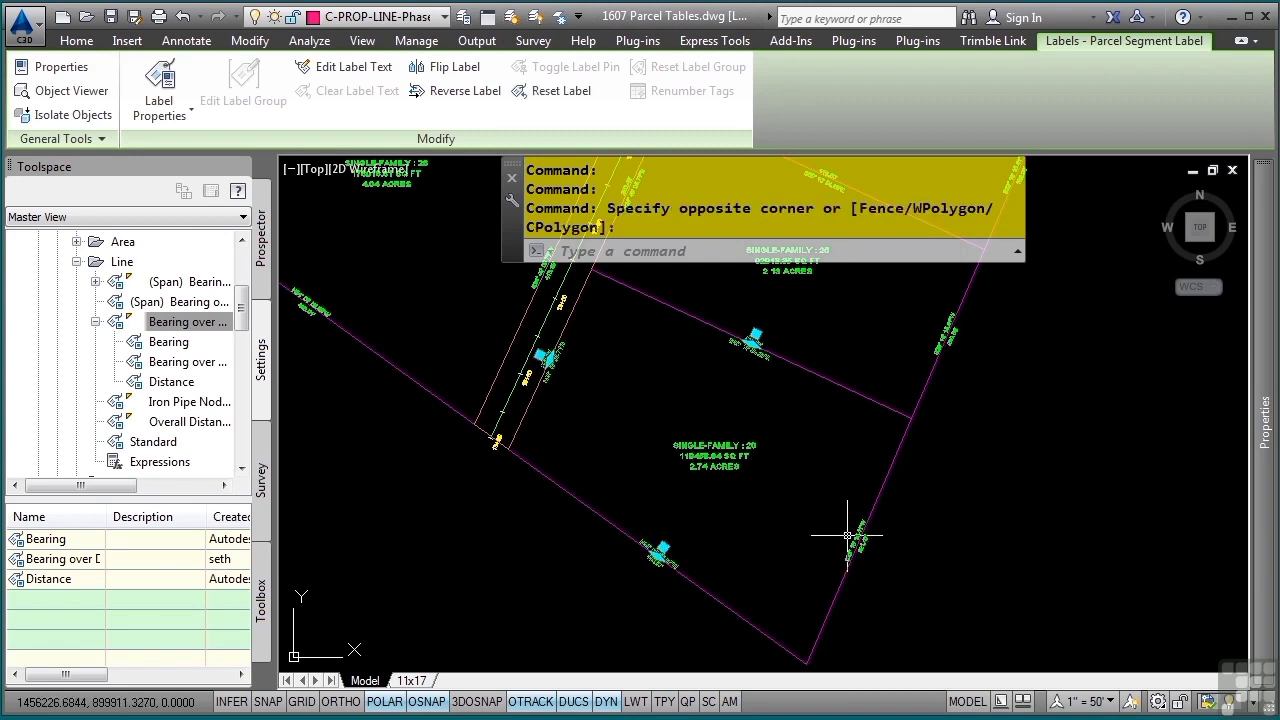
{"action": "left_click", "coordinate": [849, 537]}
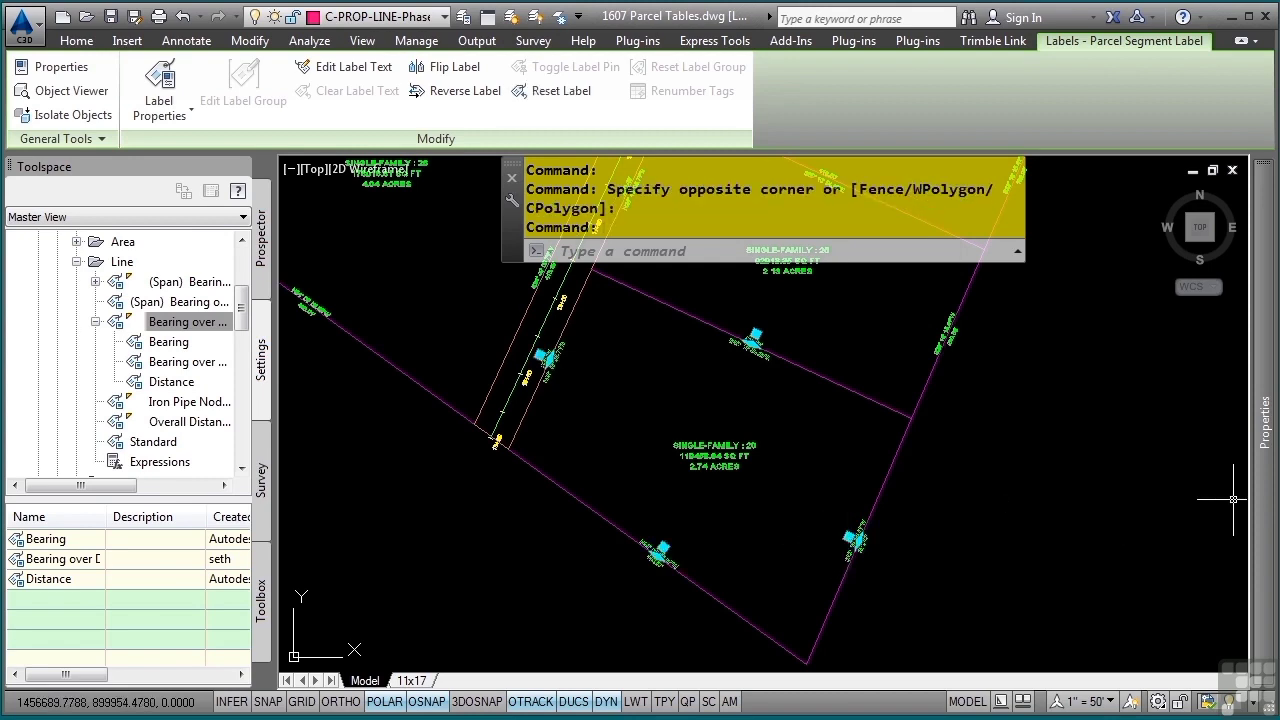
{"action": "mouse_move", "coordinate": [1259, 505]}
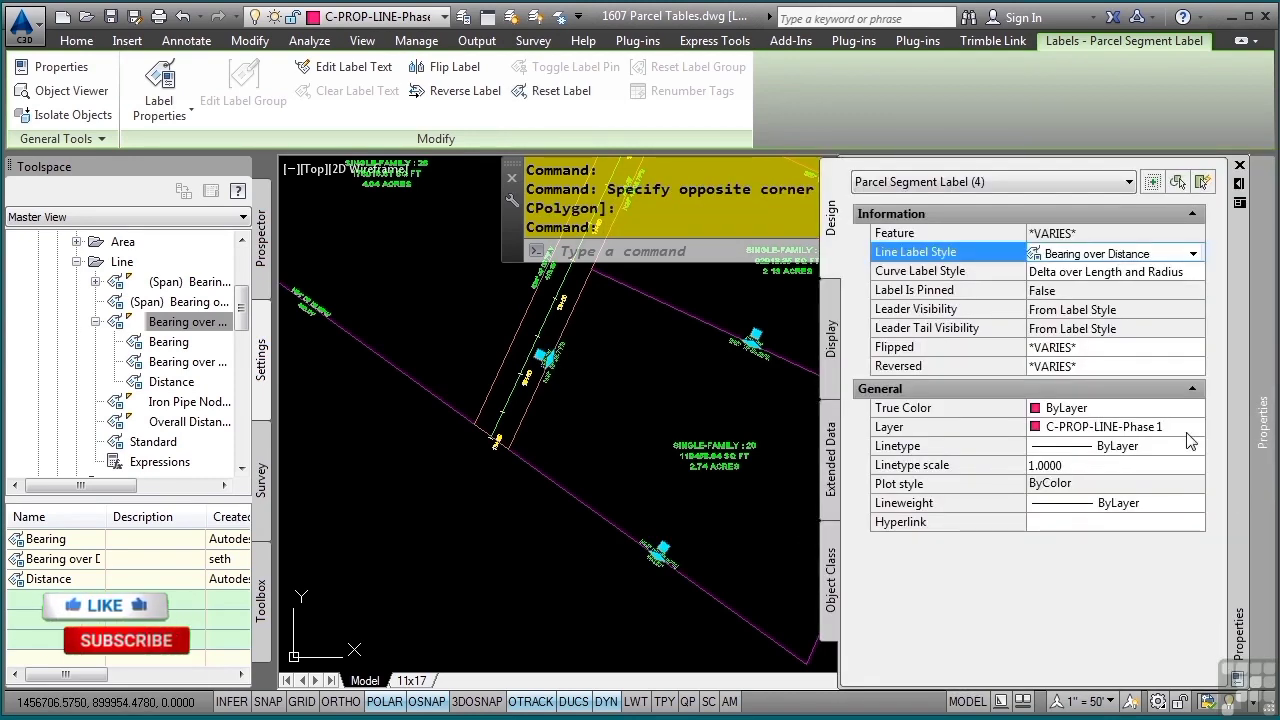
{"action": "left_click", "coordinate": [1160, 255]}
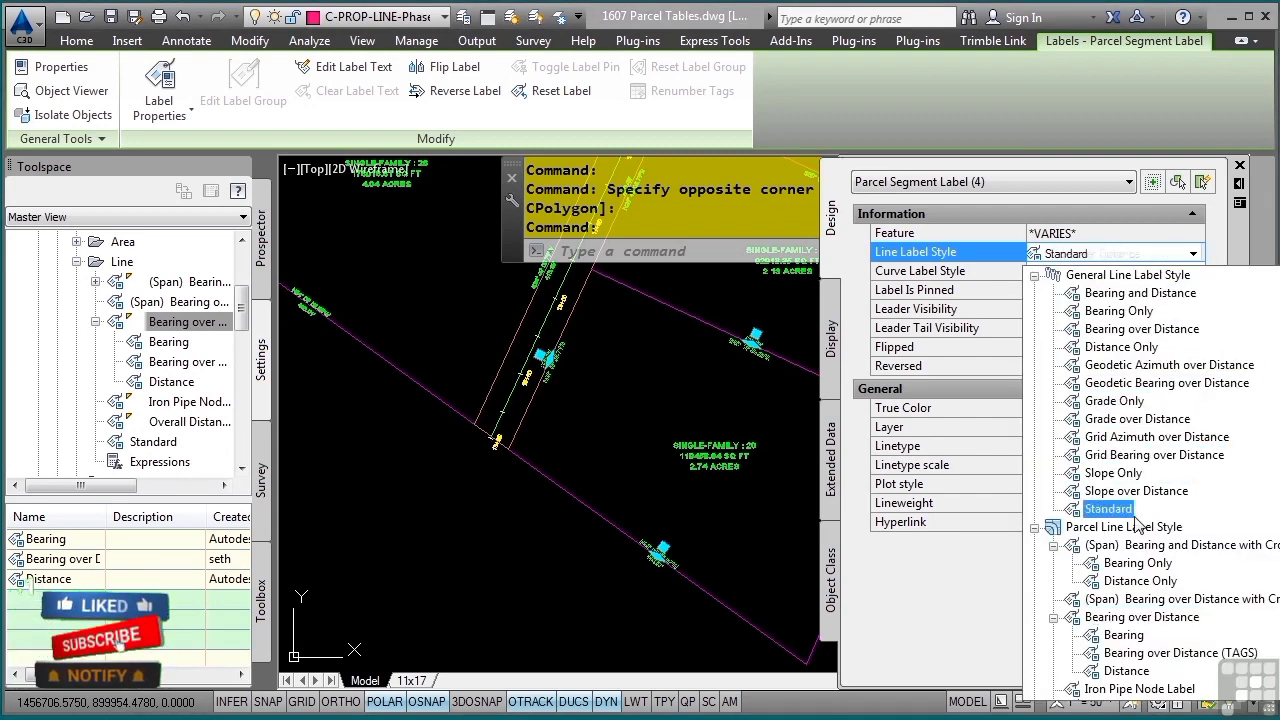
{"action": "left_click", "coordinate": [1134, 656]}
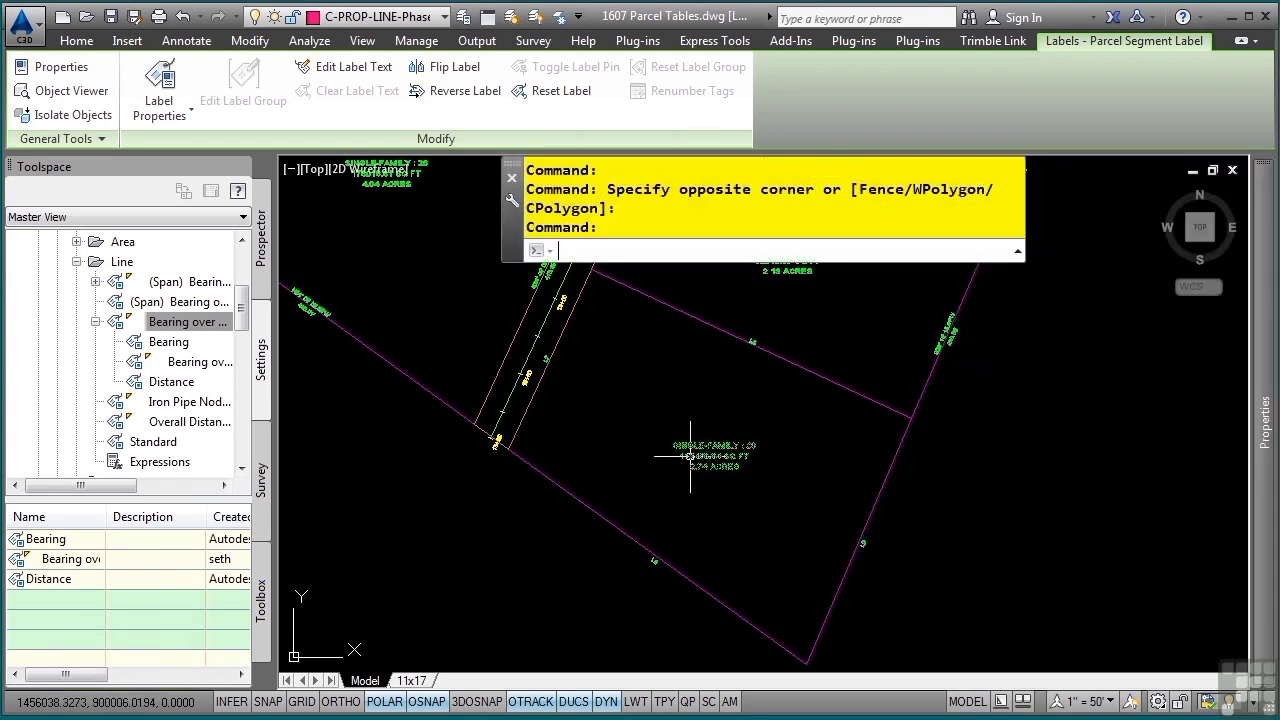
{"action": "key", "text": "Escape"}
Start Renumber Tags and renumber the tag on the southwest segment of parcel Single-Family : 20 as L1
{"action": "scroll", "coordinate": [688, 449], "scroll_direction": "up", "scroll_amount": 4}
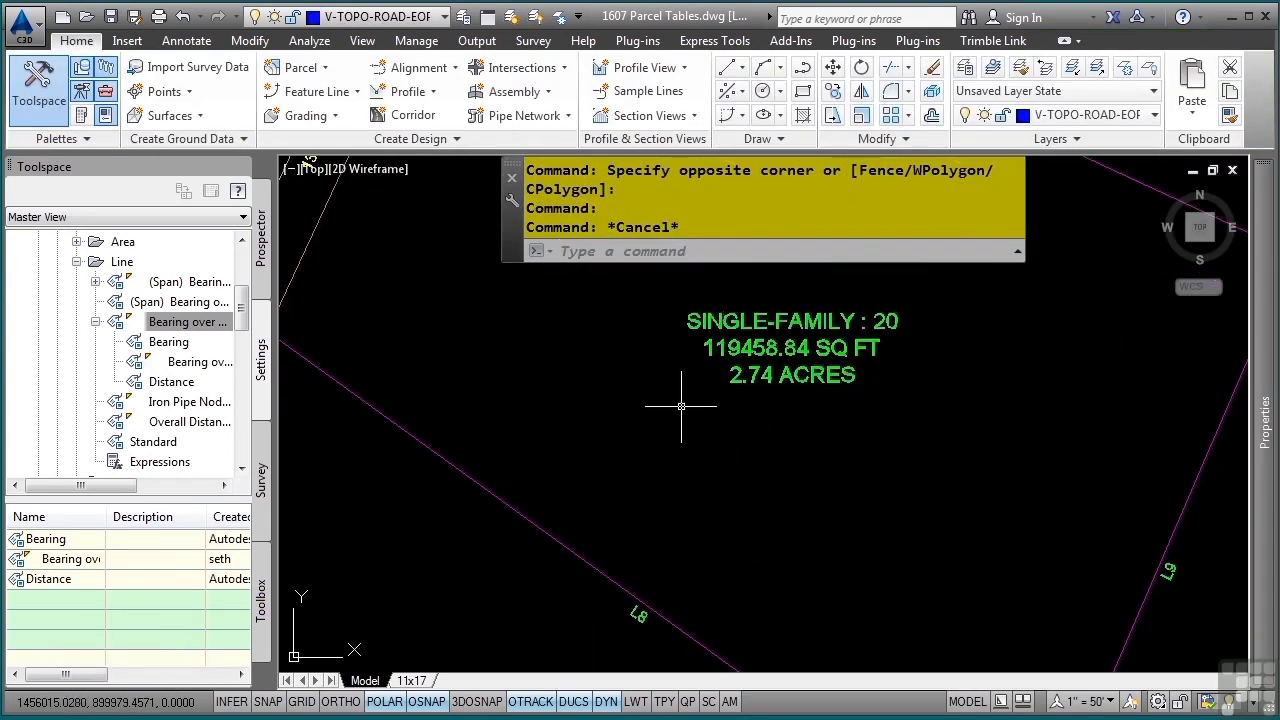
{"action": "mouse_move", "coordinate": [686, 409]}
{"action": "middle_mouse_down"}
{"action": "mouse_move", "coordinate": [789, 457]}
{"action": "mouse_move", "coordinate": [681, 553]}
{"action": "middle_mouse_up"}
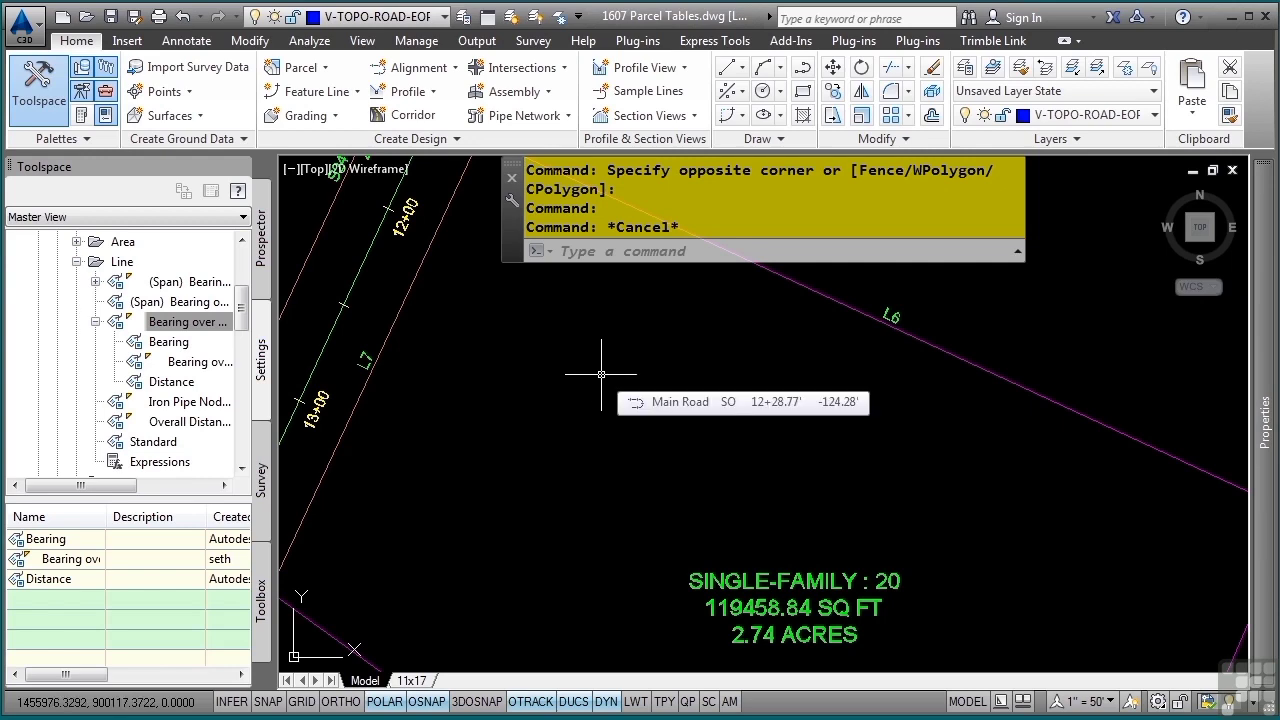
{"action": "left_click", "coordinate": [552, 46]}
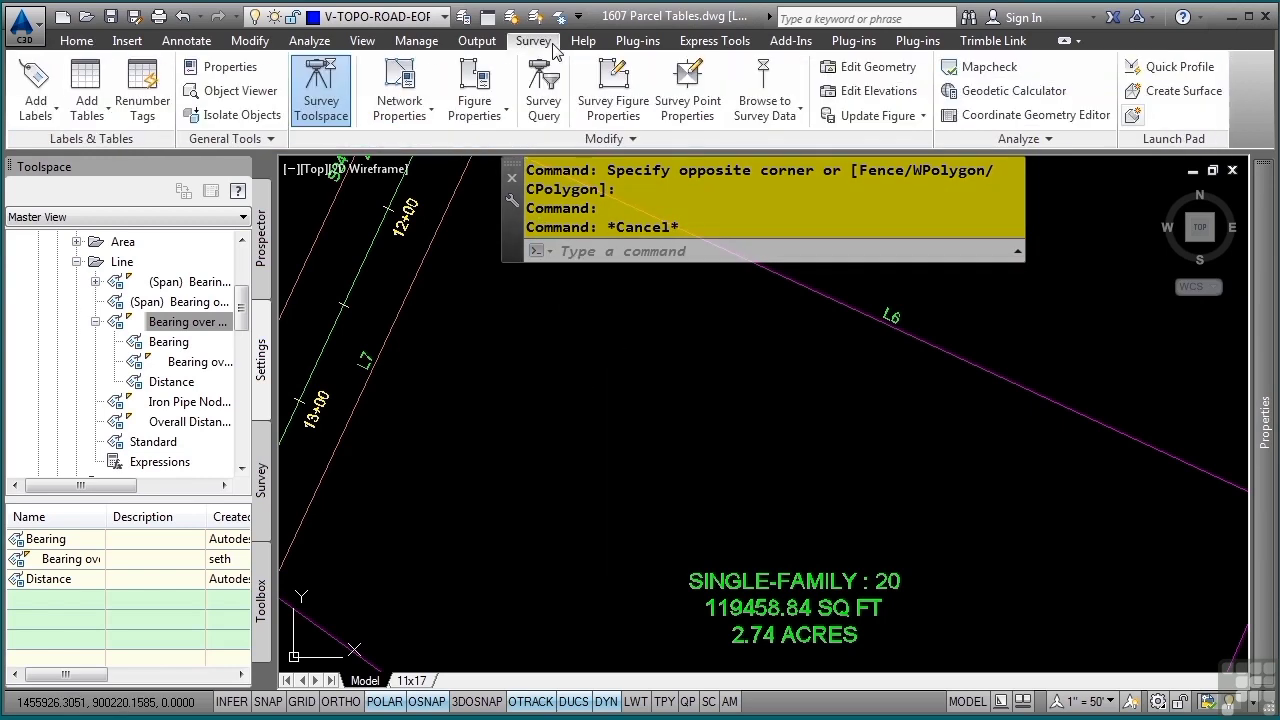
{"action": "right_click", "coordinate": [498, 90]}
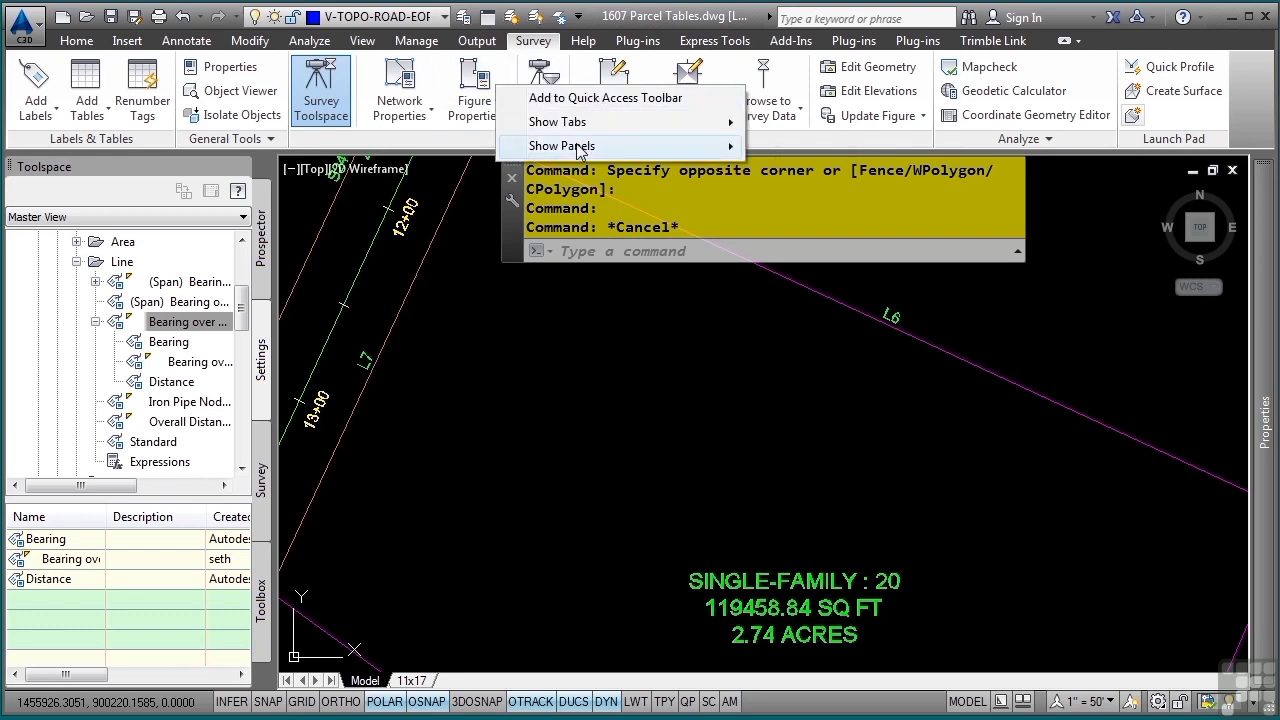
{"action": "mouse_move", "coordinate": [571, 122]}
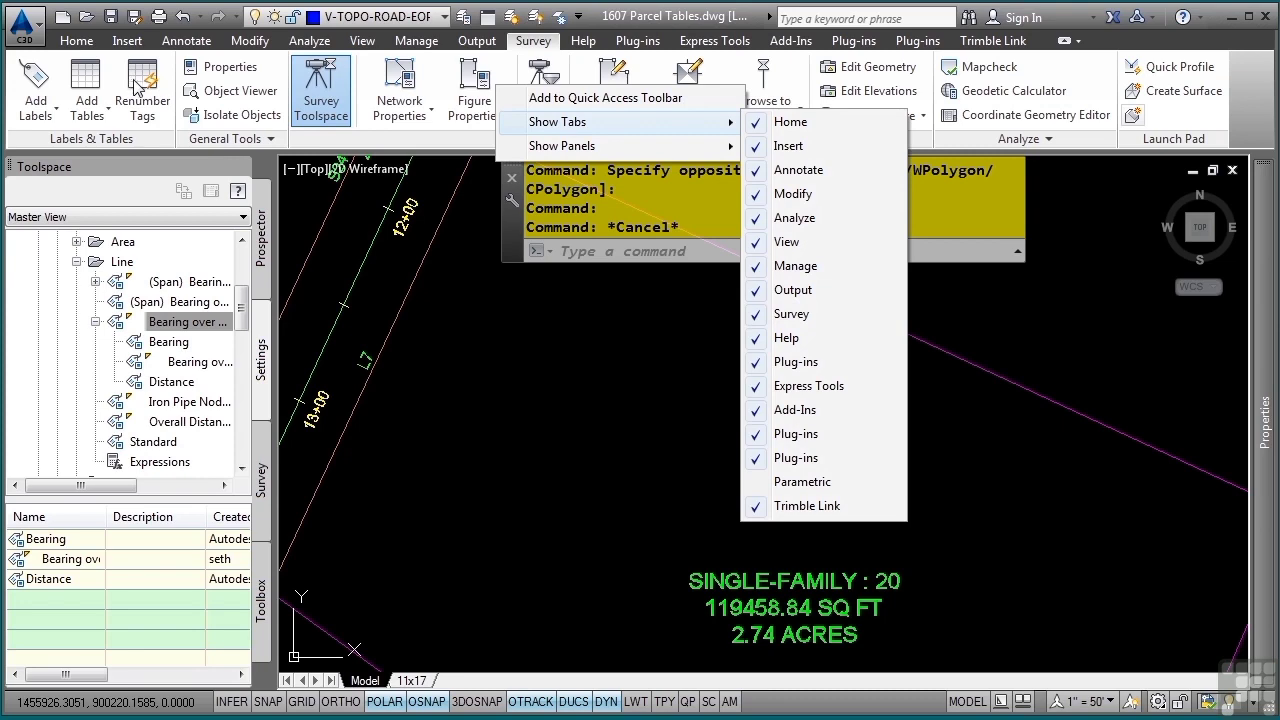
{"action": "left_click", "coordinate": [145, 108]}
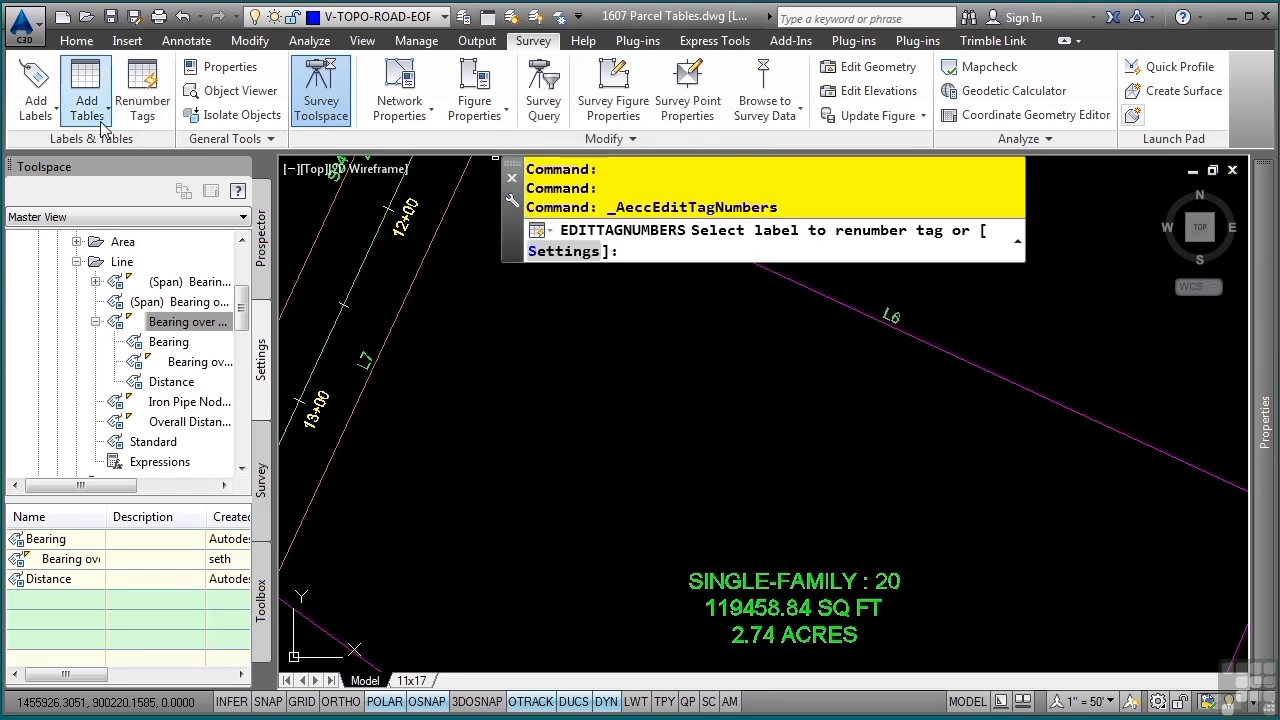
{"action": "middle_click_drag", "start_coordinate": [674, 495], "coordinate": [658, 352]}
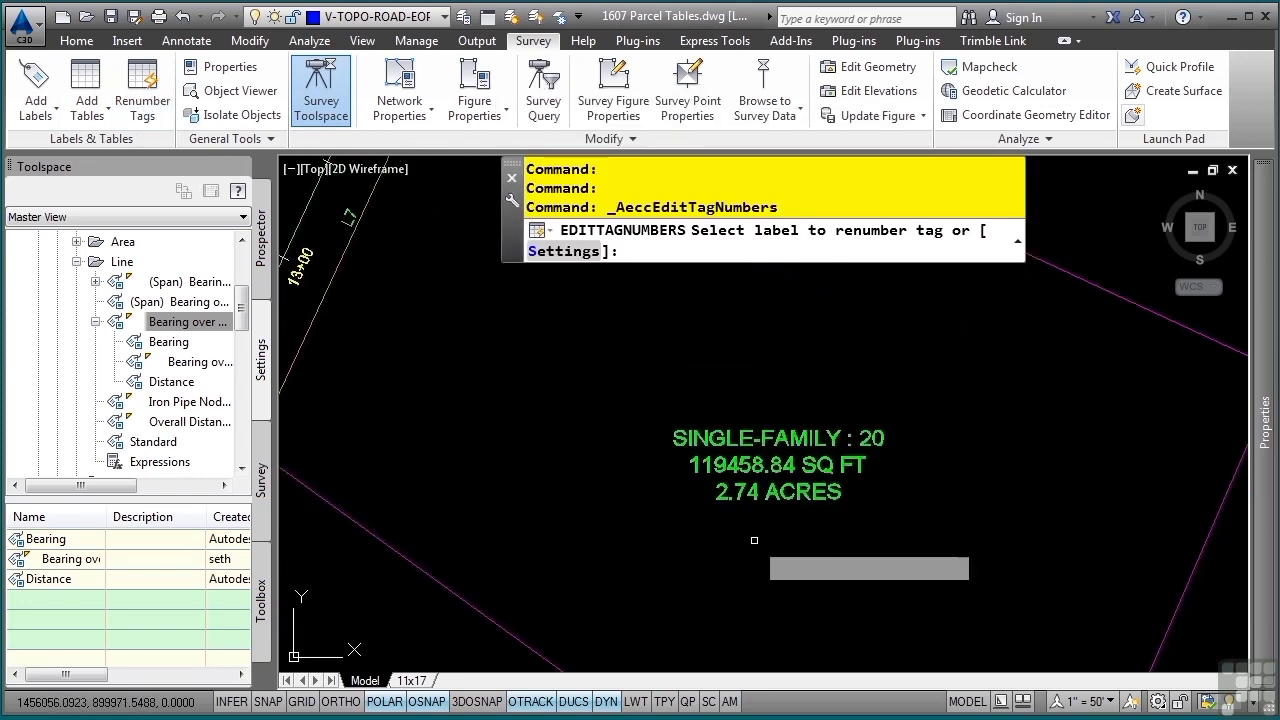
{"action": "middle_click_drag", "start_coordinate": [754, 540], "coordinate": [650, 355]}
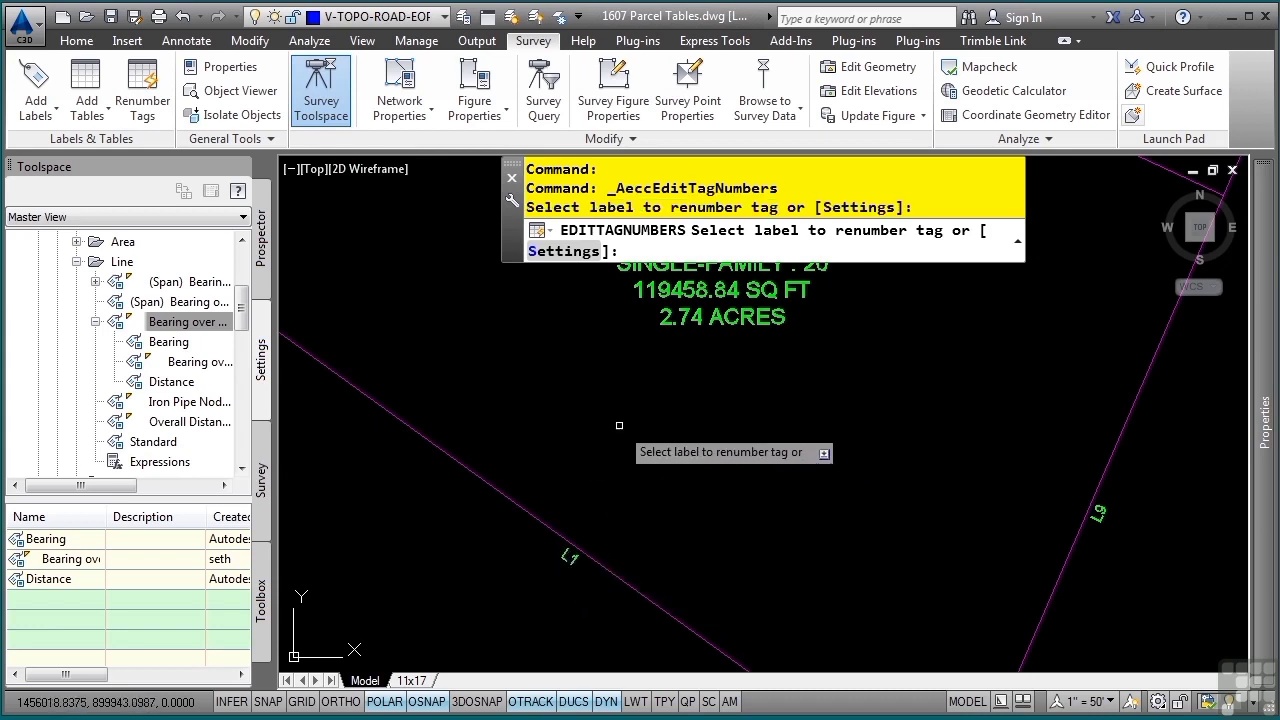
In the table tag numbering settings, set the Lines Starting Number for tag creation to 1
{"action": "left_click", "coordinate": [566, 253]}
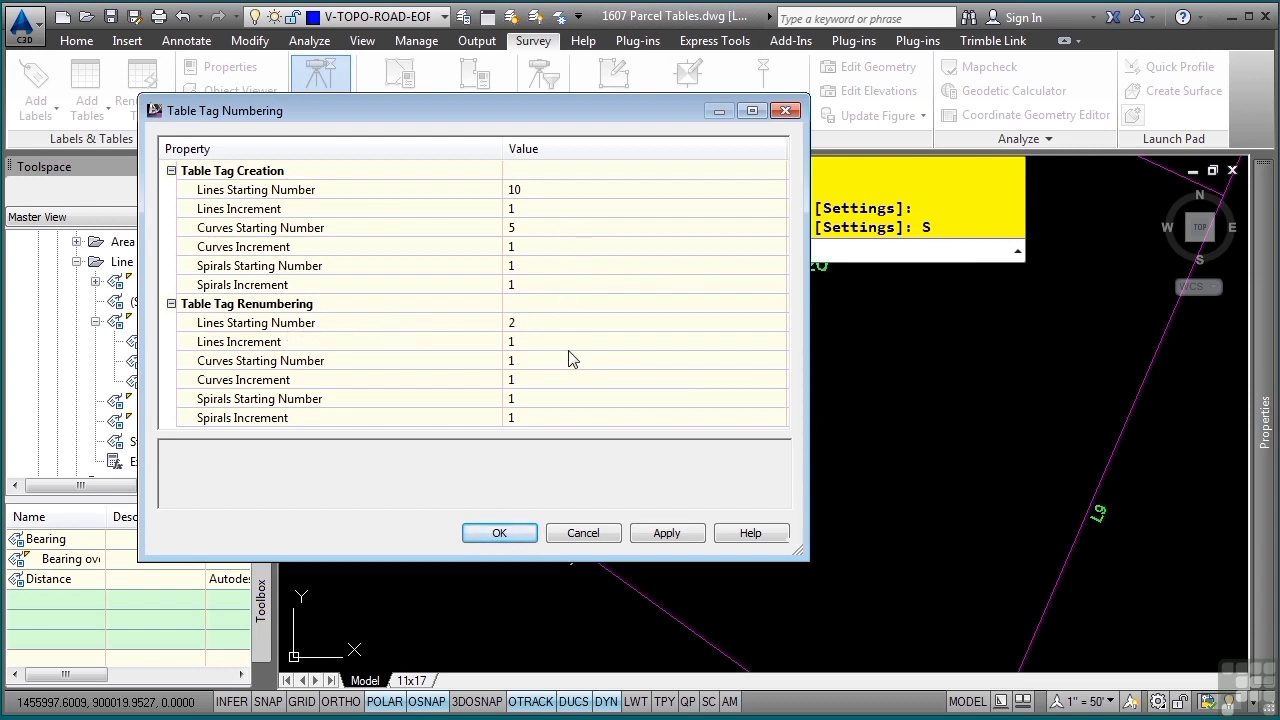
{"action": "left_click", "coordinate": [538, 189]}
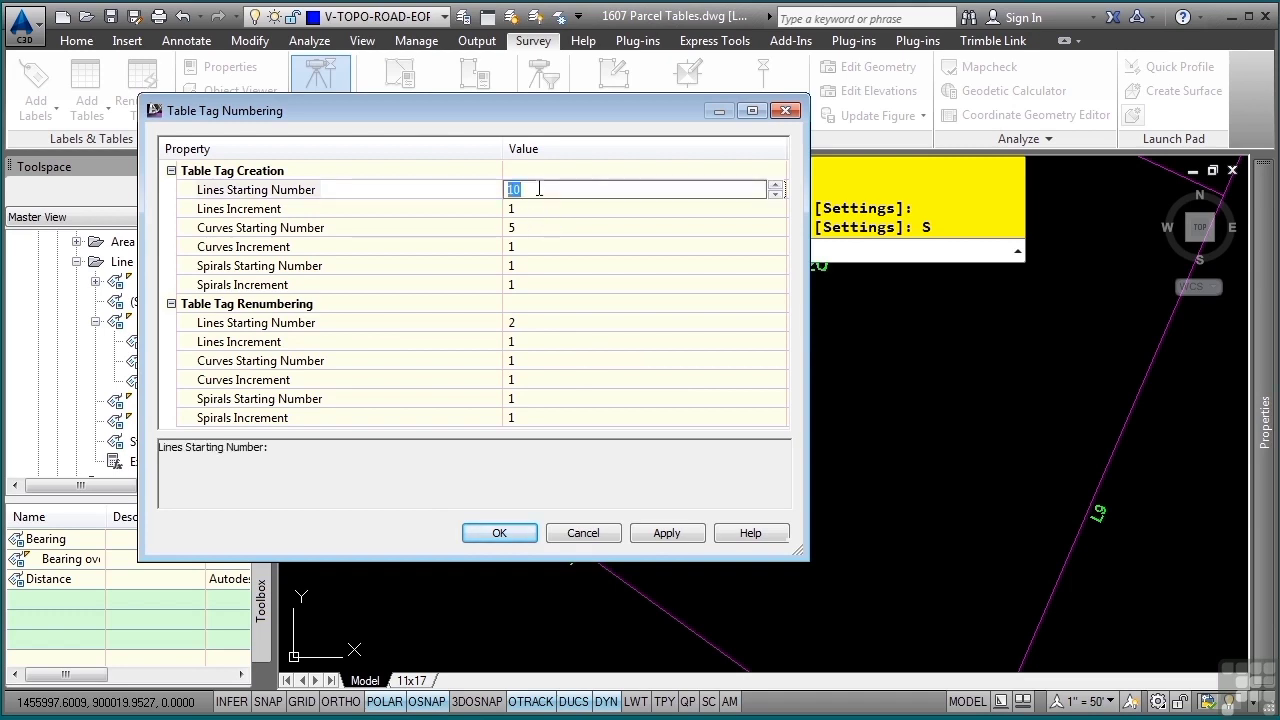
{"action": "type", "text": "1"}
{"action": "key", "text": "Return"}
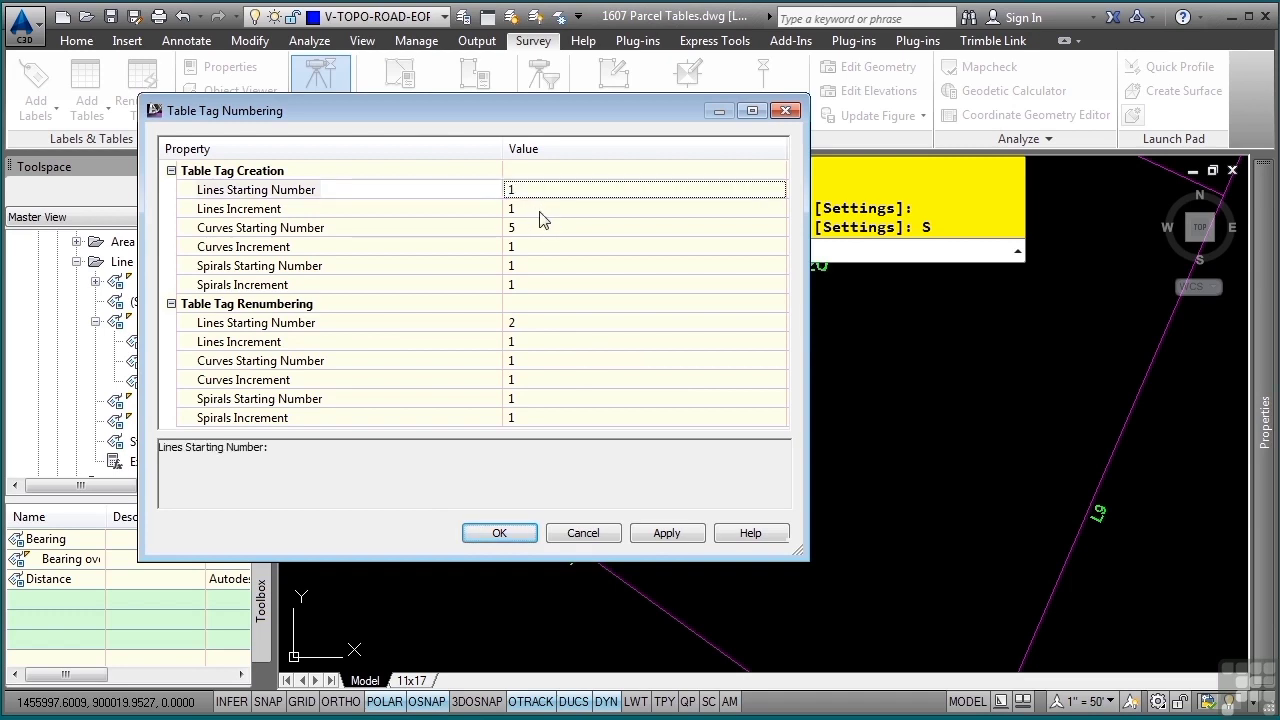
{"action": "left_click", "coordinate": [499, 531]}
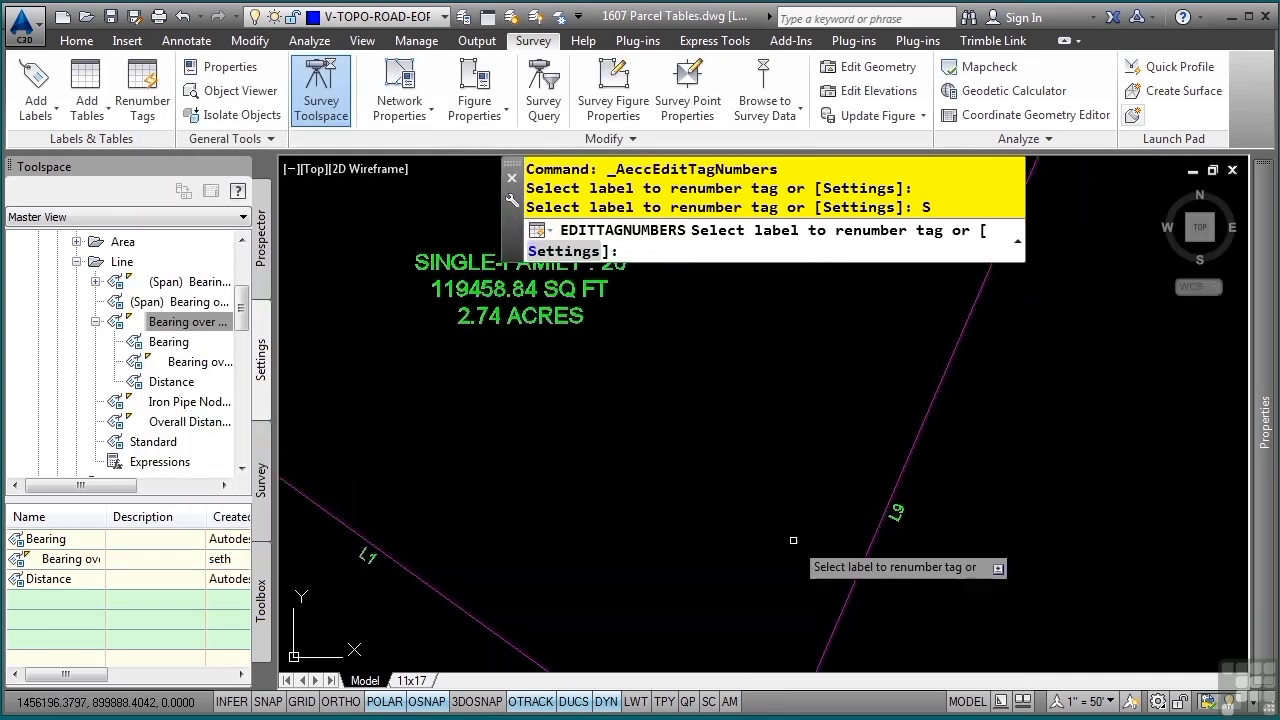
Renumber the tags on the parcel's east, north and right-of-way segments as L2, L3 and L4, and end the command
{"action": "left_click", "coordinate": [894, 513]}
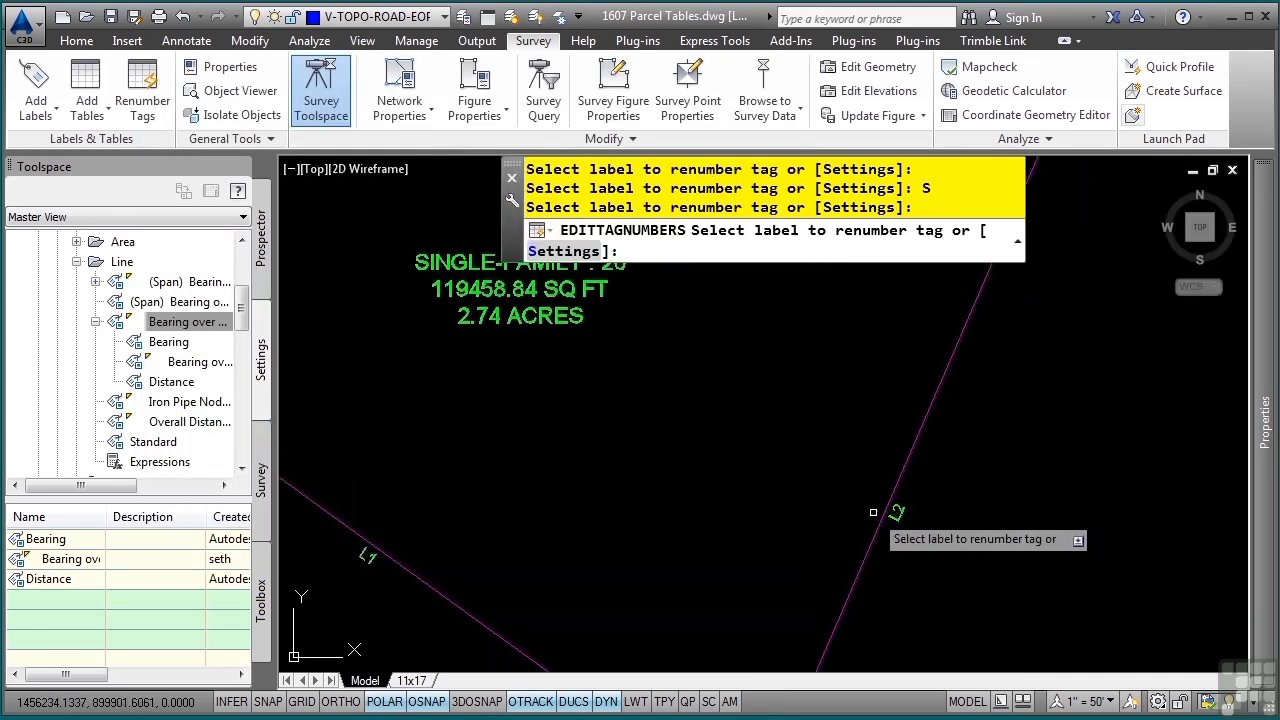
{"action": "middle_click_drag", "start_coordinate": [806, 392], "coordinate": [836, 606]}
{"action": "left_click", "coordinate": [667, 395]}
{"action": "middle_click_drag", "start_coordinate": [441, 503], "coordinate": [882, 505]}
{"action": "left_click", "coordinate": [578, 439]}
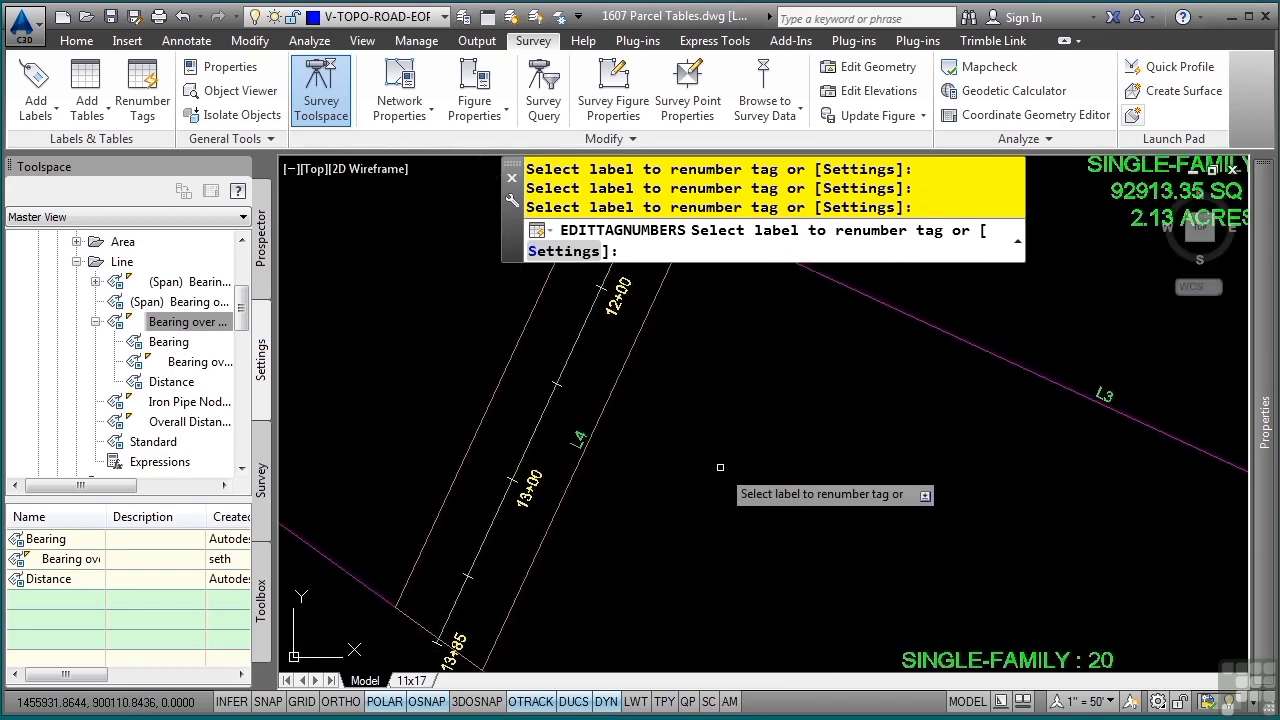
{"action": "key", "text": "Escape"}
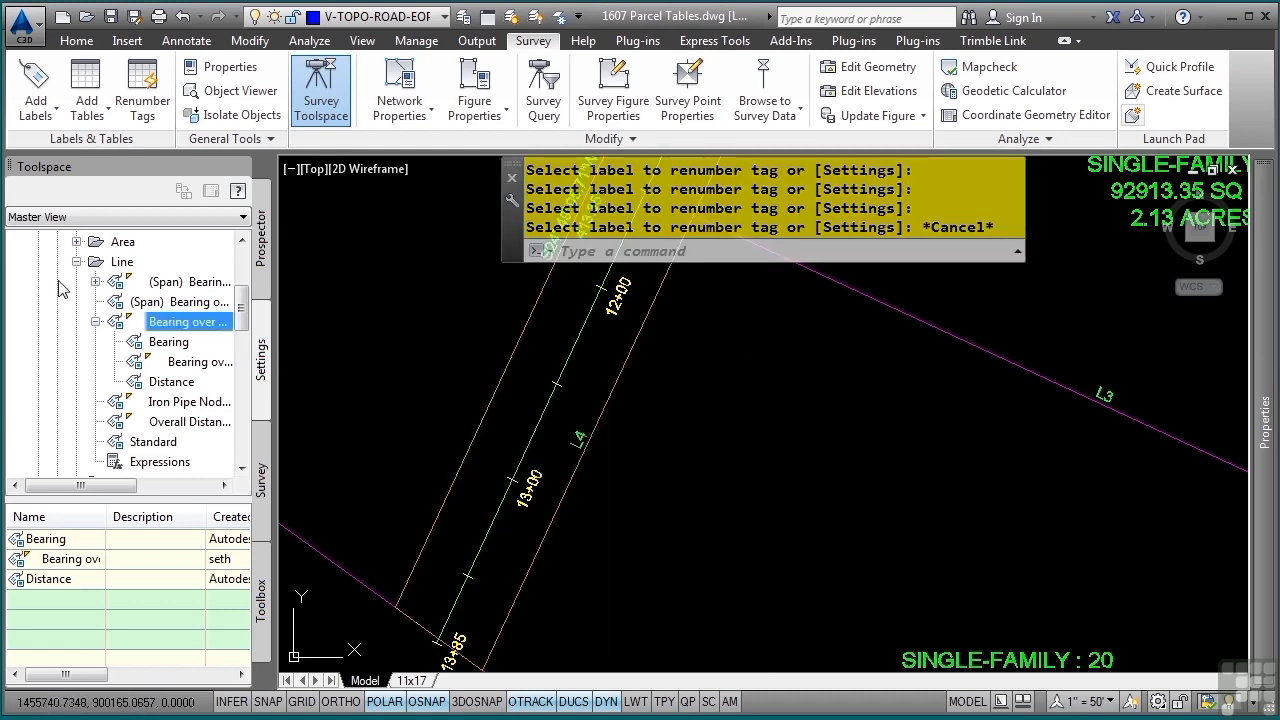
Open the Length & Direction style under the parcel line table styles to examine its data properties
{"action": "scroll", "coordinate": [58, 289], "scroll_direction": "up", "scroll_amount": 2}
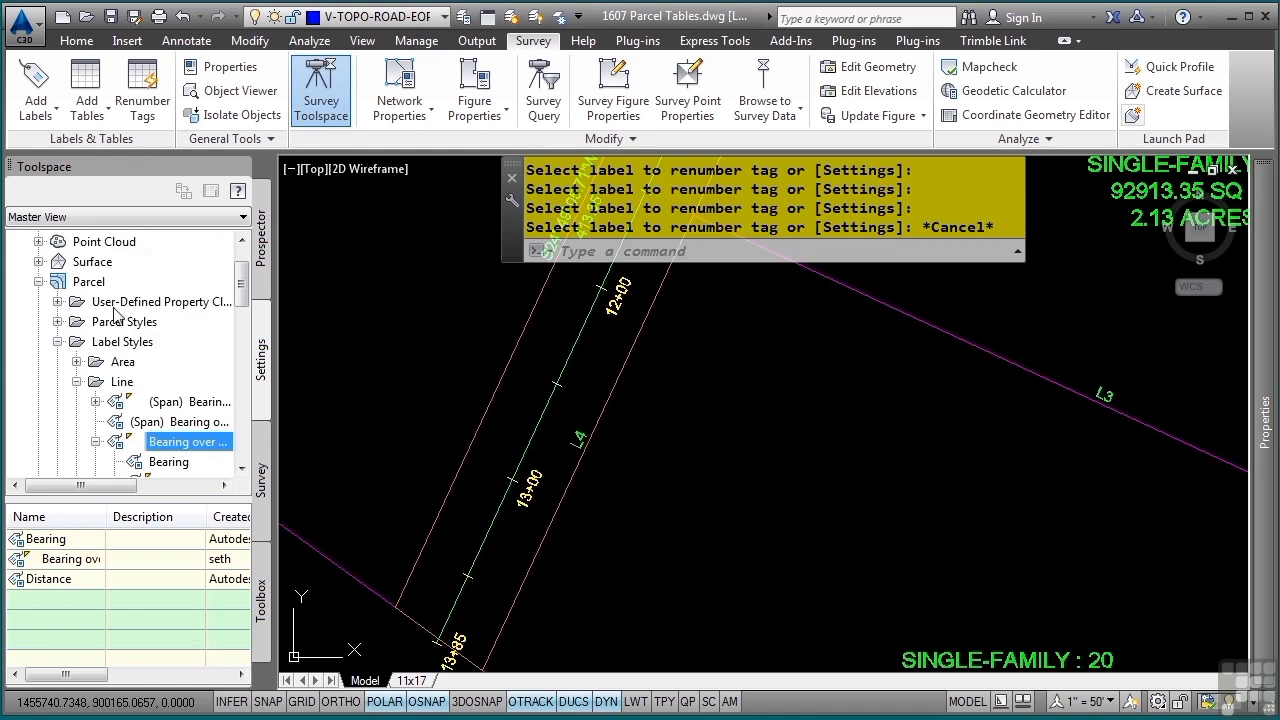
{"action": "left_click", "coordinate": [76, 381]}
{"action": "left_click", "coordinate": [57, 421]}
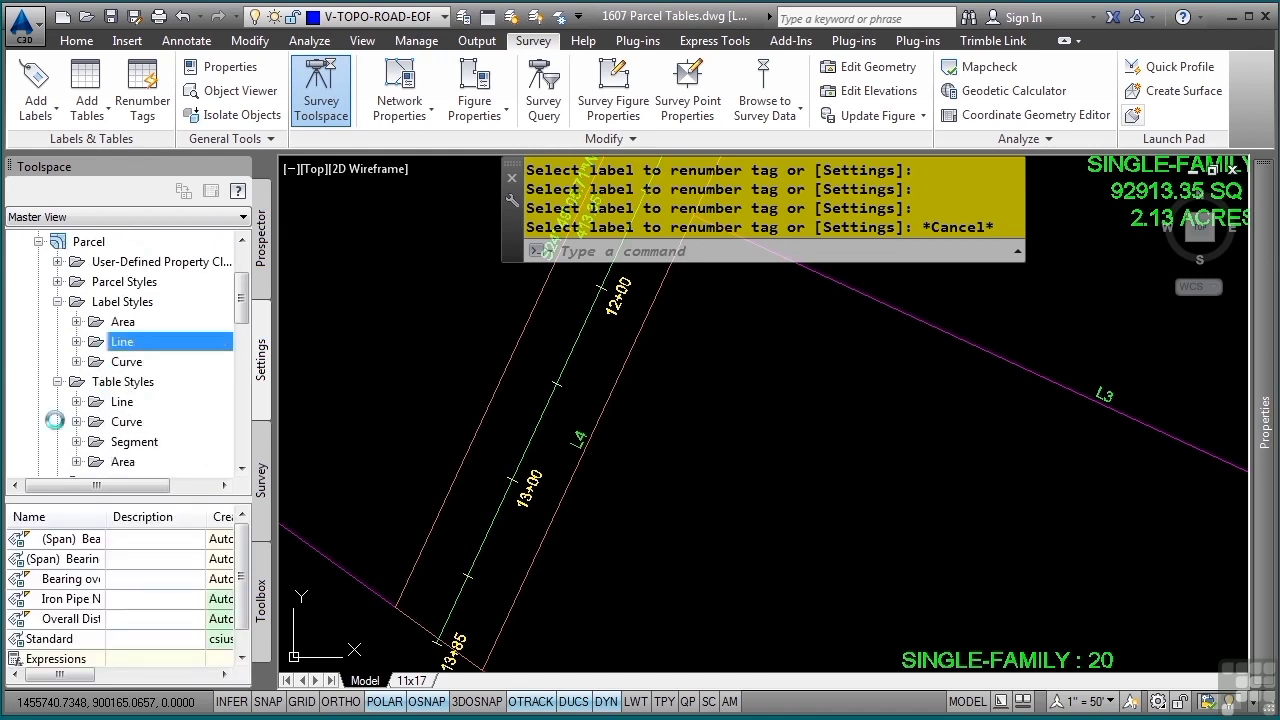
{"action": "left_click", "coordinate": [77, 401]}
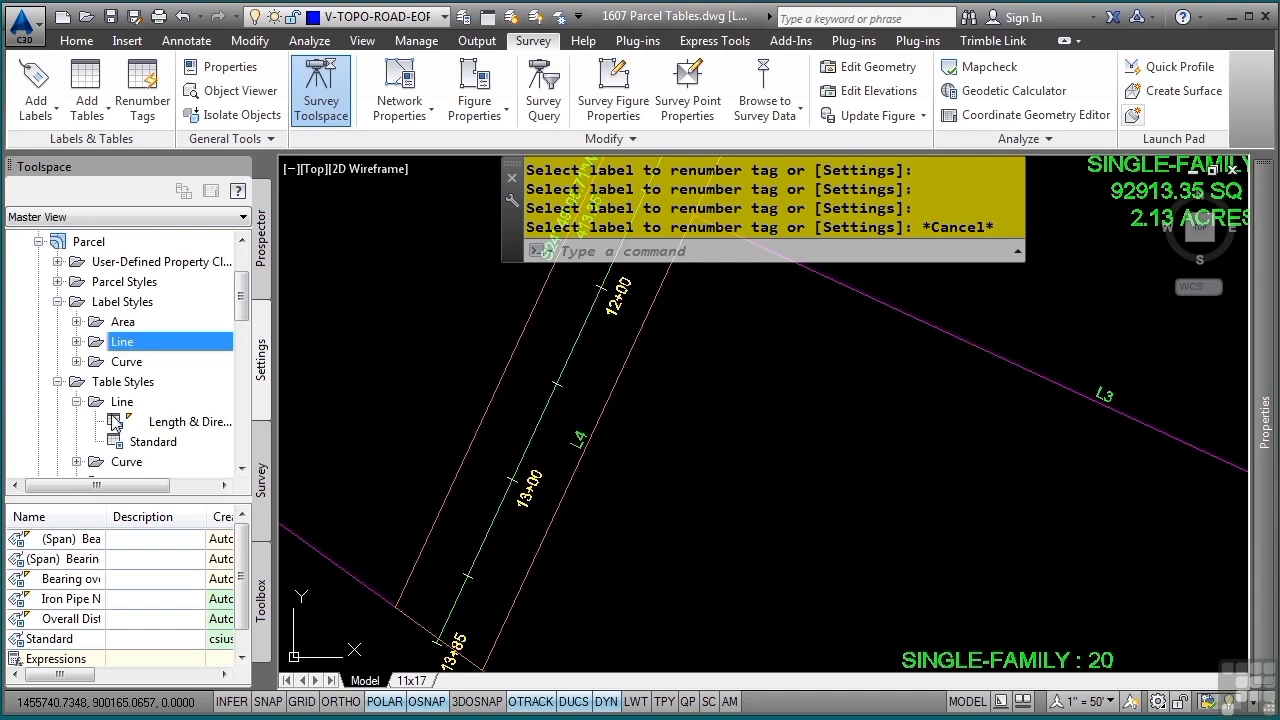
{"action": "double_click", "coordinate": [170, 421]}
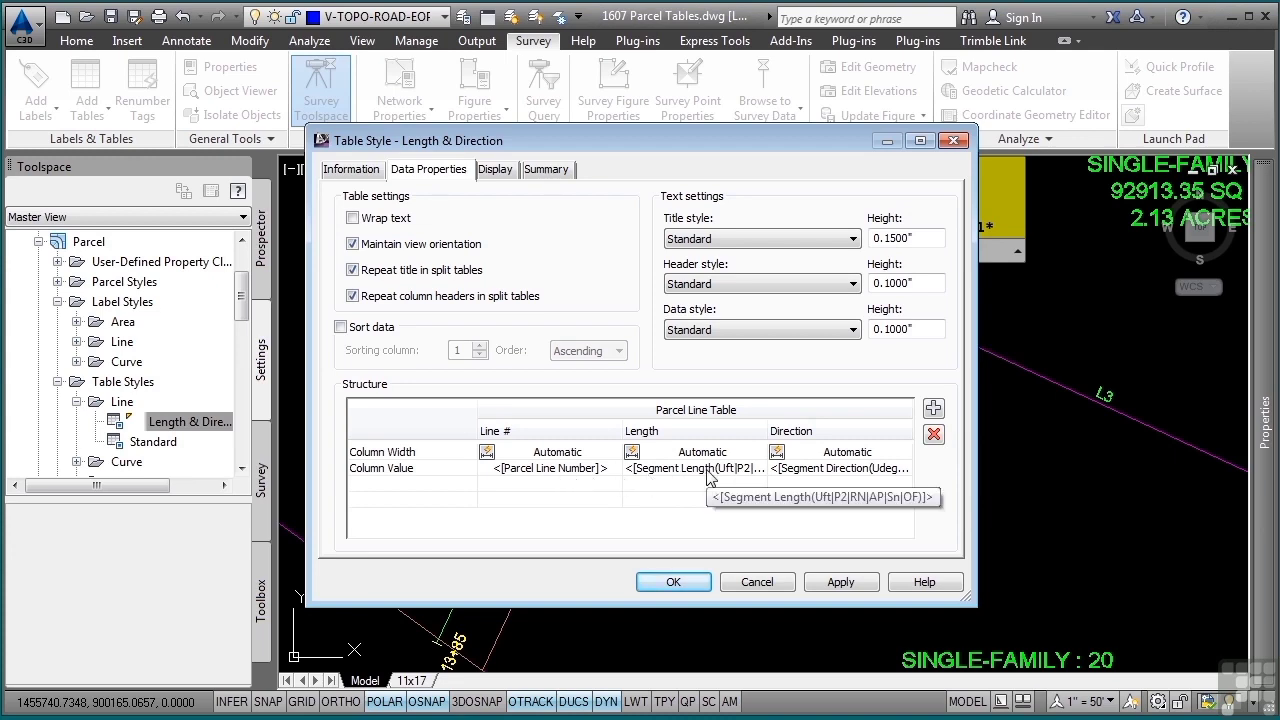
Review the properties available for the Length column's contents, and close the table style without changes
{"action": "double_click", "coordinate": [676, 470]}
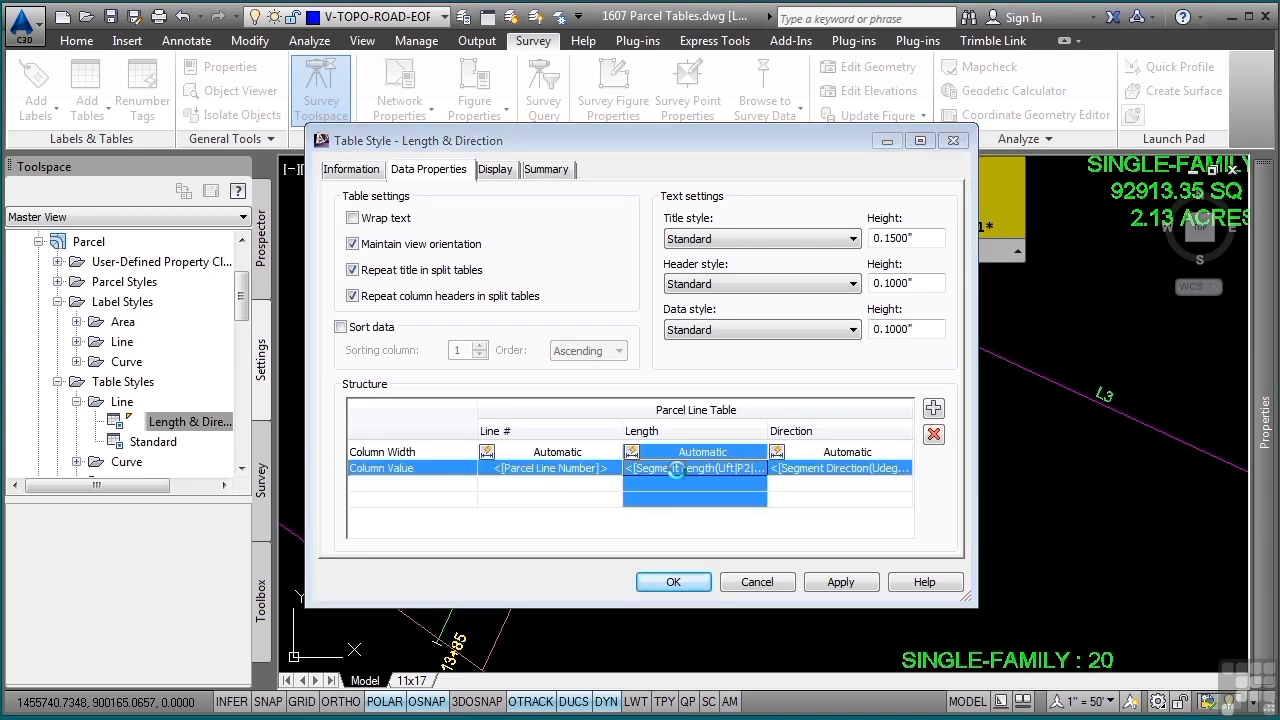
{"action": "left_click", "coordinate": [443, 240]}
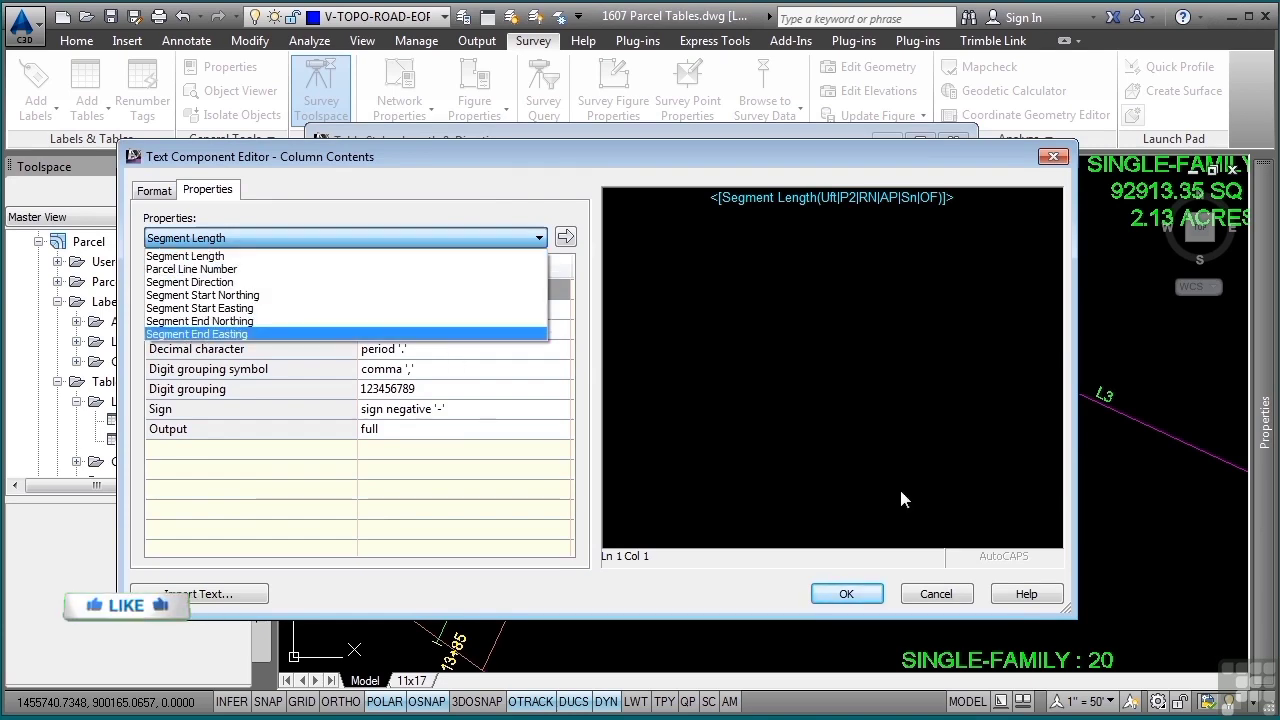
{"action": "left_click", "coordinate": [936, 594]}
{"action": "left_click", "coordinate": [936, 594]}
{"action": "left_click", "coordinate": [785, 582]}
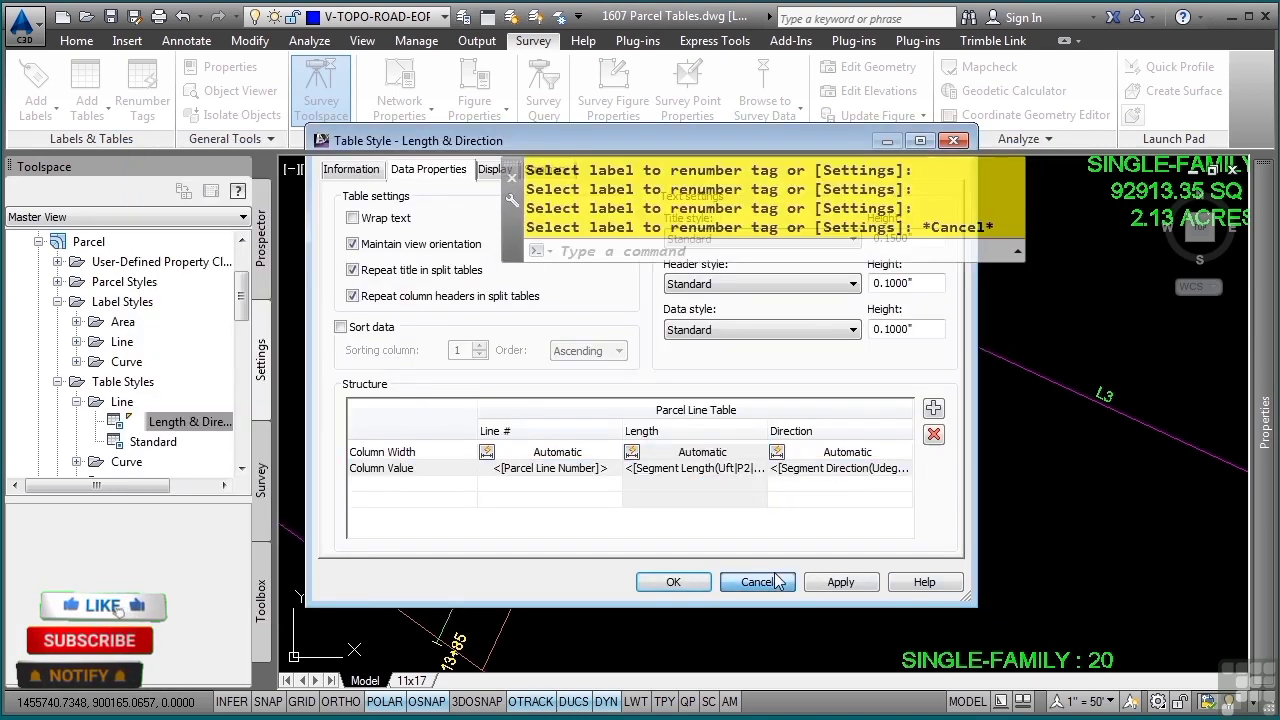
Select the parcel Single-Family : 20 and start adding a parcel line table
{"action": "scroll", "coordinate": [771, 560], "scroll_direction": "down", "scroll_amount": 3}
{"action": "scroll", "coordinate": [816, 427], "scroll_direction": "down", "scroll_amount": 2}
{"action": "middle_click_drag", "start_coordinate": [822, 431], "coordinate": [546, 413]}
{"action": "left_click", "coordinate": [560, 460]}
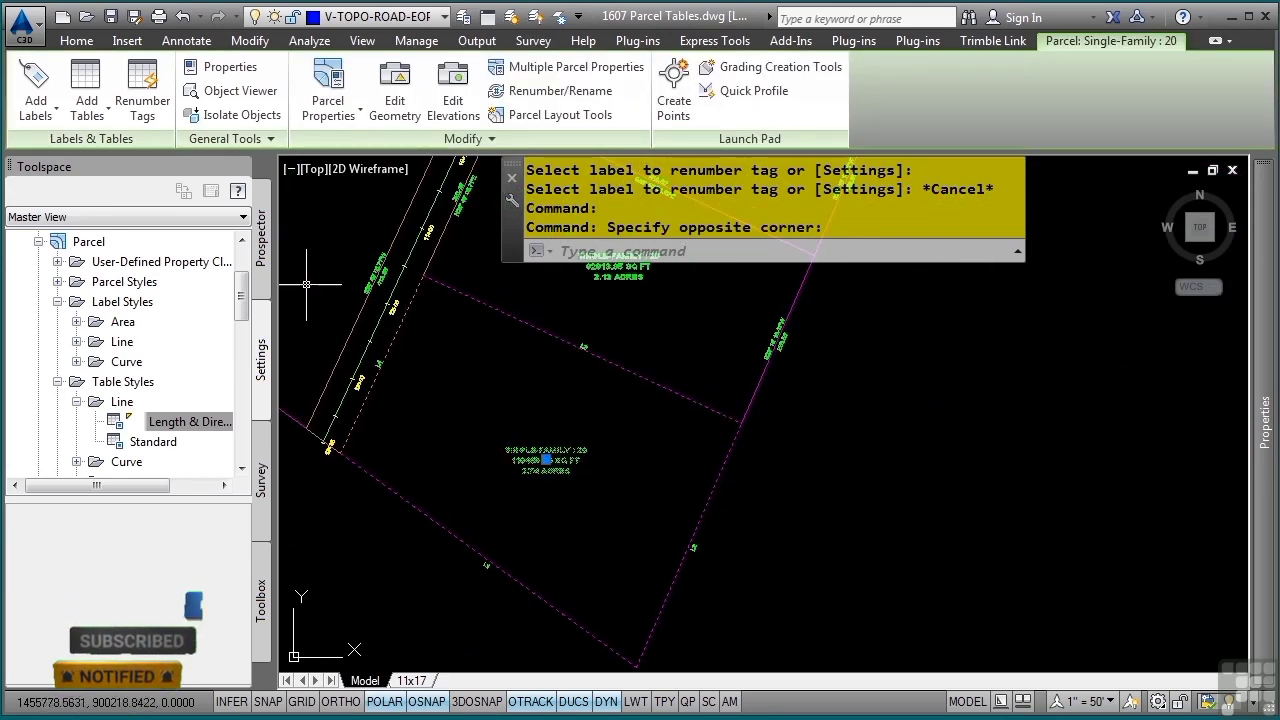
{"action": "left_click", "coordinate": [88, 110]}
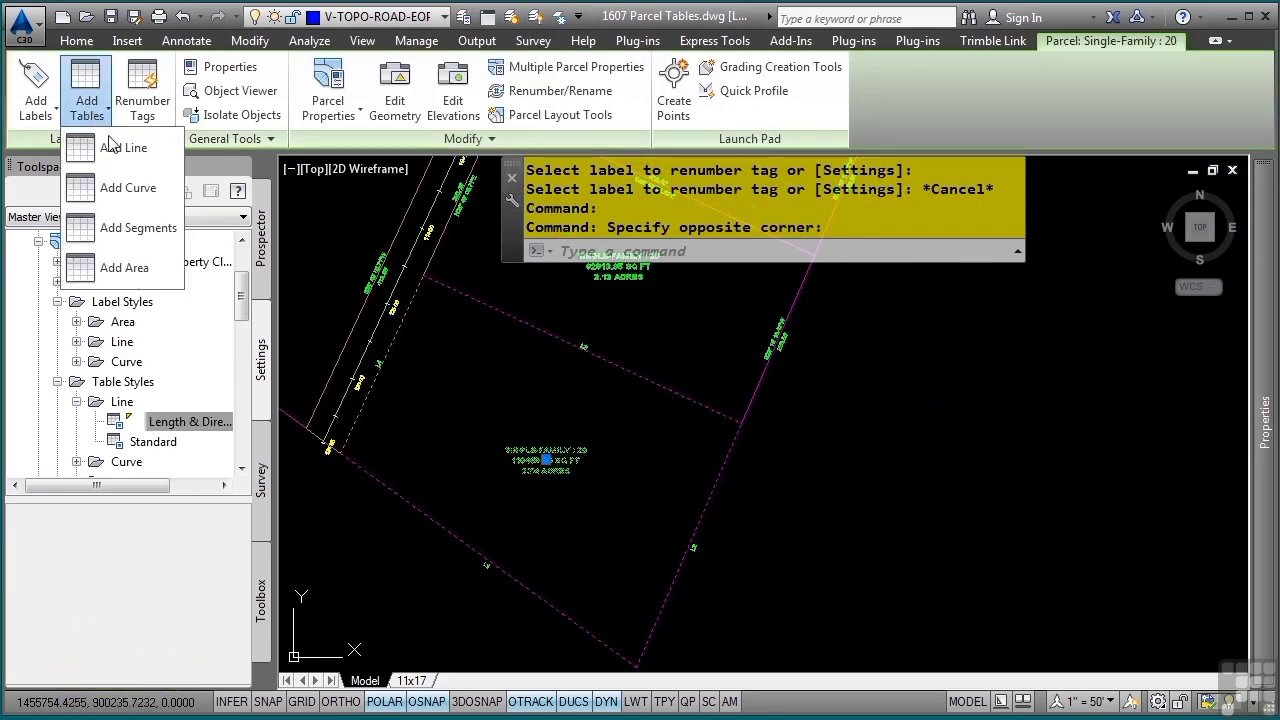
{"action": "left_click", "coordinate": [115, 148]}
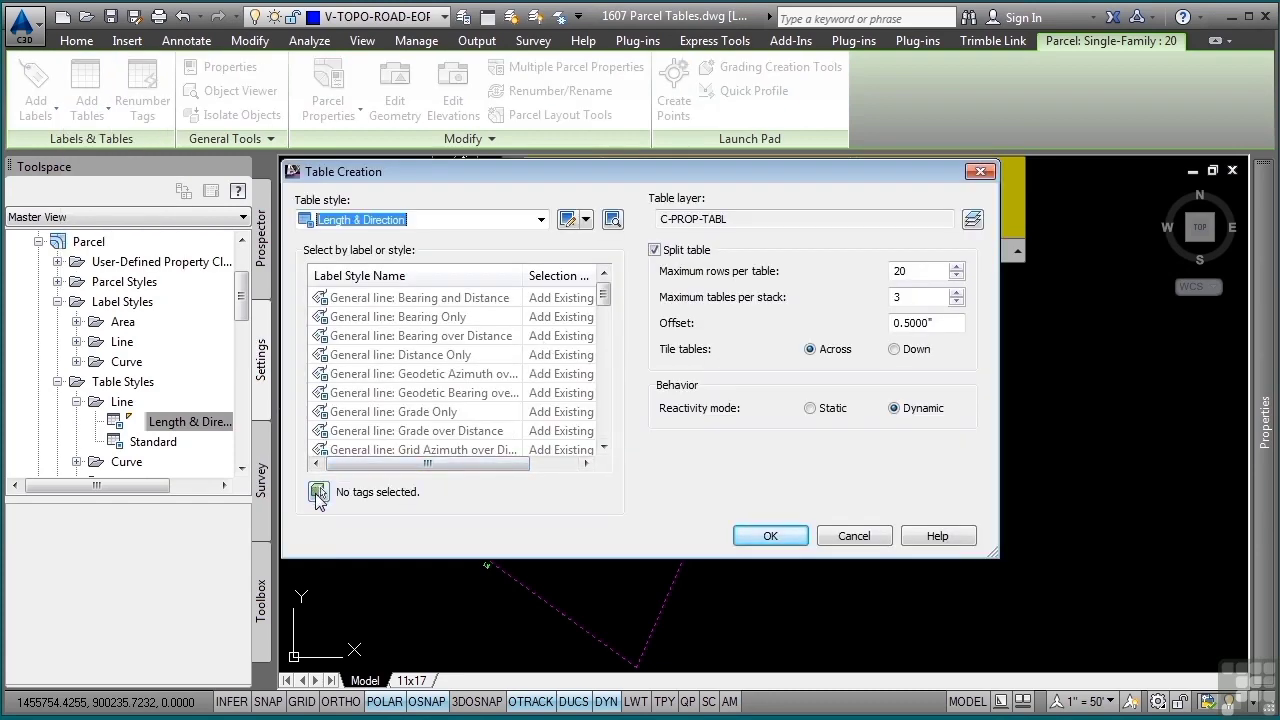
{"action": "left_click_drag", "start_coordinate": [446, 465], "coordinate": [420, 460]}
{"action": "left_click_drag", "start_coordinate": [603, 293], "coordinate": [611, 378]}
{"action": "left_click_drag", "start_coordinate": [447, 465], "coordinate": [506, 462]}
{"action": "left_click", "coordinate": [563, 373]}
{"action": "left_click", "coordinate": [496, 373]}
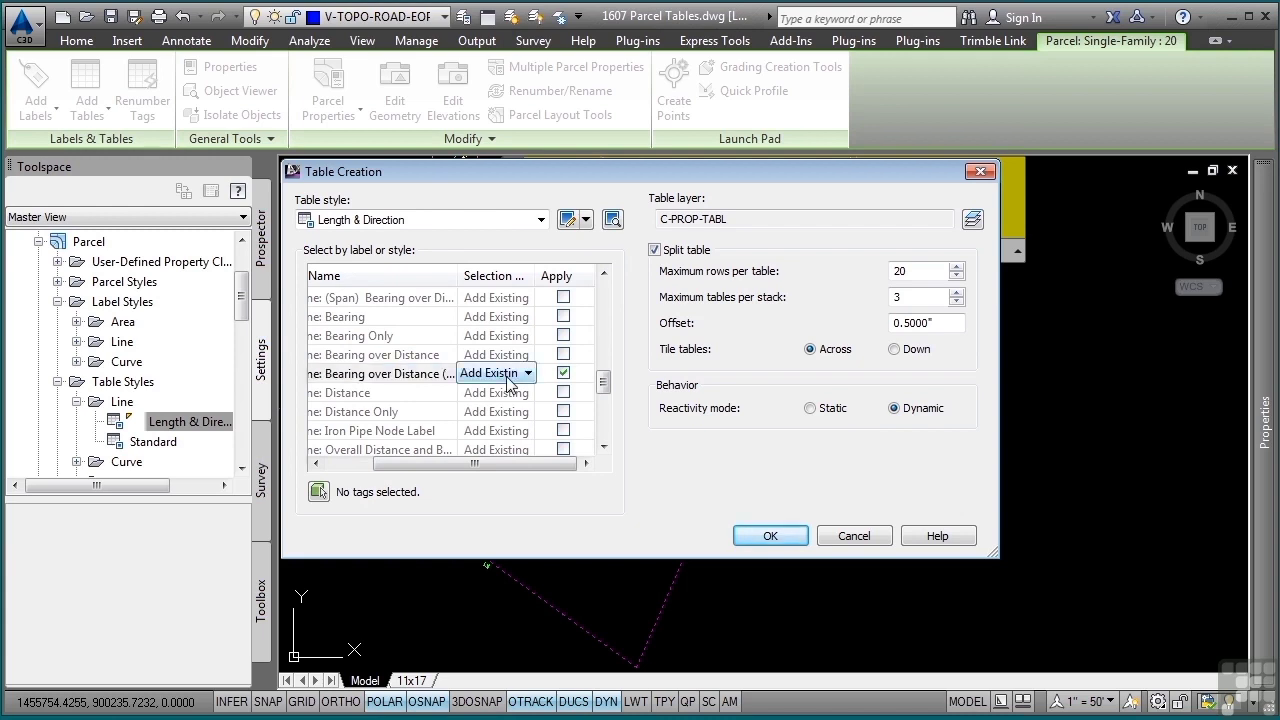
{"action": "left_click", "coordinate": [514, 373]}
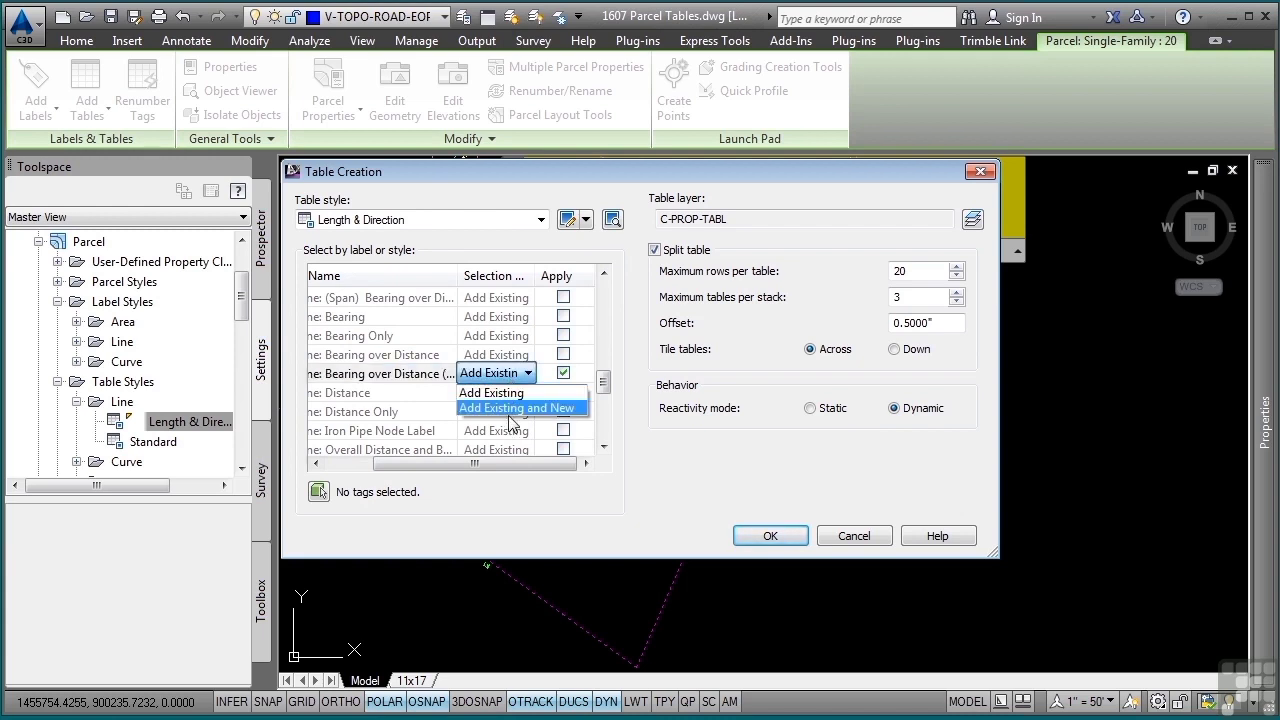
{"action": "left_click", "coordinate": [563, 373]}
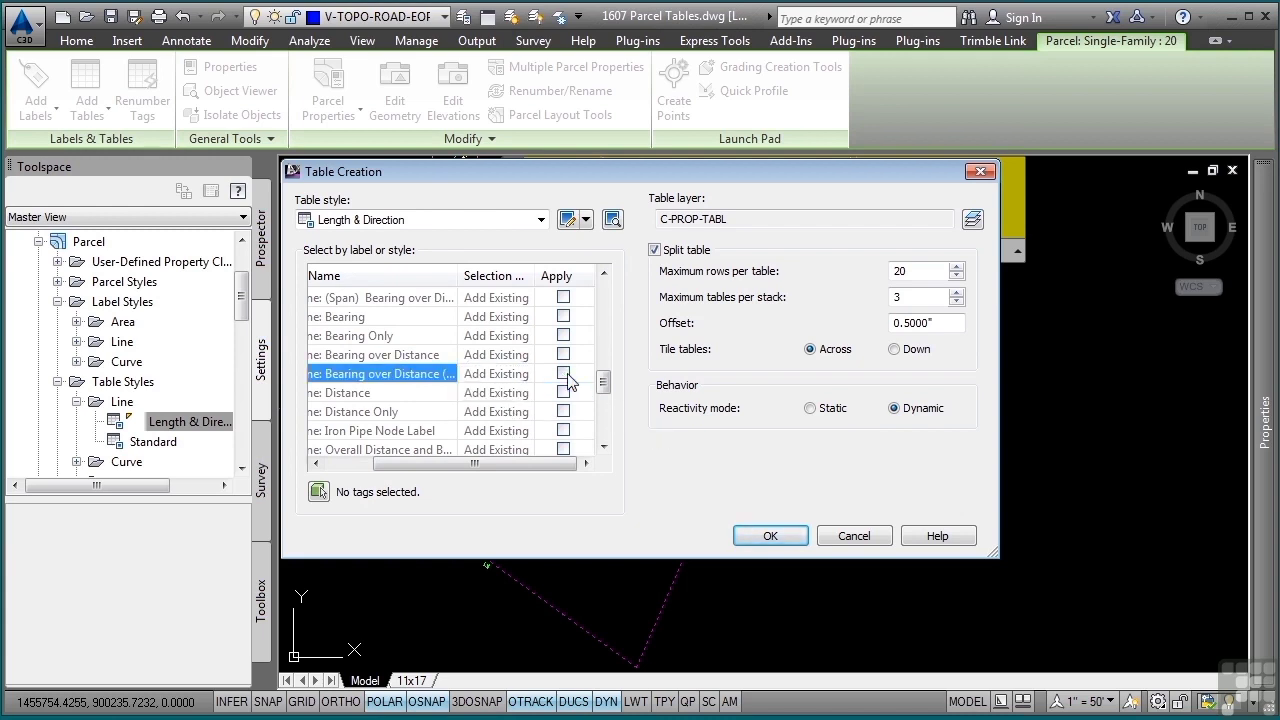
Pick the segment labels around Single-Family : 20, leave out labels not in tag mode, and place the Length & Direction table beside the parcel
{"action": "left_click", "coordinate": [319, 491]}
{"action": "left_click", "coordinate": [876, 386]}
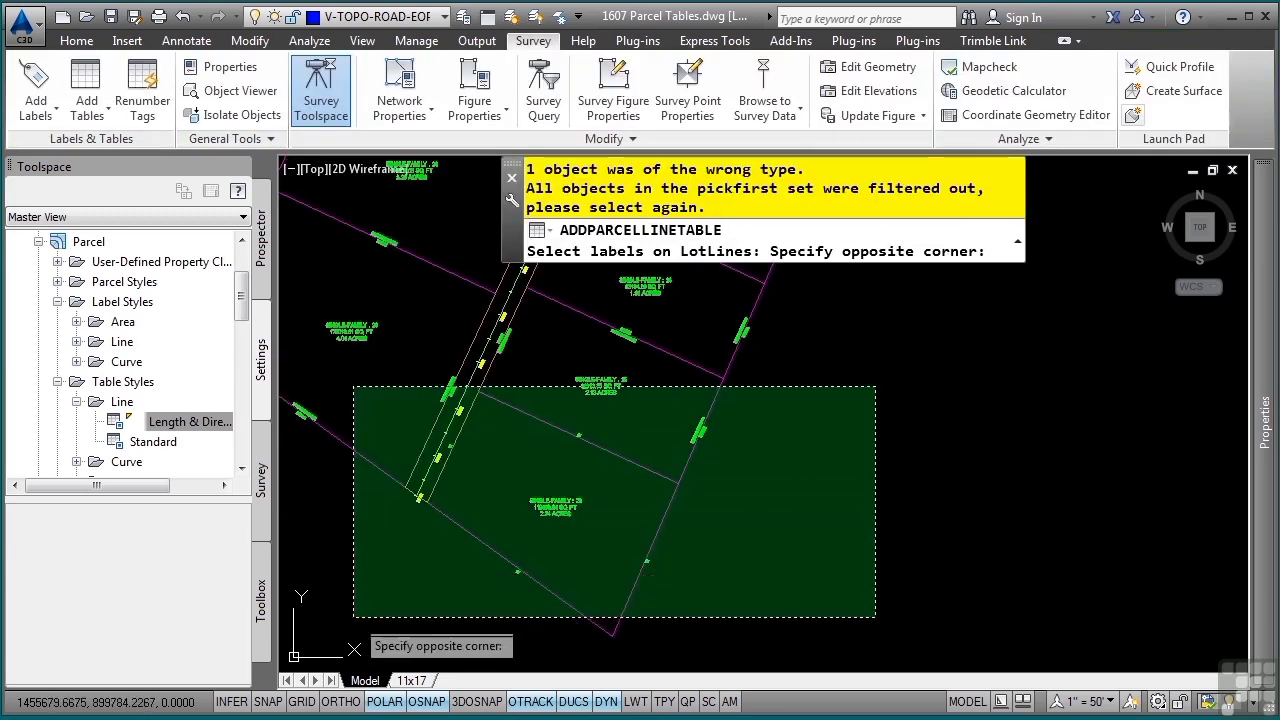
{"action": "left_click", "coordinate": [354, 617]}
{"action": "key", "text": "Return"}
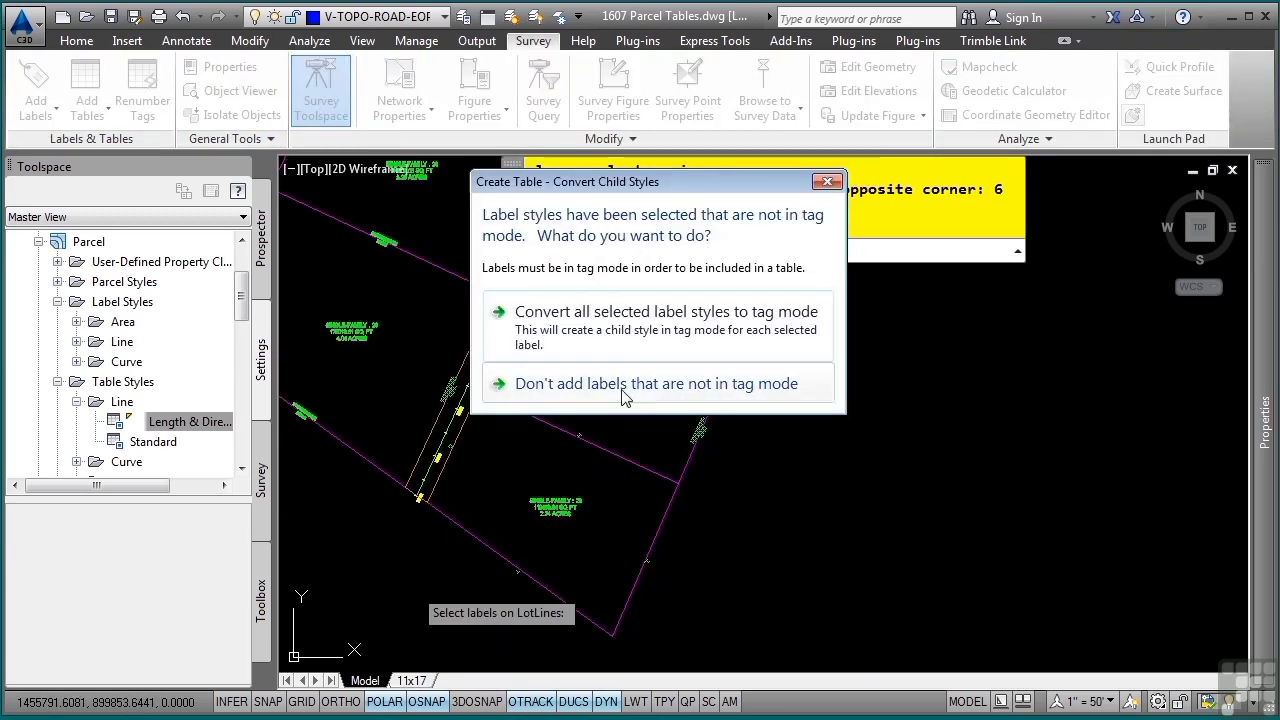
{"action": "left_click", "coordinate": [622, 385]}
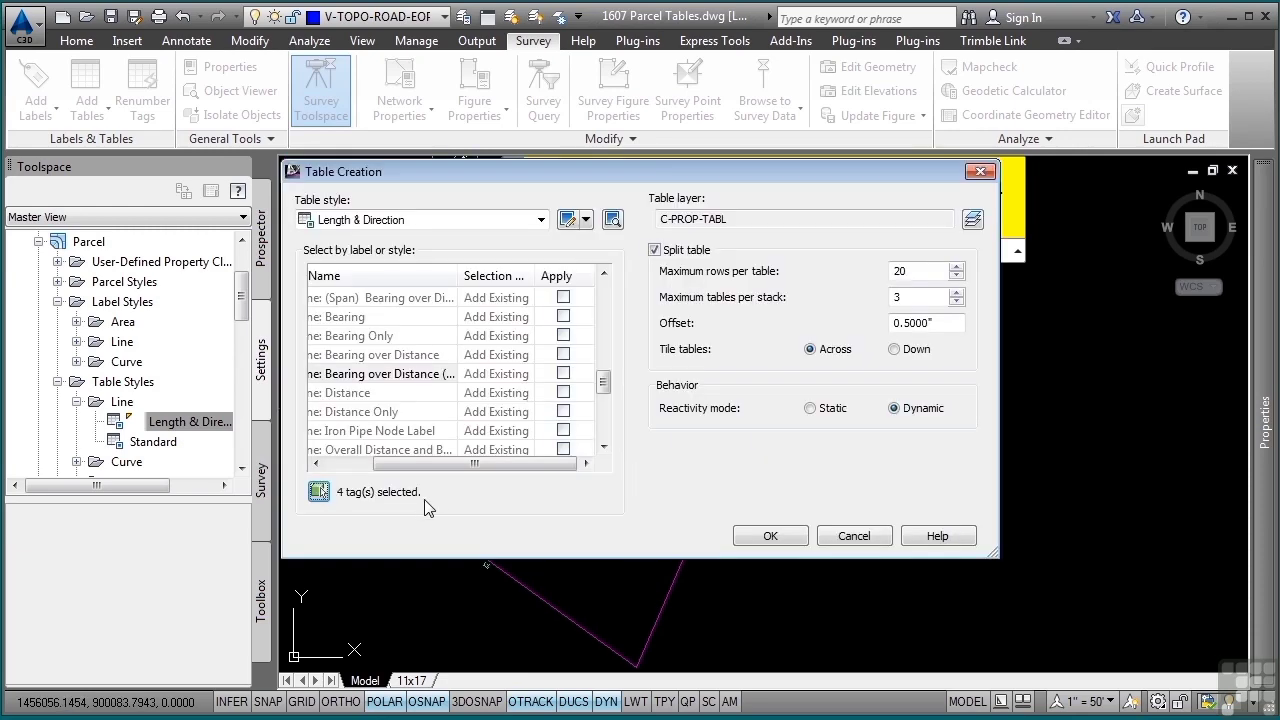
{"action": "left_click", "coordinate": [768, 536]}
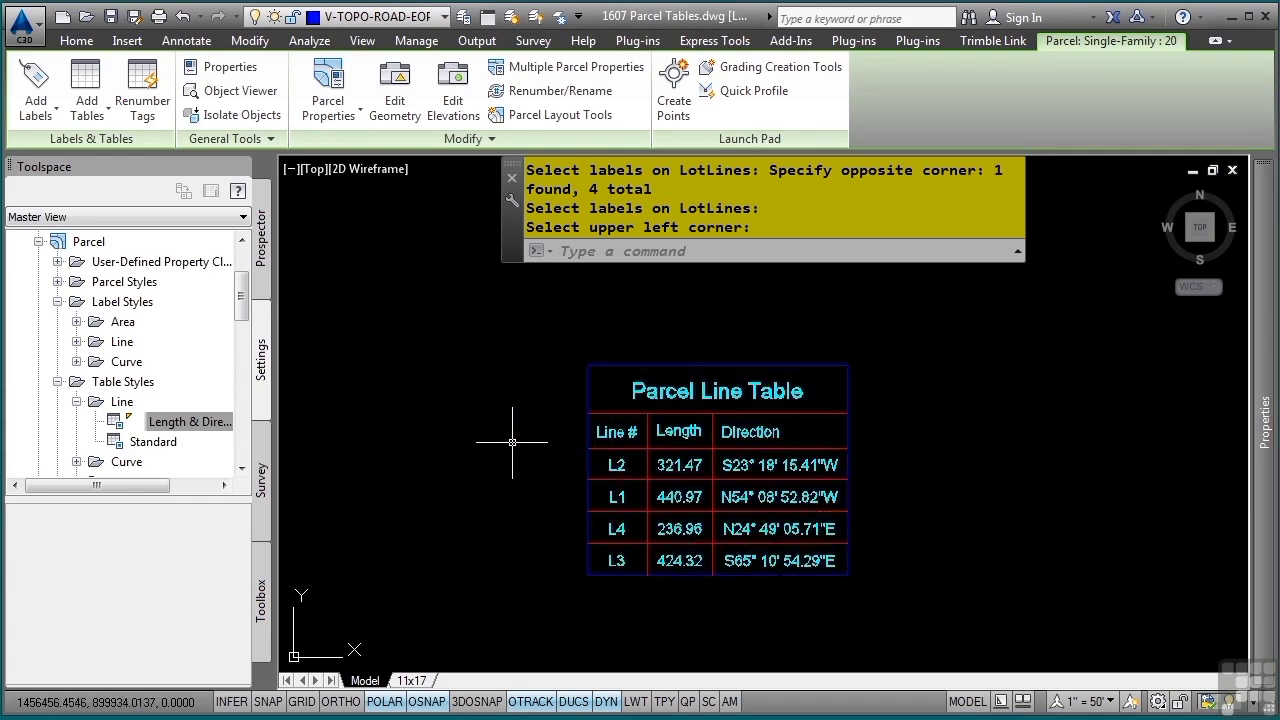
Turn on data sorting by column 1 in ascending order in the Length & Direction parcel line table style
{"action": "left_click", "coordinate": [210, 422]}
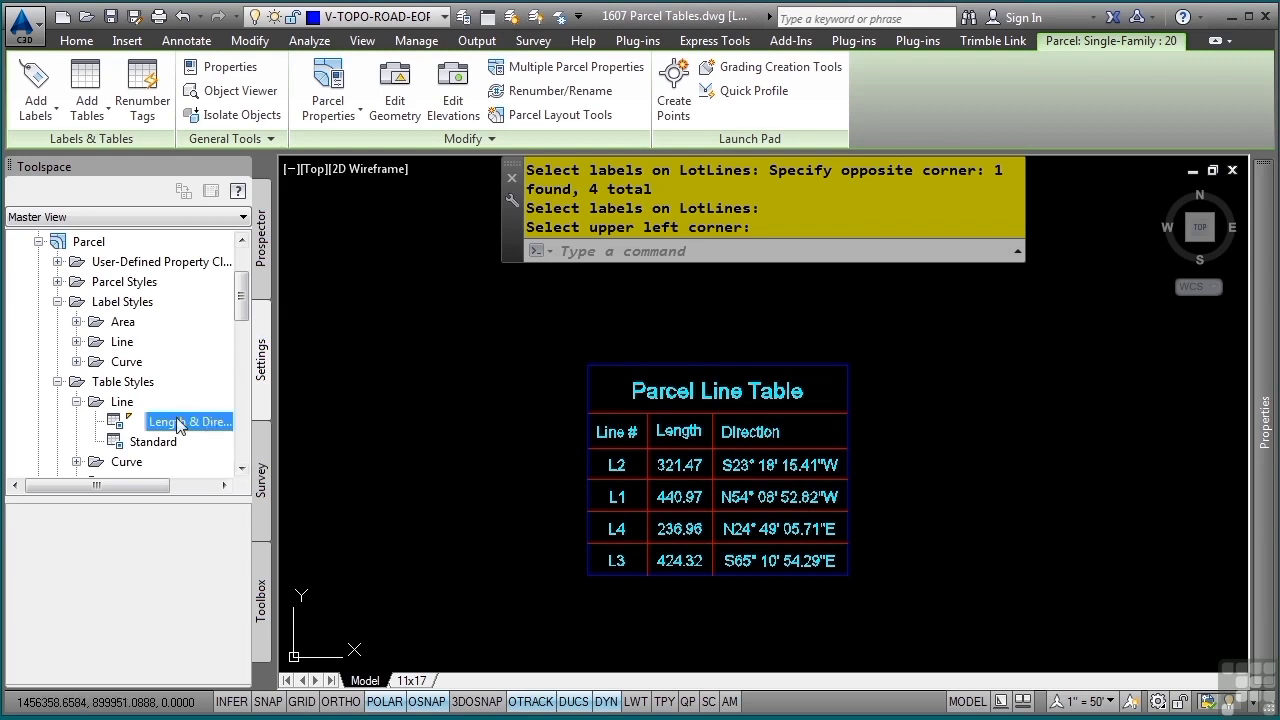
{"action": "double_click", "coordinate": [180, 423]}
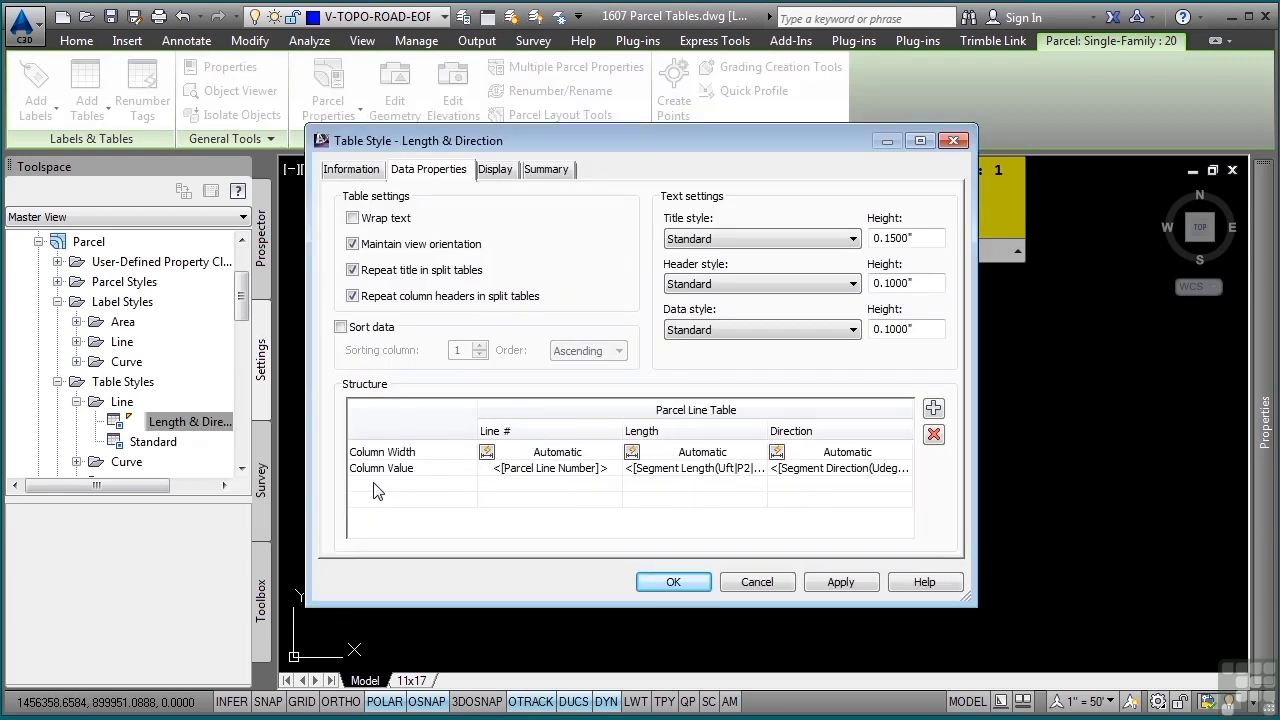
{"action": "left_click", "coordinate": [341, 327]}
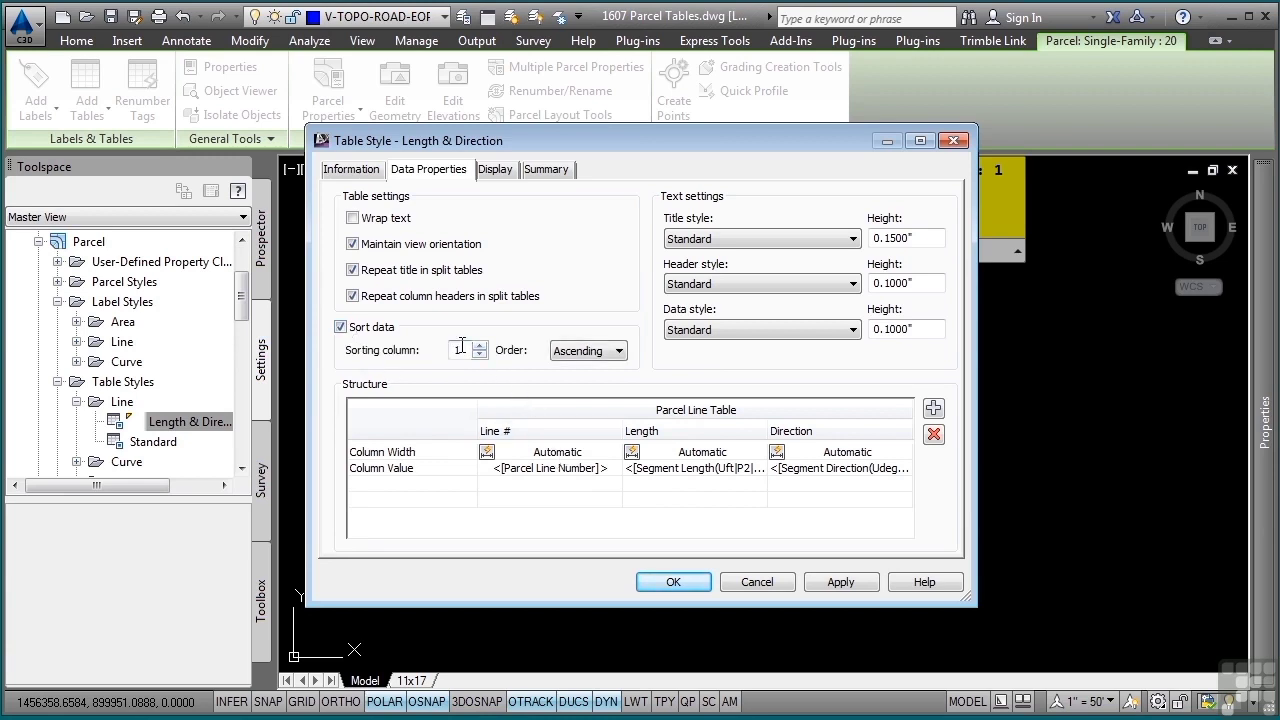
{"action": "left_click", "coordinate": [672, 581]}
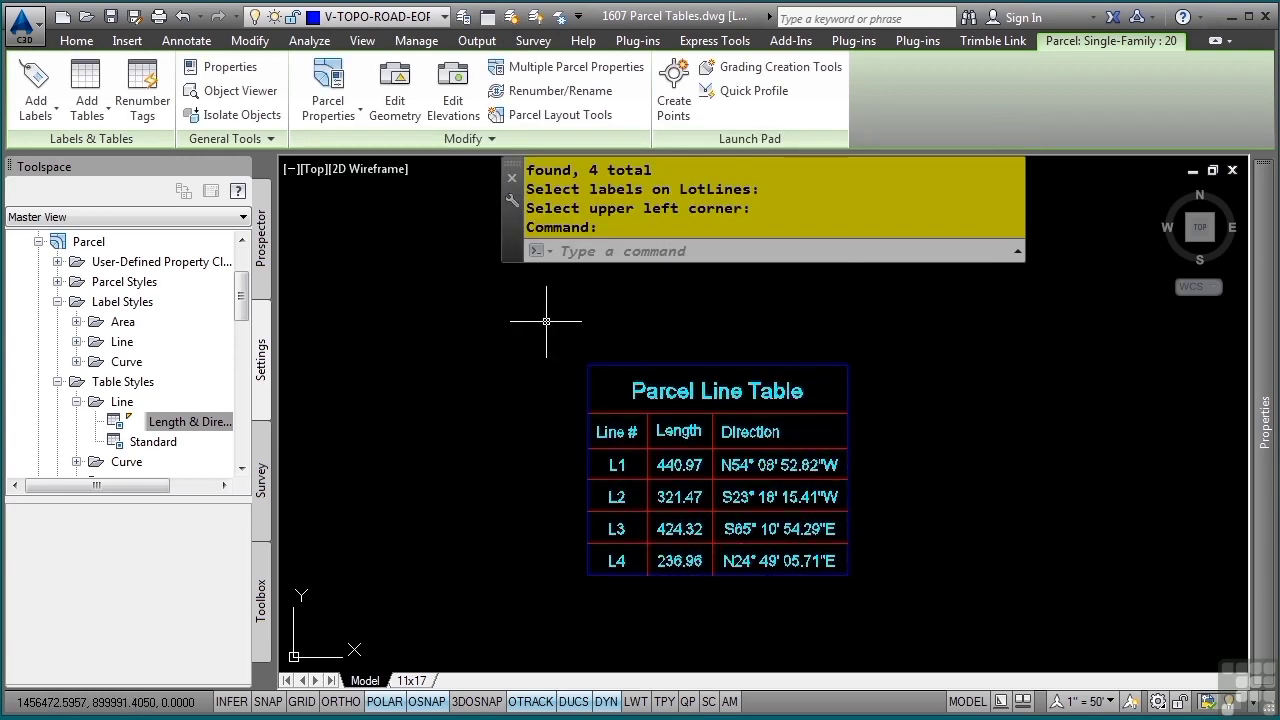
Select all similar parcel segment labels in the drawing and set their line label style to Bearing over Distance (TAGS)
{"action": "scroll", "coordinate": [543, 321], "scroll_direction": "down", "scroll_amount": 5}
{"action": "scroll", "coordinate": [543, 321], "scroll_direction": "down", "scroll_amount": 2}
{"action": "middle_click_drag", "start_coordinate": [360, 298], "coordinate": [571, 506]}
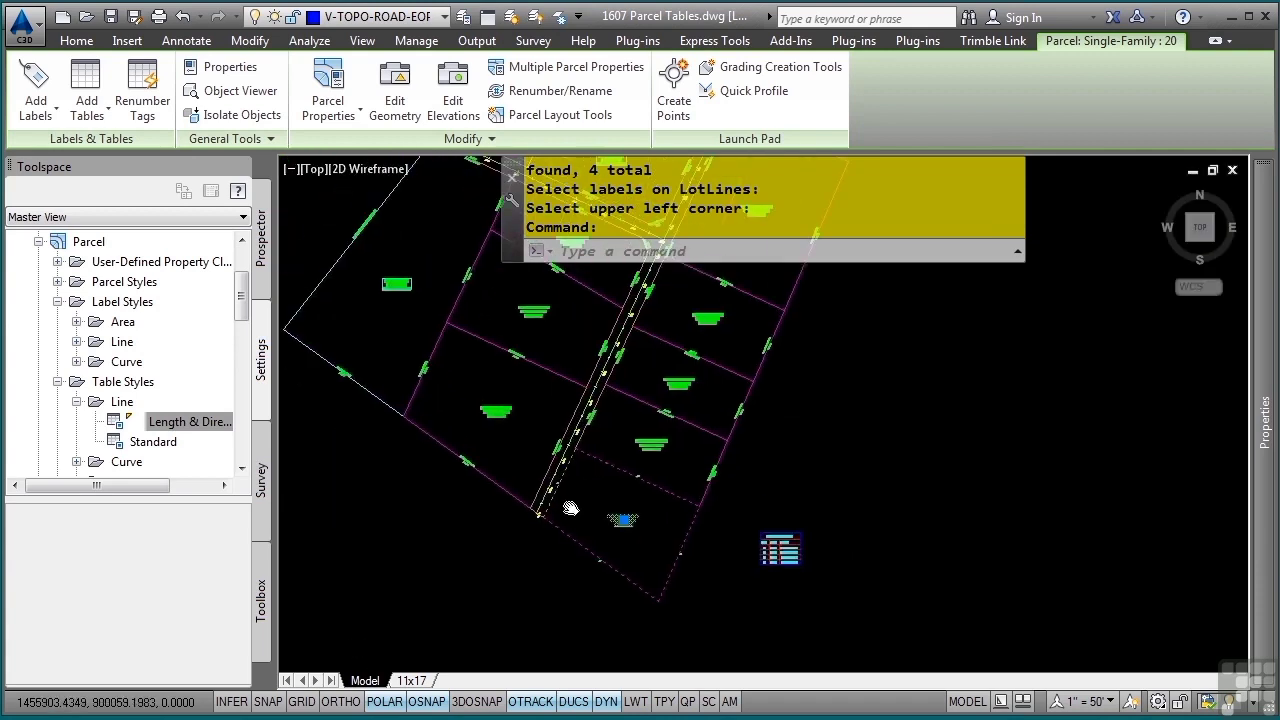
{"action": "key", "text": "Escape"}
{"action": "key", "text": "Escape"}
{"action": "key", "text": "Escape"}
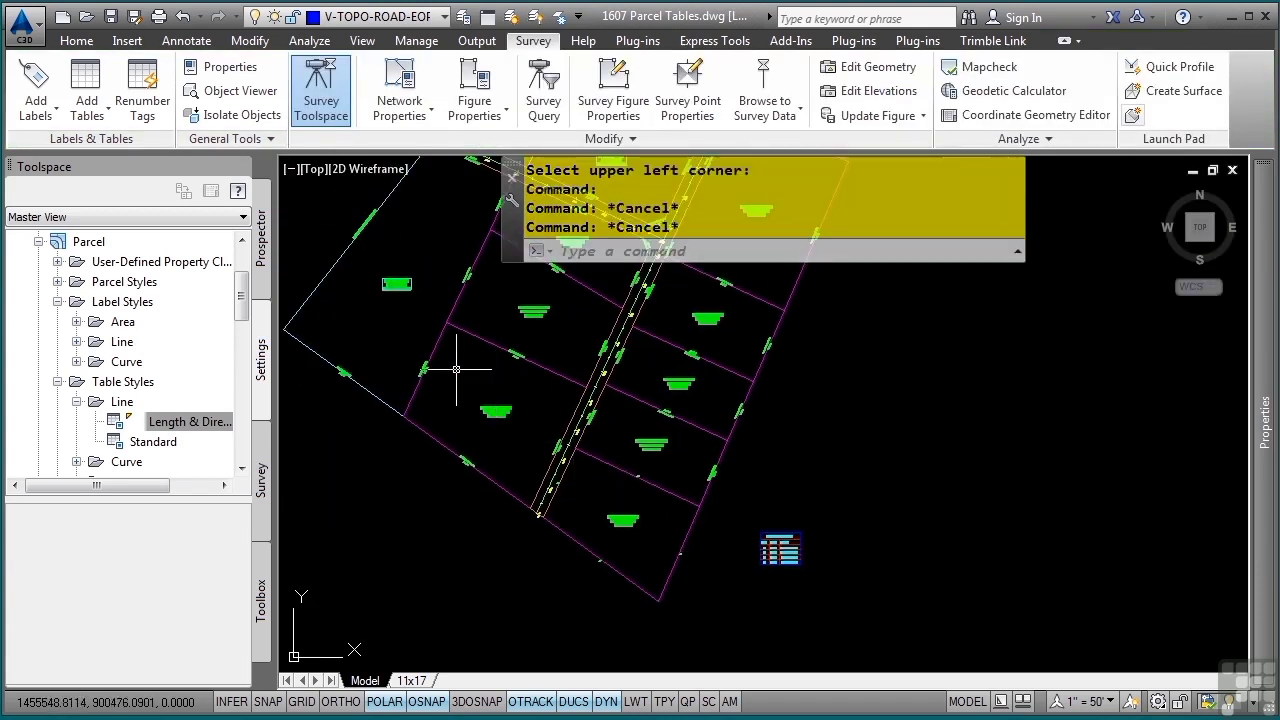
{"action": "left_click", "coordinate": [424, 368]}
{"action": "right_click", "coordinate": [540, 408]}
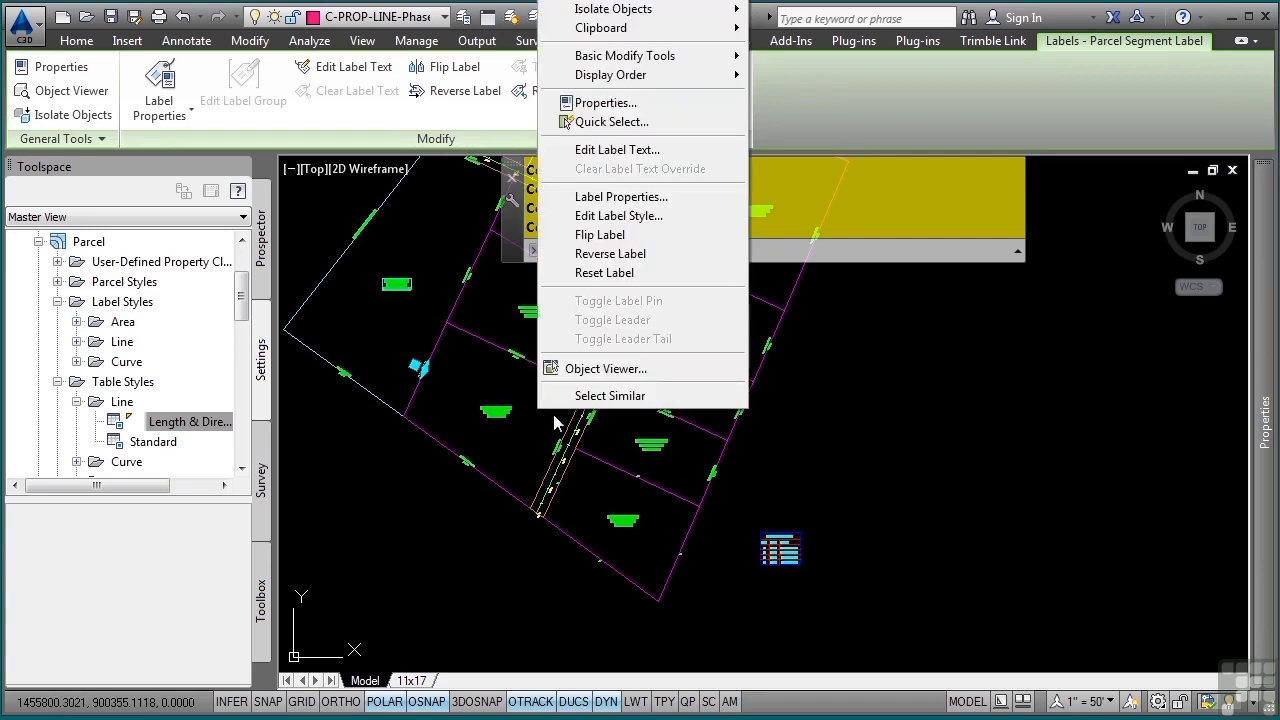
{"action": "left_click", "coordinate": [642, 395]}
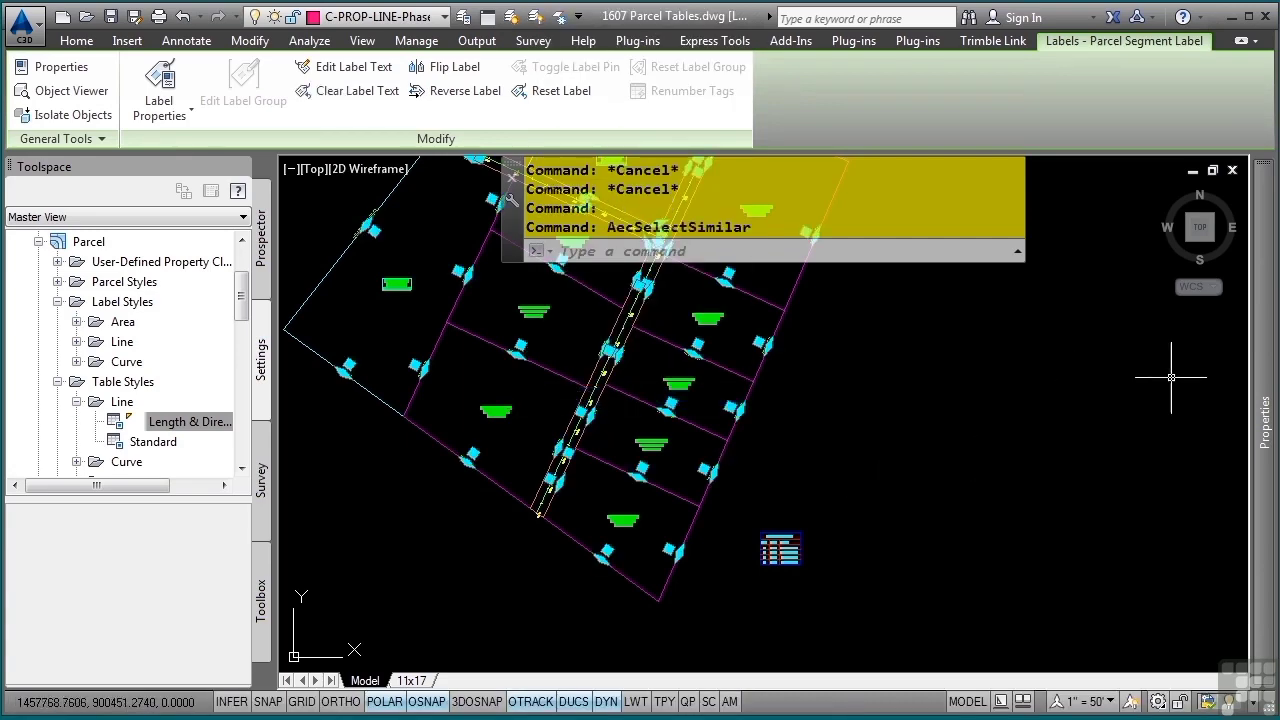
{"action": "mouse_move", "coordinate": [1262, 390]}
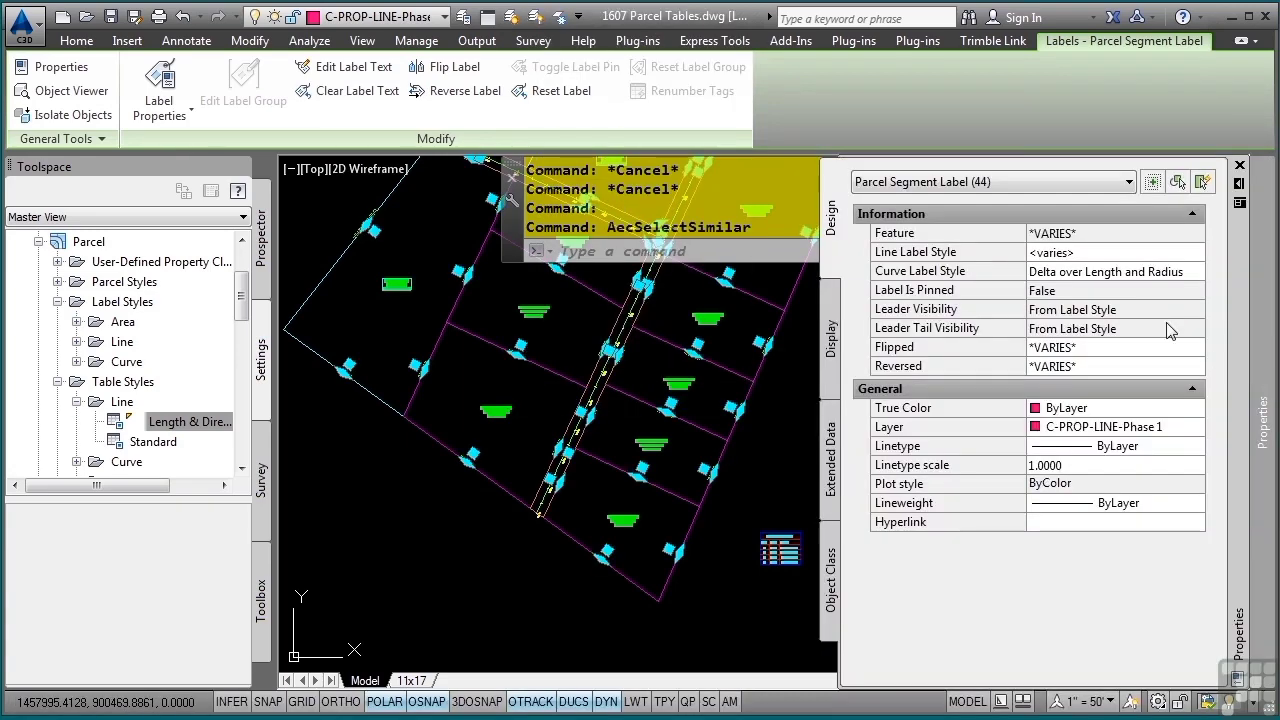
{"action": "left_click", "coordinate": [1165, 254]}
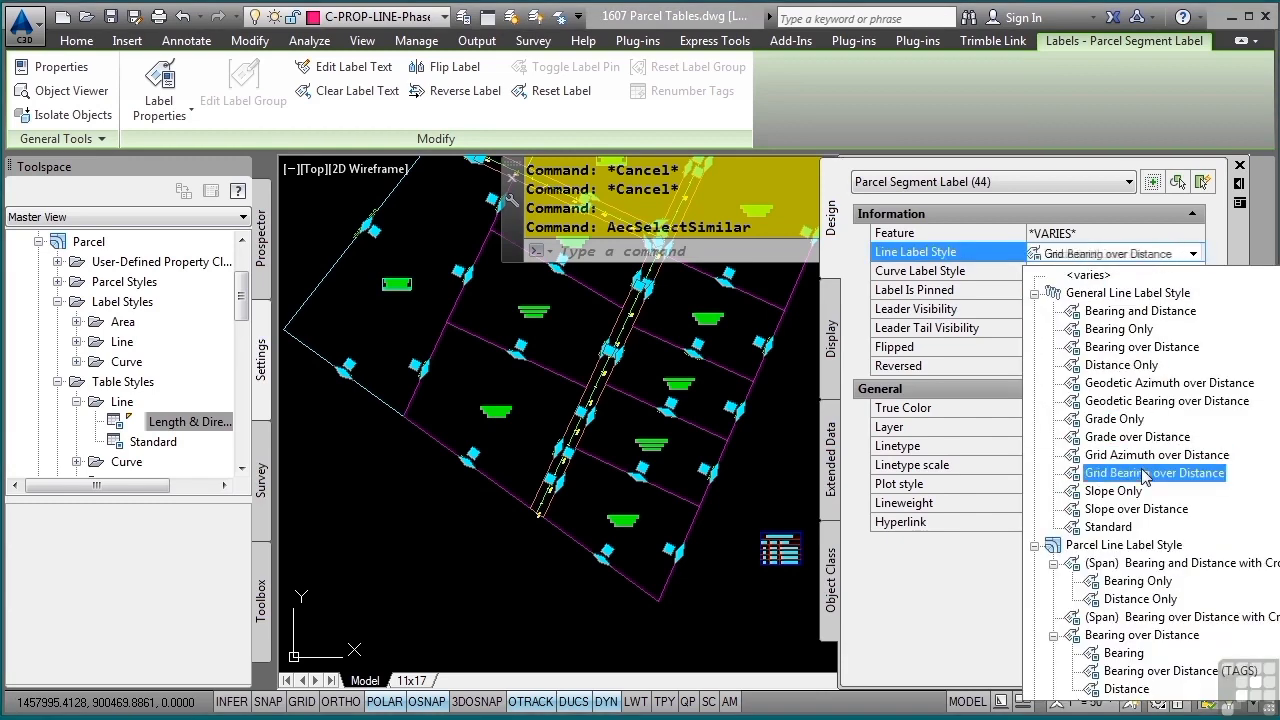
{"action": "left_click", "coordinate": [1124, 671]}
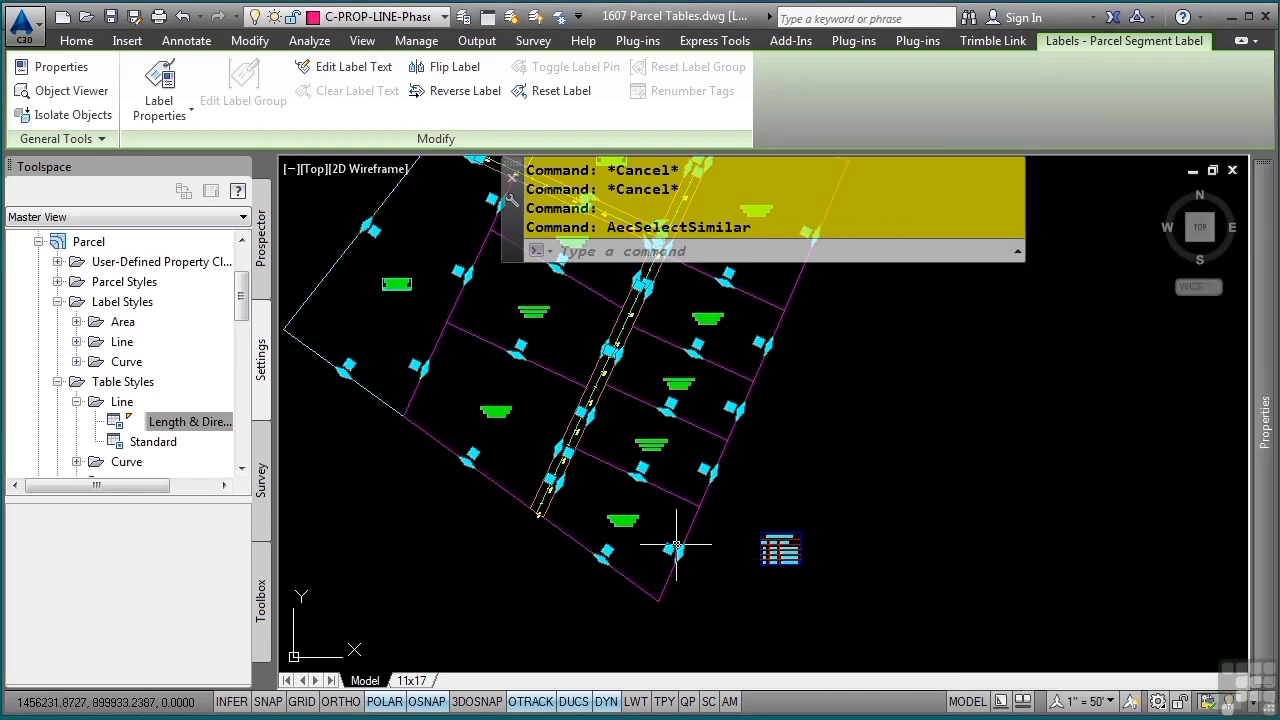
{"action": "key", "text": "Escape"}
{"action": "key", "text": "Escape"}
{"action": "scroll", "coordinate": [518, 366], "scroll_direction": "up", "scroll_amount": 5}
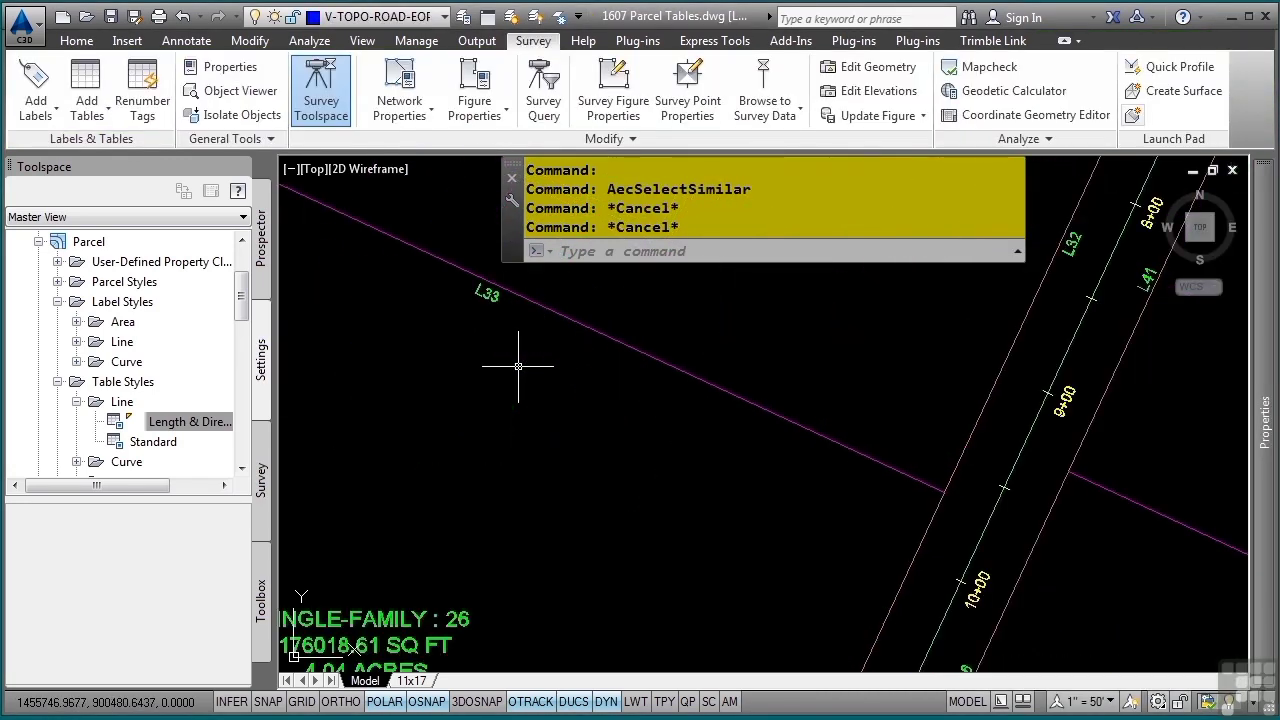
Add the tagged segment labels of all the lots to the existing parcel line table
{"action": "scroll", "coordinate": [720, 450], "scroll_direction": "down", "scroll_amount": 6}
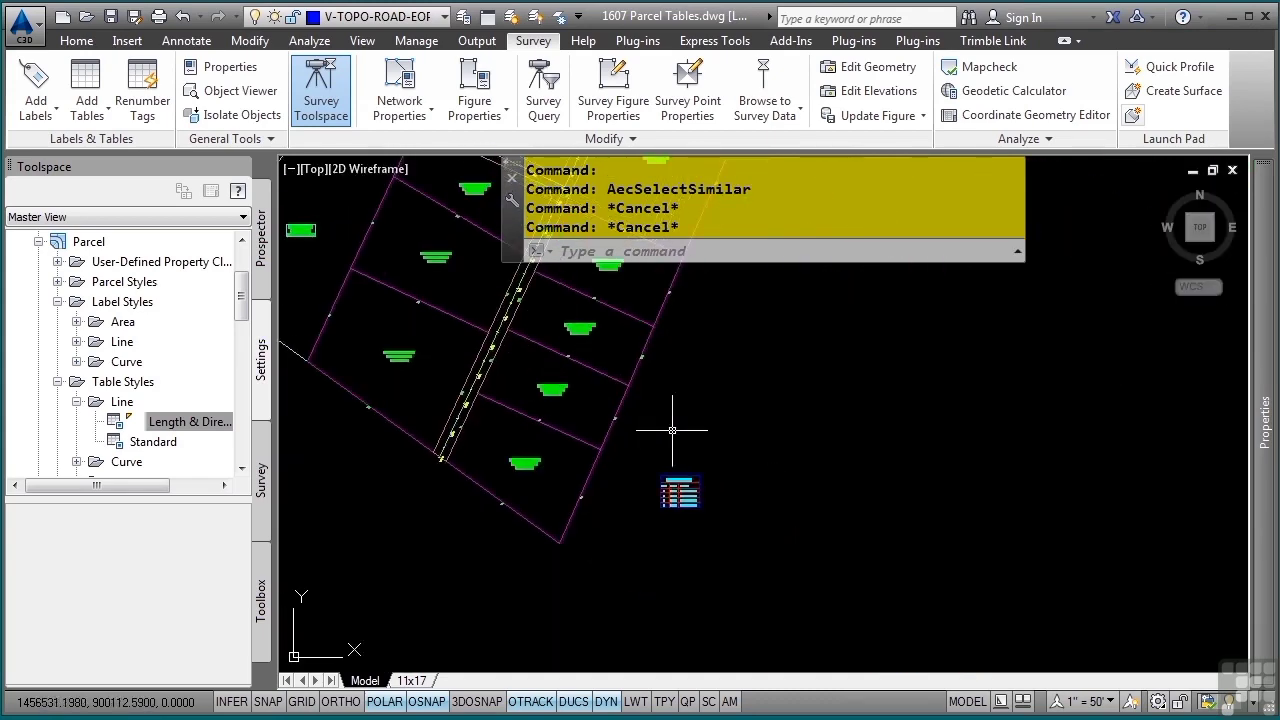
{"action": "left_click", "coordinate": [698, 492]}
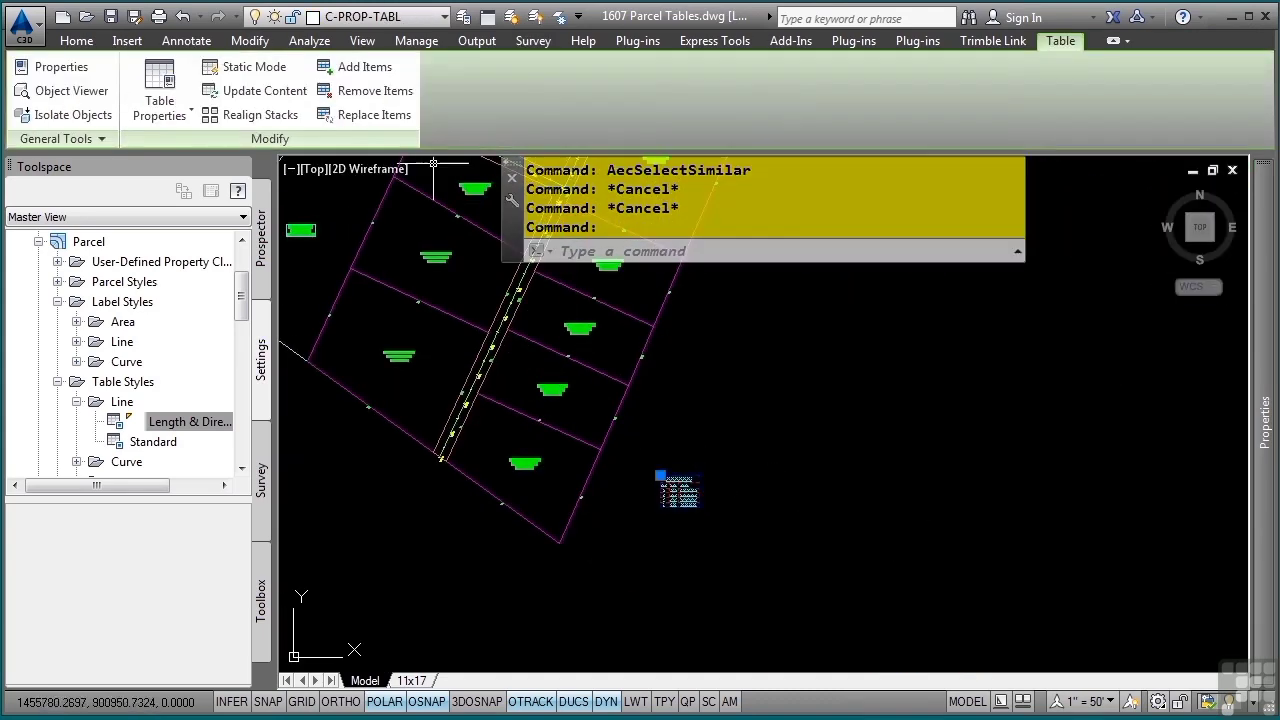
{"action": "left_click", "coordinate": [250, 90]}
{"action": "left_click", "coordinate": [345, 67]}
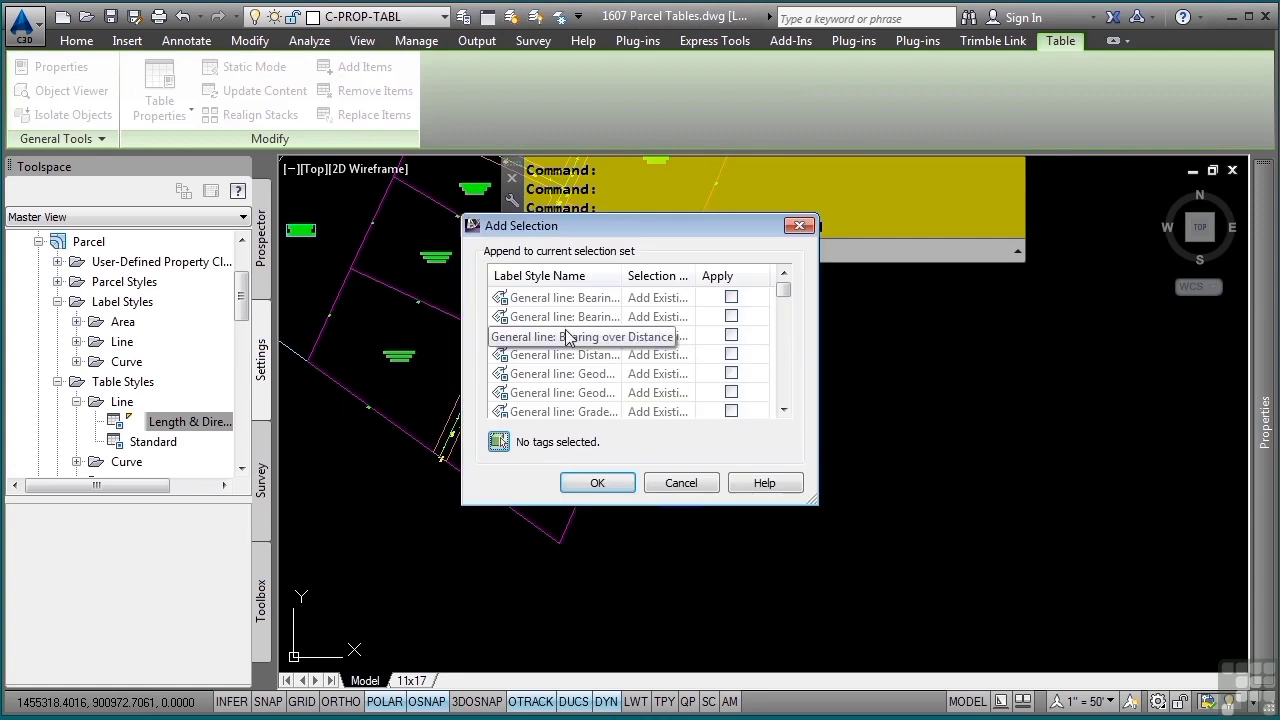
{"action": "left_click", "coordinate": [499, 443]}
{"action": "scroll", "coordinate": [666, 409], "scroll_direction": "down", "scroll_amount": 3}
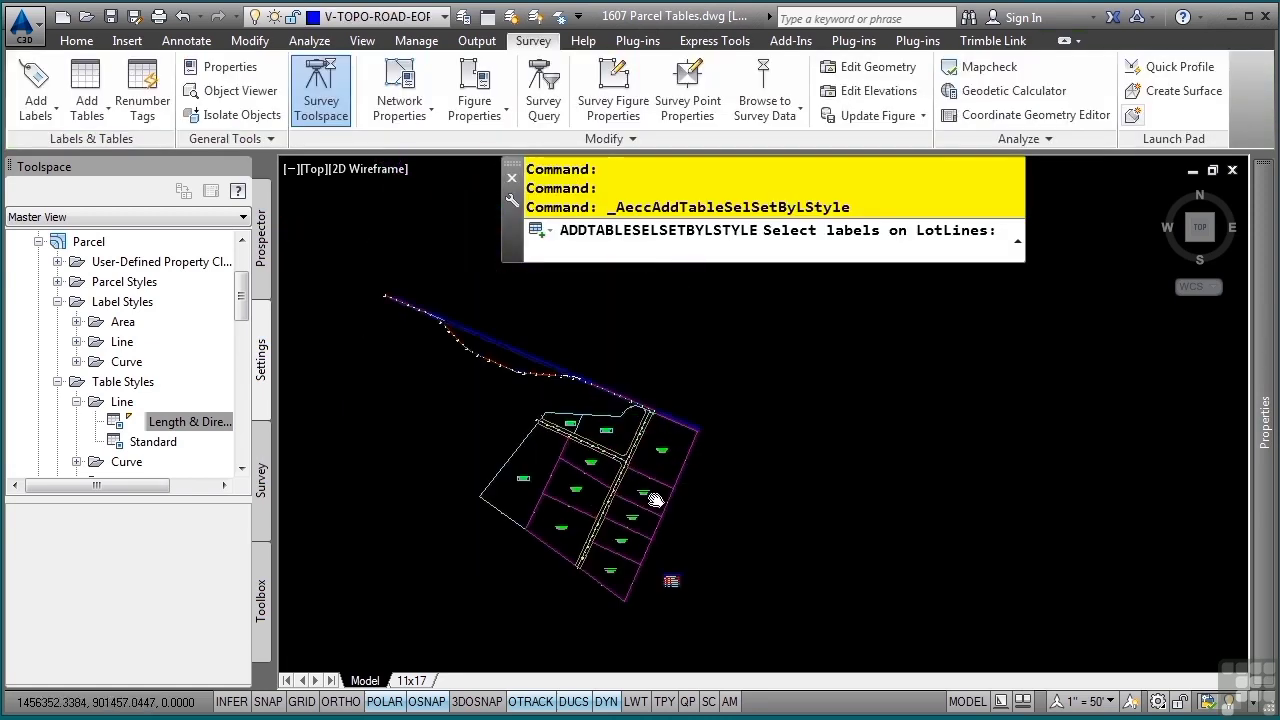
{"action": "left_click", "coordinate": [788, 376]}
{"action": "left_click", "coordinate": [408, 636]}
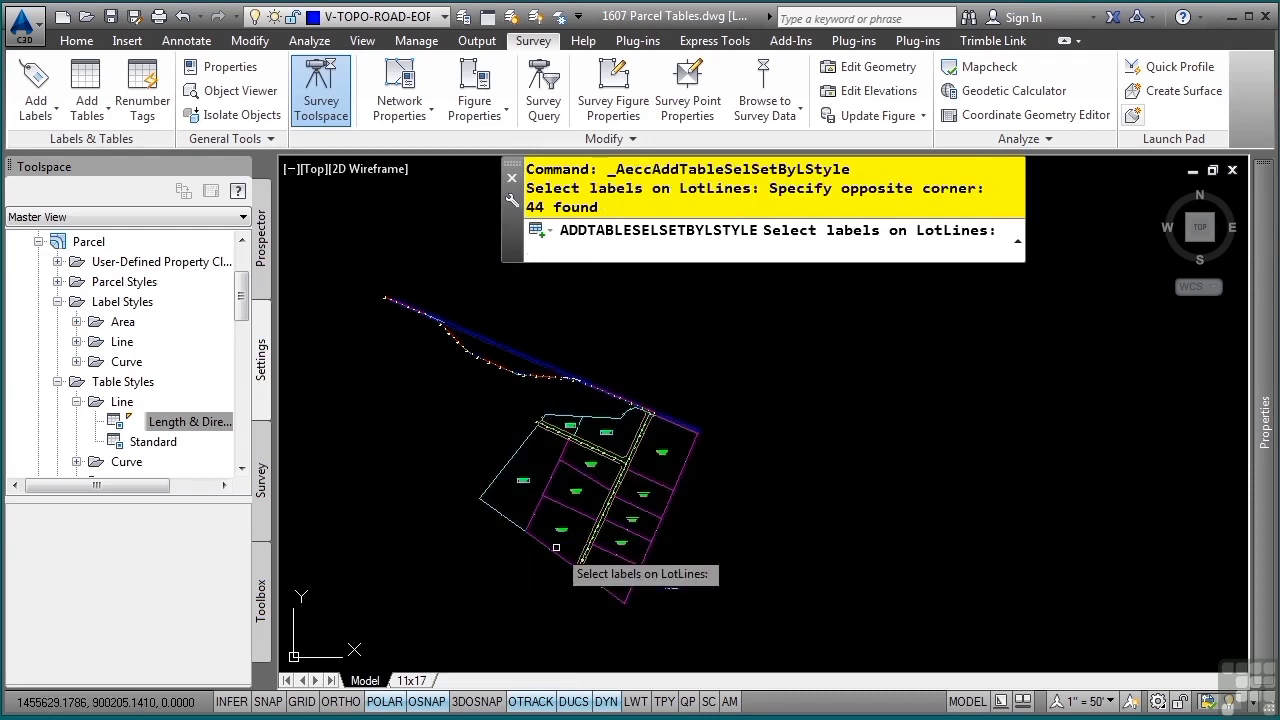
{"action": "key", "text": "Return"}
{"action": "left_click", "coordinate": [599, 482]}
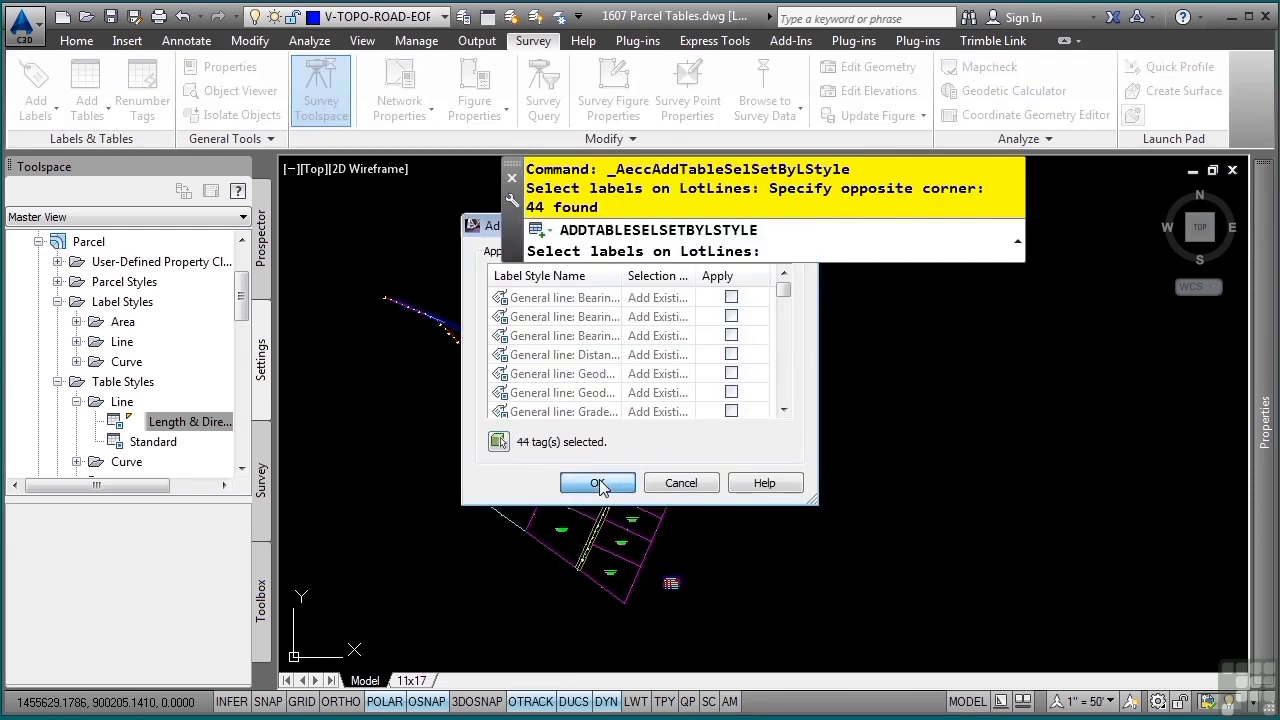
Deselect the table and examine its line entries alongside the line tags around the neighbouring lots
{"action": "scroll", "coordinate": [683, 592], "scroll_direction": "up", "scroll_amount": 3}
{"action": "scroll", "coordinate": [684, 590], "scroll_direction": "up", "scroll_amount": 5}
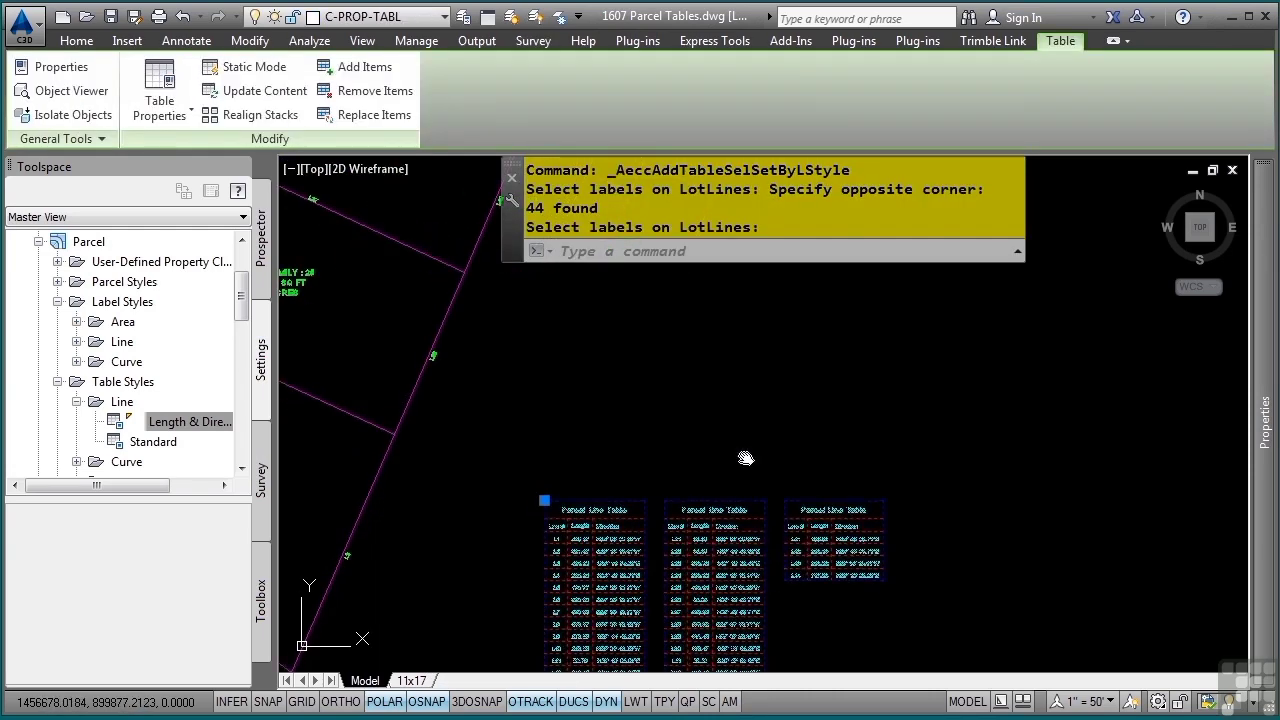
{"action": "key", "text": "Escape"}
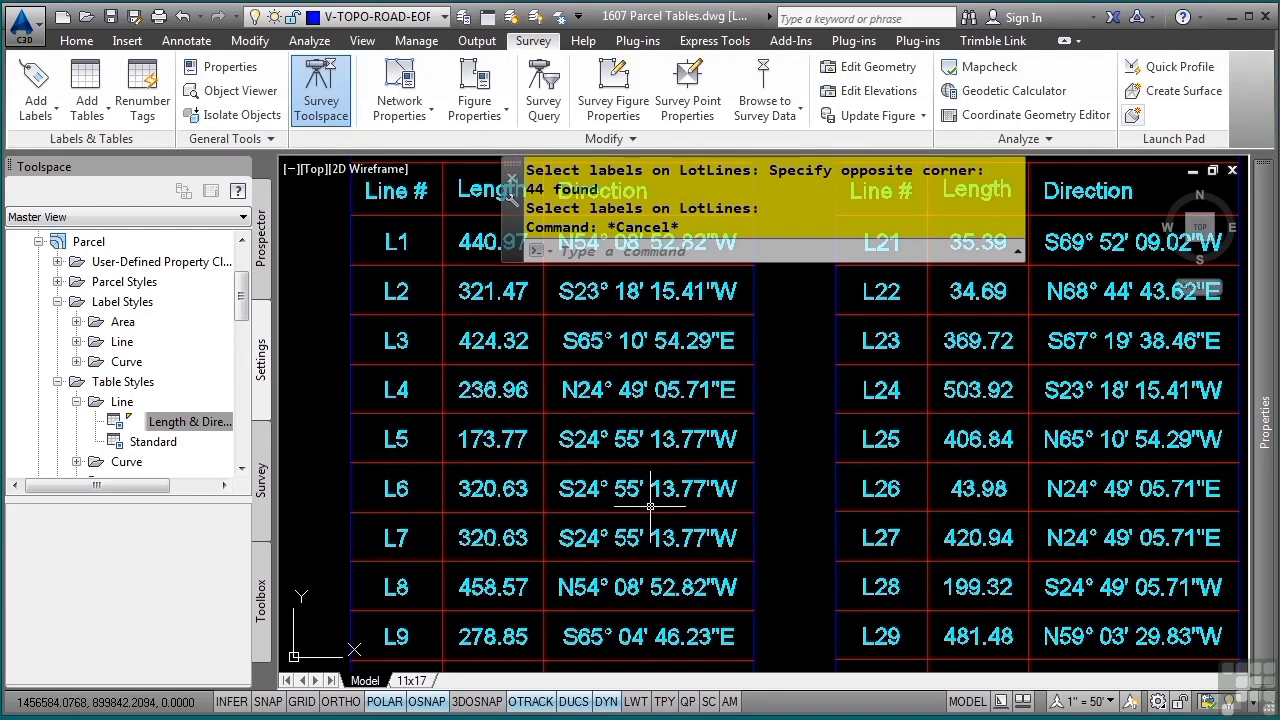
{"action": "middle_click_drag", "start_coordinate": [628, 532], "coordinate": [732, 428]}
{"action": "scroll", "coordinate": [671, 466], "scroll_direction": "down", "scroll_amount": 5}
{"action": "middle_click_drag", "start_coordinate": [497, 412], "coordinate": [591, 569]}
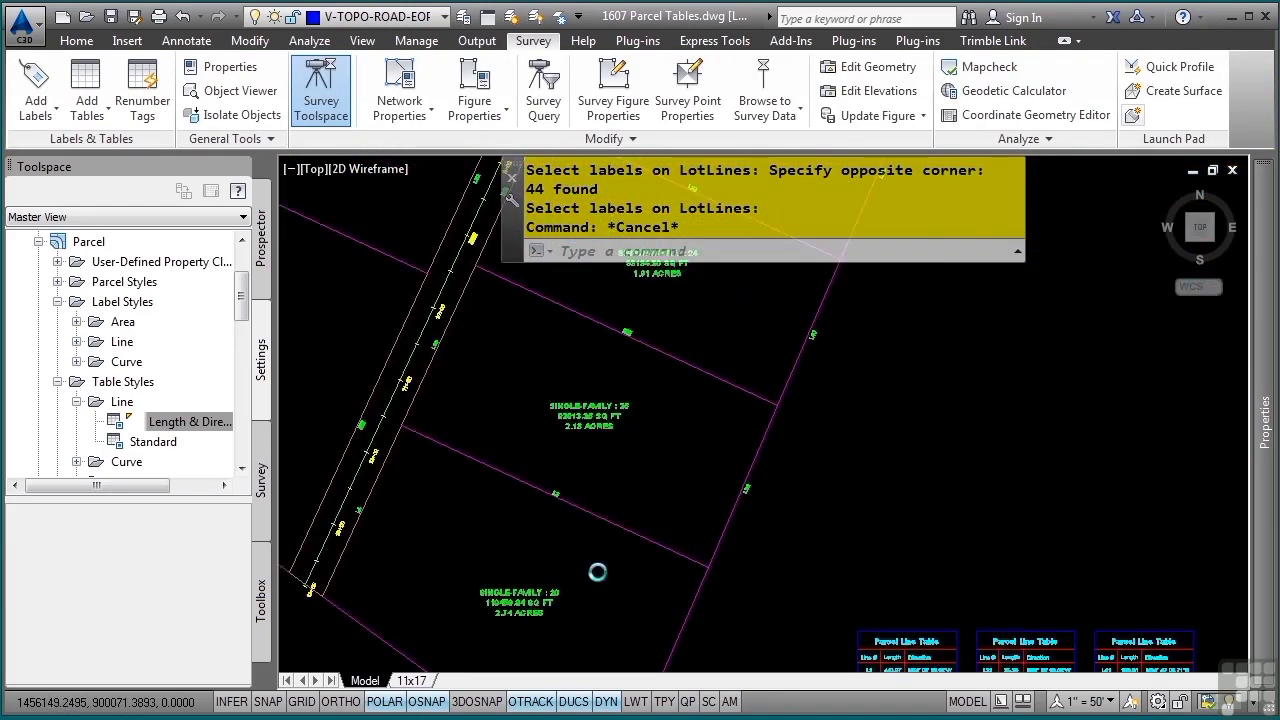
{"action": "scroll", "coordinate": [626, 486], "scroll_direction": "up", "scroll_amount": 5}
{"action": "mouse_move", "coordinate": [766, 477]}
{"action": "middle_mouse_down"}
{"action": "mouse_move", "coordinate": [766, 638]}
{"action": "mouse_move", "coordinate": [729, 423]}
{"action": "mouse_move", "coordinate": [740, 455]}
{"action": "middle_mouse_up"}
{"action": "middle_click_drag", "start_coordinate": [603, 446], "coordinate": [746, 540]}
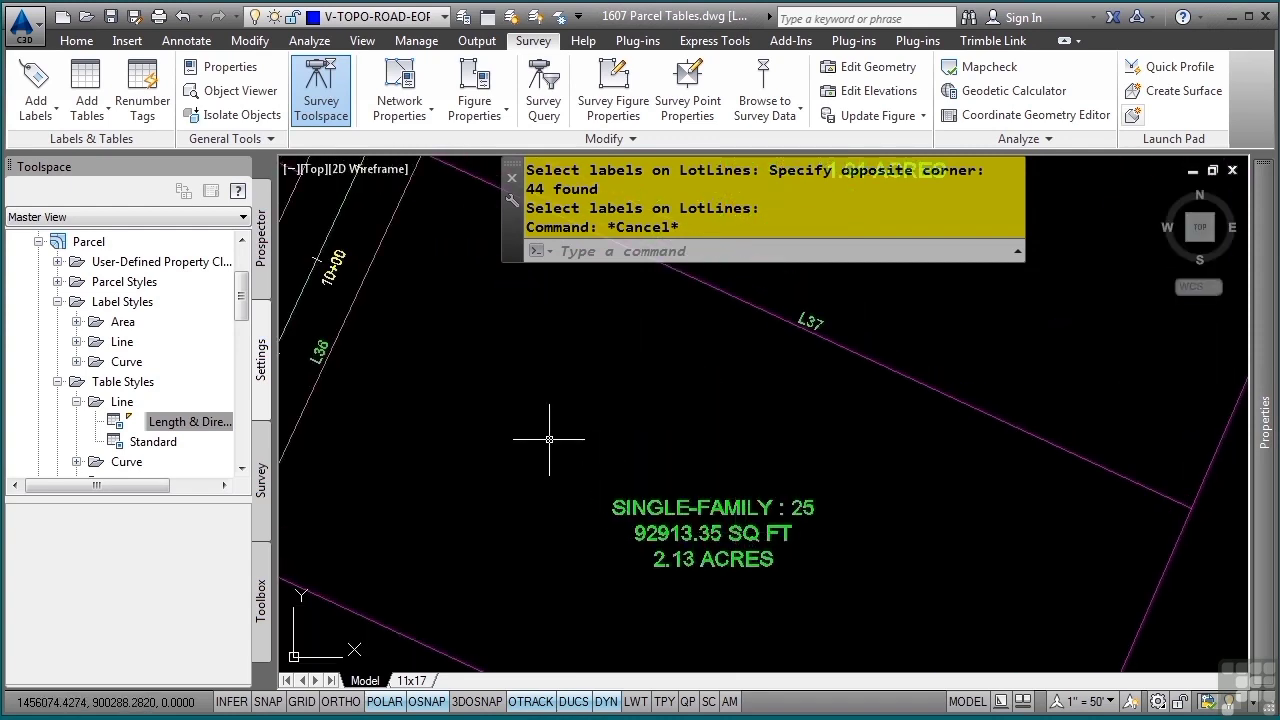
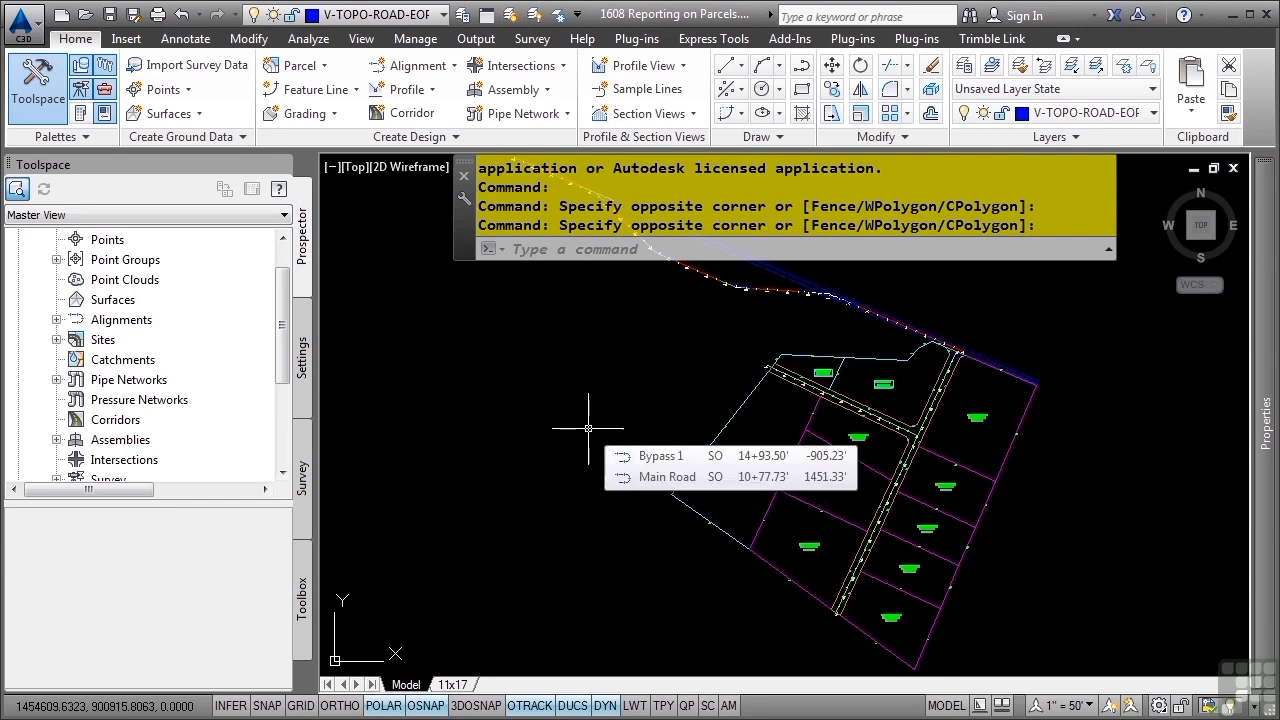
Open the properties of the Phase 1 site's parcels, view the mapcheck analysis, and close the dialog without changes
{"action": "scroll", "coordinate": [240, 365], "scroll_direction": "up", "scroll_amount": 2}
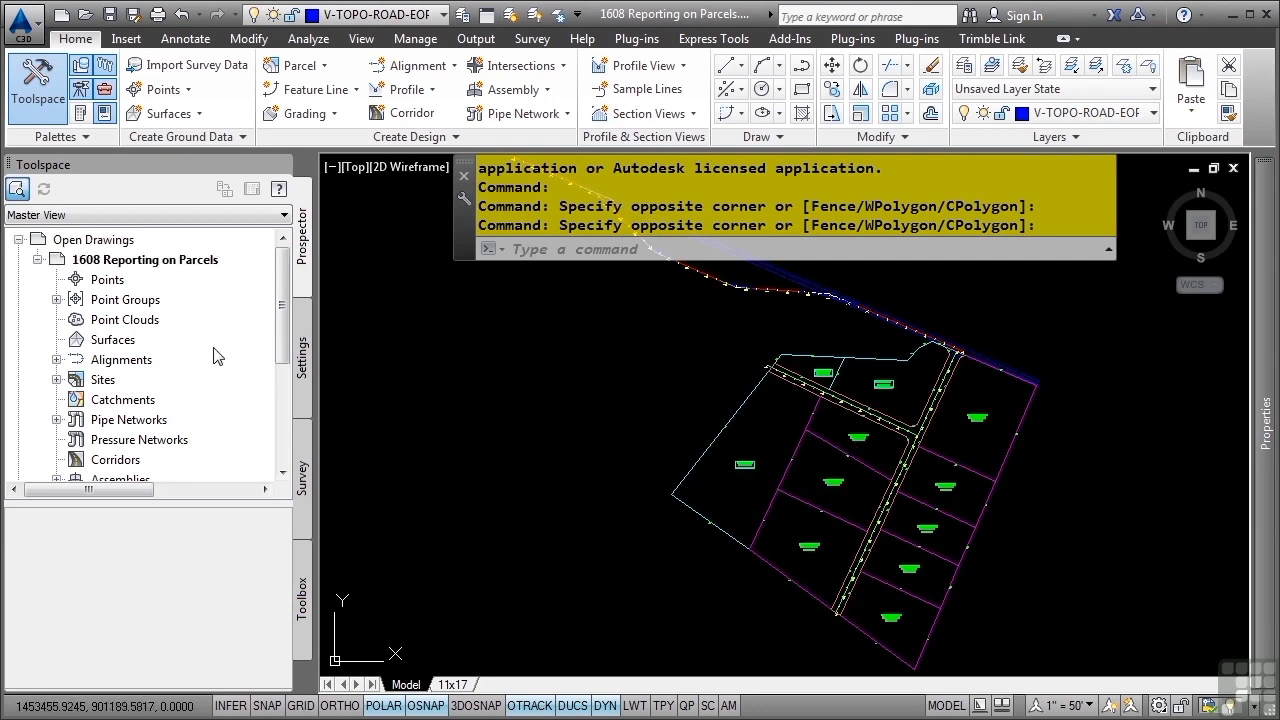
{"action": "left_click", "coordinate": [57, 380]}
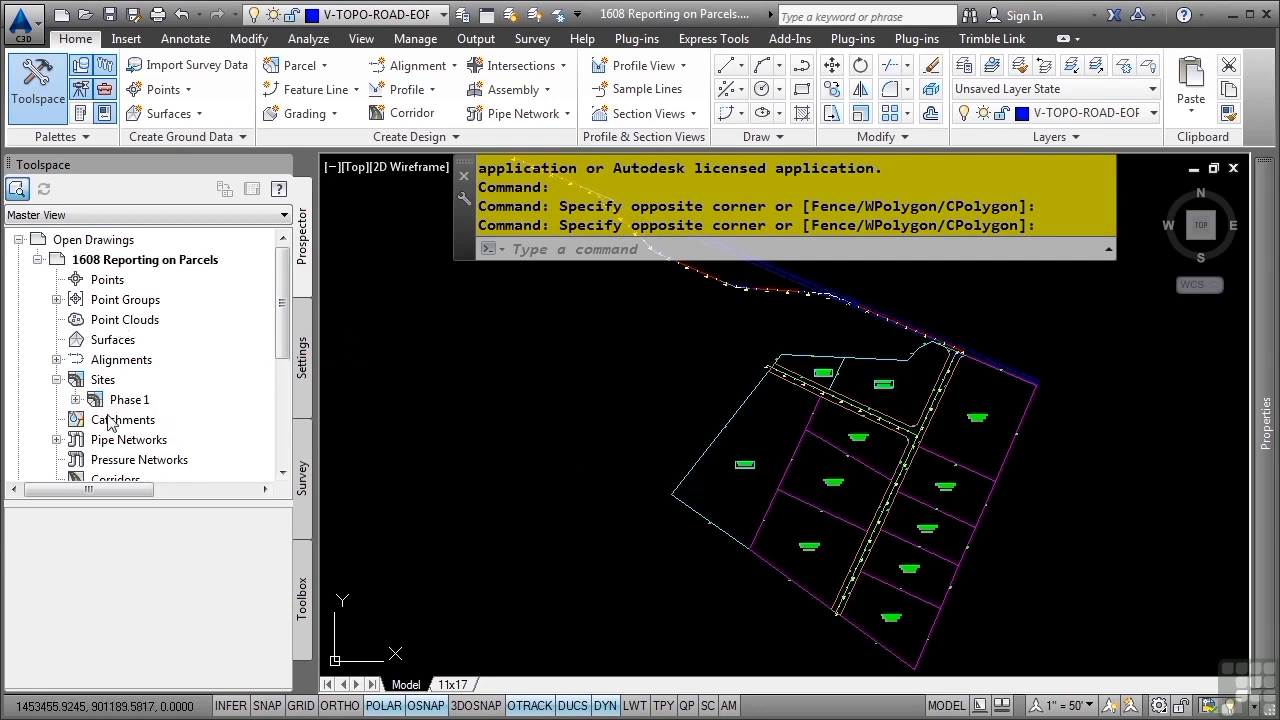
{"action": "left_click", "coordinate": [75, 400]}
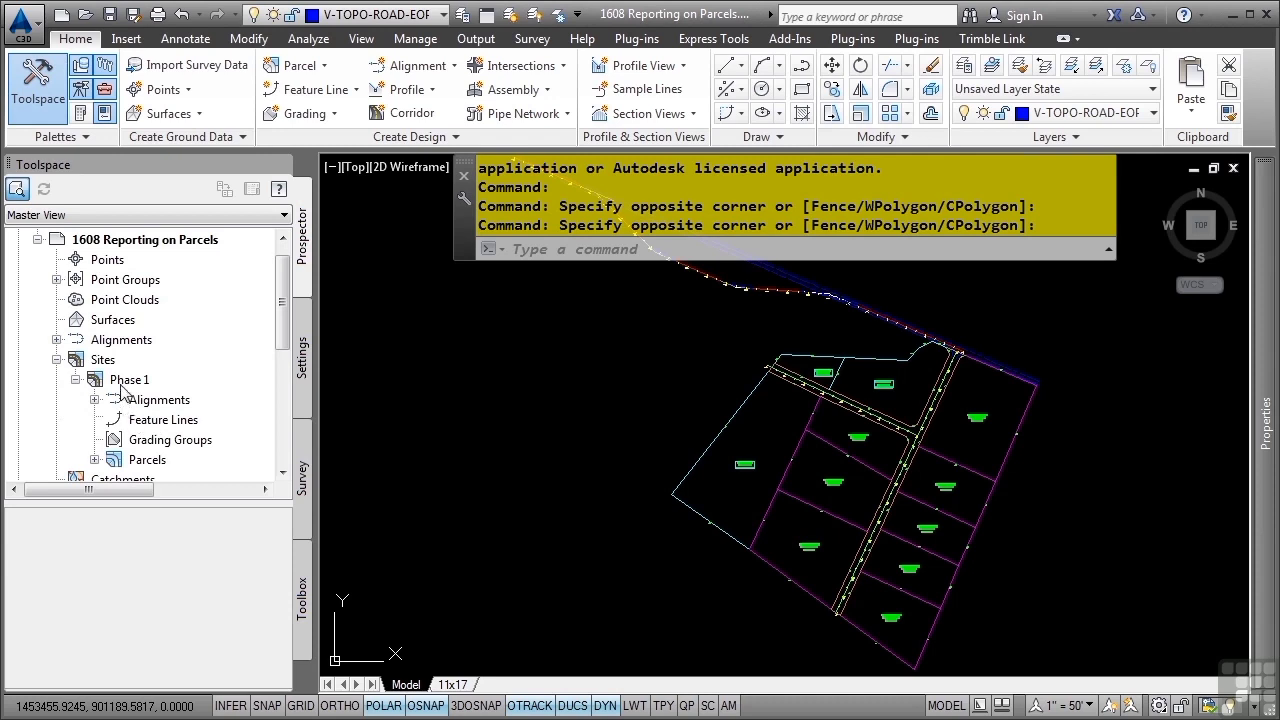
{"action": "left_click", "coordinate": [95, 460]}
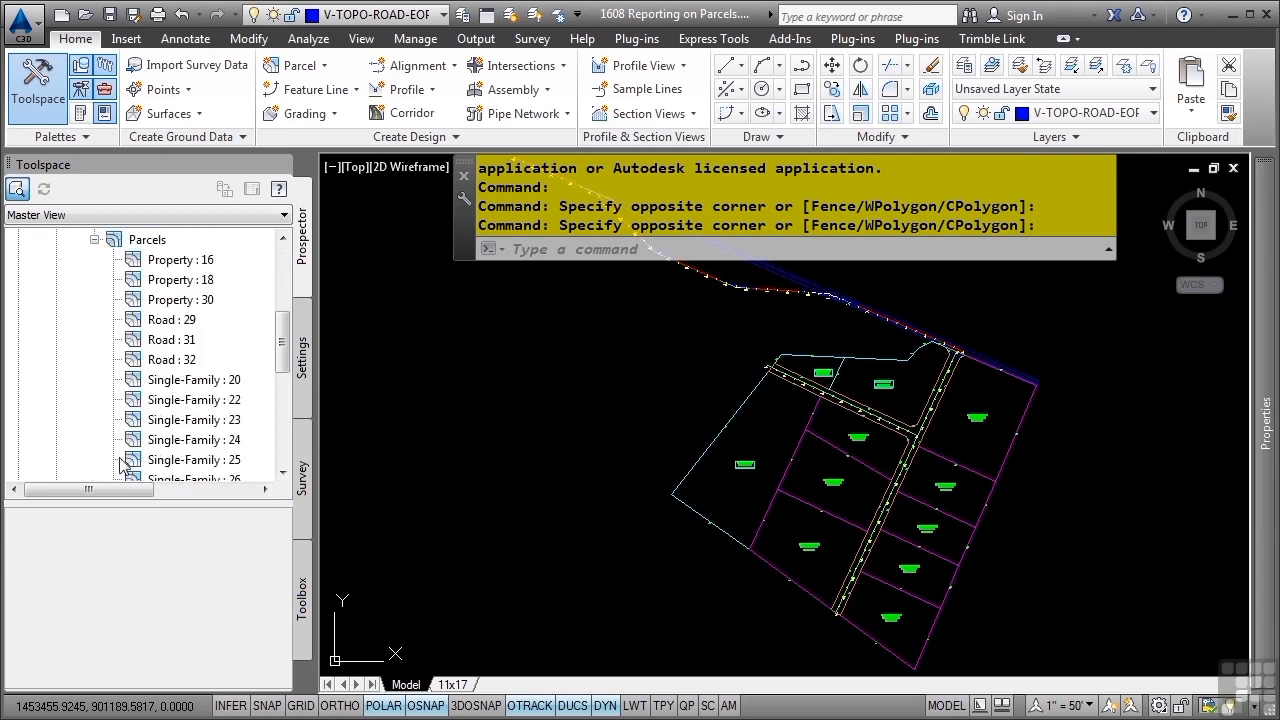
{"action": "scroll", "coordinate": [155, 410], "scroll_direction": "up", "scroll_amount": 2}
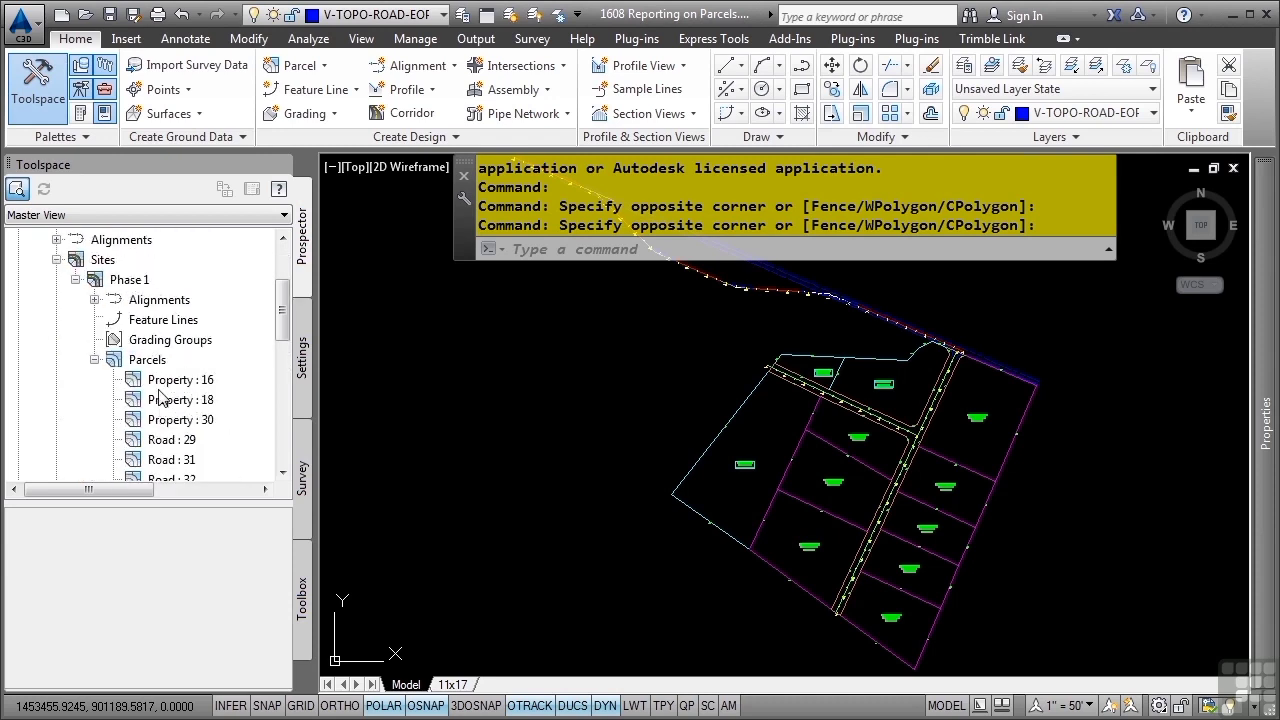
{"action": "left_click", "coordinate": [146, 288]}
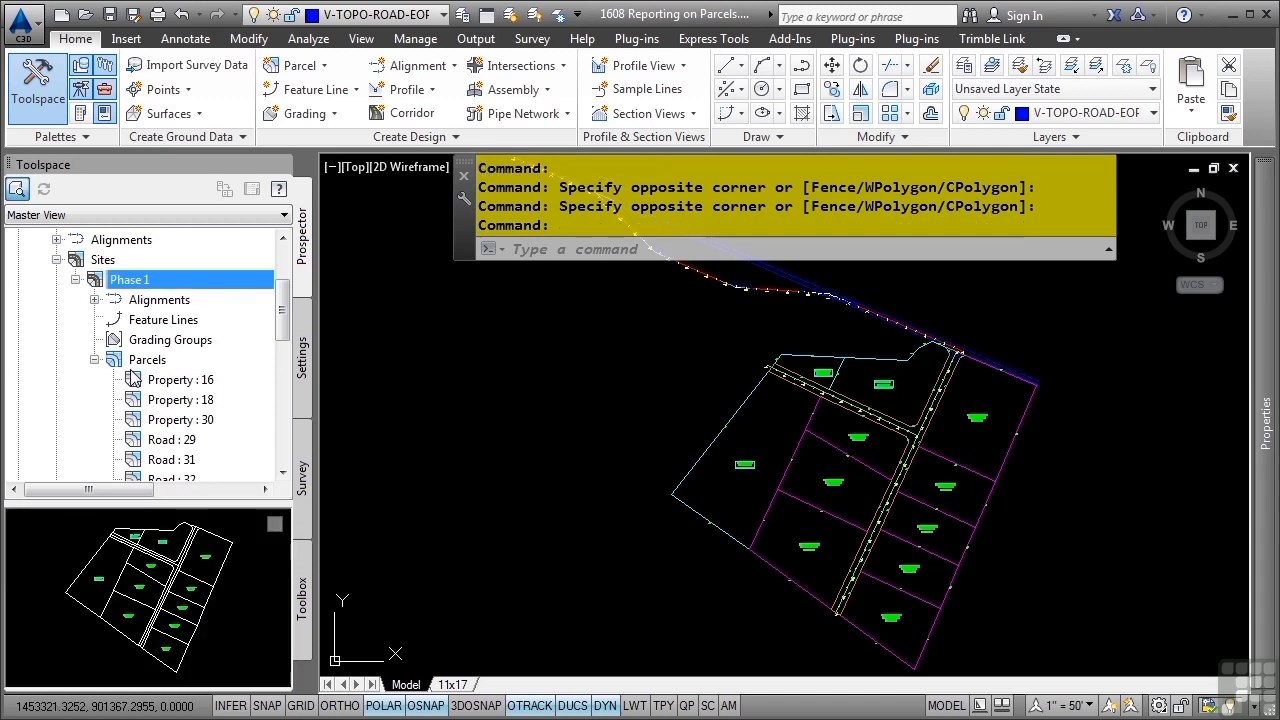
{"action": "right_click", "coordinate": [135, 365]}
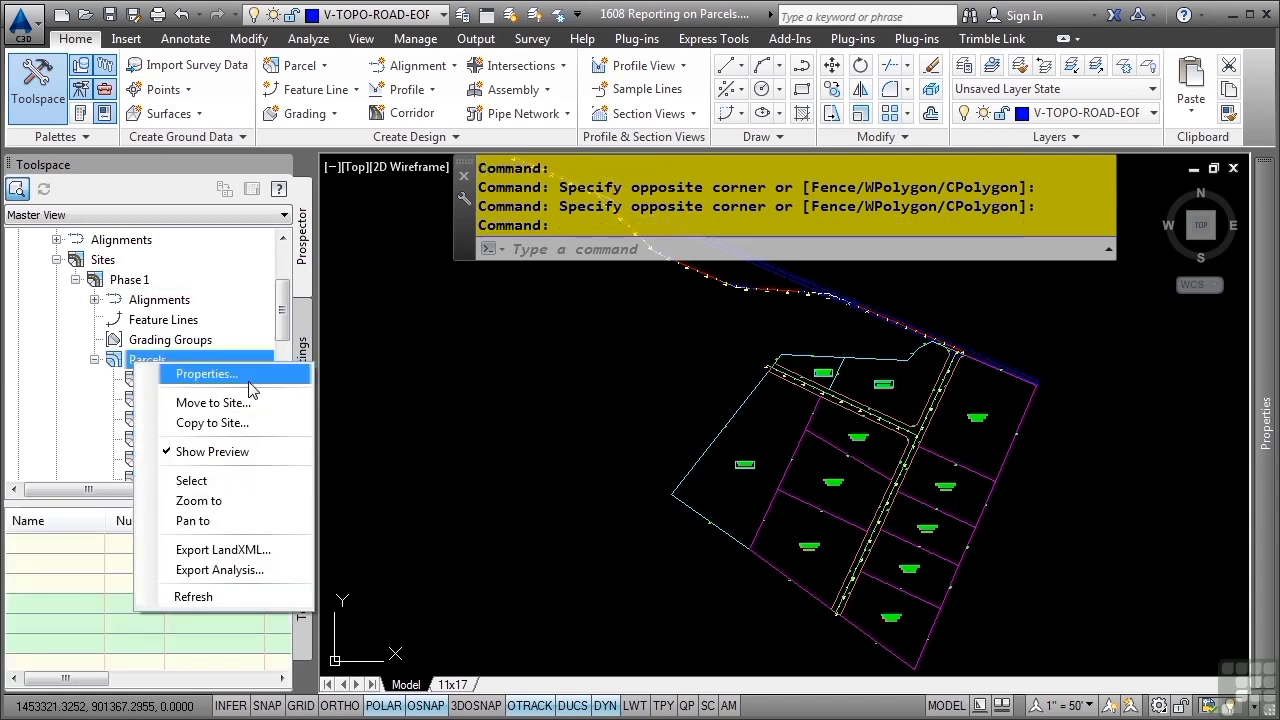
{"action": "left_click", "coordinate": [205, 374]}
{"action": "left_click", "coordinate": [408, 108]}
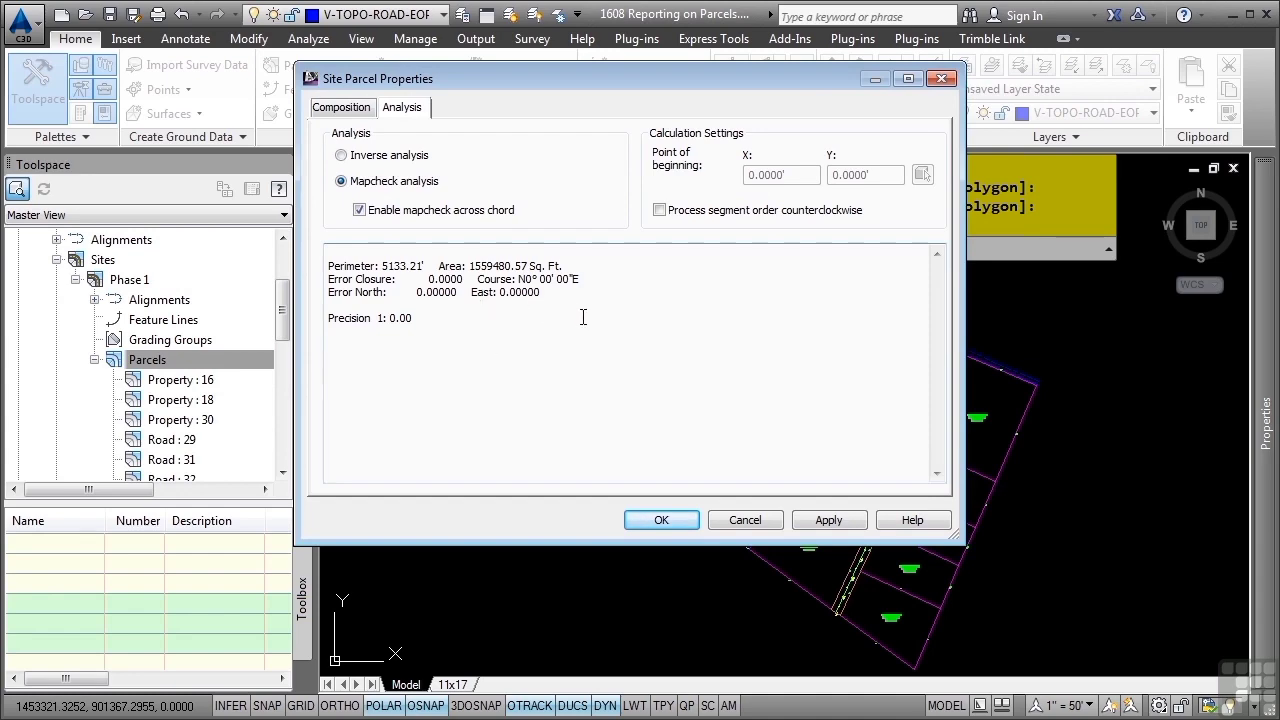
{"action": "left_click", "coordinate": [745, 520]}
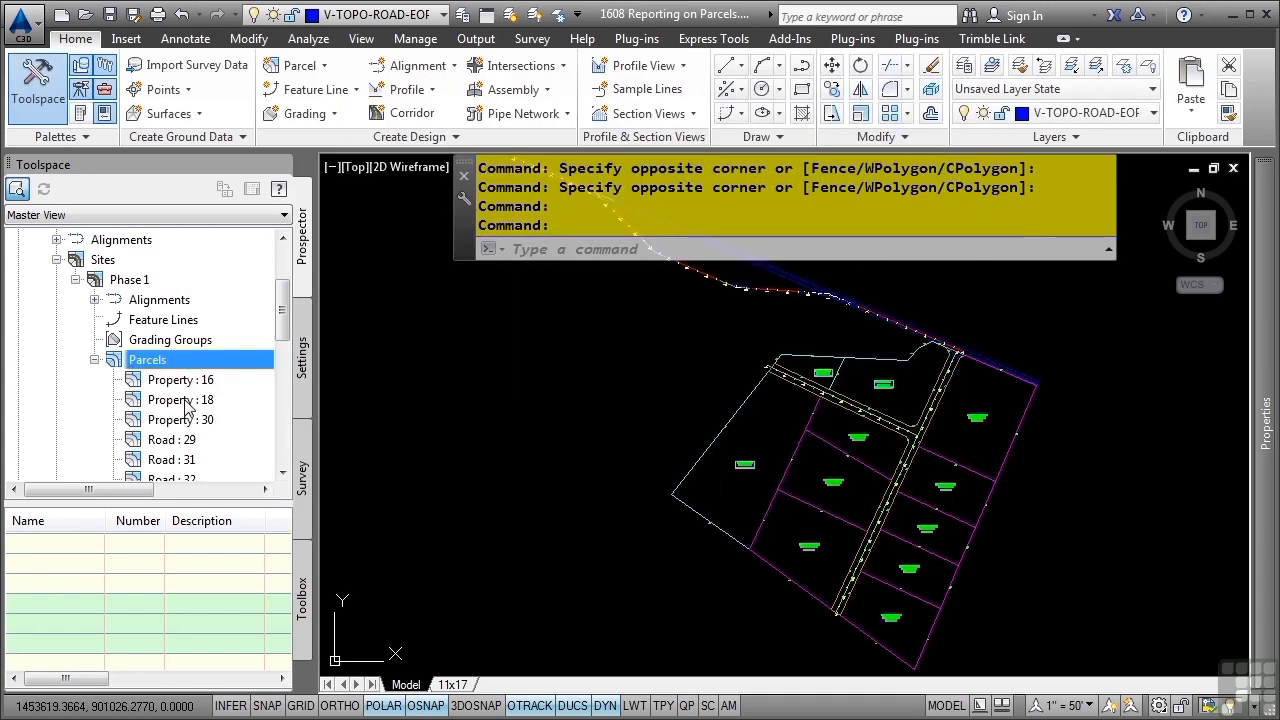
Start an analysis export for parcel Property : 16 with Property1.txt in the Reports folder as the destination file
{"action": "left_click", "coordinate": [172, 390]}
{"action": "right_click", "coordinate": [173, 390]}
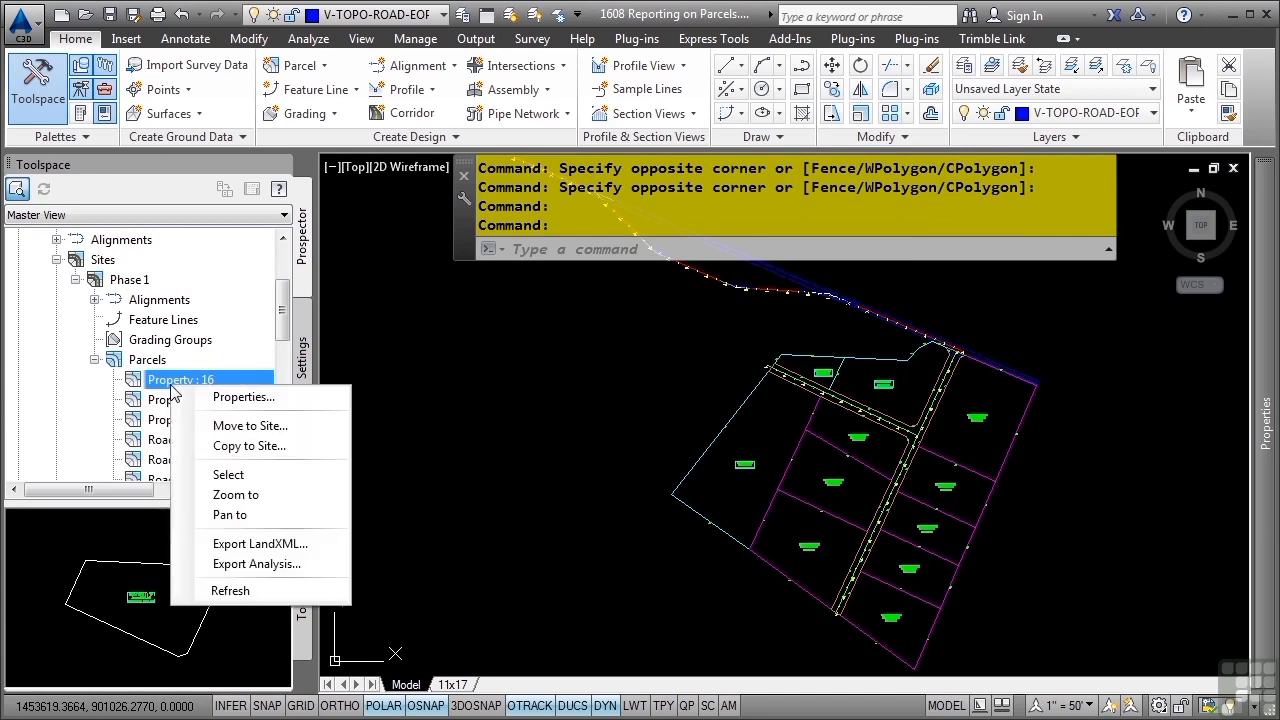
{"action": "left_click", "coordinate": [278, 566]}
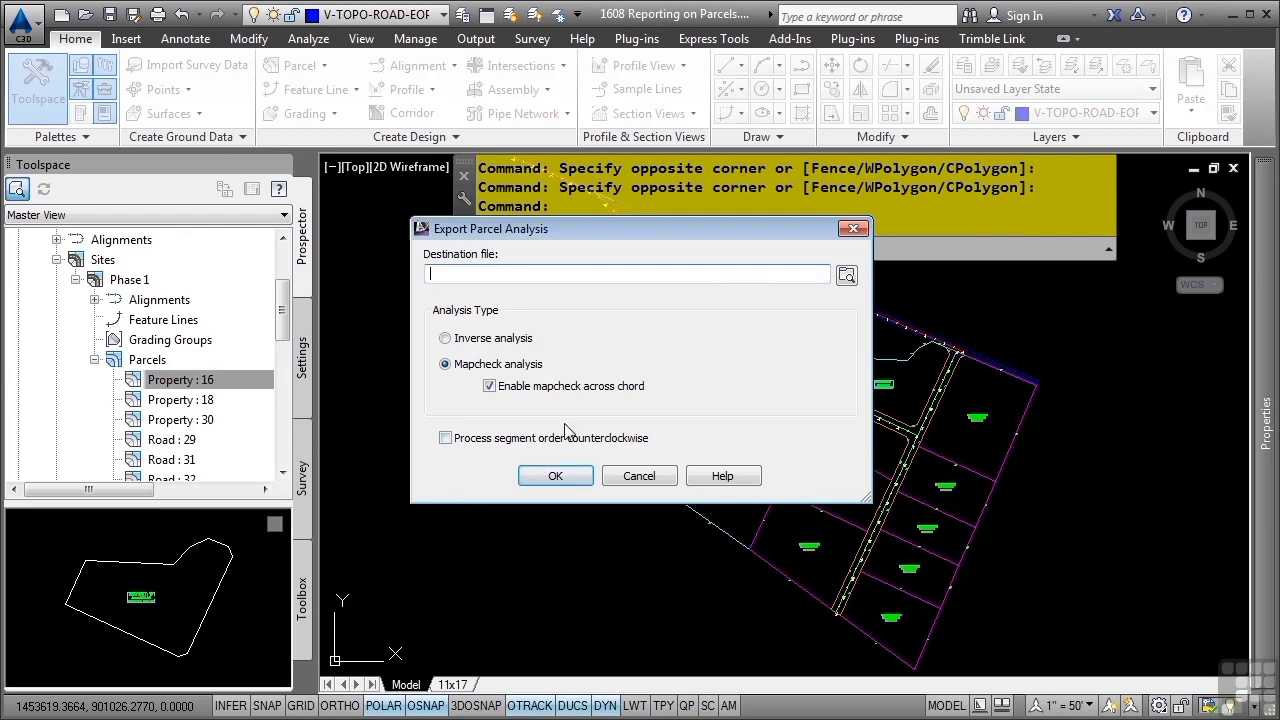
{"action": "left_click", "coordinate": [847, 276]}
{"action": "type", "text": "Property1"}
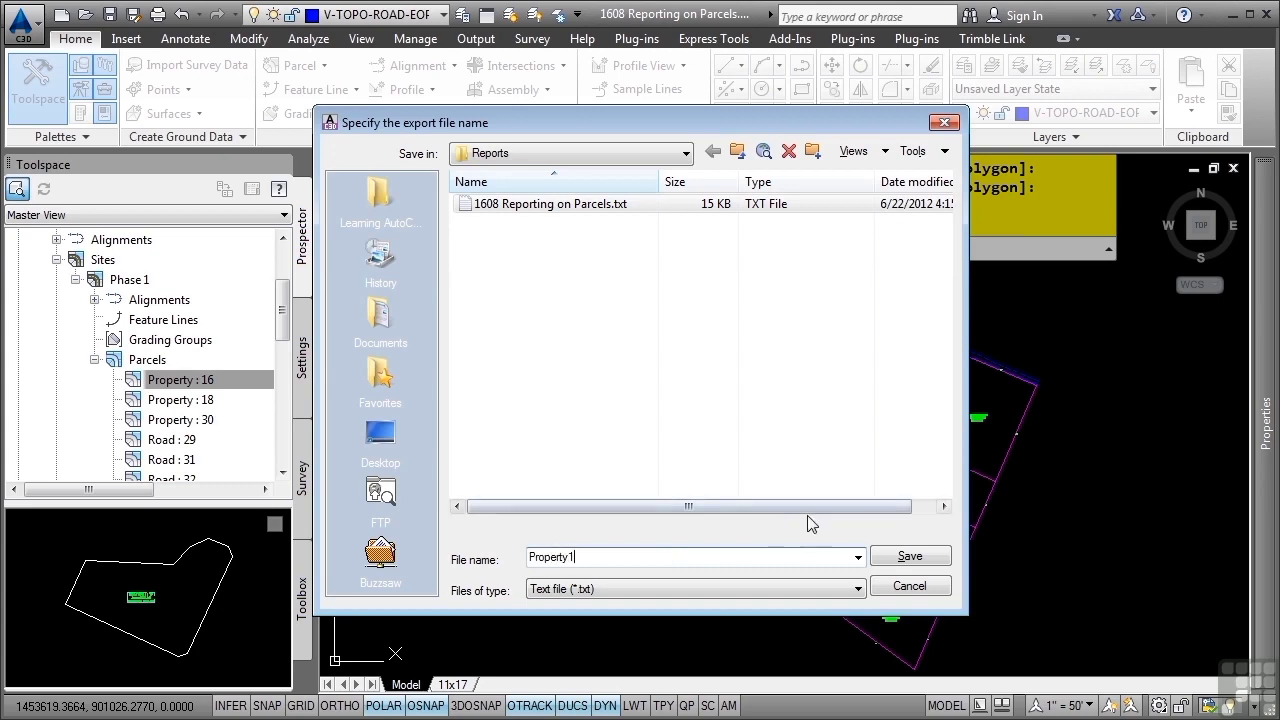
{"action": "left_click", "coordinate": [895, 560]}
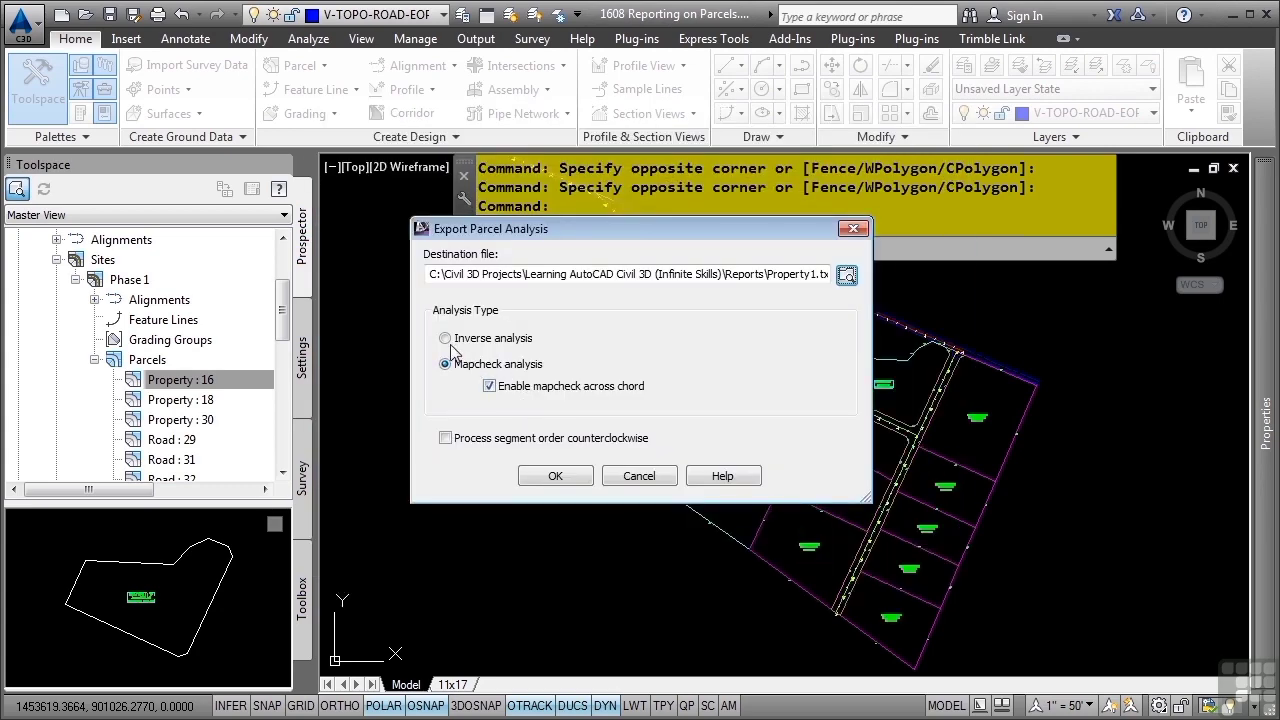
Export the Property : 16 report as an inverse analysis, review the segments in the text file, and close it
{"action": "left_click", "coordinate": [485, 340]}
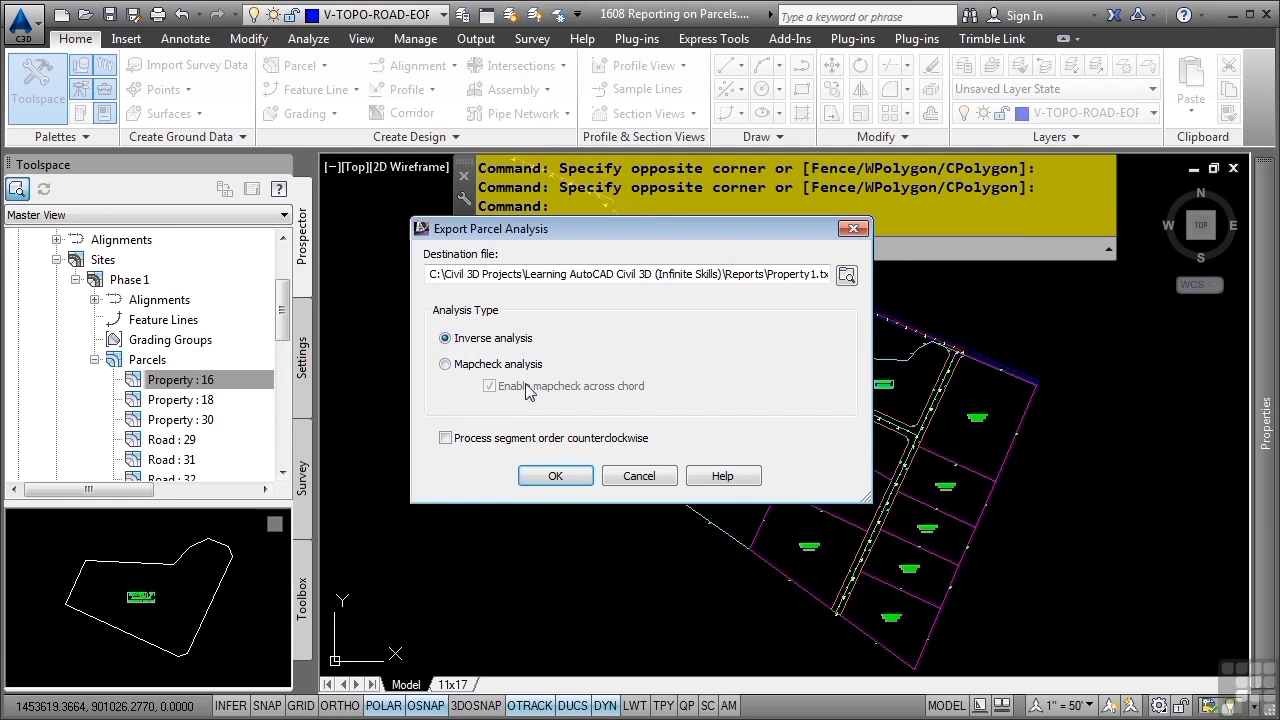
{"action": "left_click", "coordinate": [558, 477]}
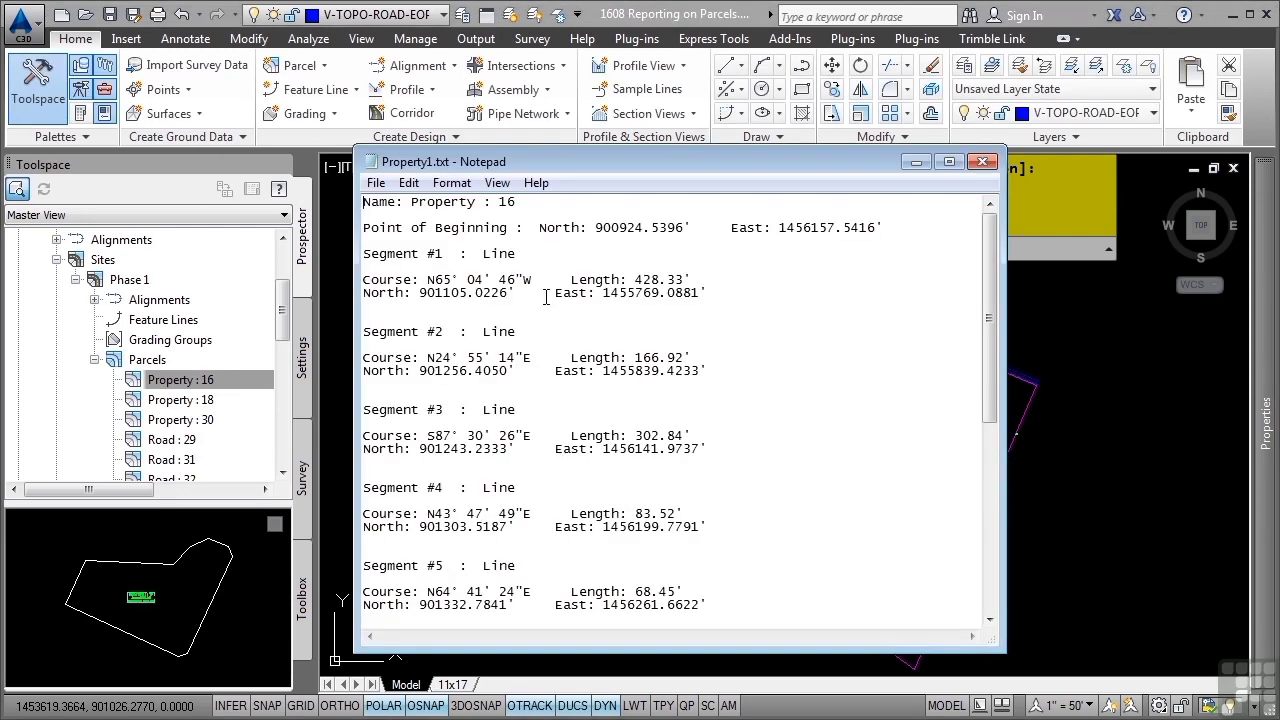
{"action": "scroll", "coordinate": [546, 297], "scroll_direction": "down", "scroll_amount": 4}
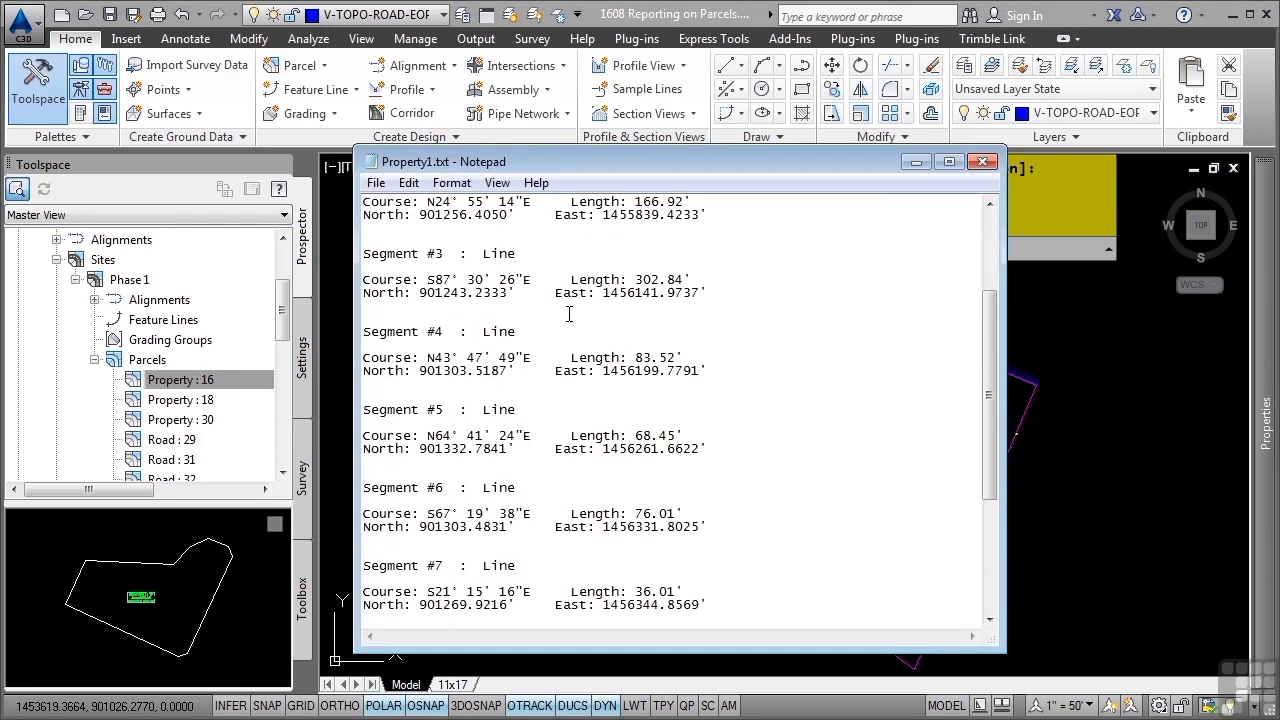
{"action": "left_click", "coordinate": [982, 161]}
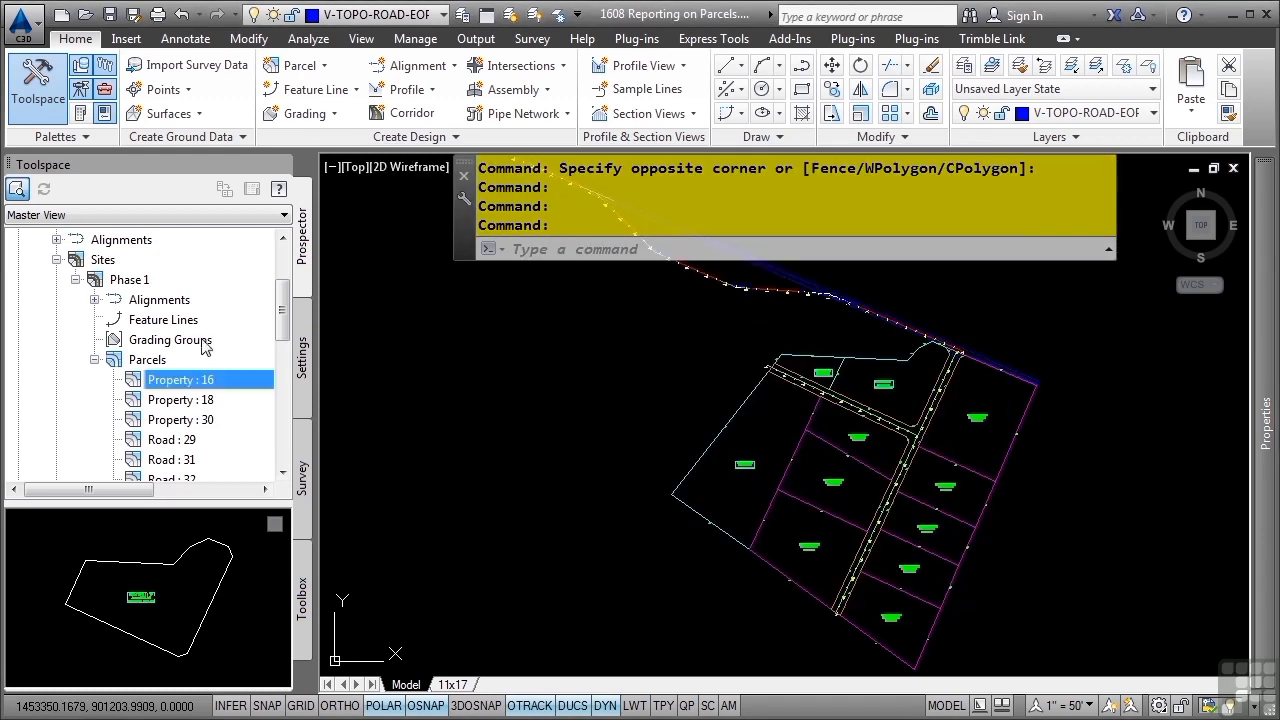
Collapse the drawing's sites and launch the parcel Area_Report from the Reports Manager
{"action": "left_click", "coordinate": [56, 260]}
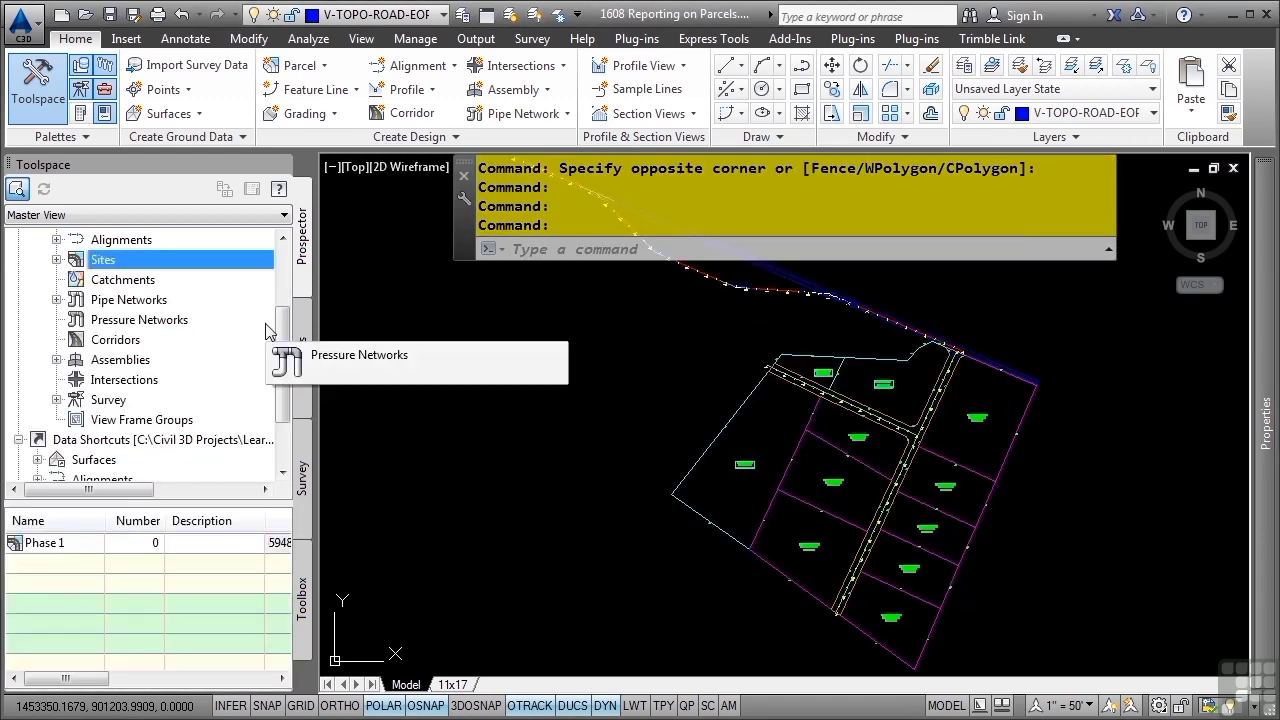
{"action": "left_click", "coordinate": [303, 580]}
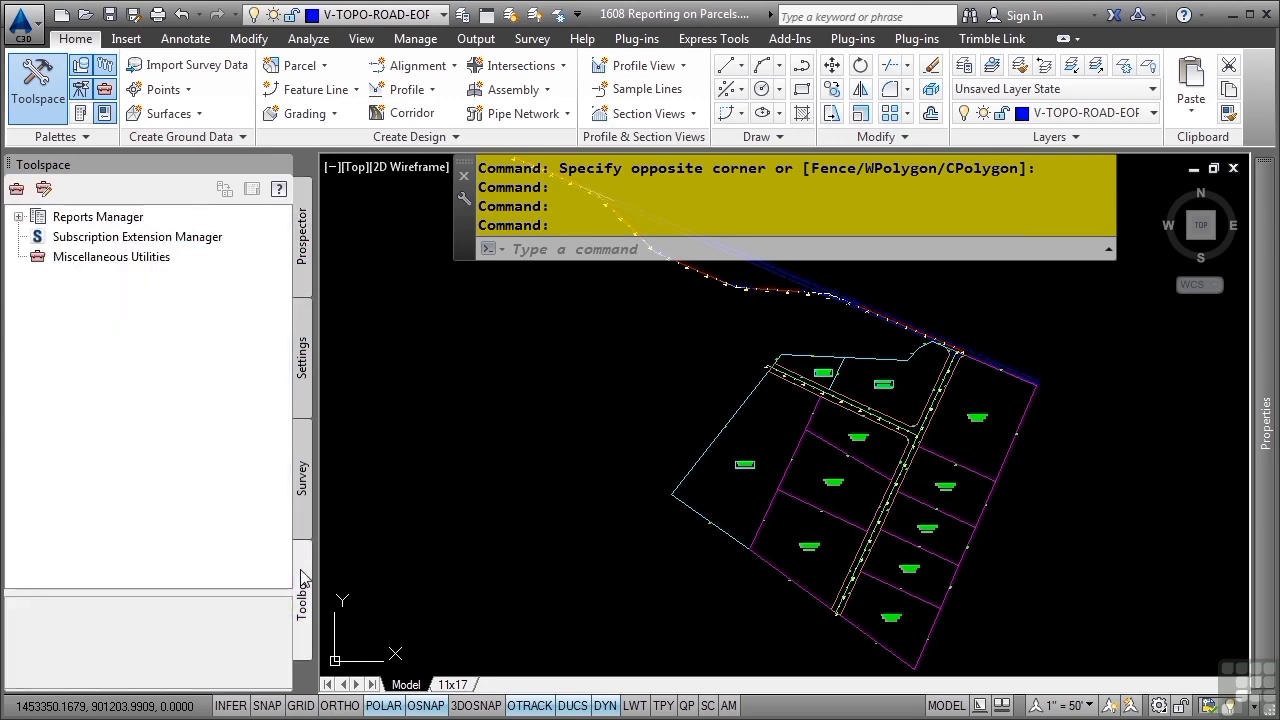
{"action": "left_click", "coordinate": [18, 217]}
{"action": "left_click", "coordinate": [37, 277]}
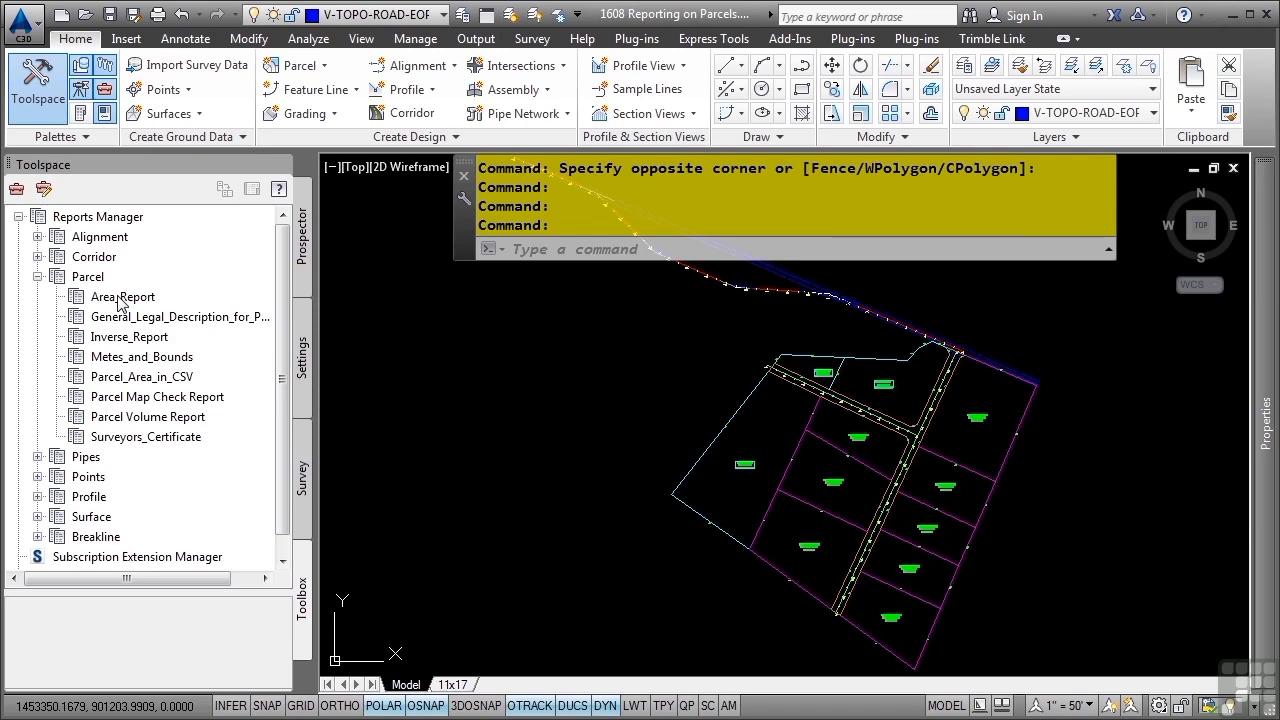
{"action": "double_click", "coordinate": [121, 297]}
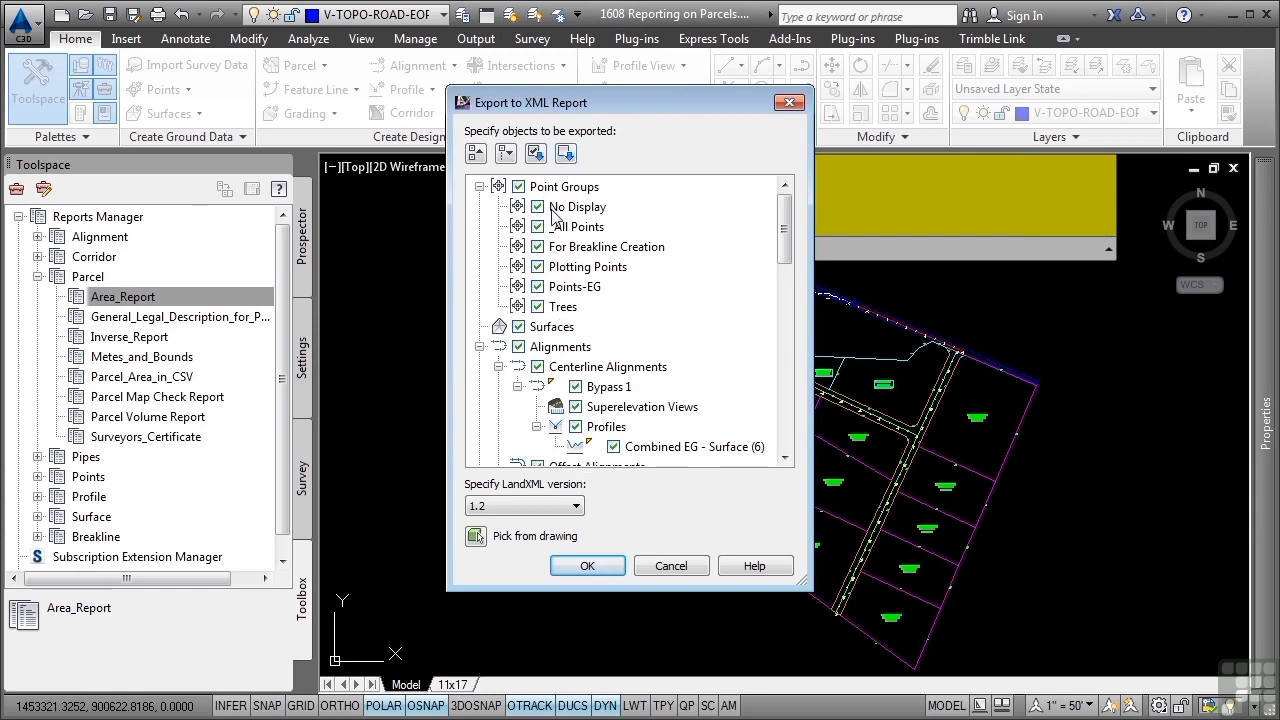
Clear all export objects, include only the parcels of the Phase 1 site, and confirm the area report selection
{"action": "mouse_move", "coordinate": [552, 214]}
{"action": "left_click", "coordinate": [565, 152]}
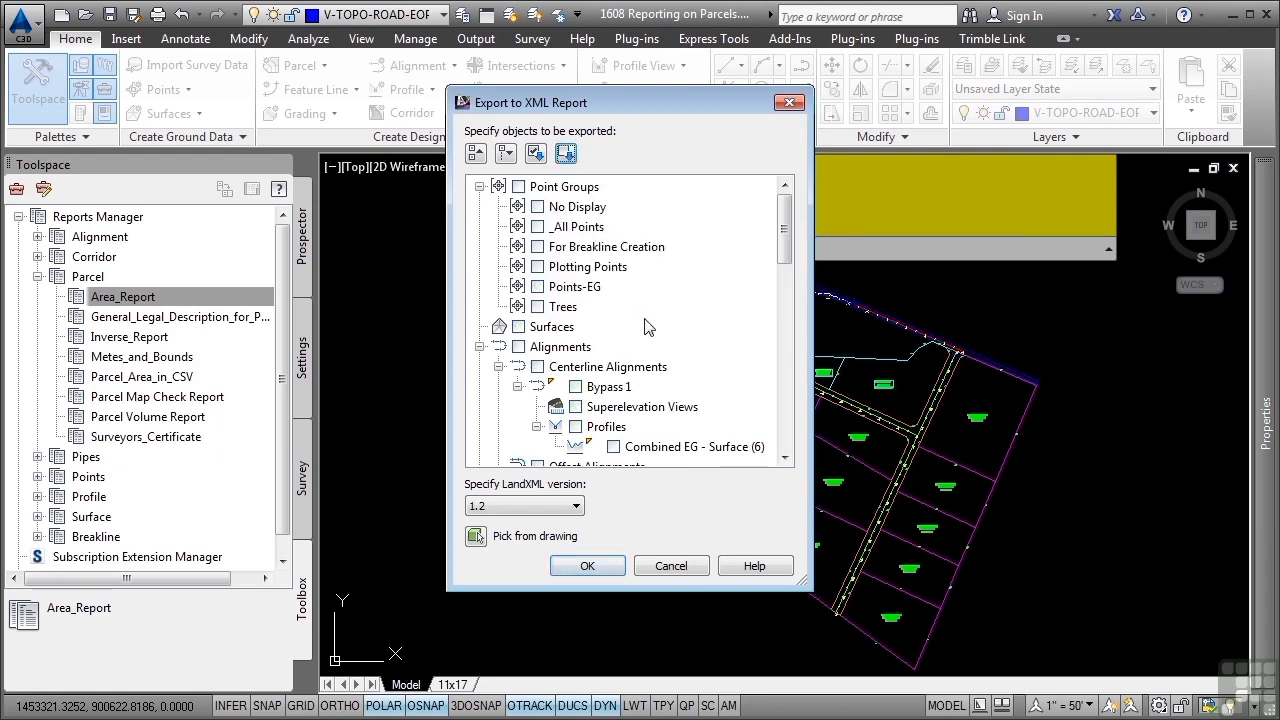
{"action": "left_click", "coordinate": [477, 154]}
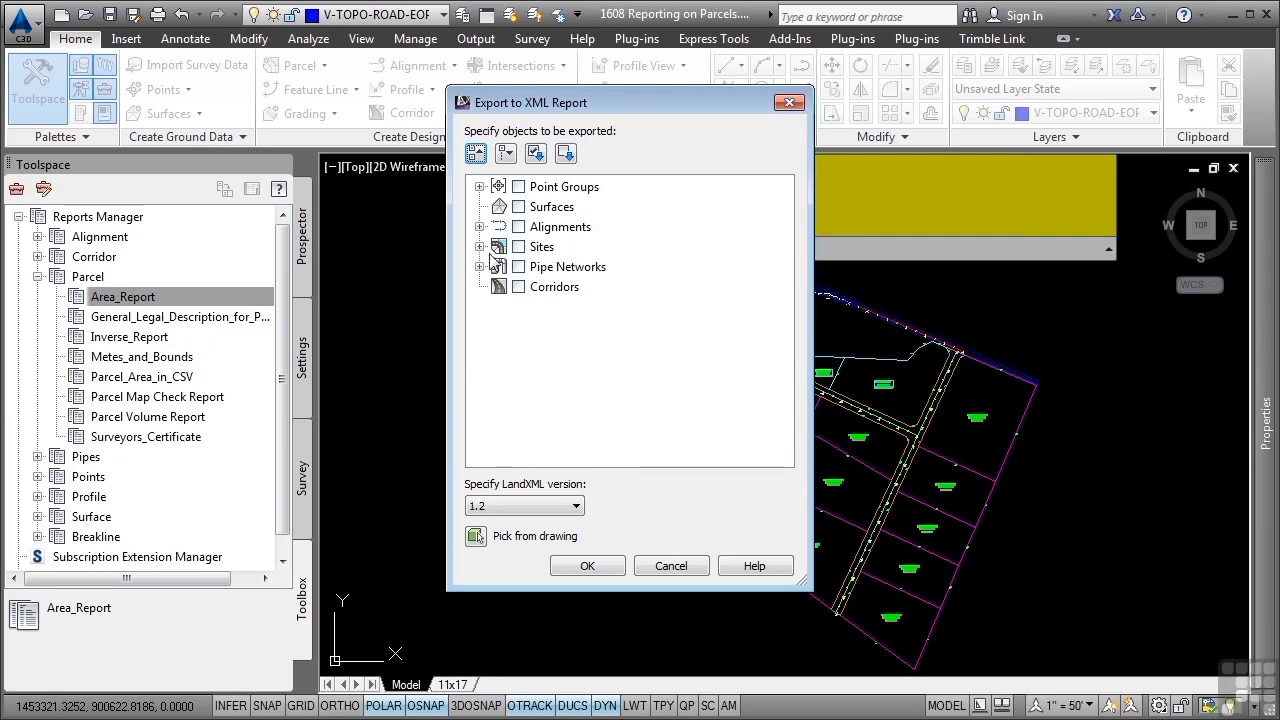
{"action": "left_click", "coordinate": [479, 246]}
{"action": "left_click", "coordinate": [518, 227]}
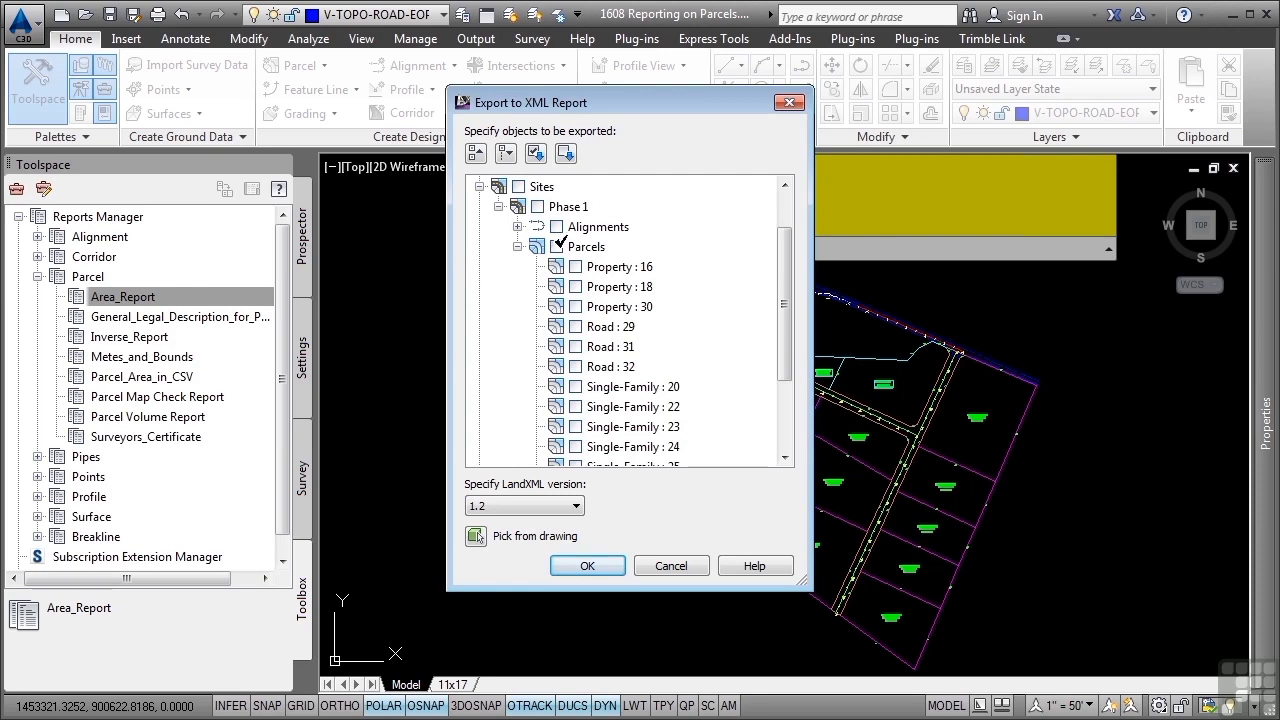
{"action": "left_click", "coordinate": [556, 246]}
{"action": "left_click", "coordinate": [597, 565]}
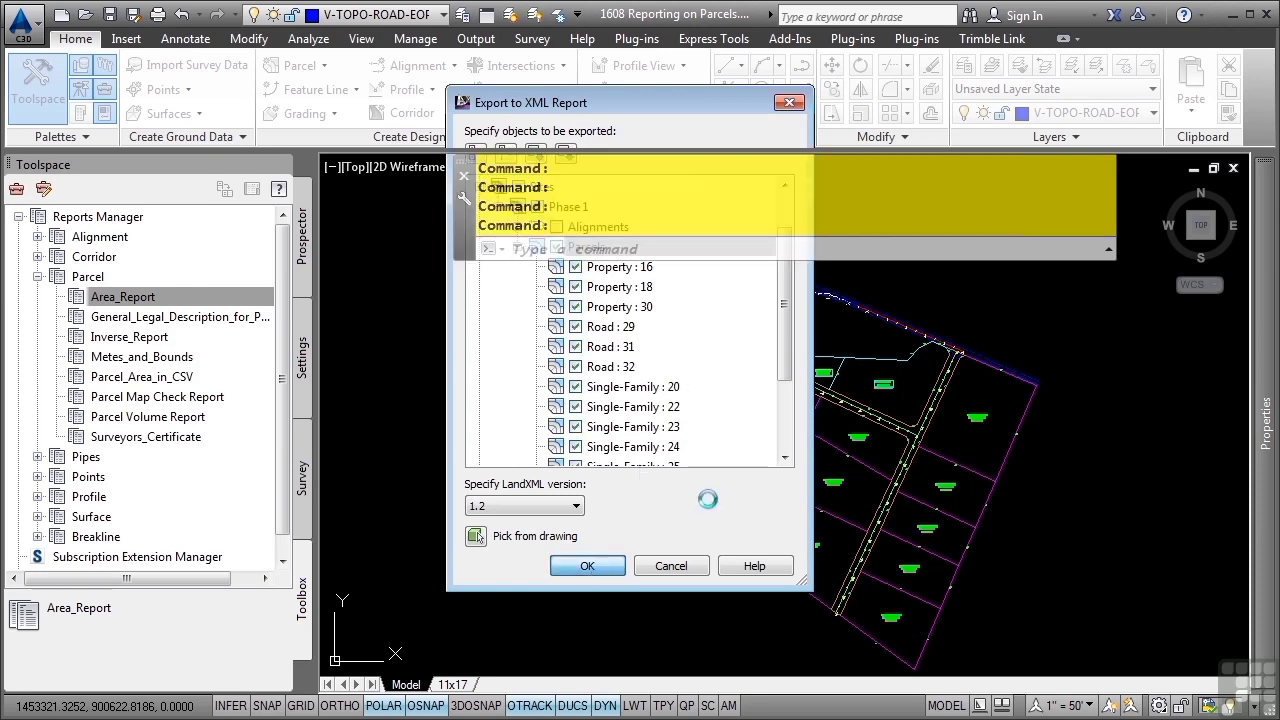
Save the area report over the existing parcel1.html, review the listed parcel areas and perimeters, and close it
{"action": "double_click", "coordinate": [508, 222]}
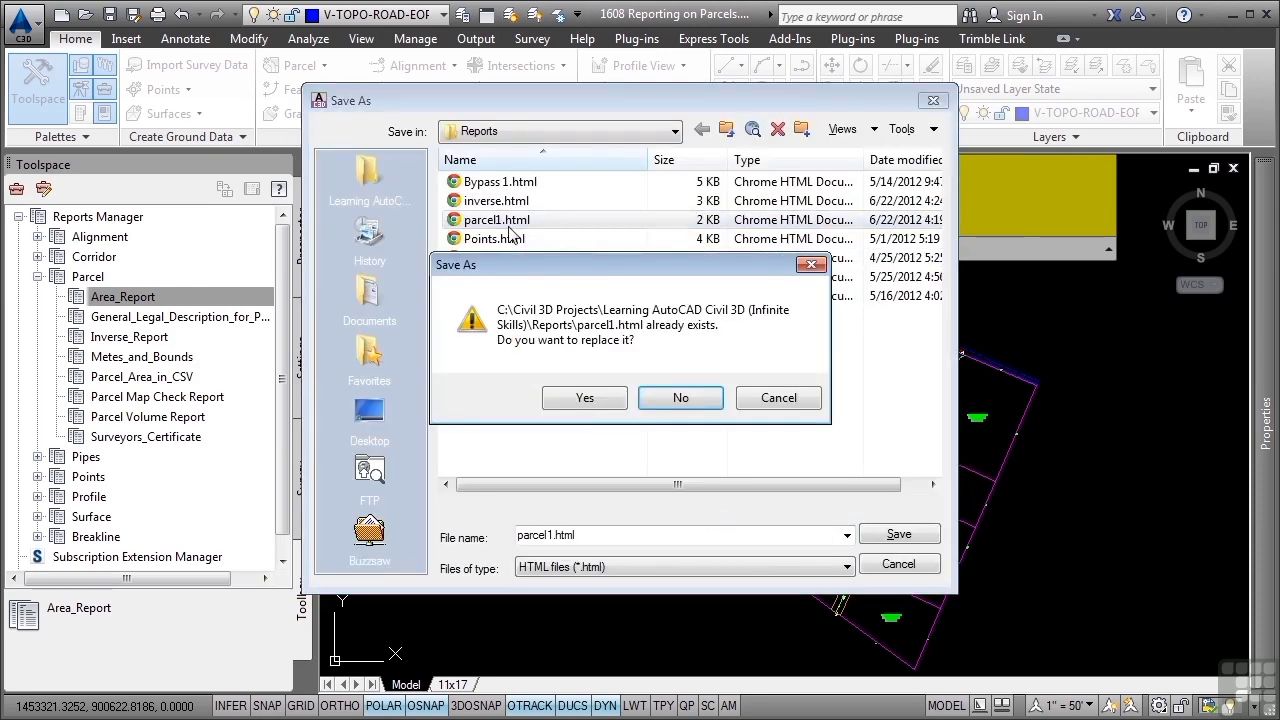
{"action": "left_click", "coordinate": [586, 397]}
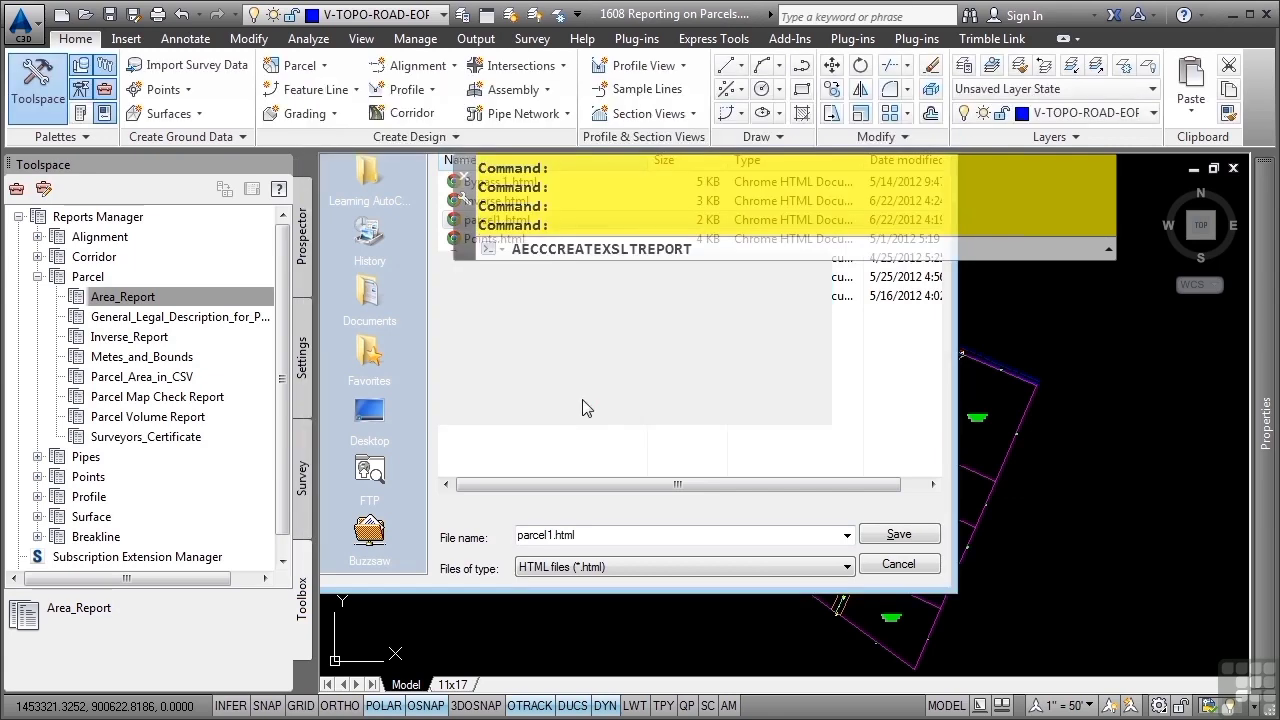
{"action": "scroll", "coordinate": [880, 377], "scroll_direction": "down", "scroll_amount": 3}
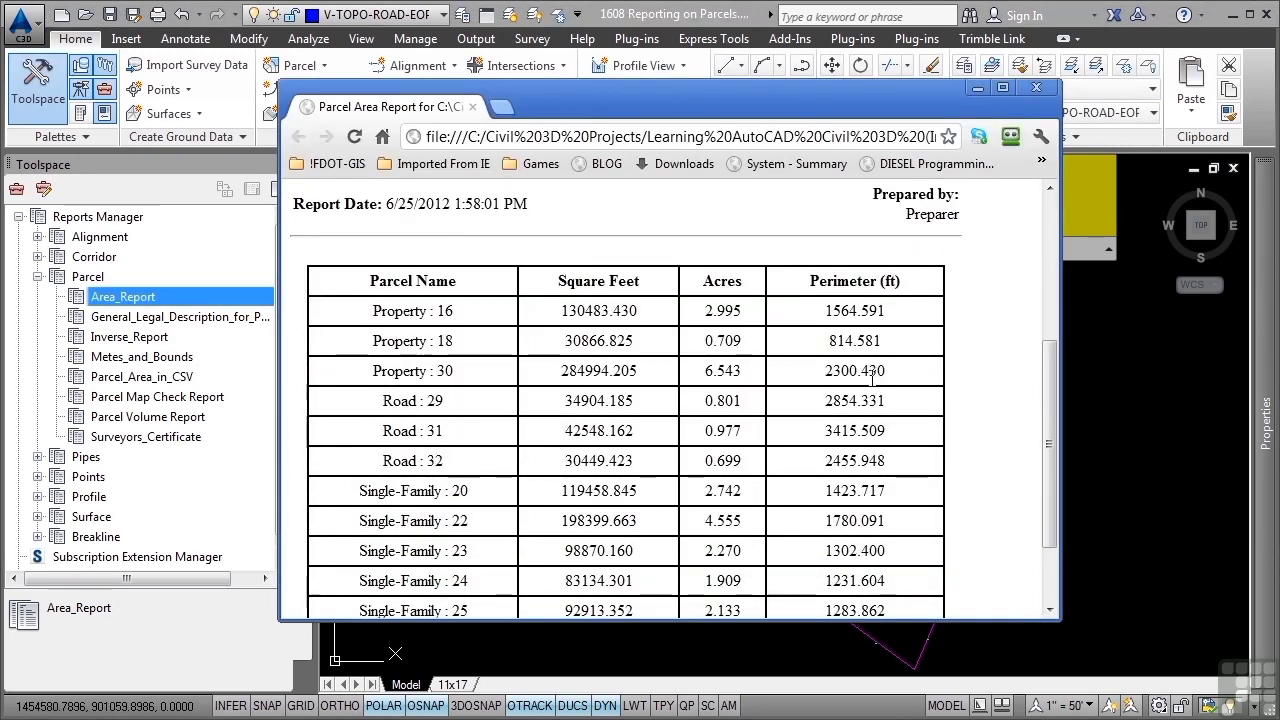
{"action": "scroll", "coordinate": [868, 376], "scroll_direction": "down", "scroll_amount": 1}
{"action": "scroll", "coordinate": [862, 390], "scroll_direction": "up", "scroll_amount": 2}
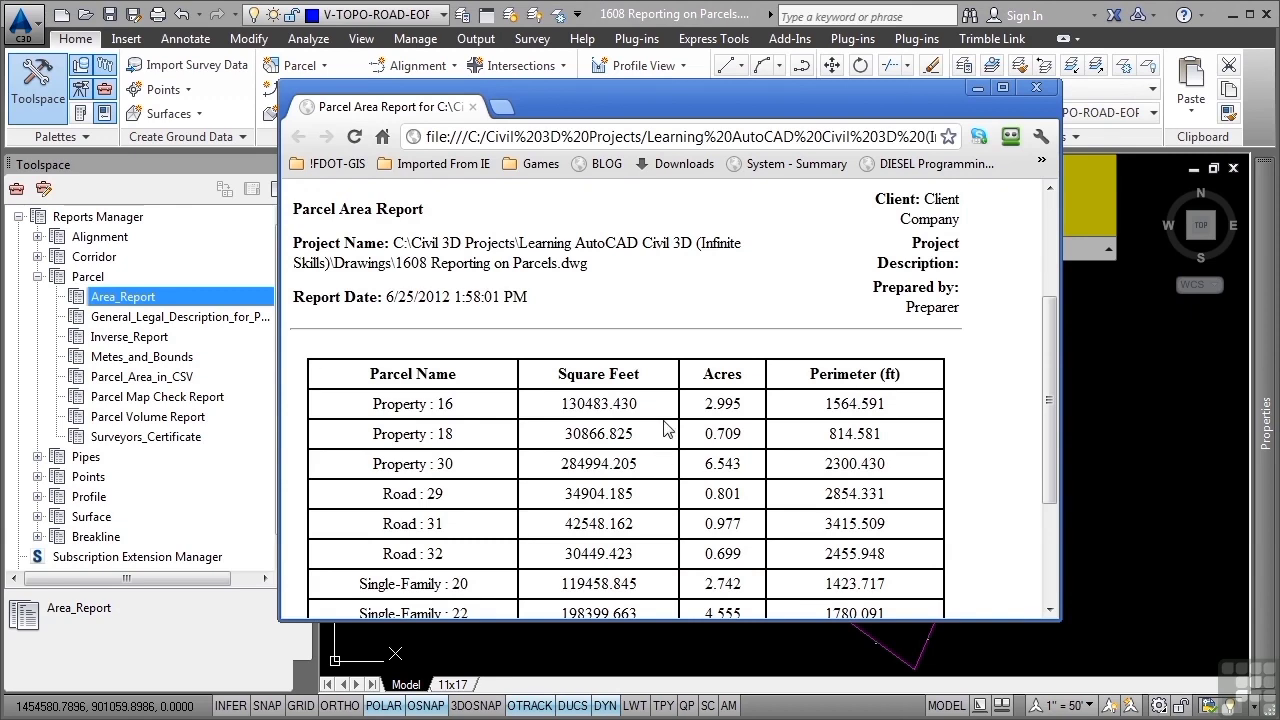
{"action": "left_click", "coordinate": [1036, 87]}
Generate the General_Legal_Description_for_Parcels report for only the parcels Single-Family : 20, Single-Family : 24 and Single-Family : 25
{"action": "left_click", "coordinate": [190, 317]}
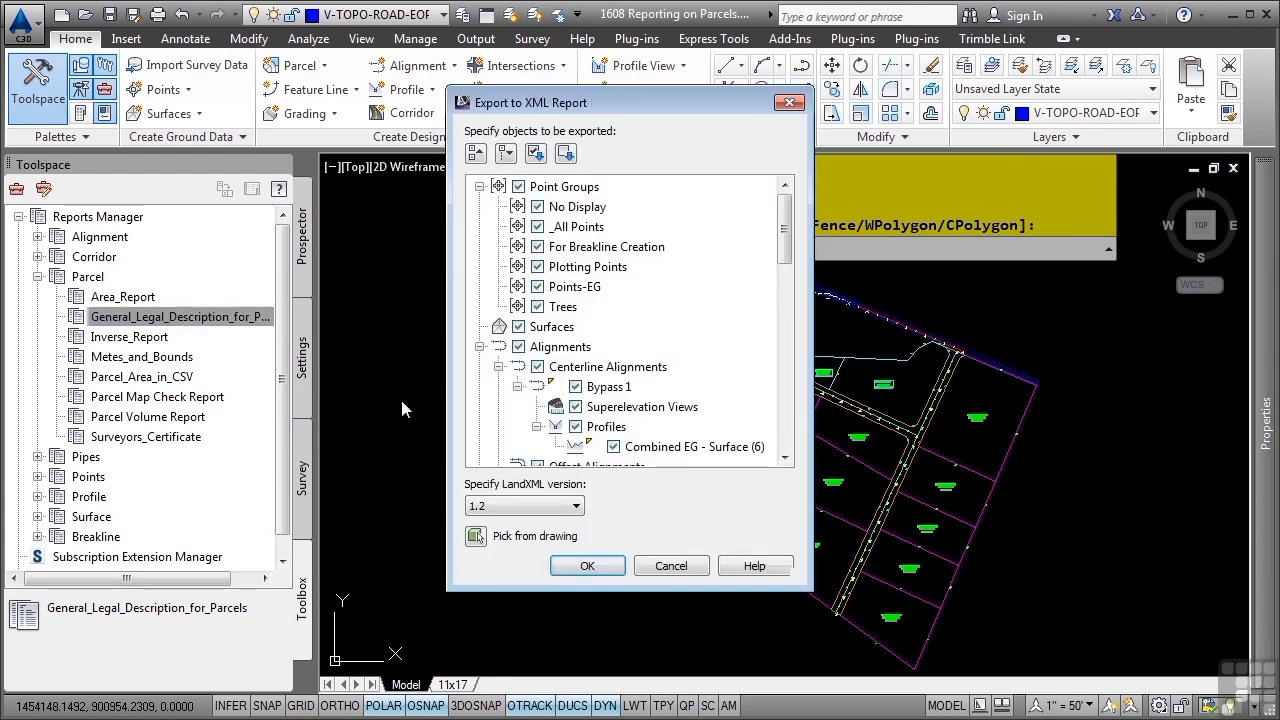
{"action": "left_click", "coordinate": [566, 153]}
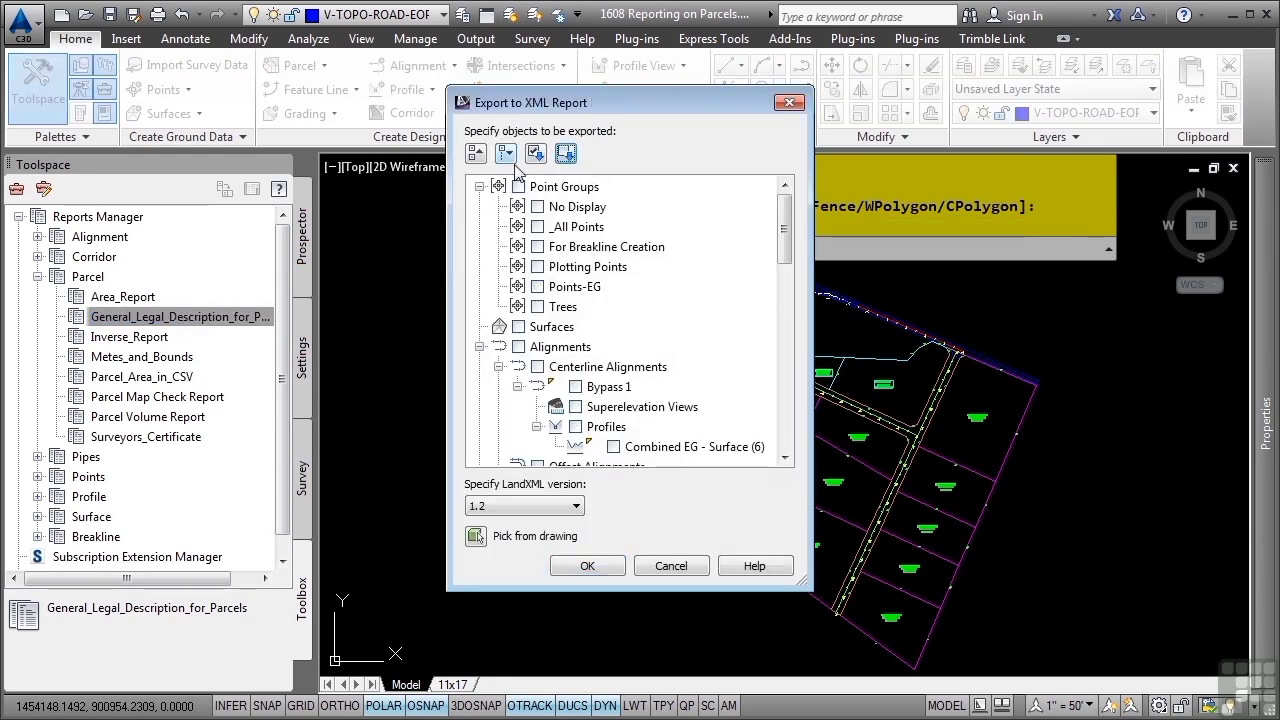
{"action": "left_click", "coordinate": [477, 154]}
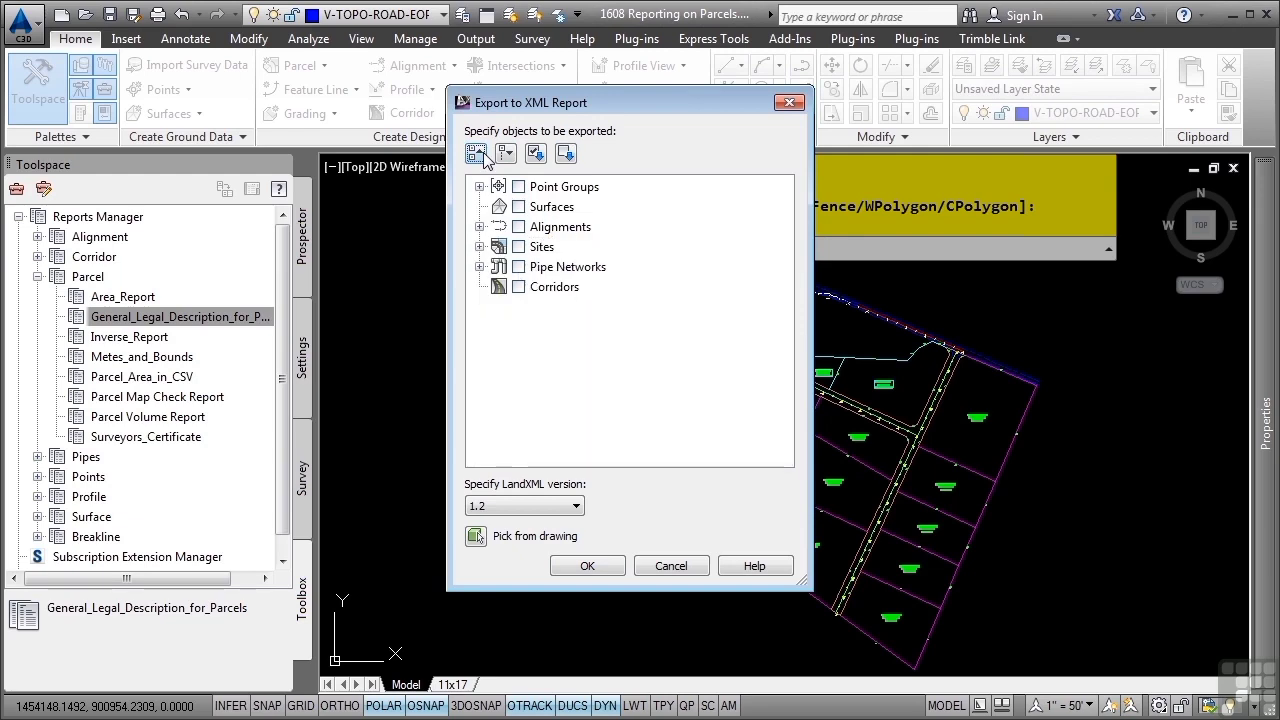
{"action": "left_click", "coordinate": [480, 247]}
{"action": "scroll", "coordinate": [608, 366], "scroll_direction": "down", "scroll_amount": 5}
{"action": "left_click", "coordinate": [575, 307]}
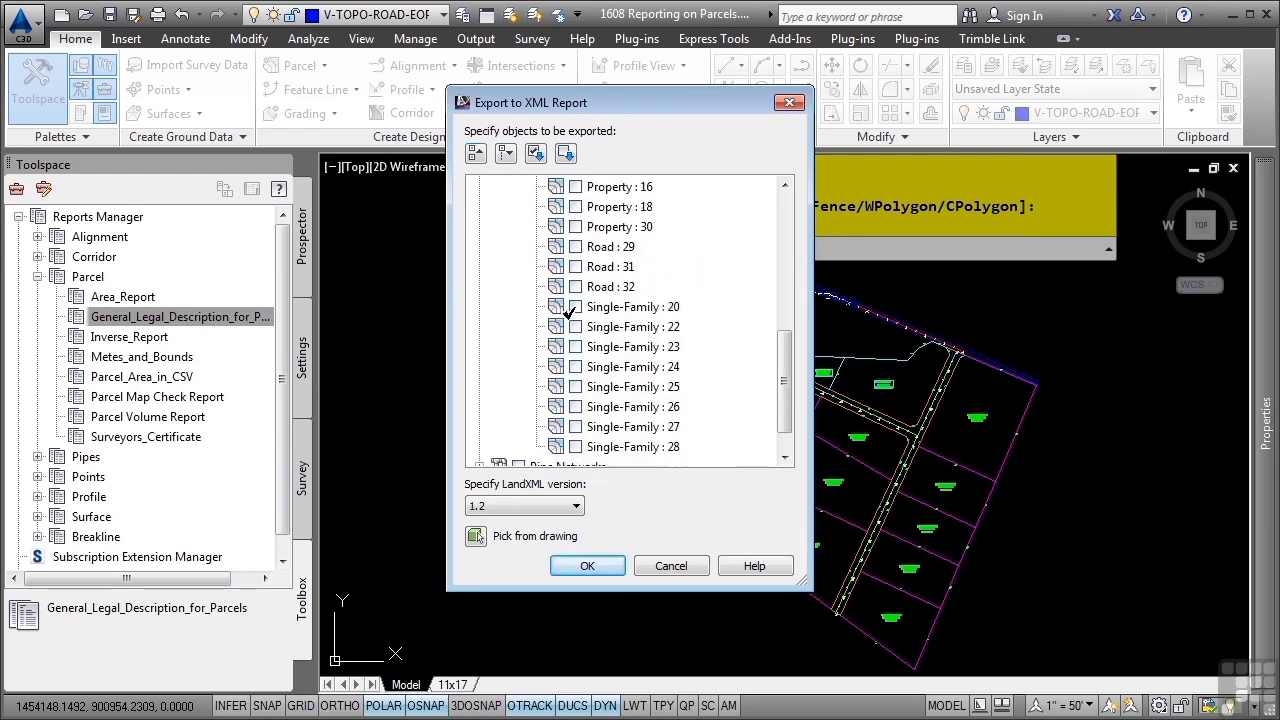
{"action": "left_click", "coordinate": [575, 387]}
{"action": "left_click", "coordinate": [575, 367]}
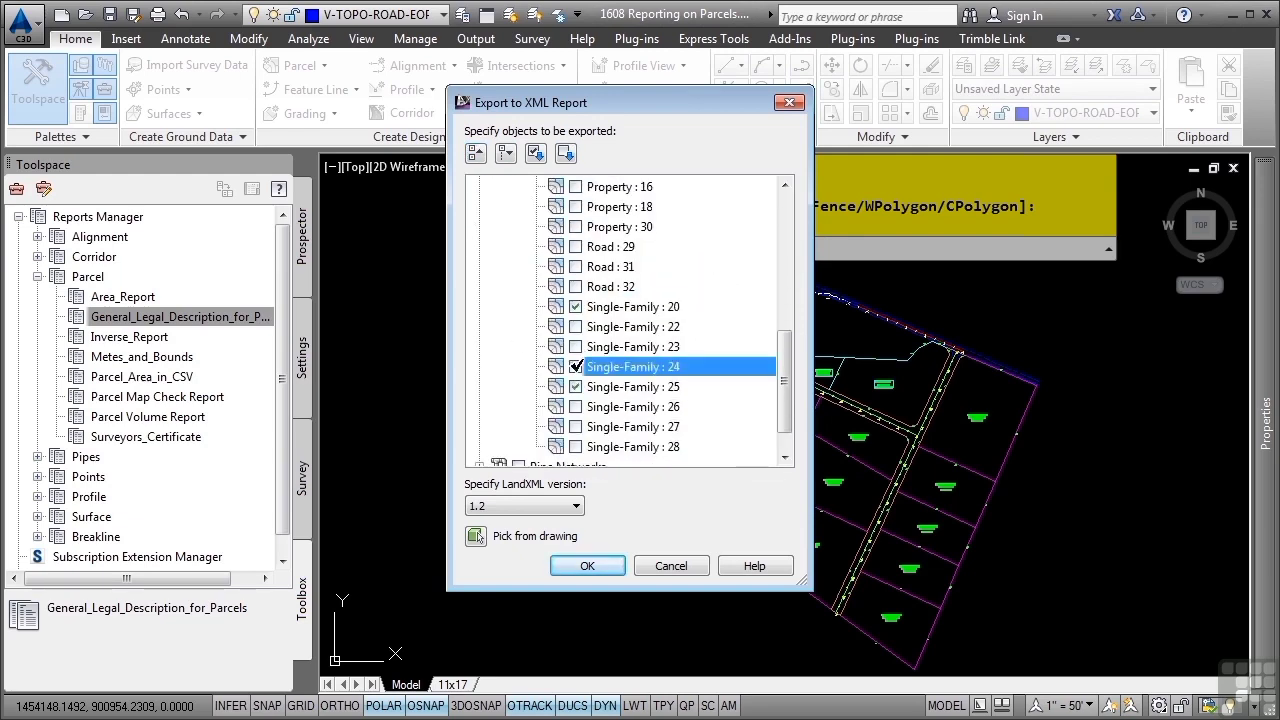
{"action": "left_click", "coordinate": [578, 566]}
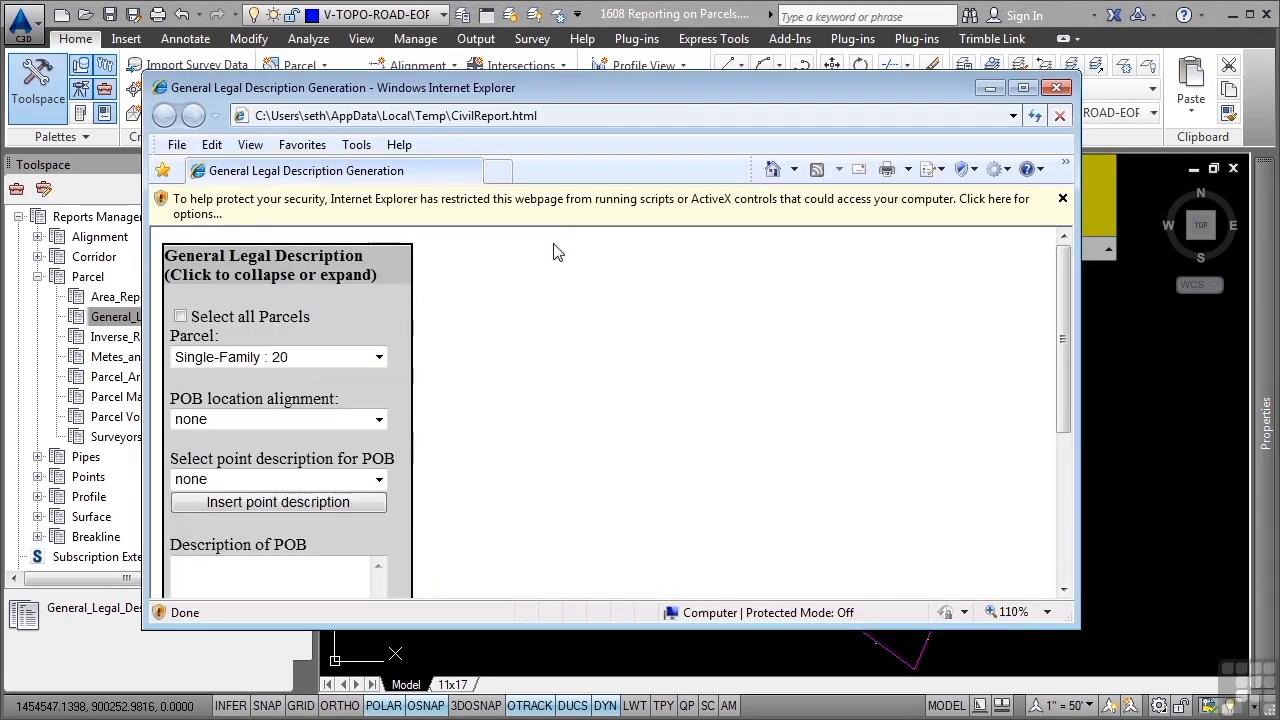
Allow the blocked content in the legal description page and append the description of parcel Single-Family : 20 to the report
{"action": "left_click", "coordinate": [618, 215]}
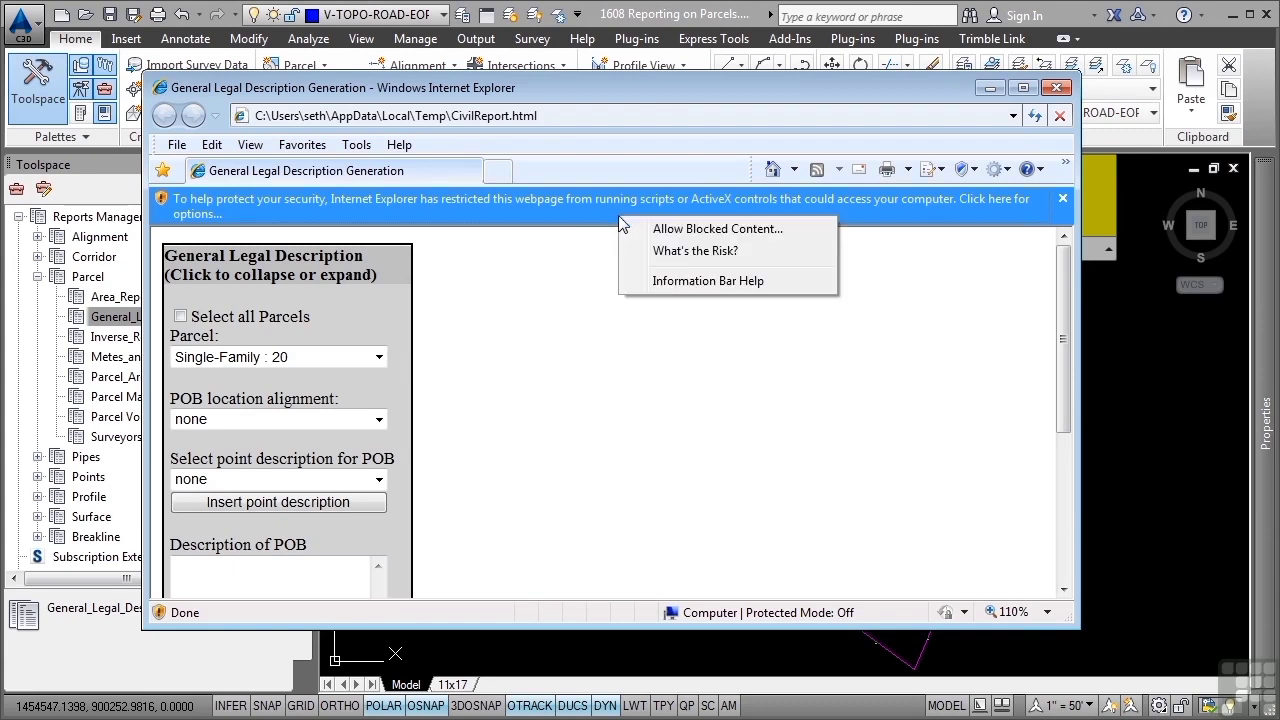
{"action": "left_click", "coordinate": [697, 228]}
{"action": "left_click", "coordinate": [745, 416]}
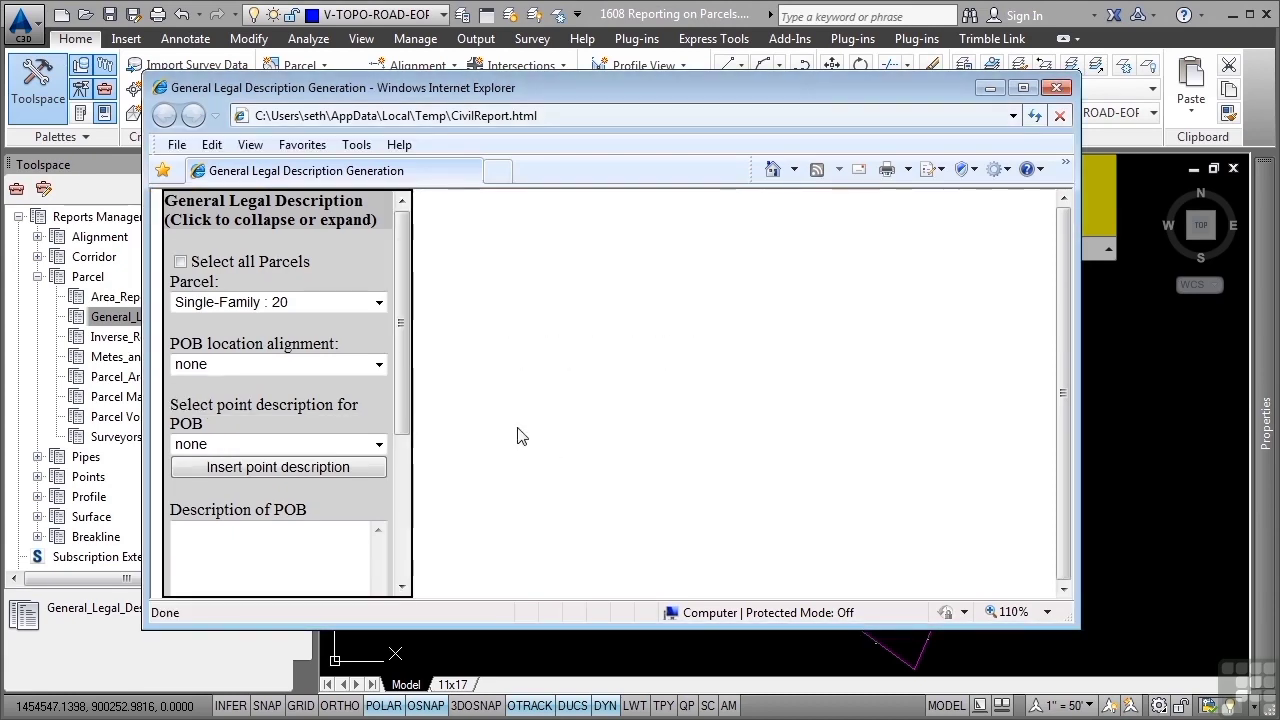
{"action": "left_click_drag", "start_coordinate": [400, 373], "coordinate": [400, 518]}
{"action": "left_click", "coordinate": [323, 477]}
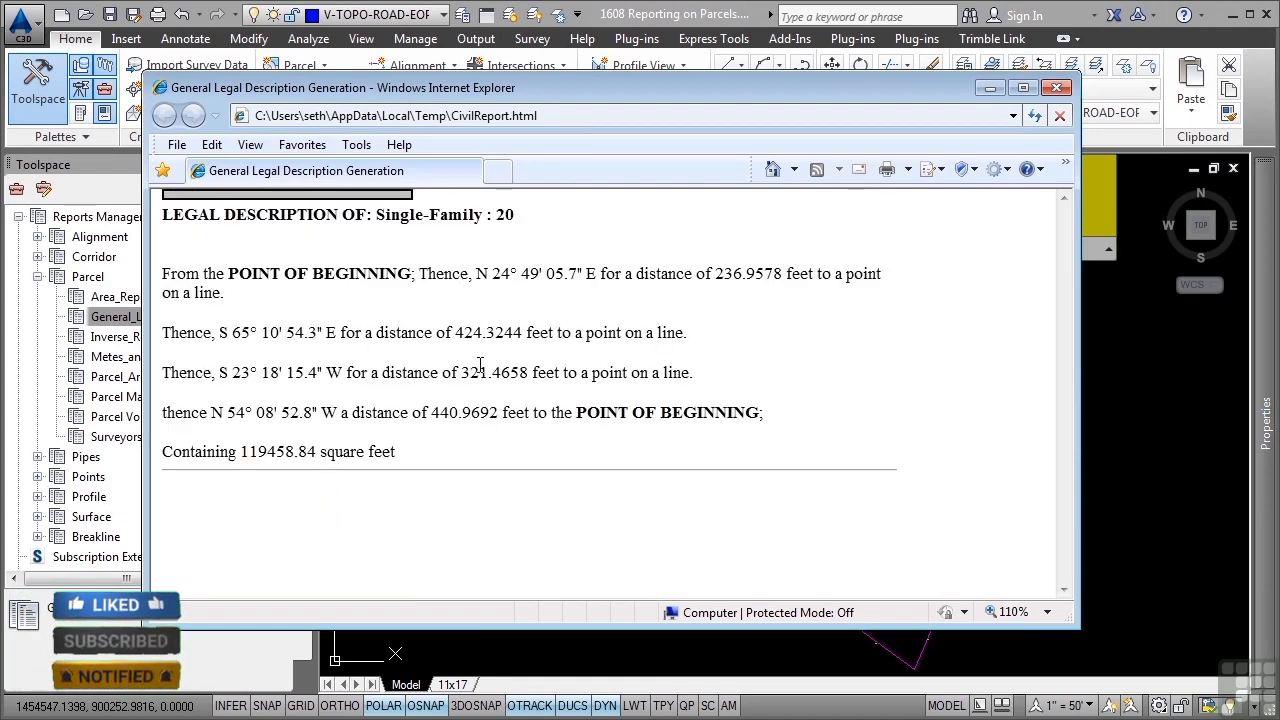
Reopen the legal description options, choose parcel Single-Family : 24, and append its description to the report
{"action": "left_click", "coordinate": [350, 196]}
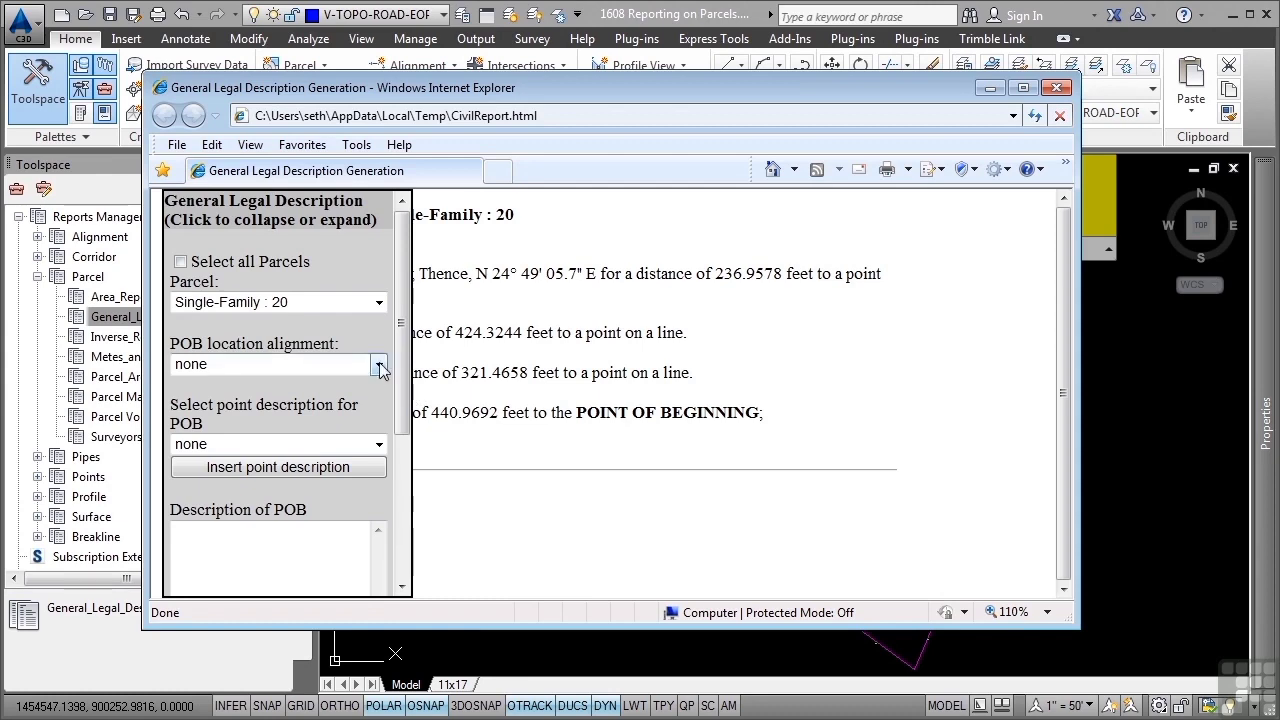
{"action": "left_click", "coordinate": [362, 303]}
{"action": "left_click", "coordinate": [244, 344]}
{"action": "scroll", "coordinate": [292, 490], "scroll_direction": "down", "scroll_amount": 5}
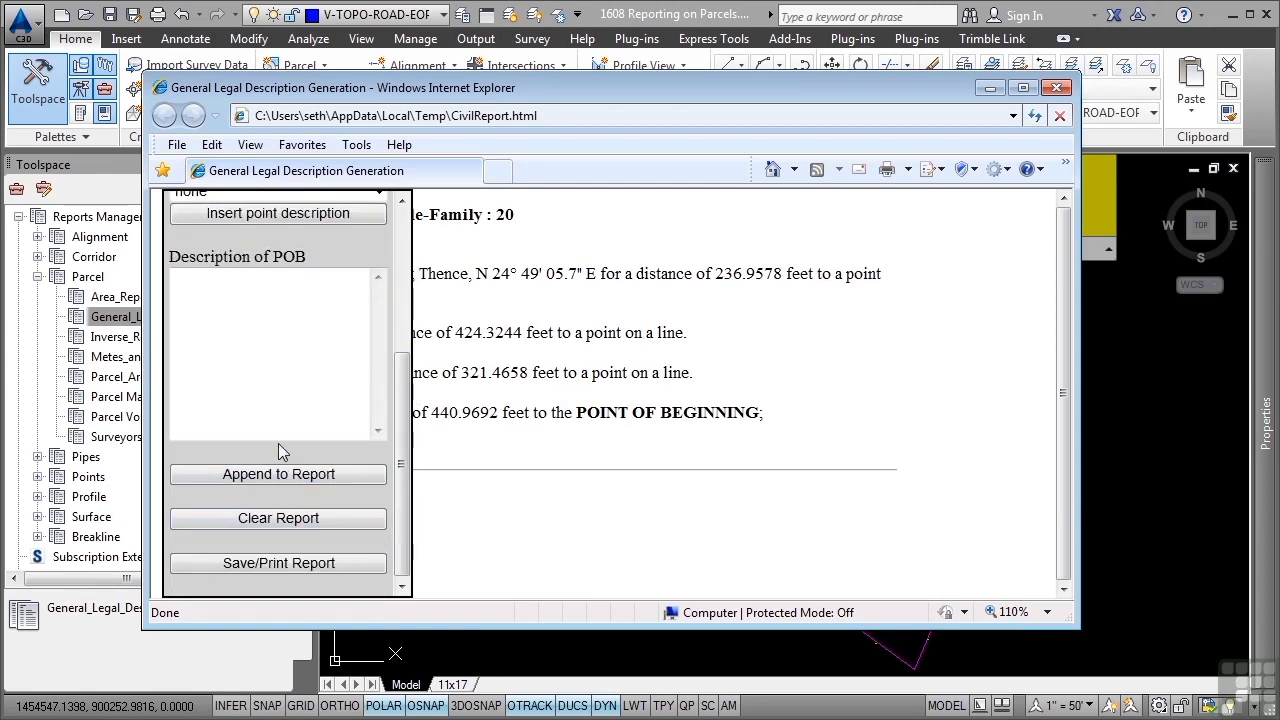
{"action": "left_click", "coordinate": [298, 476]}
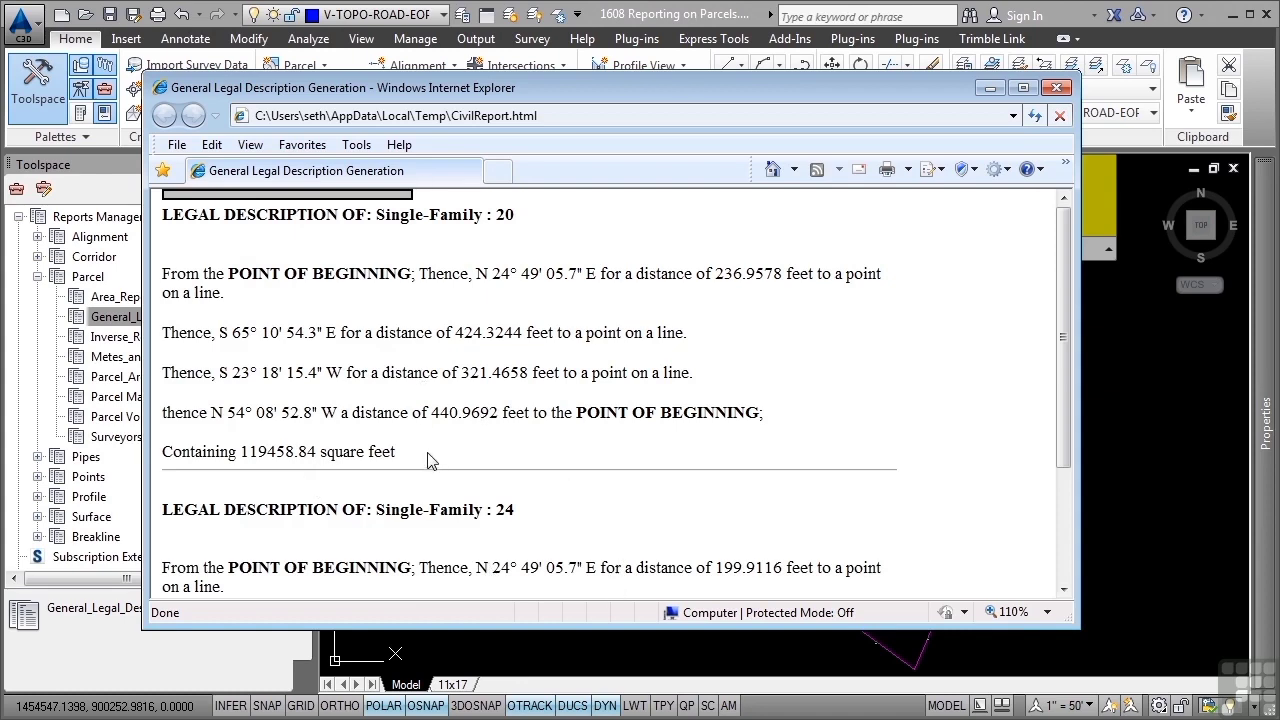
Review the appended legal descriptions and the remaining report options, and close the general legal description report
{"action": "scroll", "coordinate": [427, 459], "scroll_direction": "down", "scroll_amount": 4}
{"action": "scroll", "coordinate": [386, 209], "scroll_direction": "up", "scroll_amount": 4}
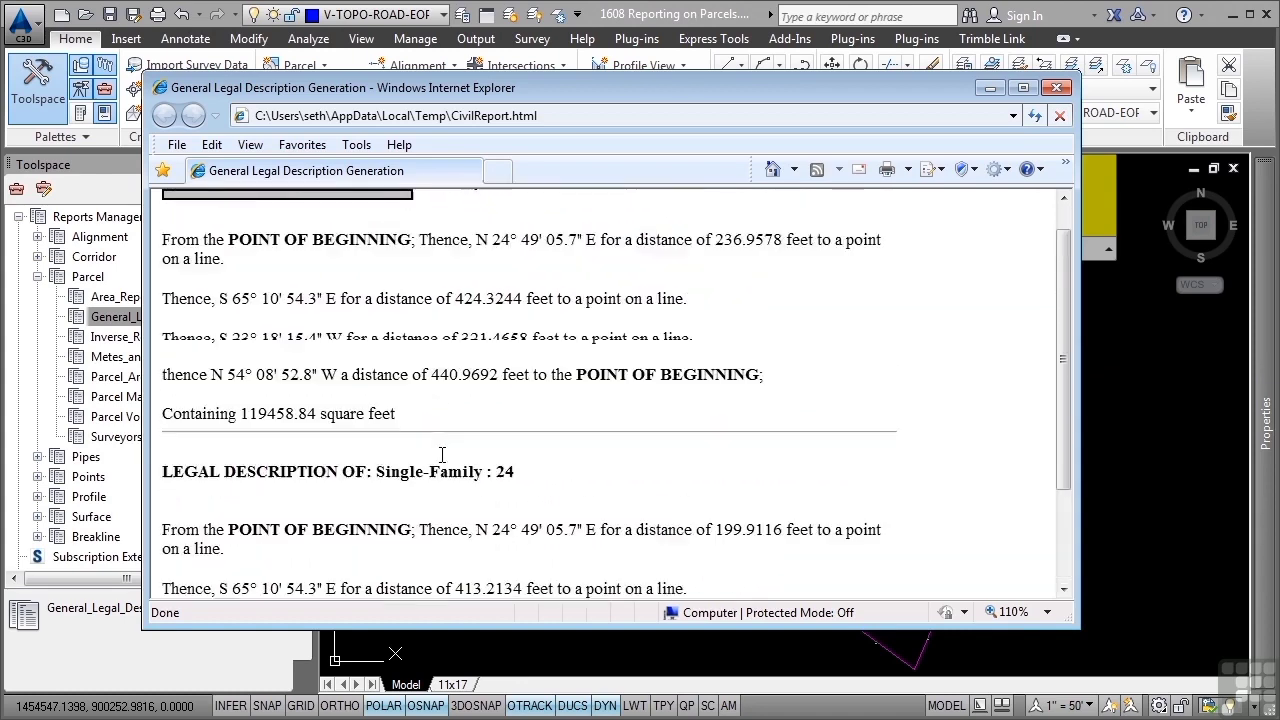
{"action": "left_click", "coordinate": [386, 196]}
{"action": "left_click_drag", "start_coordinate": [398, 430], "coordinate": [354, 577]}
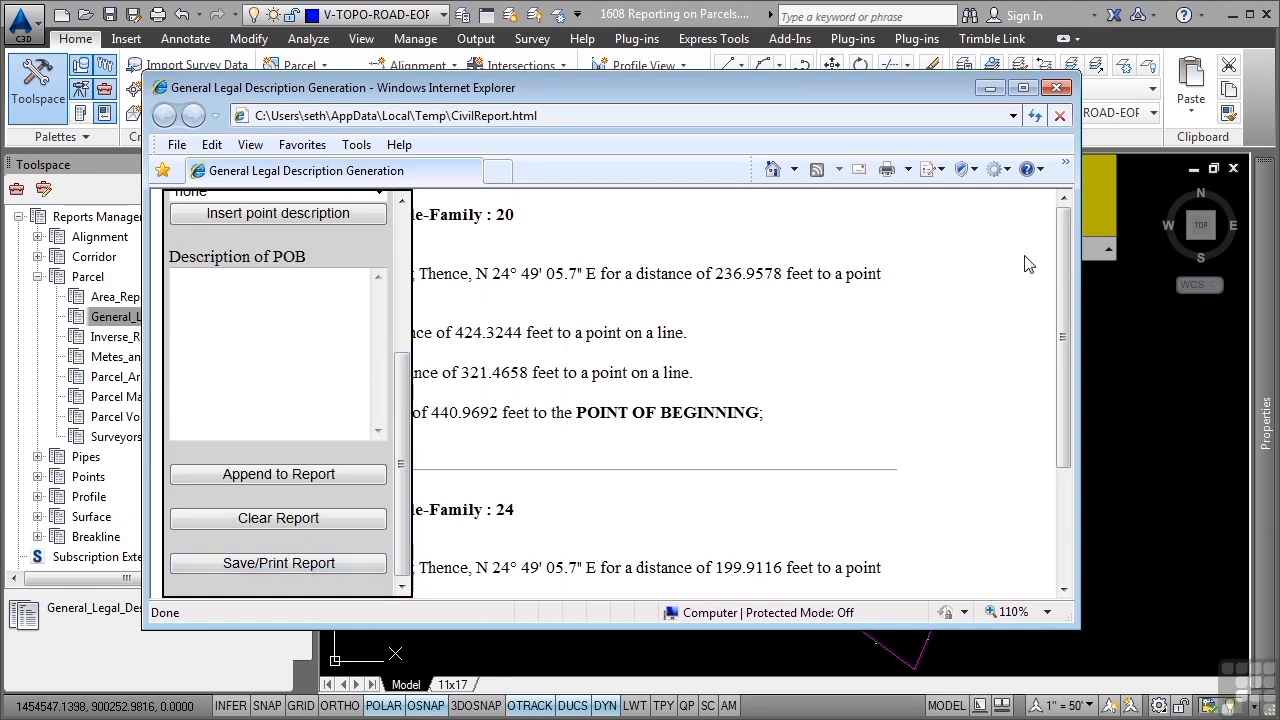
{"action": "left_click", "coordinate": [1056, 87]}
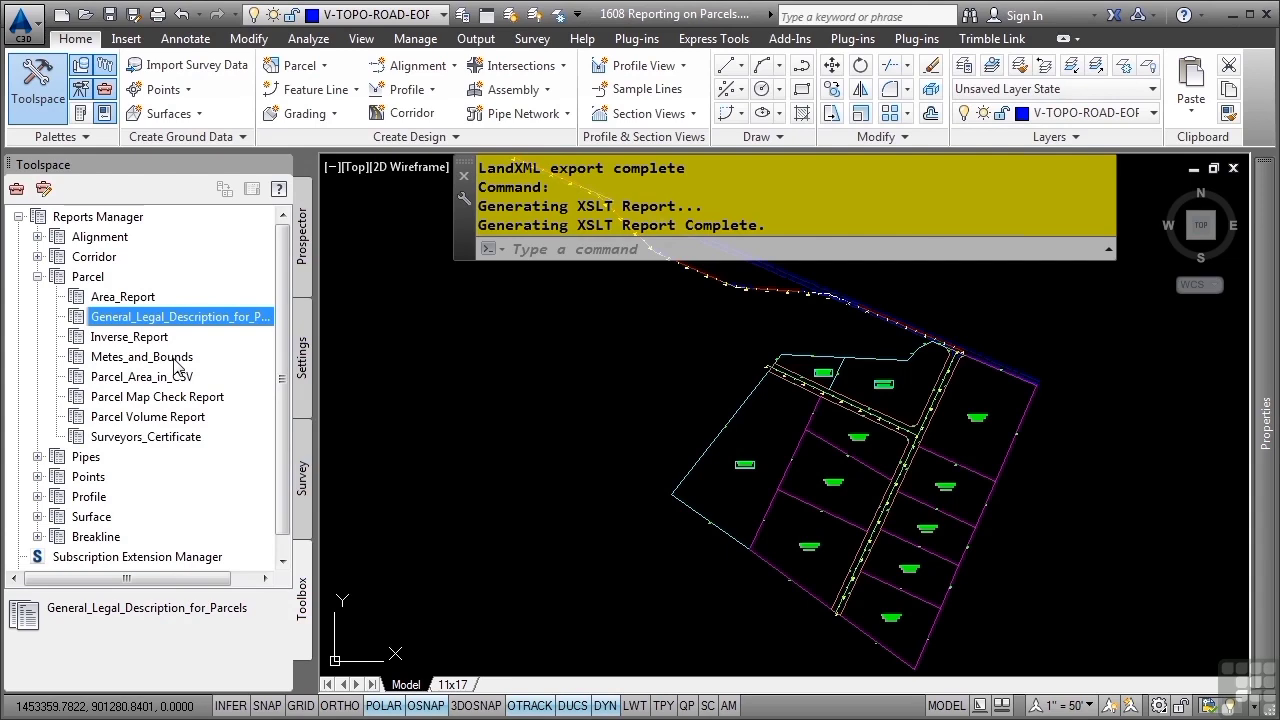
Launch the Metes_and_Bounds report and pick parcels Property : 30, Single-Family : 26 and Single-Family : 28 from the drawing
{"action": "double_click", "coordinate": [174, 360]}
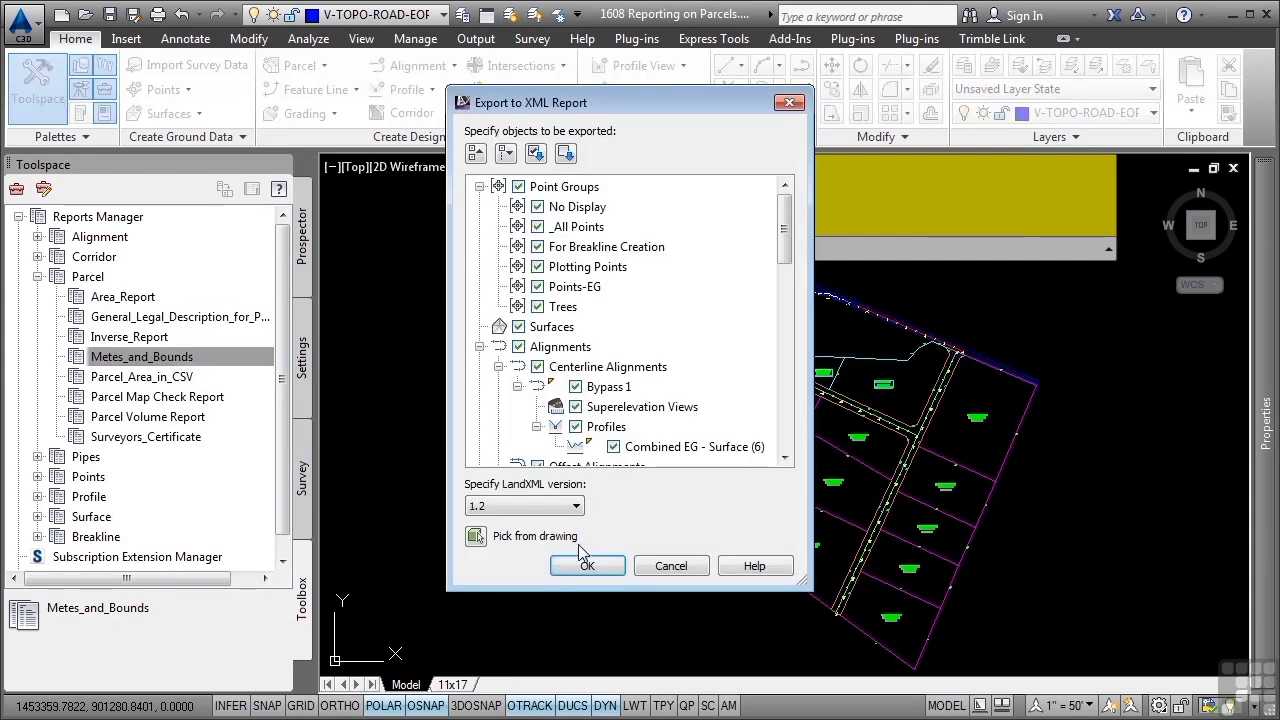
{"action": "left_click", "coordinate": [476, 537]}
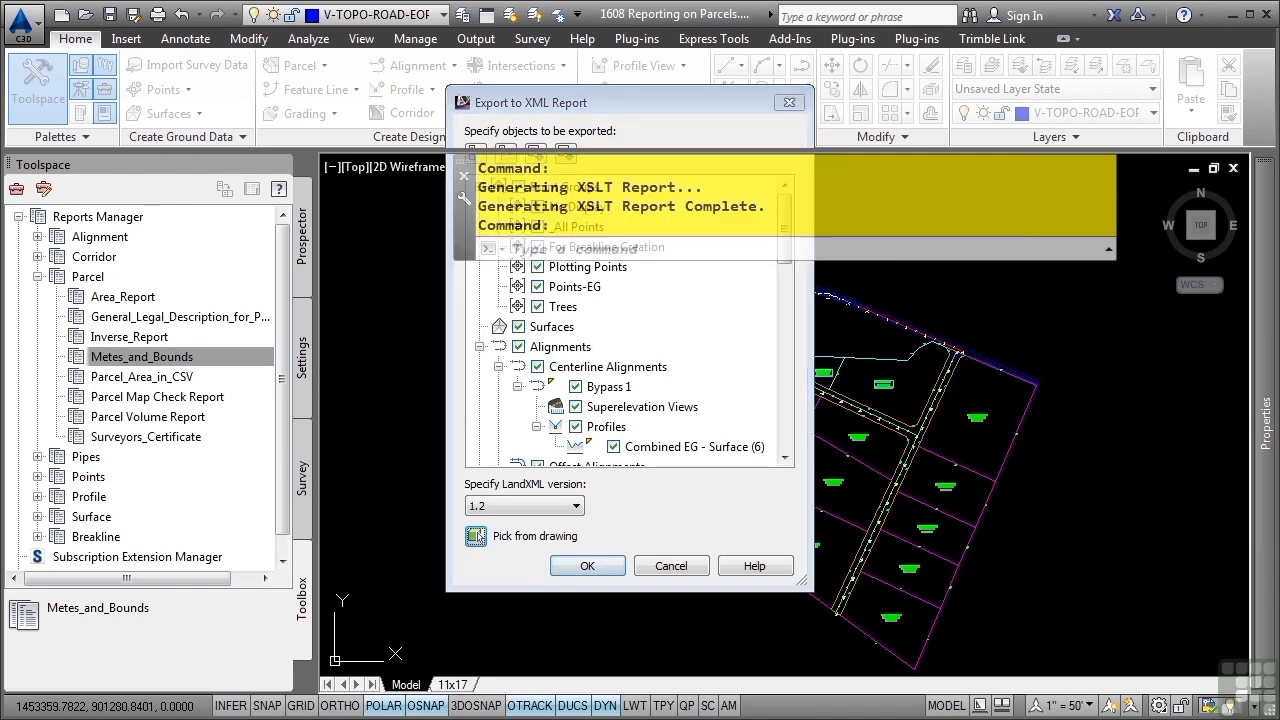
{"action": "left_click", "coordinate": [745, 465]}
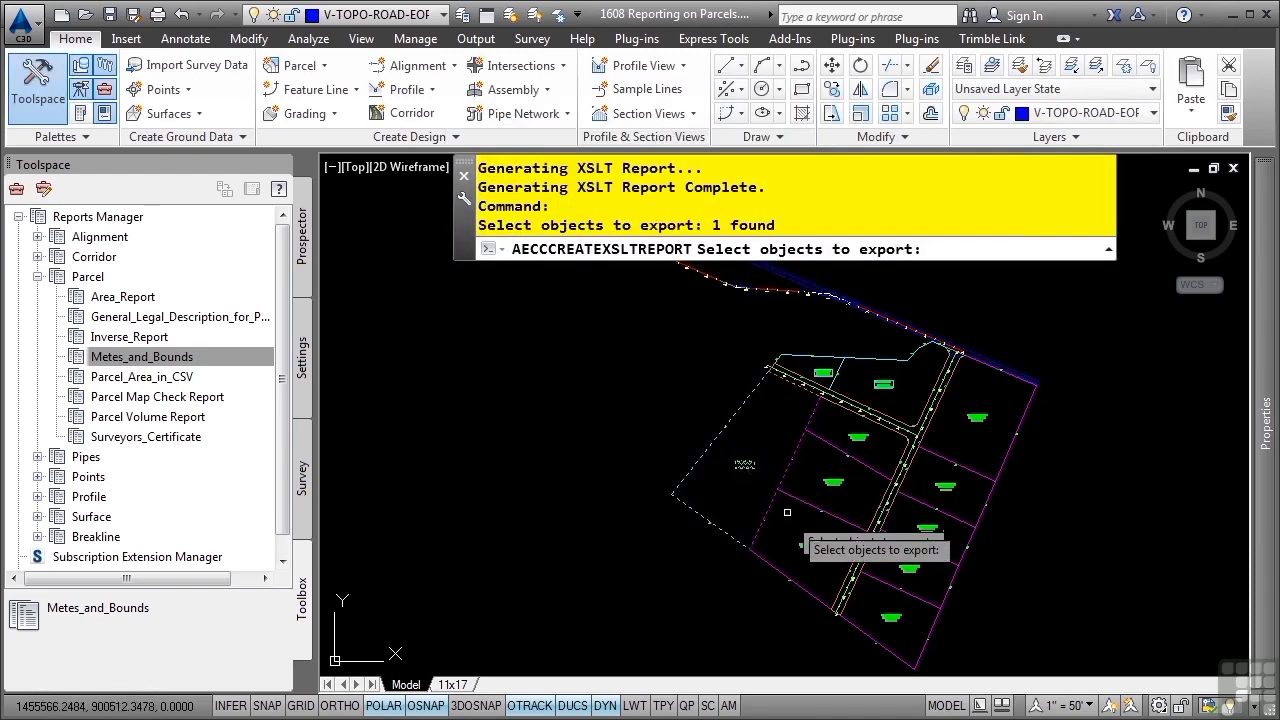
{"action": "left_click", "coordinate": [788, 518]}
{"action": "left_click", "coordinate": [830, 486]}
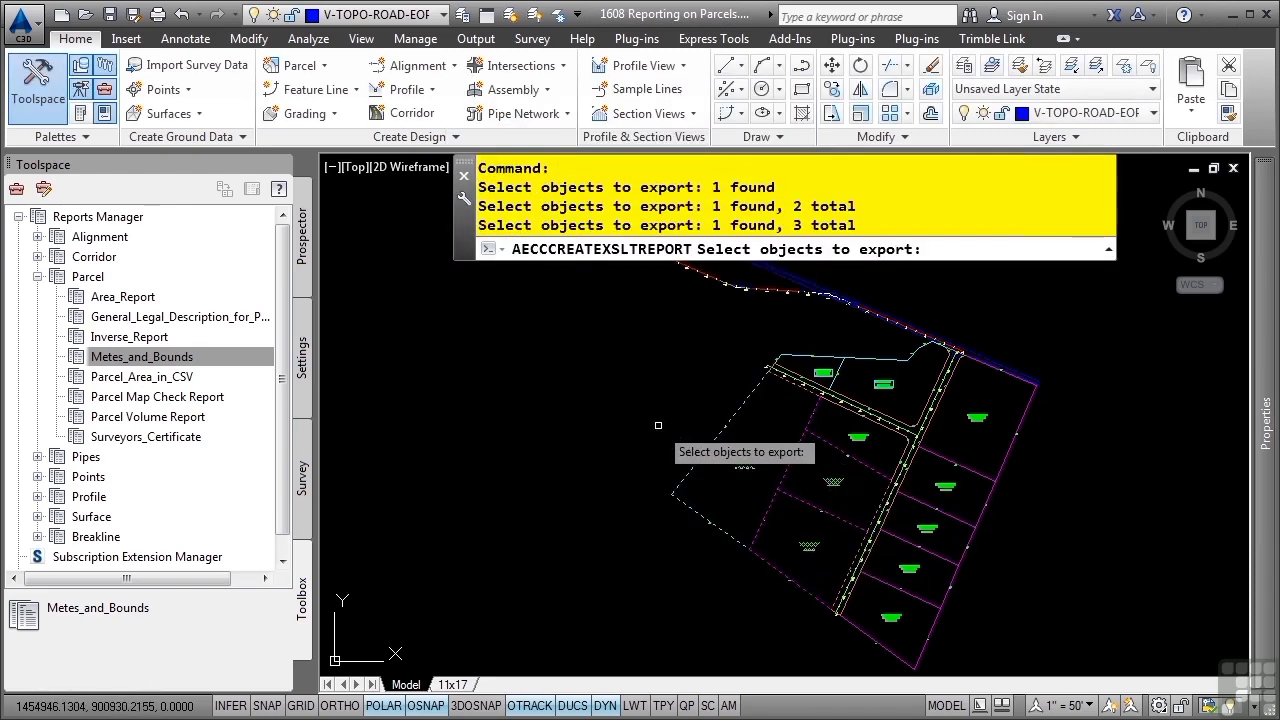
{"action": "key", "text": "Return"}
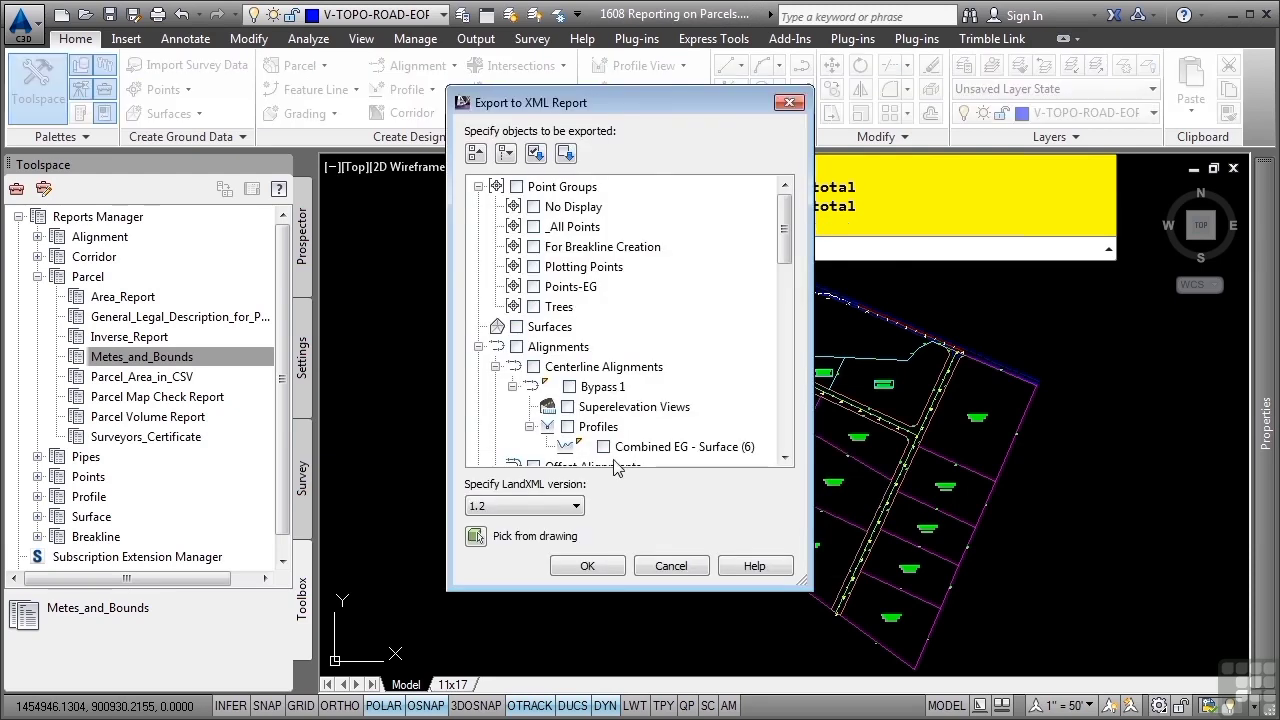
Check and confirm the picked parcels for export, and save the report as "metes and bounds report" in the Reports folder
{"action": "left_click_drag", "start_coordinate": [784, 240], "coordinate": [781, 427]}
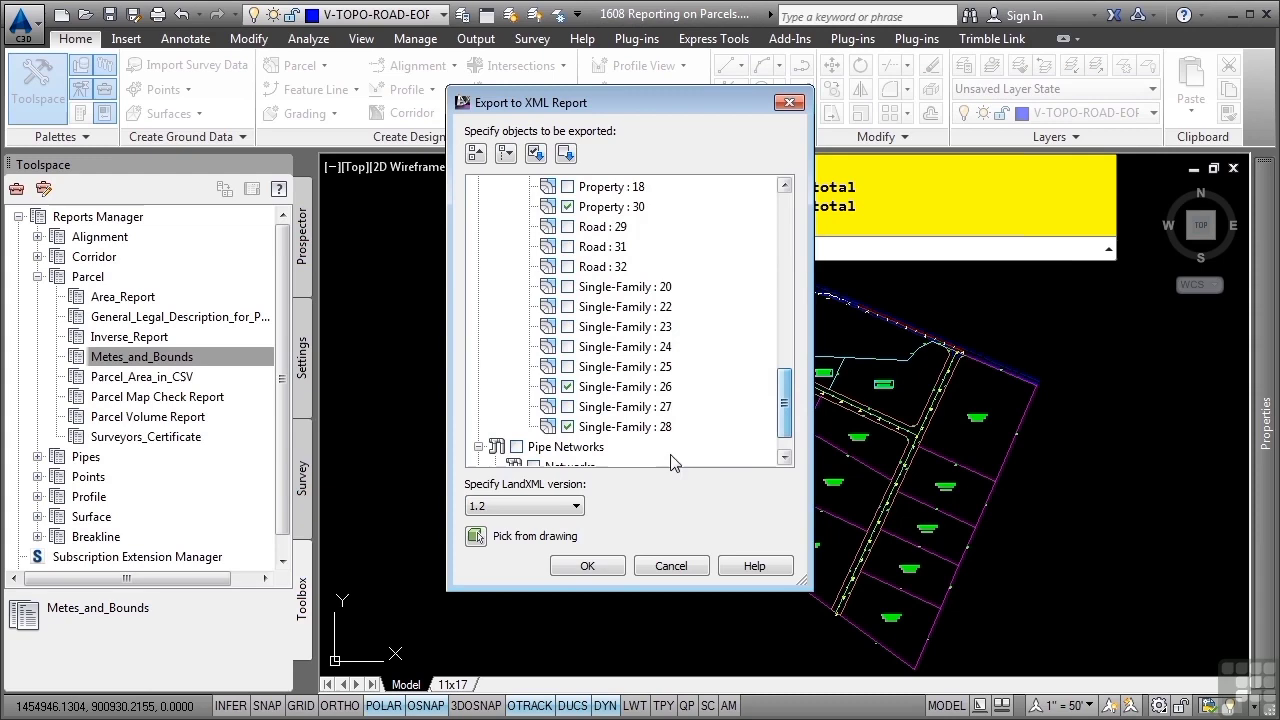
{"action": "left_click", "coordinate": [560, 568]}
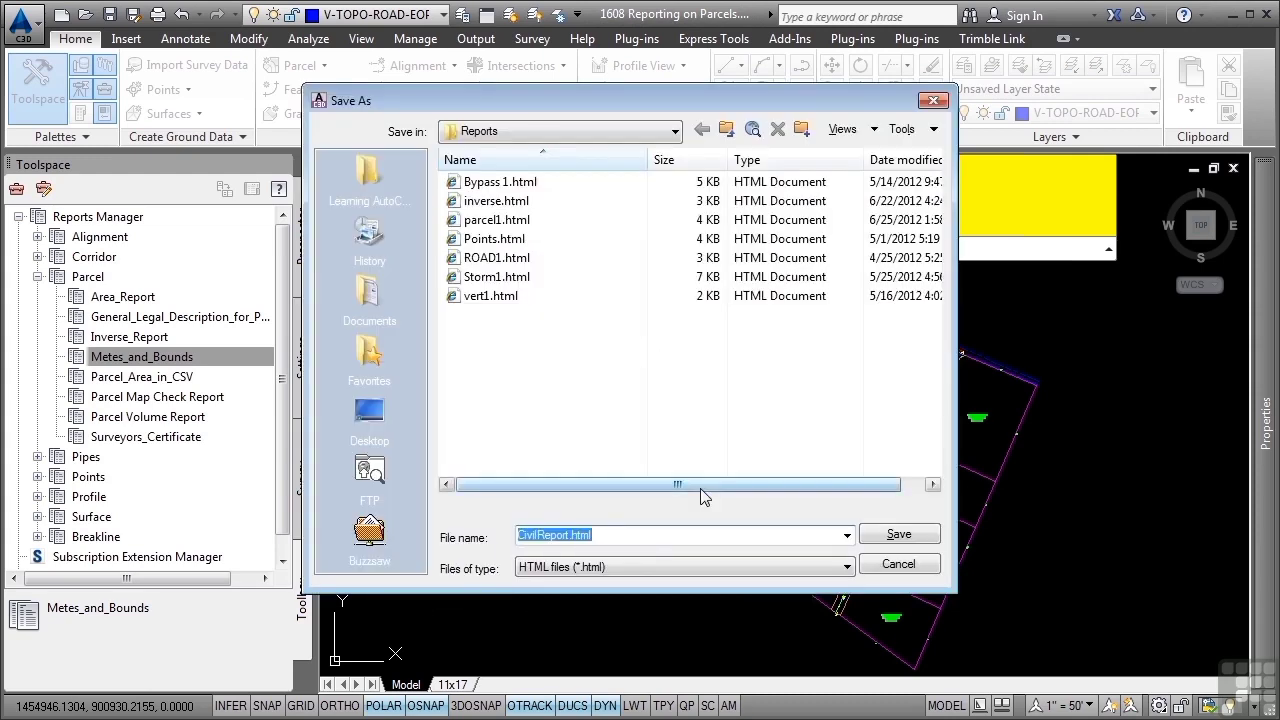
{"action": "type", "text": "metes and boun"}
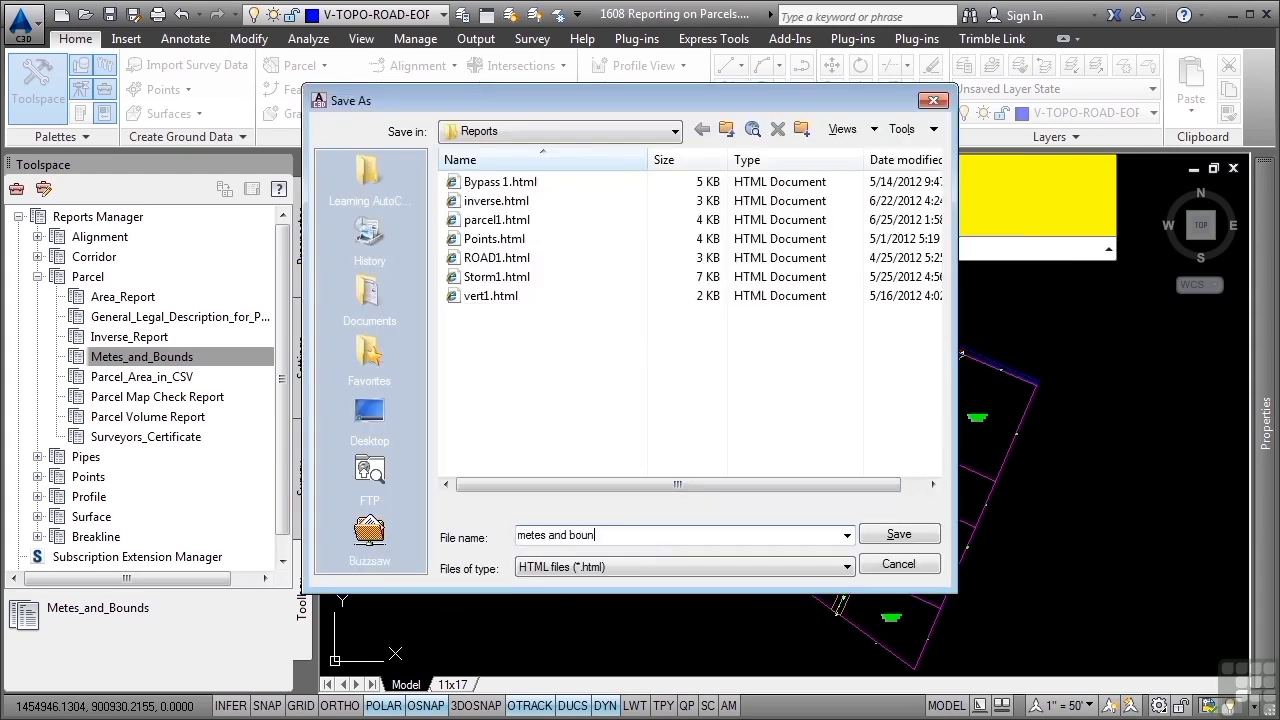
{"action": "type", "text": "ds report"}
{"action": "key", "text": "Return"}
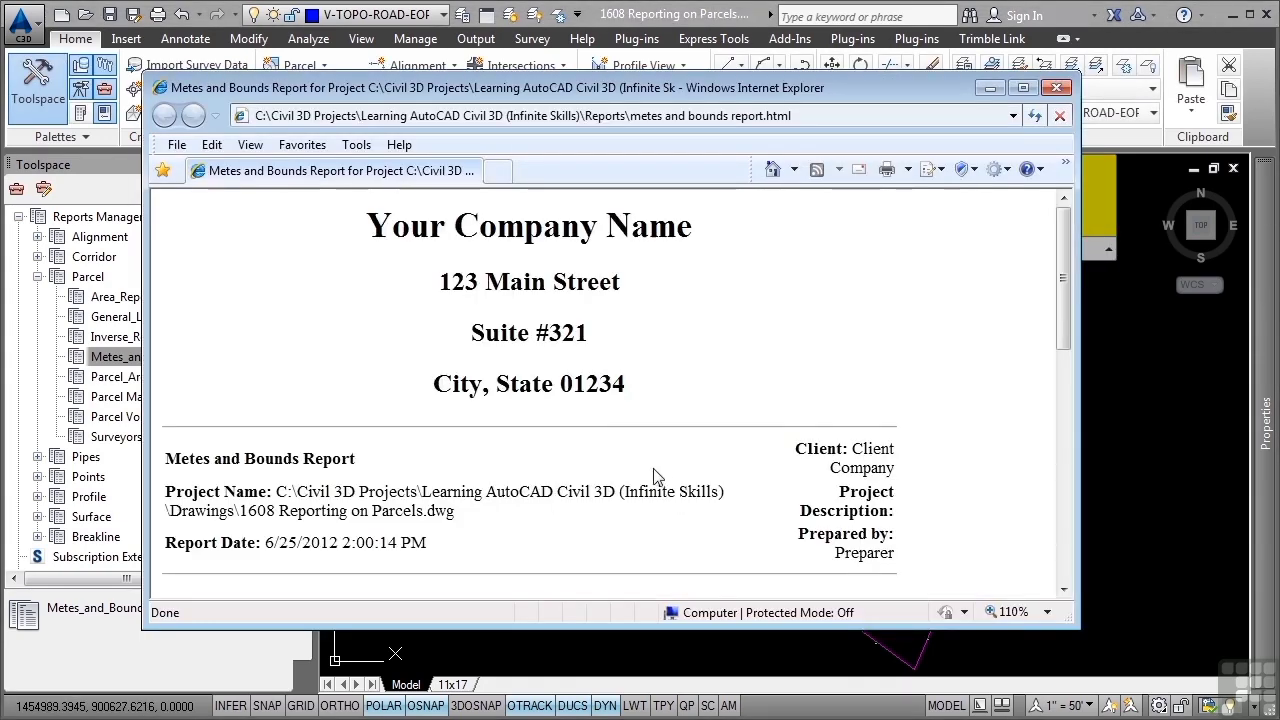
Review the metes and bounds descriptions of the selected parcels and close the report
{"action": "scroll", "coordinate": [605, 425], "scroll_direction": "down", "scroll_amount": 15}
{"action": "scroll", "coordinate": [578, 413], "scroll_direction": "down", "scroll_amount": 1}
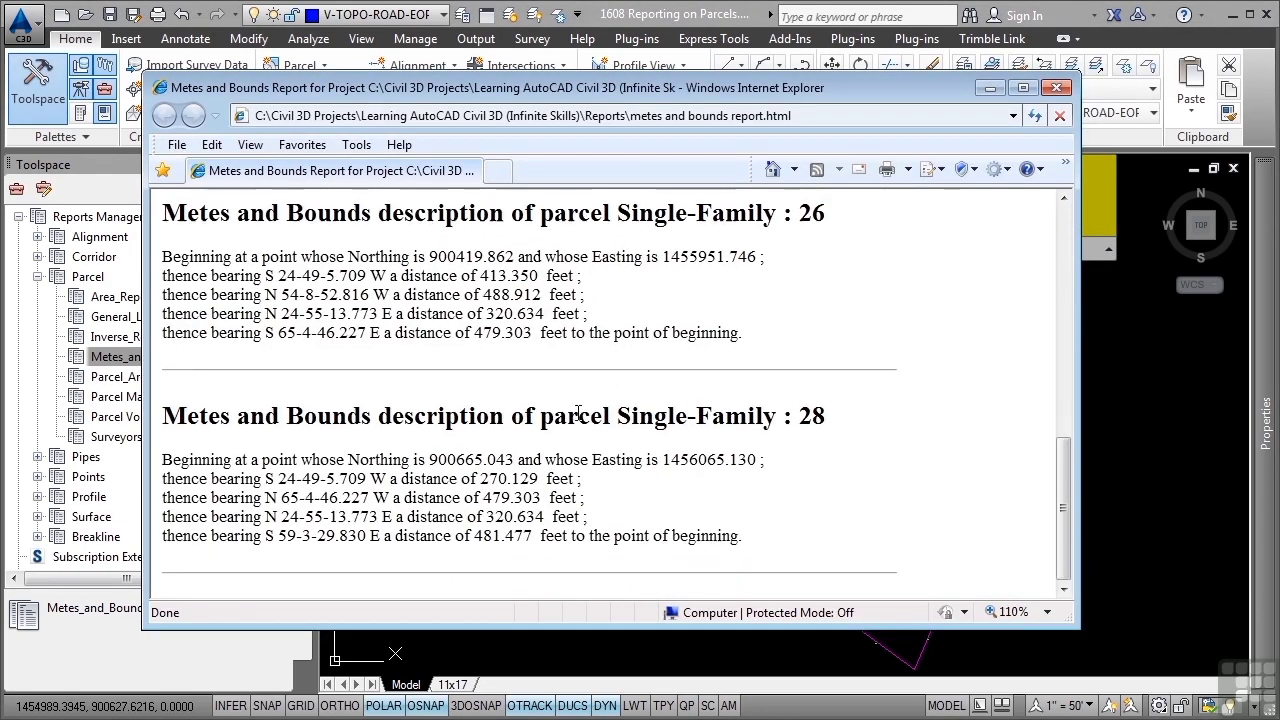
{"action": "left_click", "coordinate": [1057, 88]}
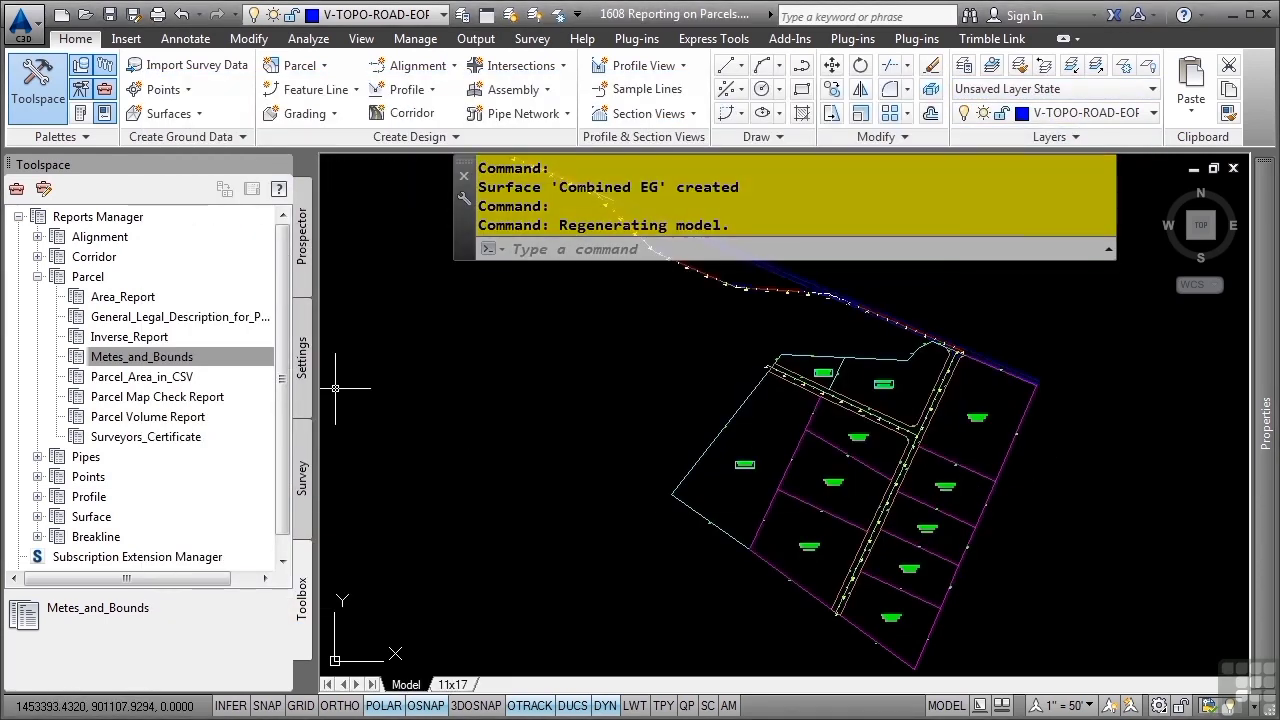
Create a Parcel Map Check Report with all listed Phase 1 parcels included, and review its segment and closure data
{"action": "left_click", "coordinate": [207, 401]}
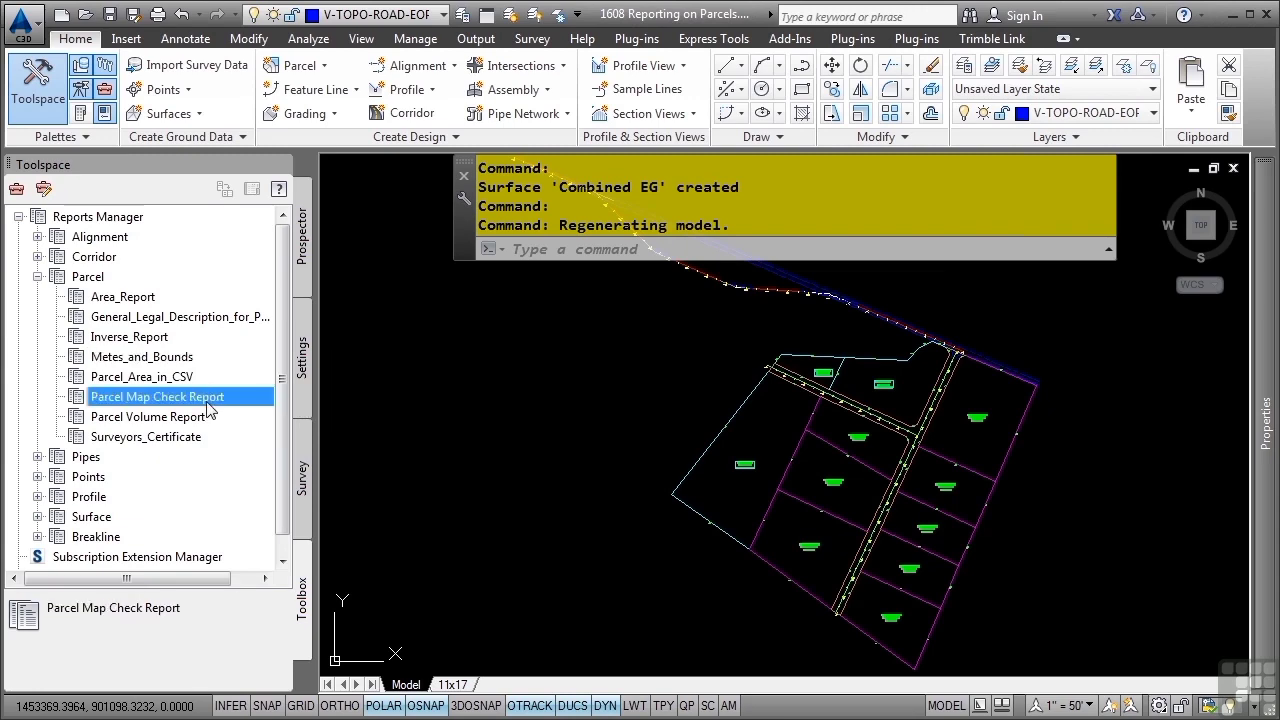
{"action": "double_click", "coordinate": [207, 400]}
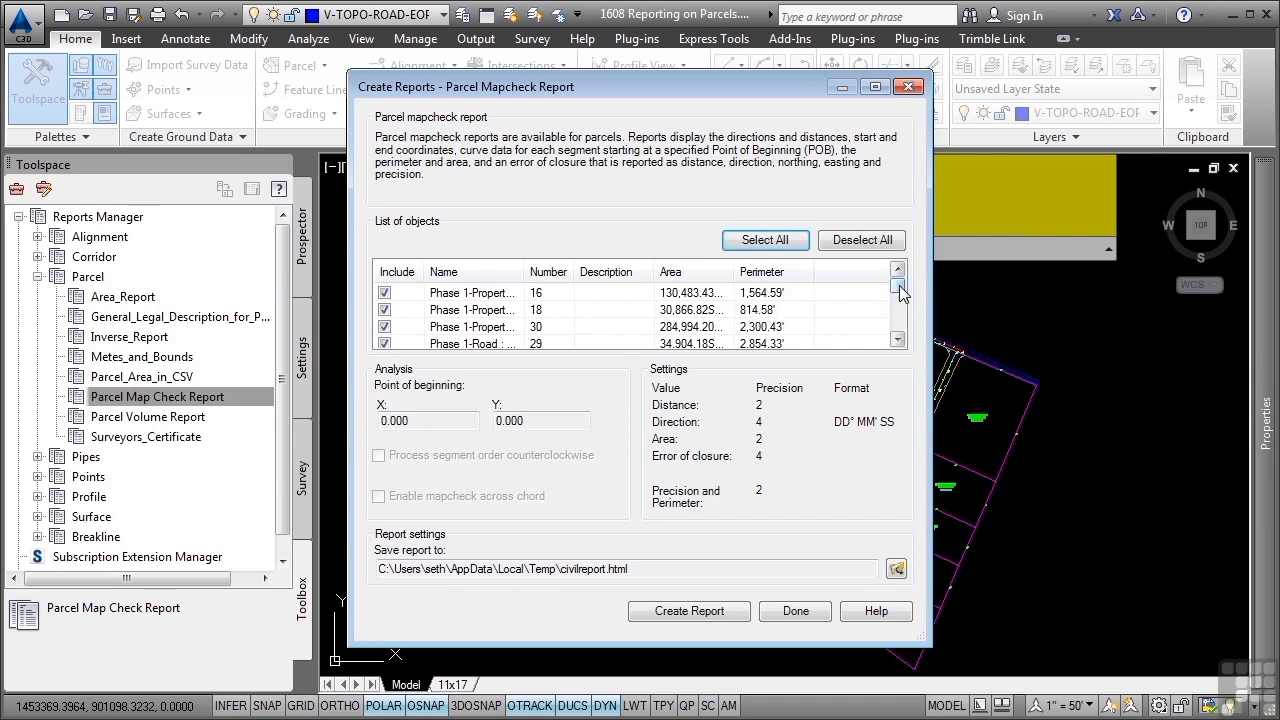
{"action": "left_click_drag", "start_coordinate": [897, 286], "coordinate": [894, 329]}
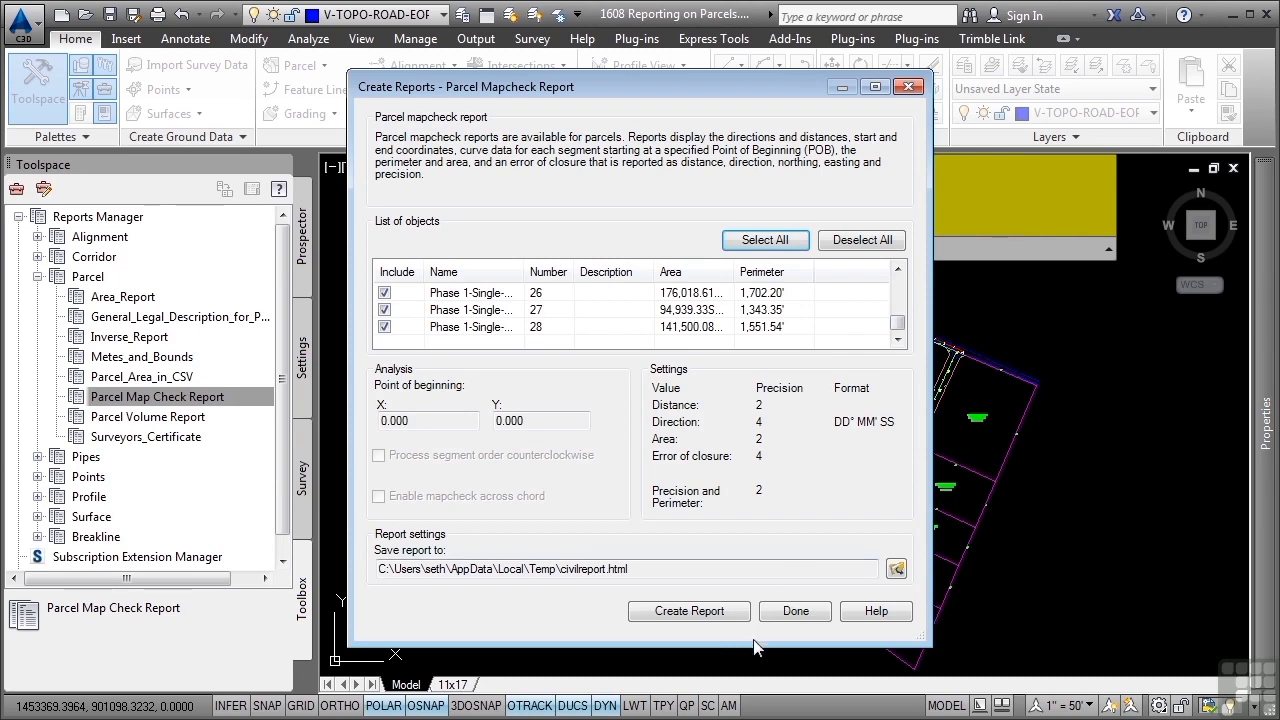
{"action": "left_click", "coordinate": [706, 618]}
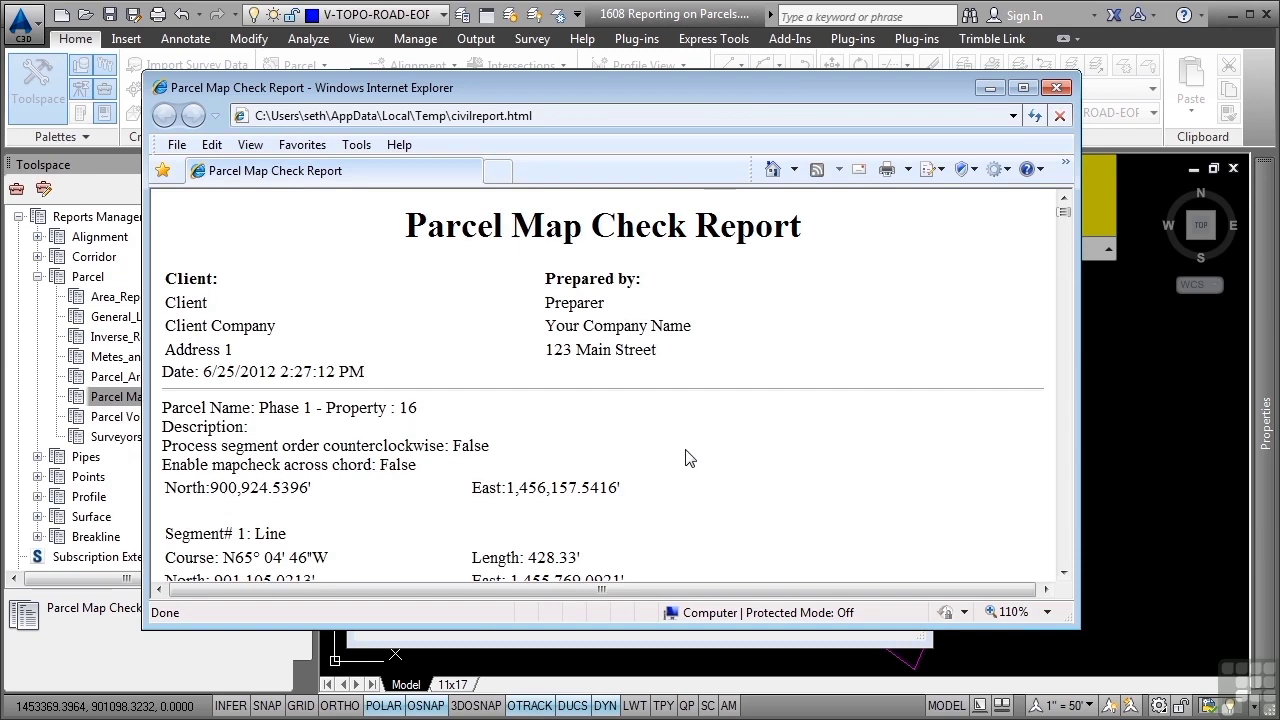
{"action": "scroll", "coordinate": [686, 458], "scroll_direction": "down", "scroll_amount": 10}
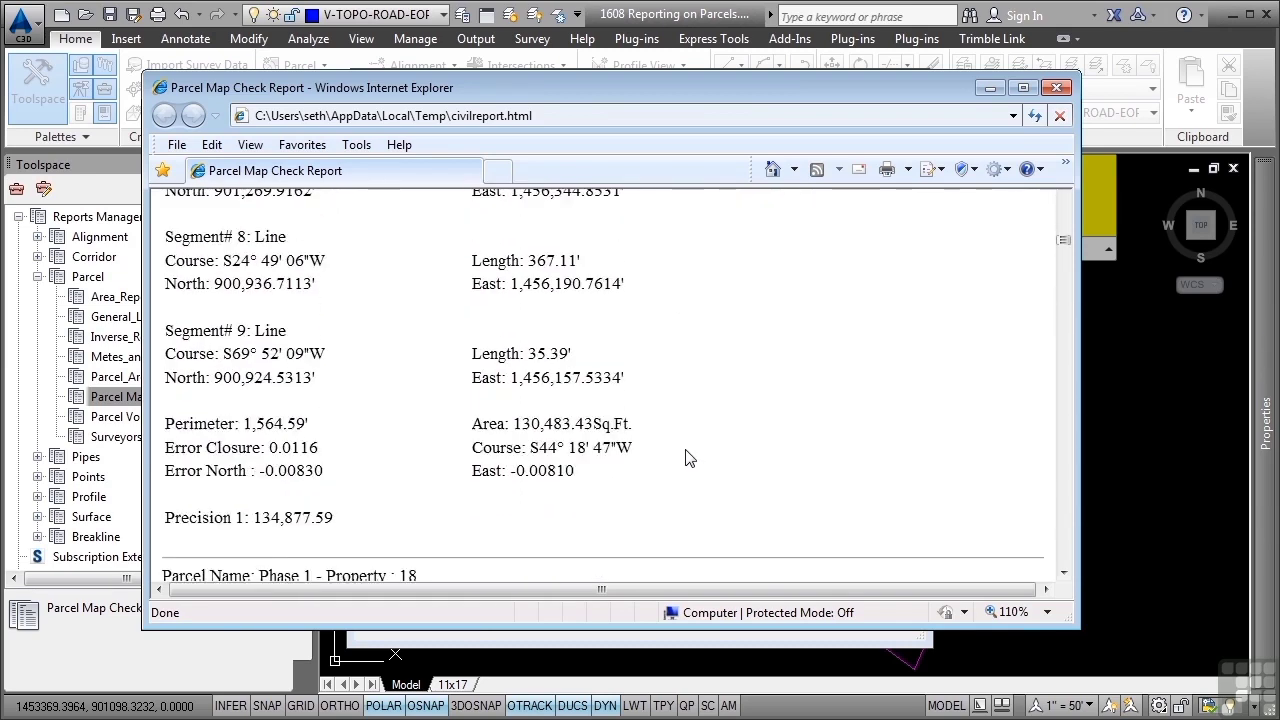
{"action": "scroll", "coordinate": [686, 458], "scroll_direction": "down", "scroll_amount": 5}
Select and copy the entire text of the map check report, and close the report and its creation dialog
{"action": "right_click", "coordinate": [600, 375]}
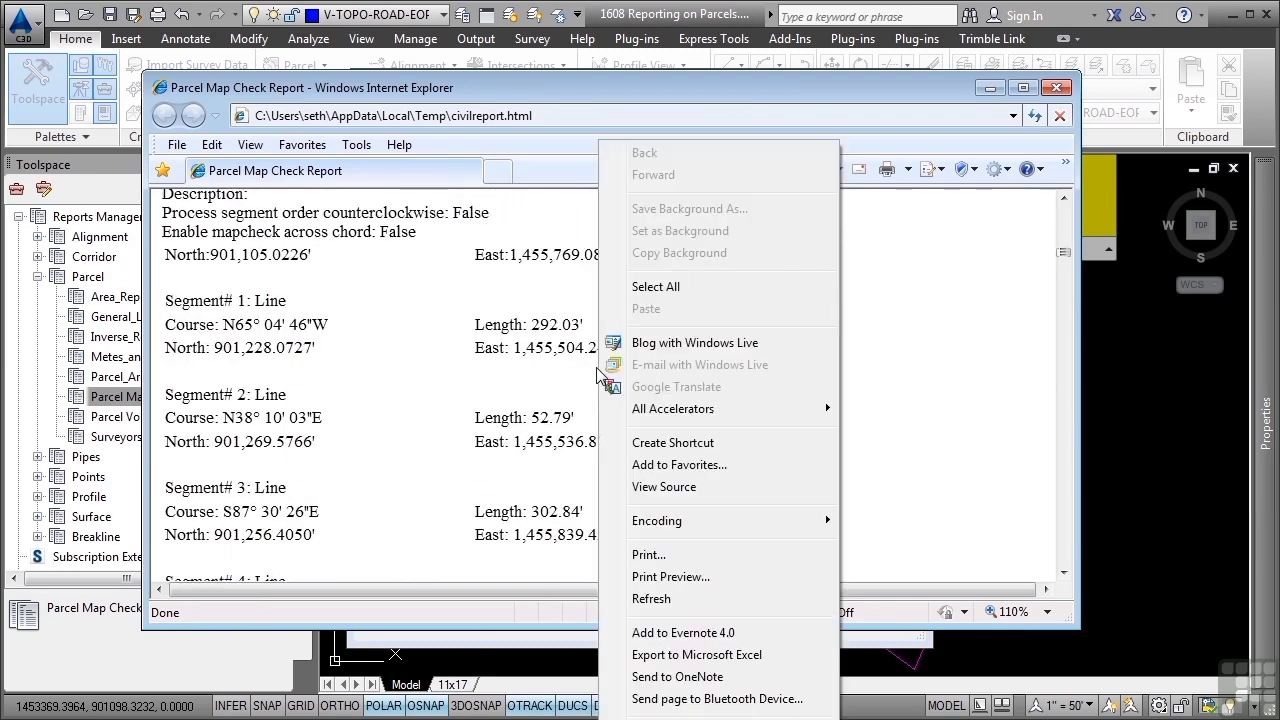
{"action": "left_click", "coordinate": [622, 288]}
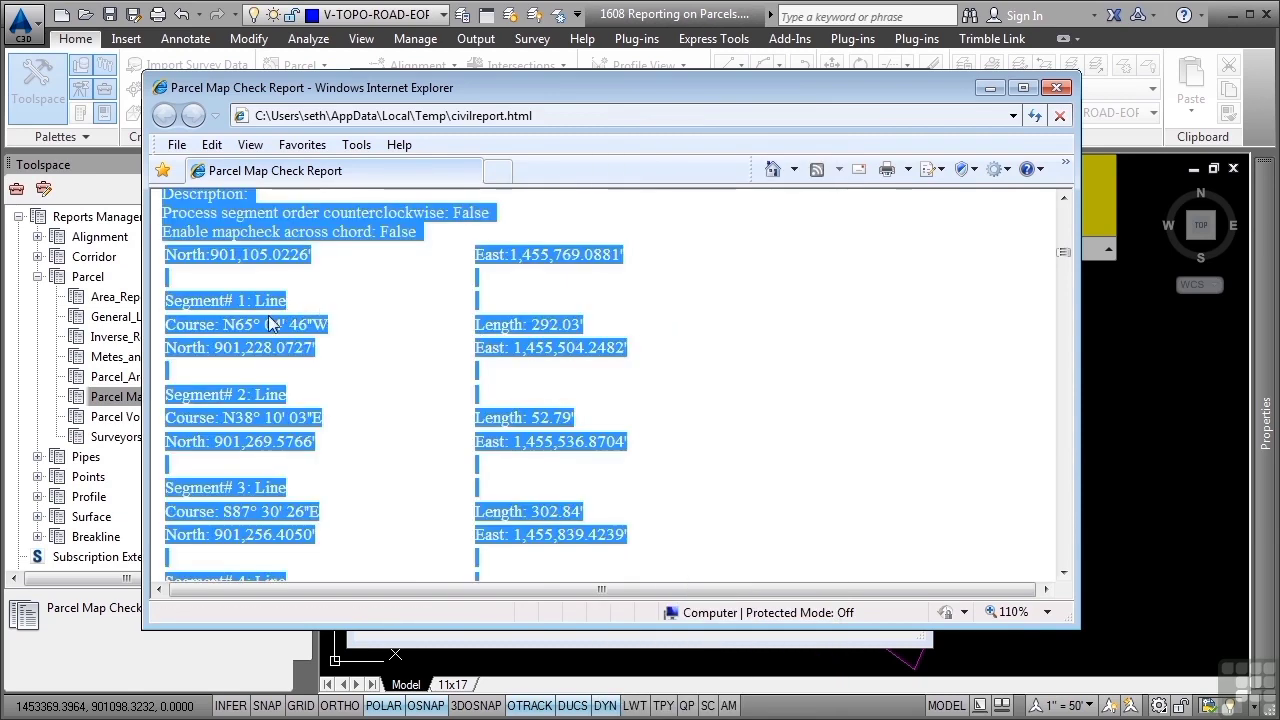
{"action": "right_click", "coordinate": [268, 322]}
{"action": "left_click", "coordinate": [320, 349]}
{"action": "left_click", "coordinate": [895, 287]}
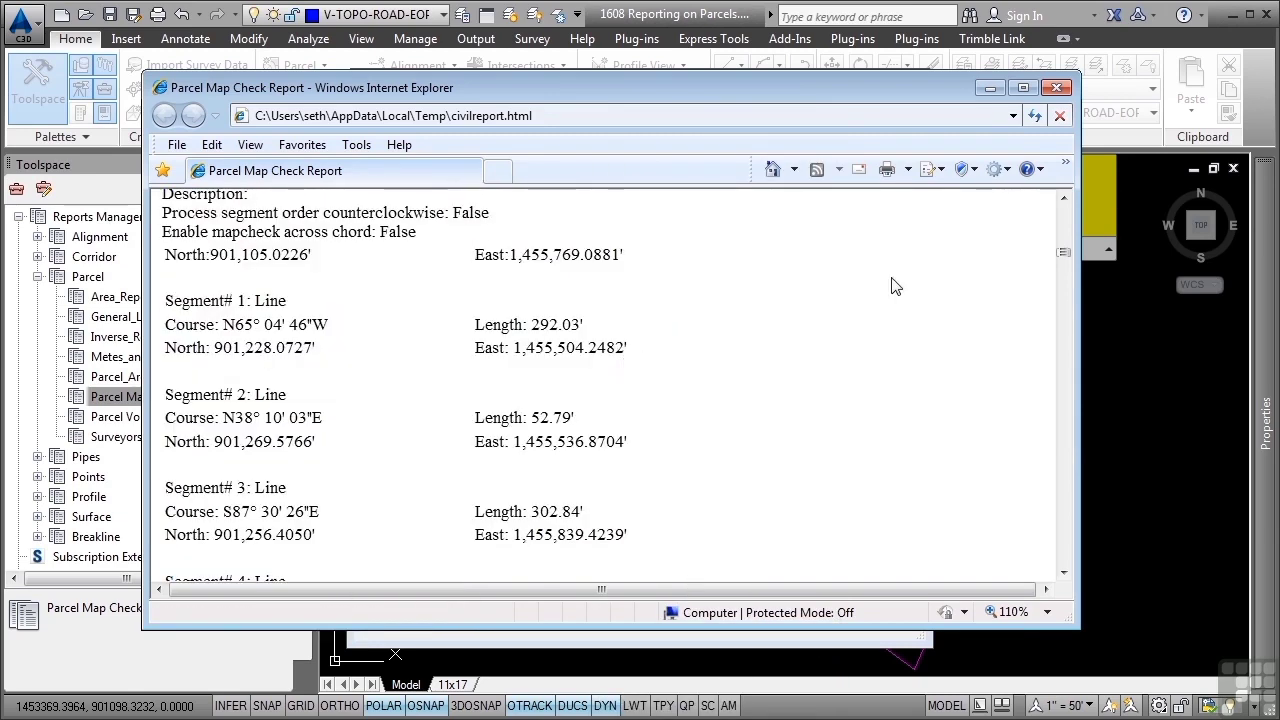
{"action": "left_click", "coordinate": [1056, 87]}
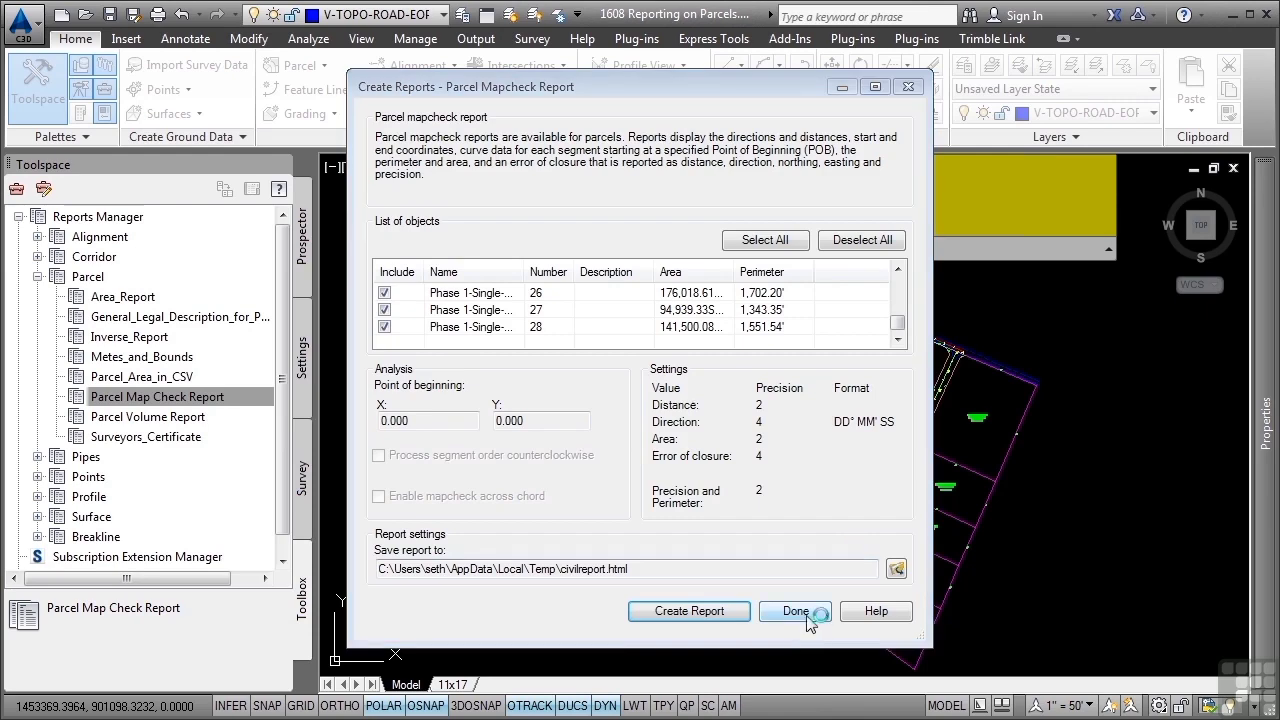
{"action": "left_click", "coordinate": [808, 617]}
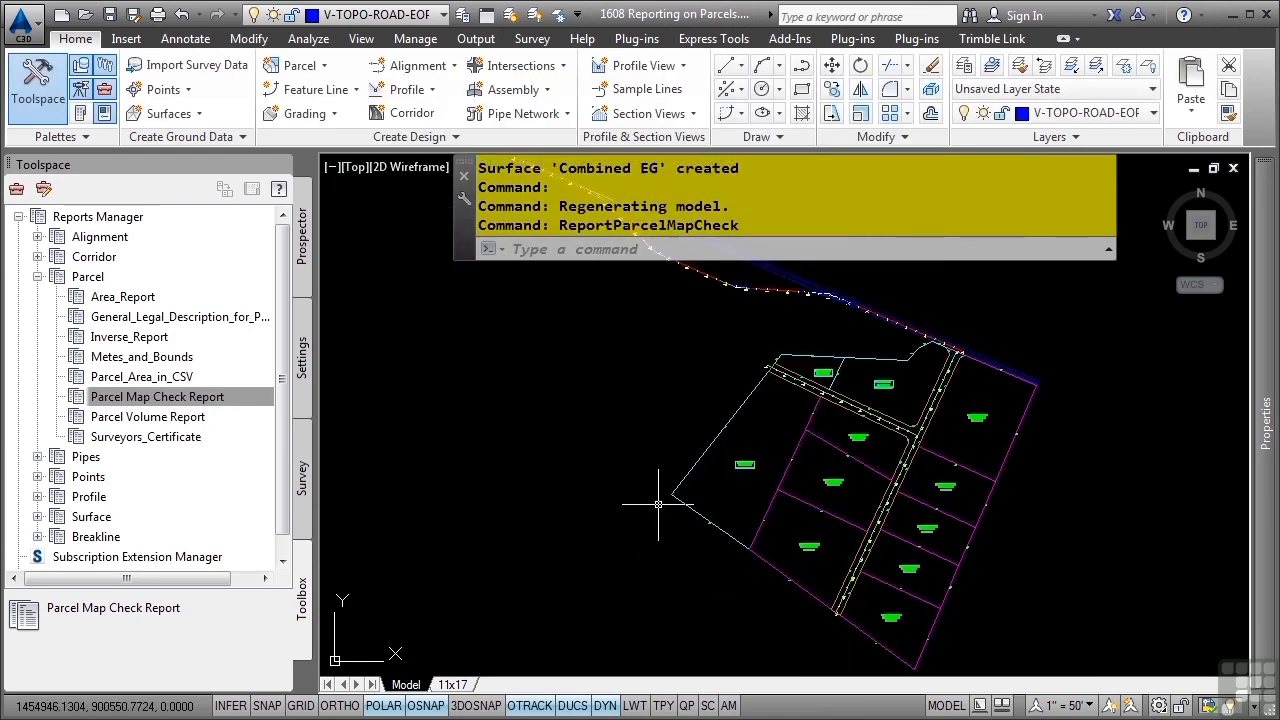